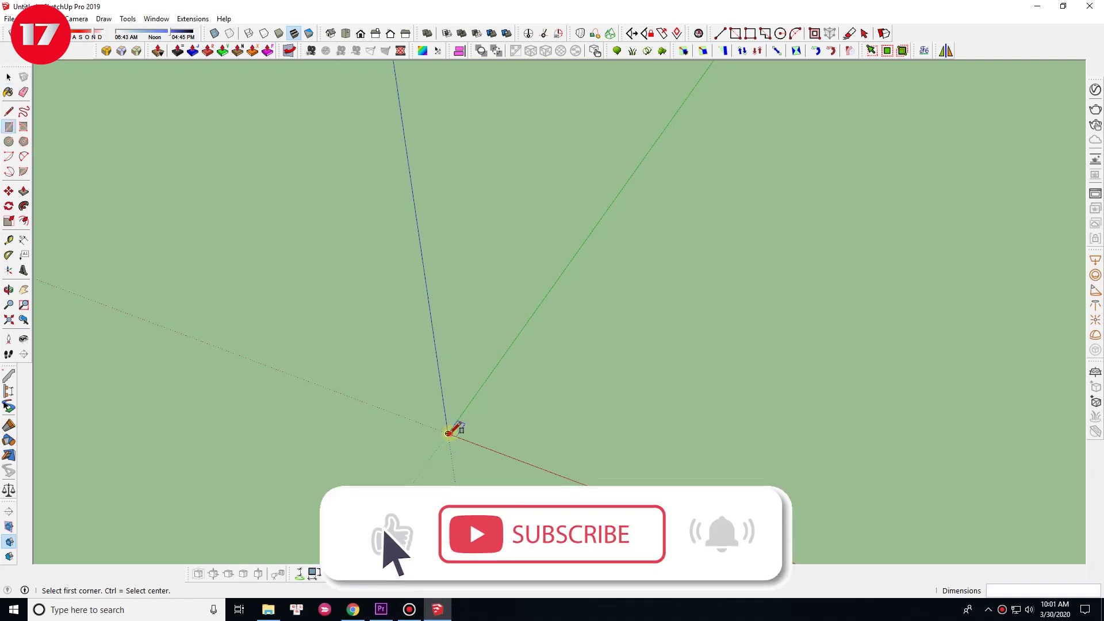
- Draw the rectangular floor and push it up into a 750 mm slab
middle_drag(671, 409, 643, 401)
drag(643, 401, 737, 474)
triple_click(711, 456)
middle_drag(712, 455, 500, 430)
- Offset the slab's top face inward and raise the border ring into tall walls
key(space)
key(f)
click(694, 308)
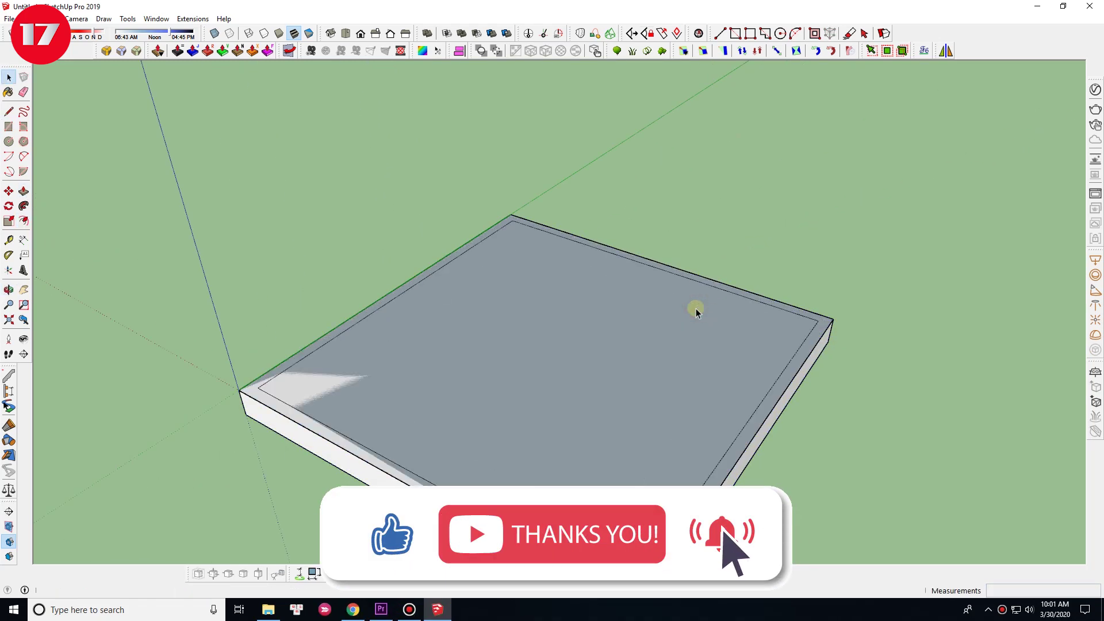
key(space)
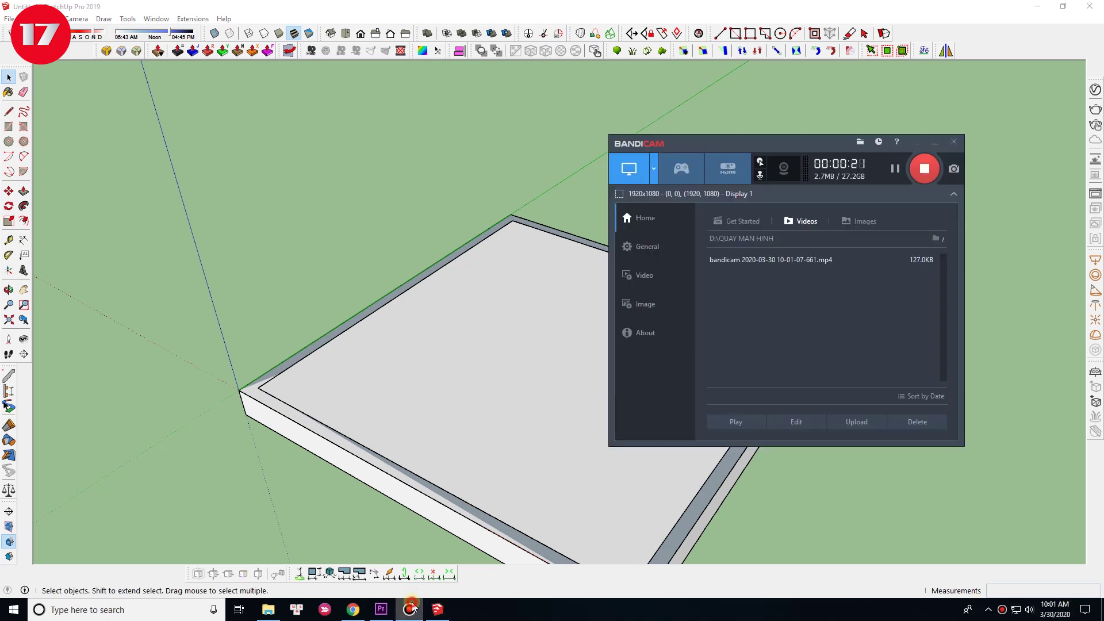
key(p)
drag(793, 348, 826, 321)
key(space)
- Mark out a window on the back wall and push it through the wall
middle_drag(836, 259, 451, 215)
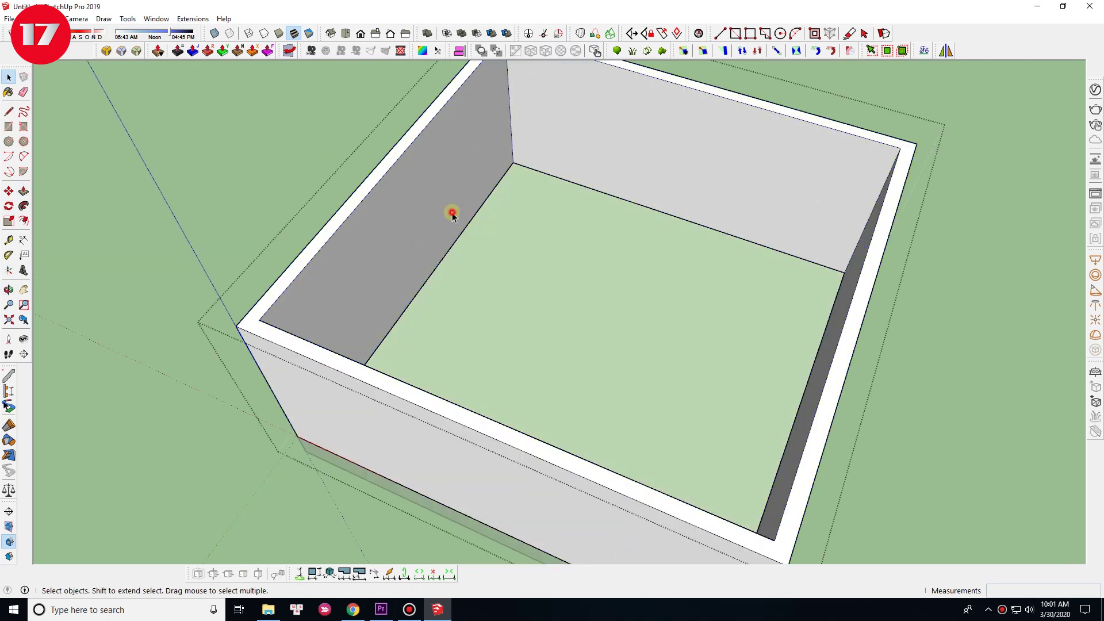
middle_drag(512, 148, 340, 214)
key(m)
scroll(596, 202, up, 3)
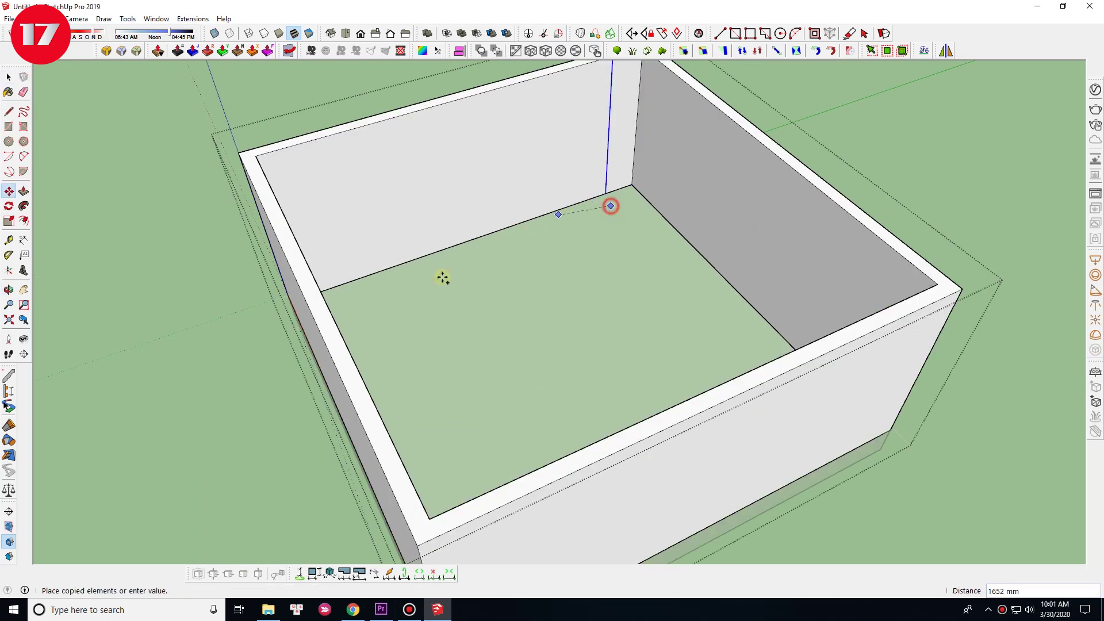
click(388, 282)
key(space)
middle_drag(388, 282, 473, 247)
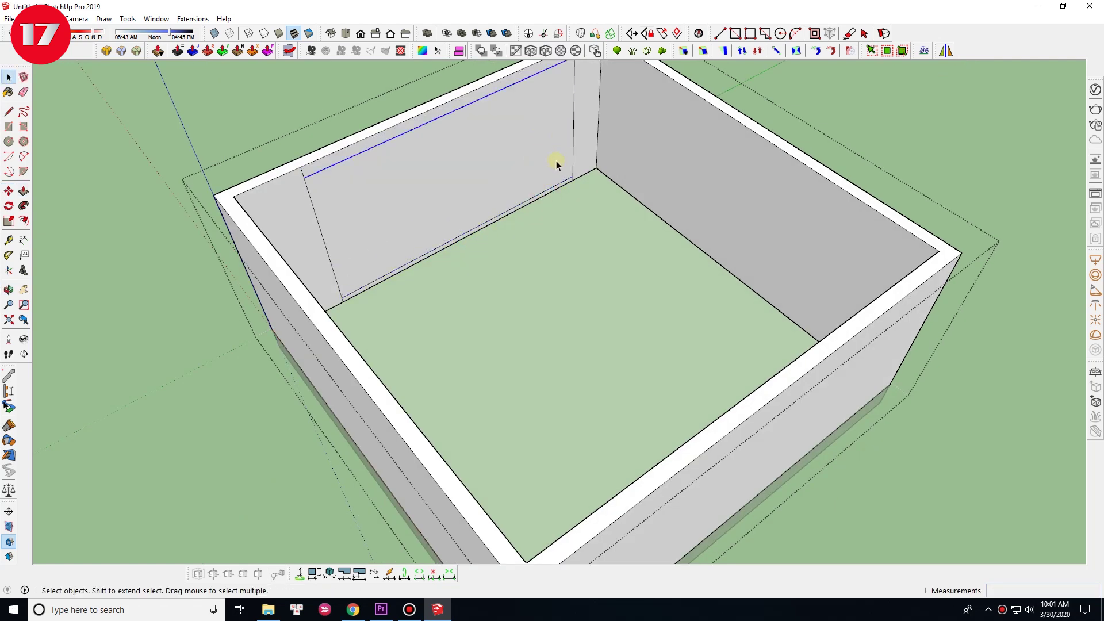
double_click(527, 140)
- Erase the stray edges and look down into the finished room box
key(space)
scroll(306, 168, up, 3)
key(e)
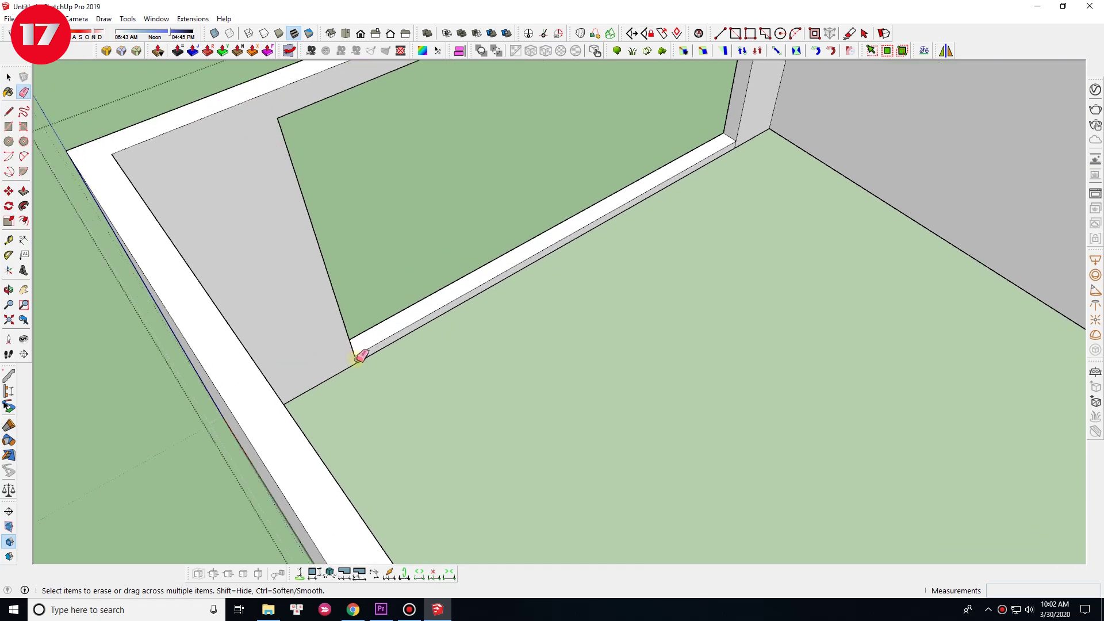
scroll(360, 352, up, 3)
scroll(610, 137, down, 2)
scroll(611, 315, up, 2)
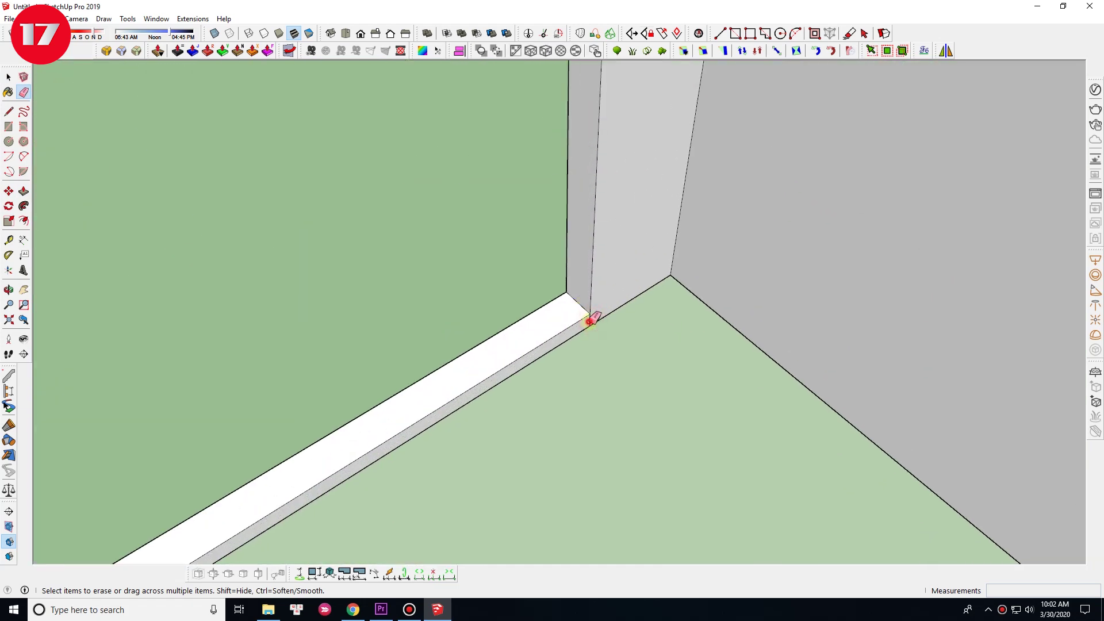
key(space)
scroll(683, 305, down, 5)
mouse_move(682, 305)
middle_down()
mouse_move(603, 481)
mouse_move(523, 331)
mouse_move(538, 219)
middle_up()
scroll(603, 481, up, 3)
- Paste the L-shaped desk into the room and rotate it into orientation
key(r)
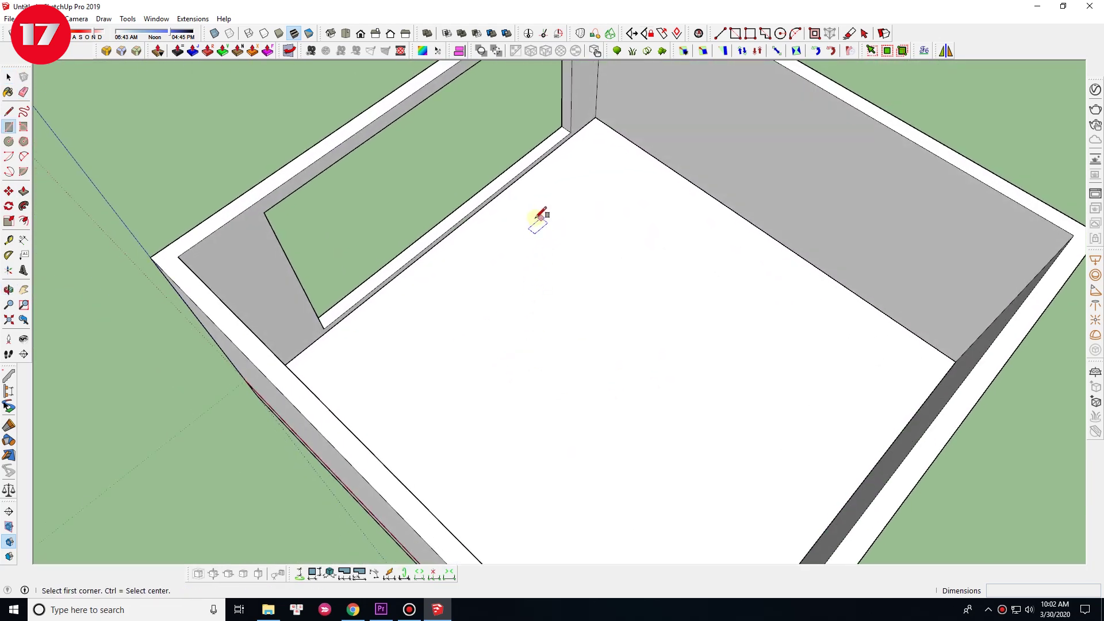
key(ctrl+v)
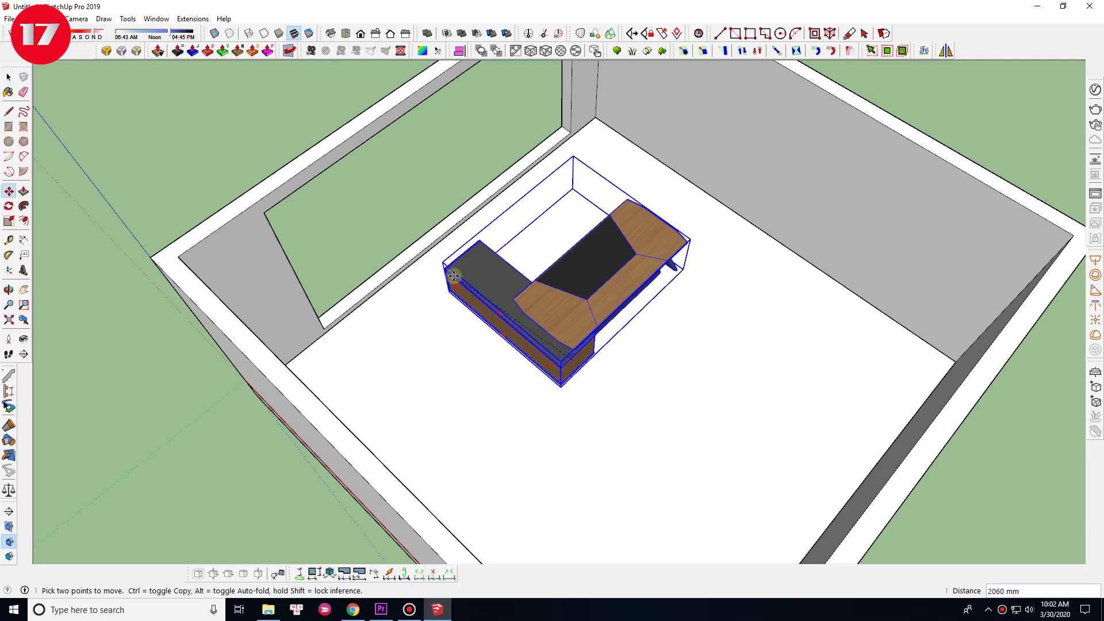
click(638, 287)
mouse_move(646, 296)
middle_down()
mouse_move(771, 308)
mouse_move(604, 385)
middle_up()
key(space)
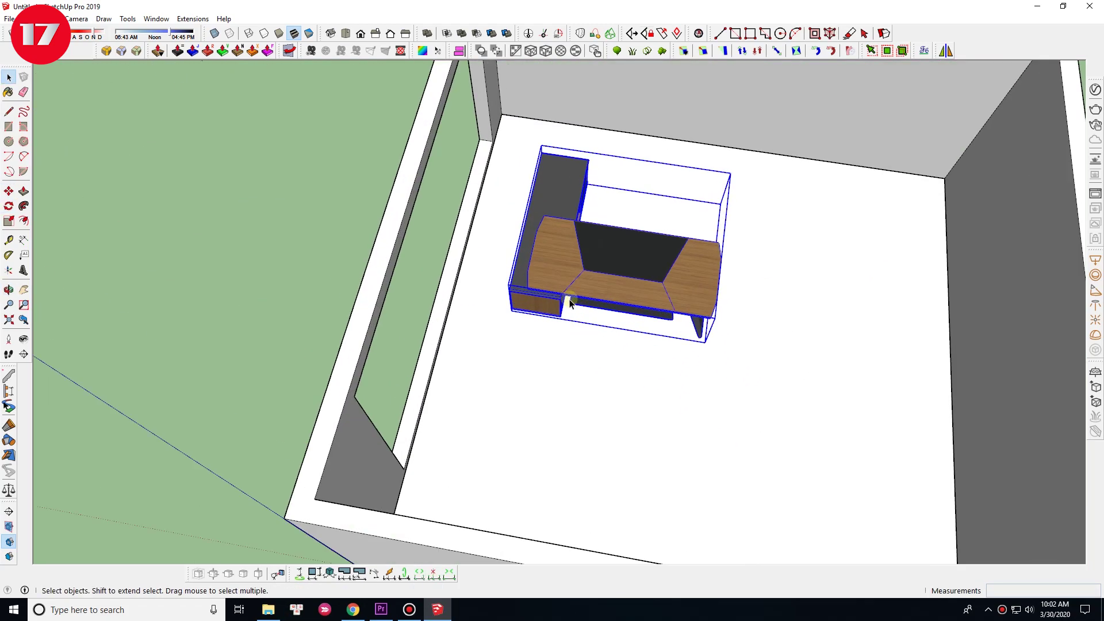
- Shift the desk 421 mm into its place within the room
key(m)
drag(604, 385, 607, 357)
click(693, 358)
key(space)
scroll(708, 398, down, 3)
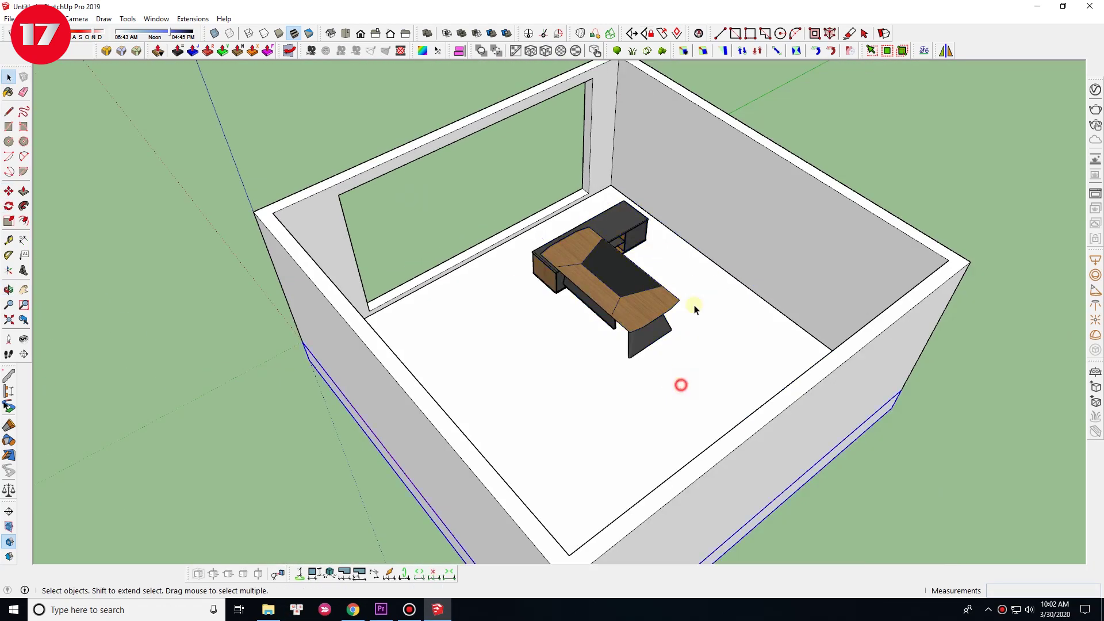
middle_drag(708, 398, 450, 344)
scroll(648, 309, up, 2)
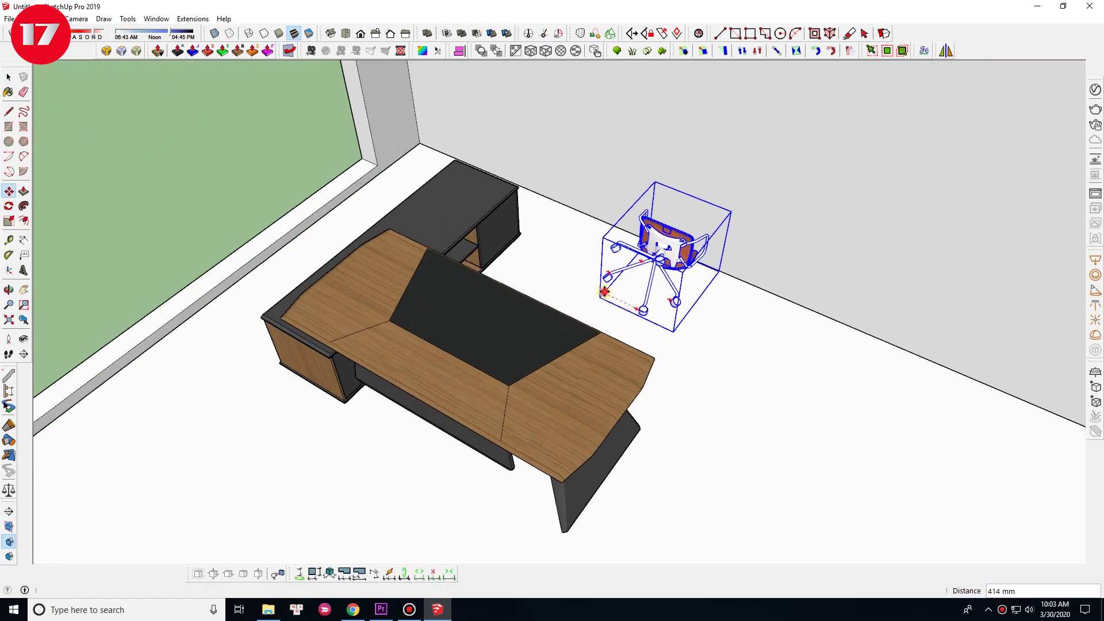
- Rotate the orange swivel chair 90 degrees and place a copy beside it
middle_drag(602, 276, 567, 320)
key(q)
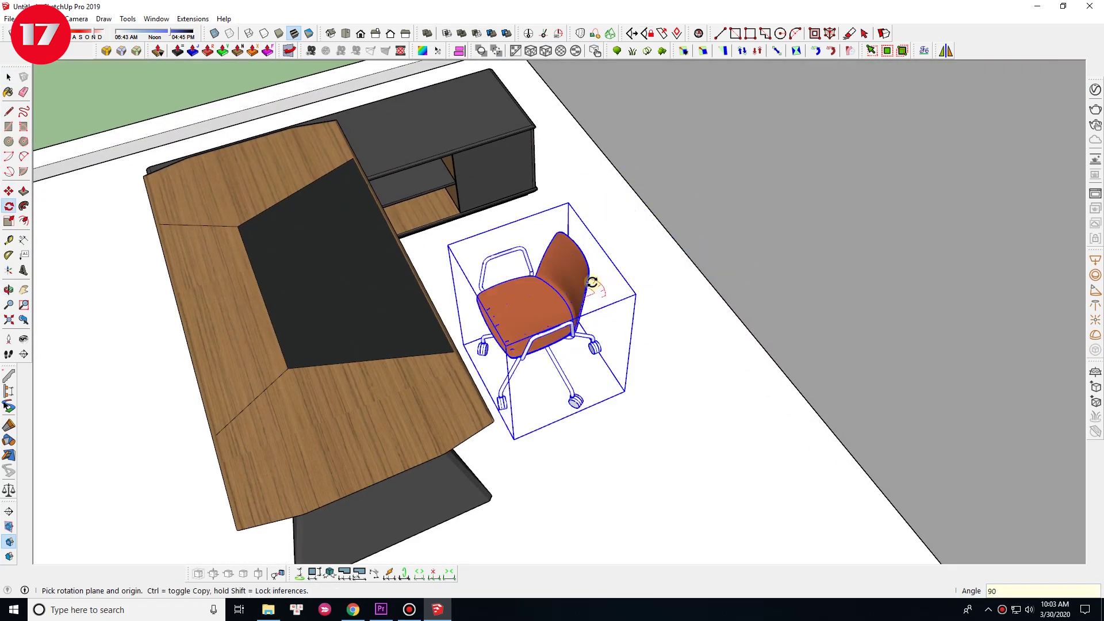
key(space)
key(q)
click(648, 327)
click(715, 328)
click(756, 442)
key(space)
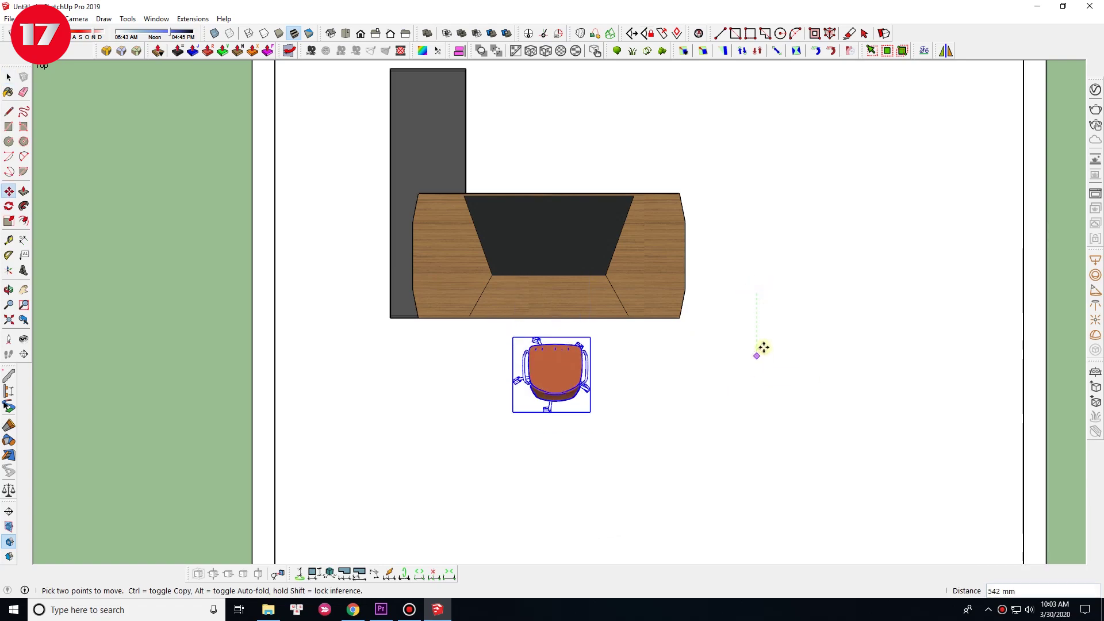
shift+click(511, 359)
- Orbit around the chairs and desk to check their placement
scroll(676, 425, up, 2)
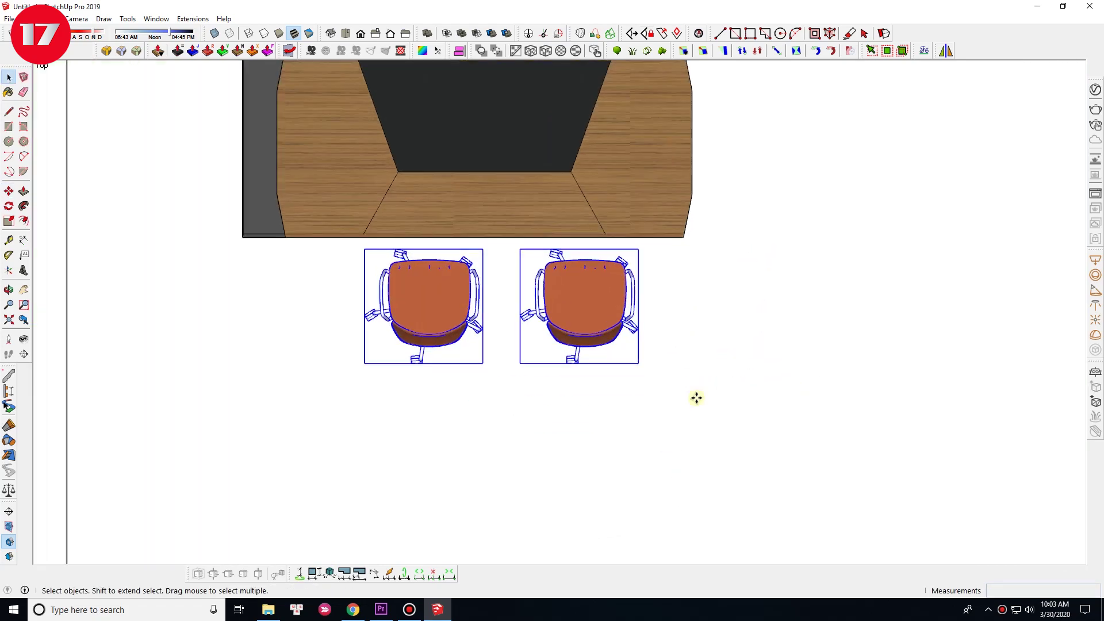
scroll(675, 393, down, 2)
middle_drag(285, 249, 602, 373)
key(space)
scroll(592, 438, up, 3)
mouse_move(640, 486)
middle_down()
mouse_move(523, 334)
mouse_move(485, 332)
middle_up()
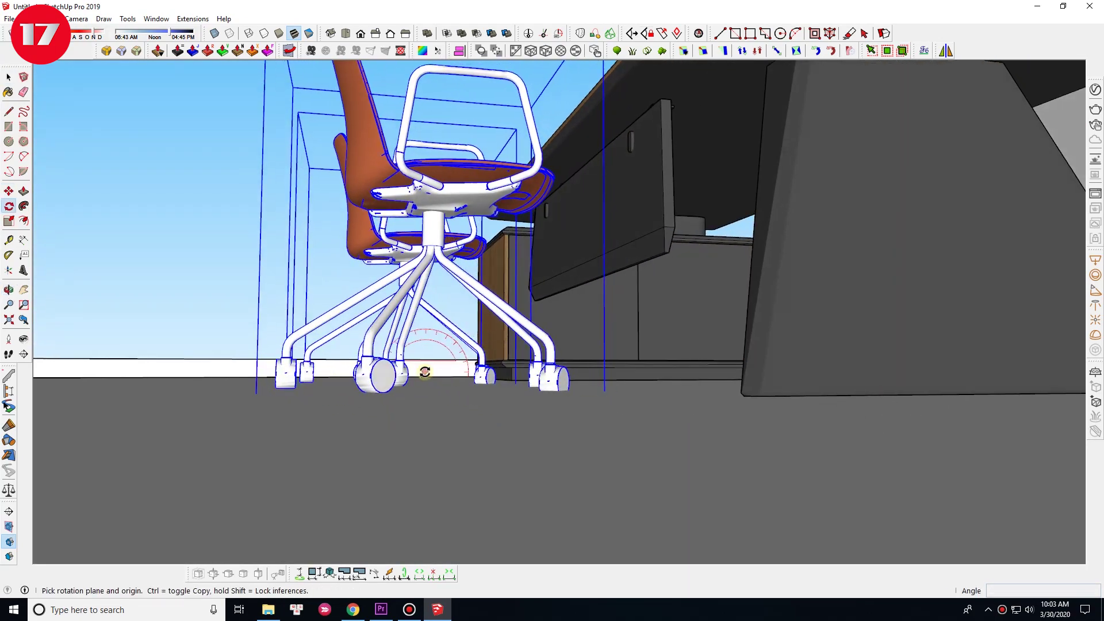
scroll(846, 287, down, 3)
mouse_move(714, 389)
middle_down()
mouse_move(621, 488)
mouse_move(645, 327)
middle_up()
scroll(645, 328, up, 3)
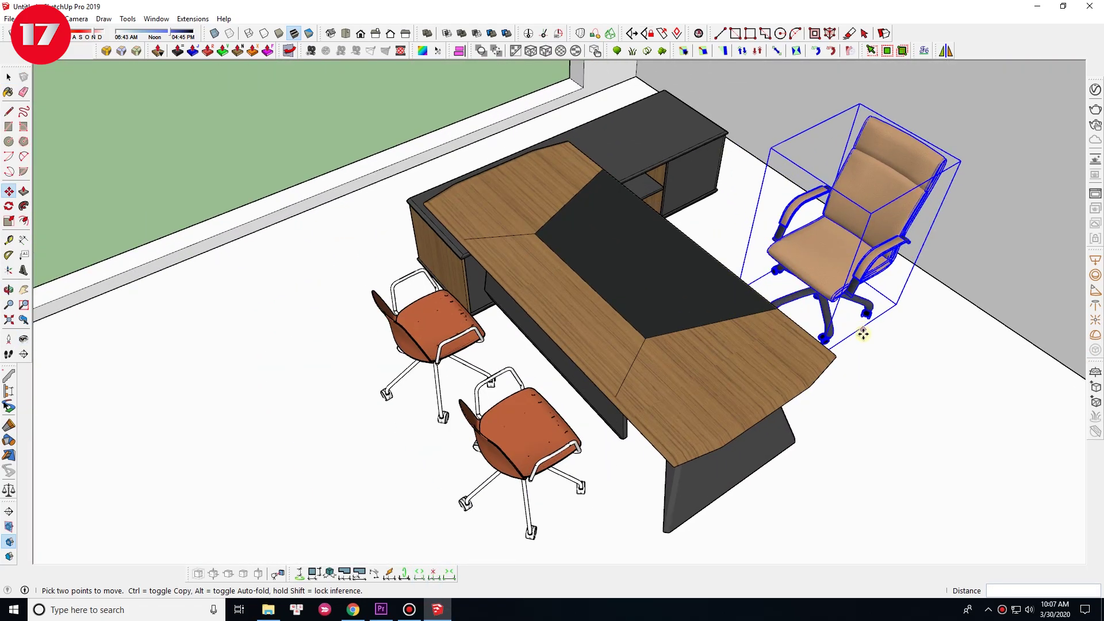
mouse_move(862, 334)
middle_down()
mouse_move(747, 190)
mouse_move(635, 106)
mouse_move(736, 315)
middle_up()
- Position the tan executive chair behind the desk
scroll(919, 445, up, 3)
middle_drag(920, 444, 813, 406)
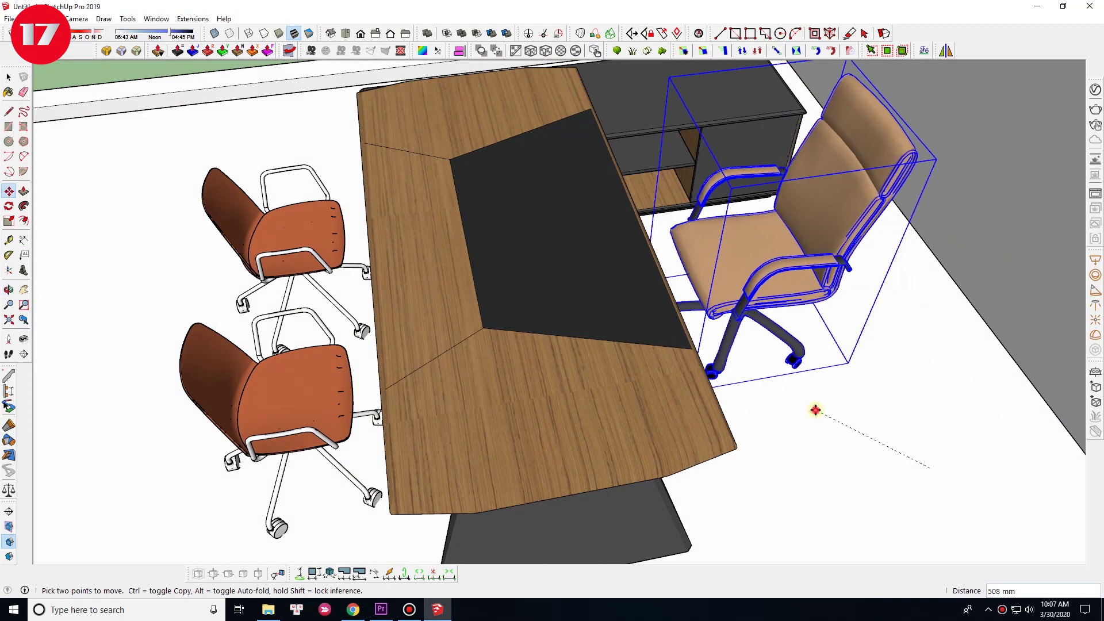
key(F2)
mouse_move(890, 253)
middle_down()
mouse_move(713, 136)
mouse_move(788, 333)
middle_up()
key(b)
scroll(637, 255, down, 2)
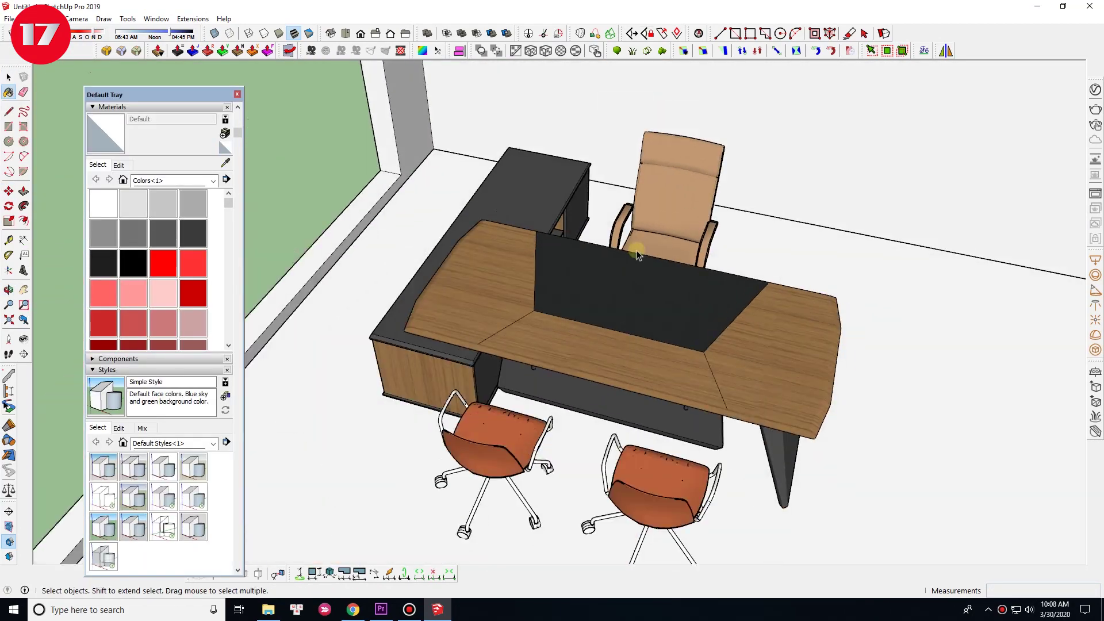
key(space)
middle_drag(637, 254, 648, 443)
- Paste the laptop onto the desktop and turn it to face the chair
key(ctrl+v)
scroll(646, 286, up, 3)
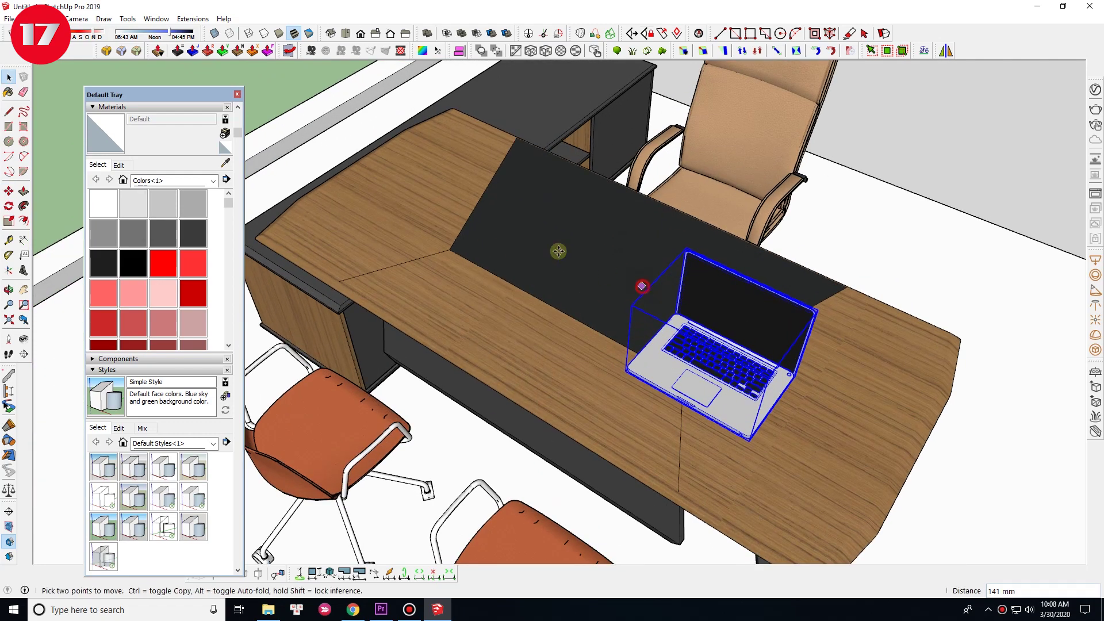
click(555, 319)
key(q)
click(511, 297)
key(space)
scroll(437, 329, up, 5)
scroll(437, 329, up, 3)
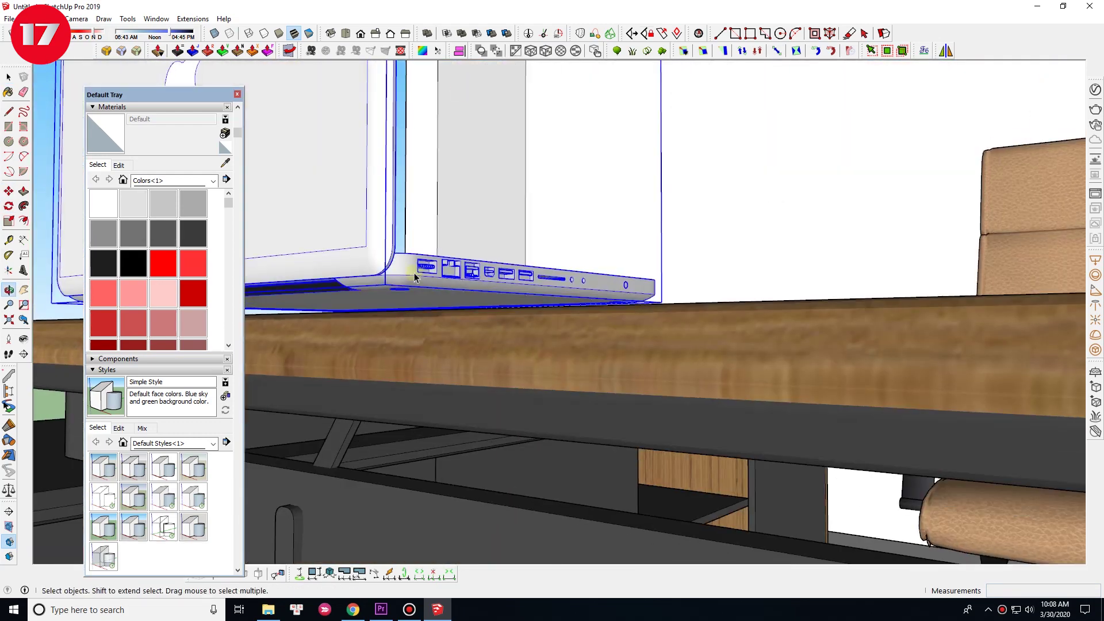
- Slide the laptop along the desk beside the book stack
key(m)
scroll(607, 408, up, 3)
key(space)
scroll(607, 408, down, 5)
click(345, 33)
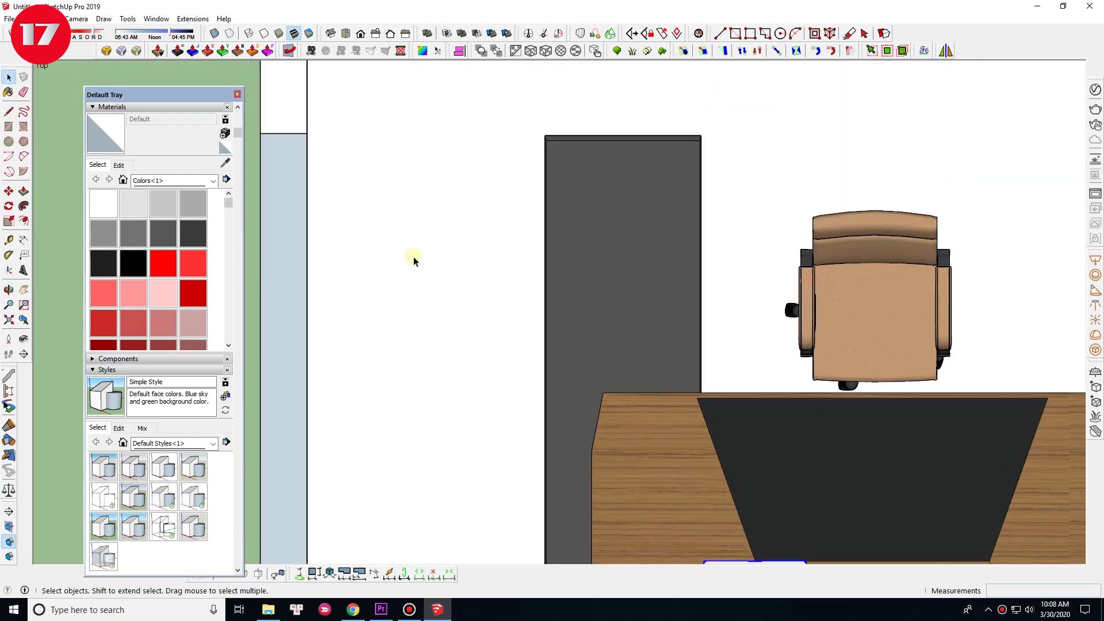
scroll(576, 363, up, 3)
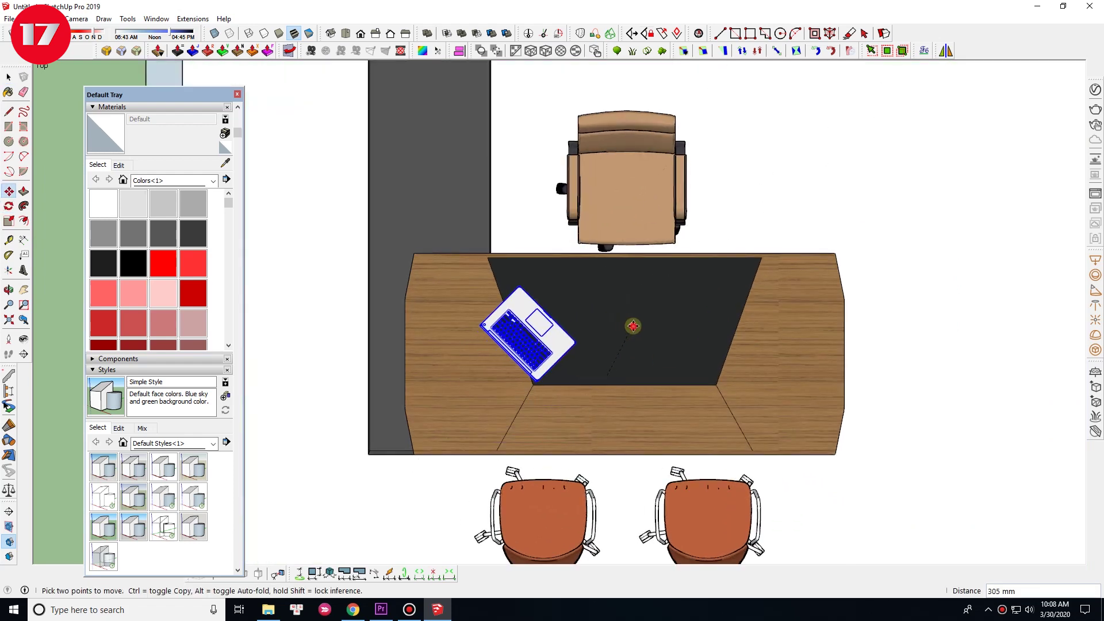
middle_drag(633, 326, 284, 271)
scroll(283, 271, down, 3)
scroll(508, 314, up, 3)
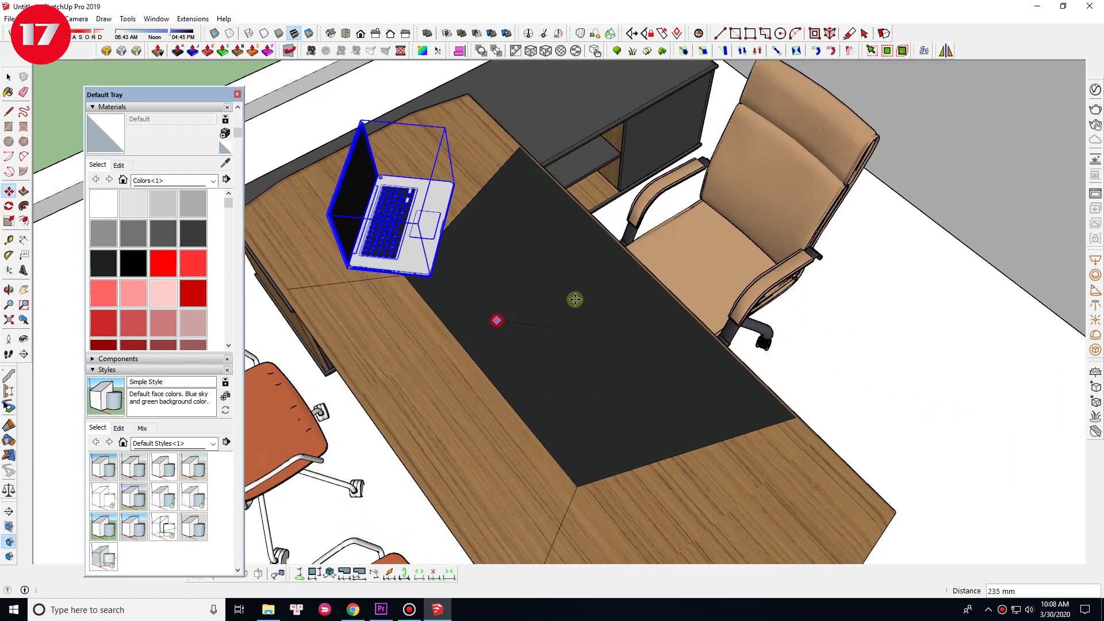
key(space)
- Orbit to a more top-down view of the items on the desk
scroll(574, 300, down, 3)
scroll(665, 364, up, 3)
scroll(714, 432, up, 3)
key(q)
middle_drag(630, 310, 812, 364)
scroll(813, 364, down, 2)
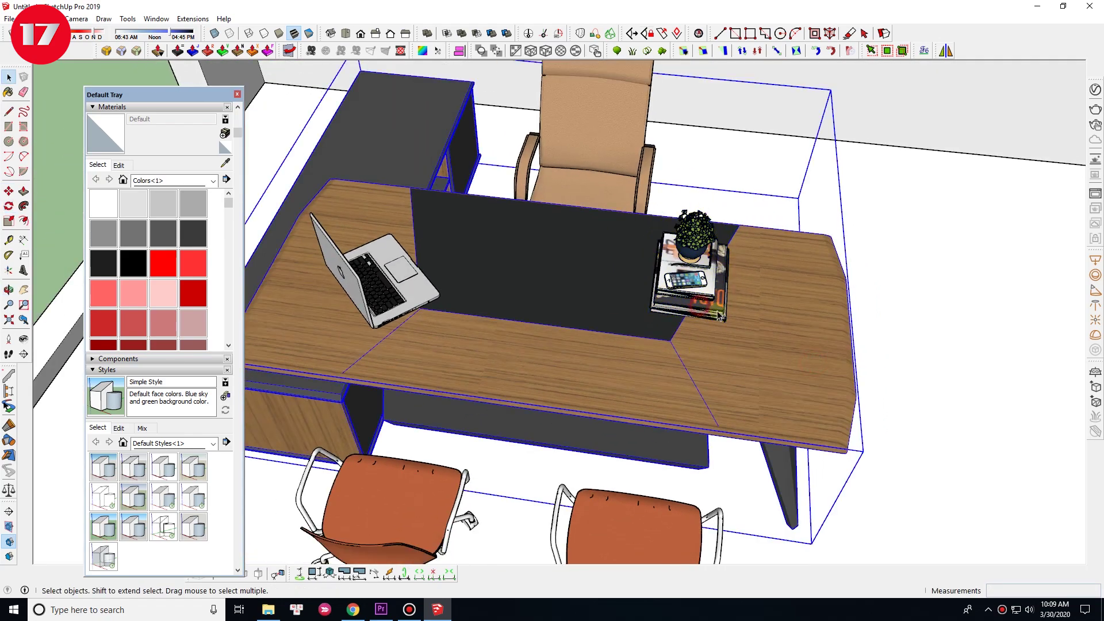
- Orbit around the desk to inspect the arranged furniture
scroll(679, 370, up, 2)
key(m)
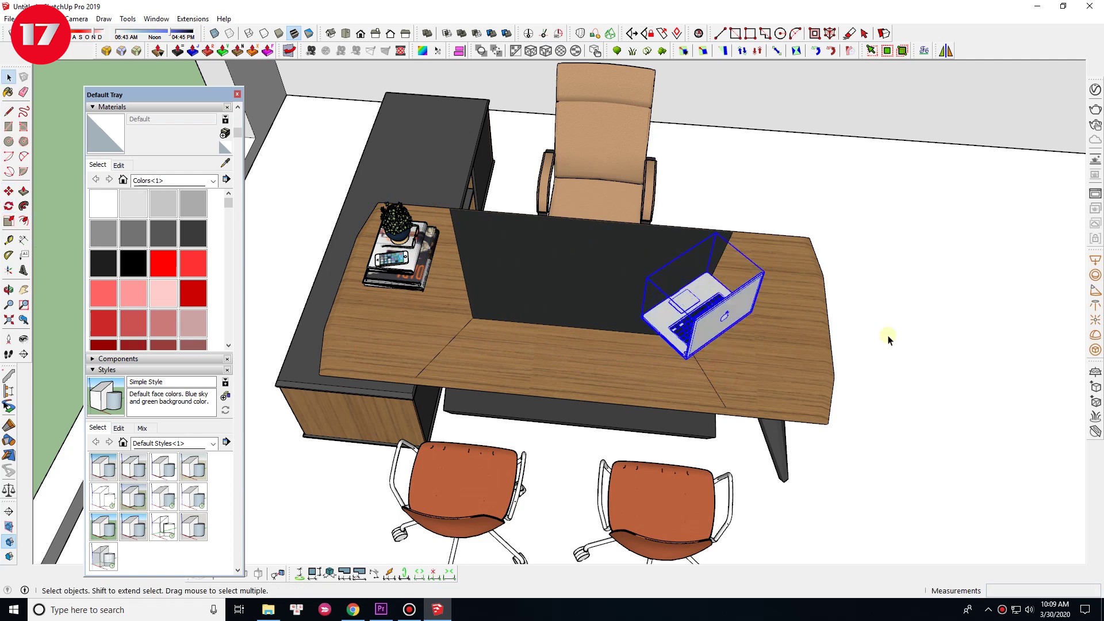
key(space)
scroll(802, 321, down, 3)
scroll(763, 388, up, 3)
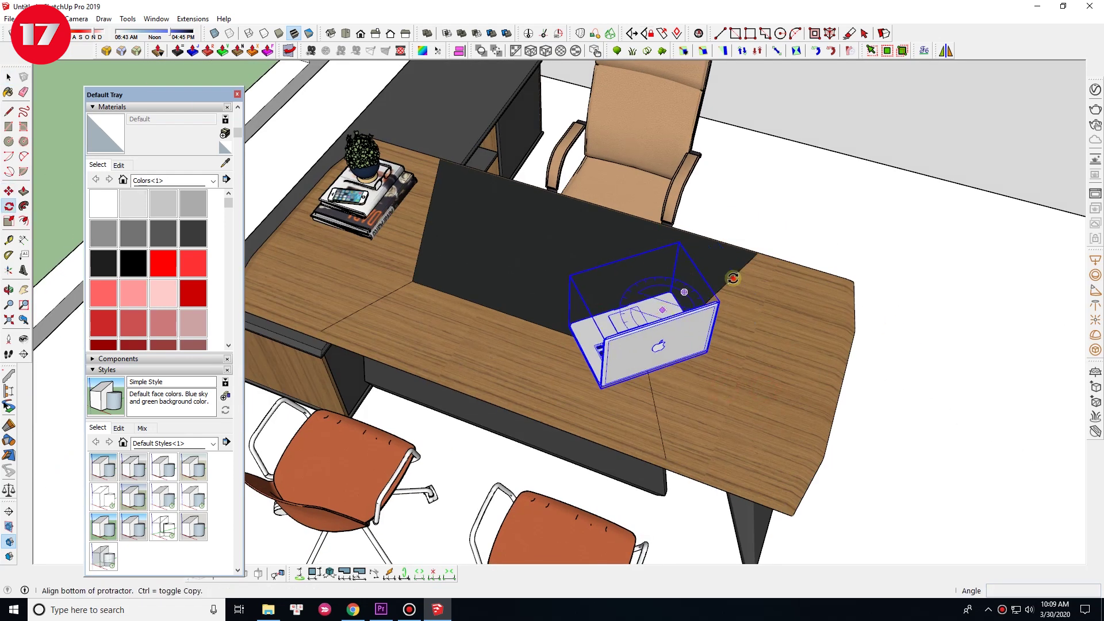
scroll(804, 350, down, 3)
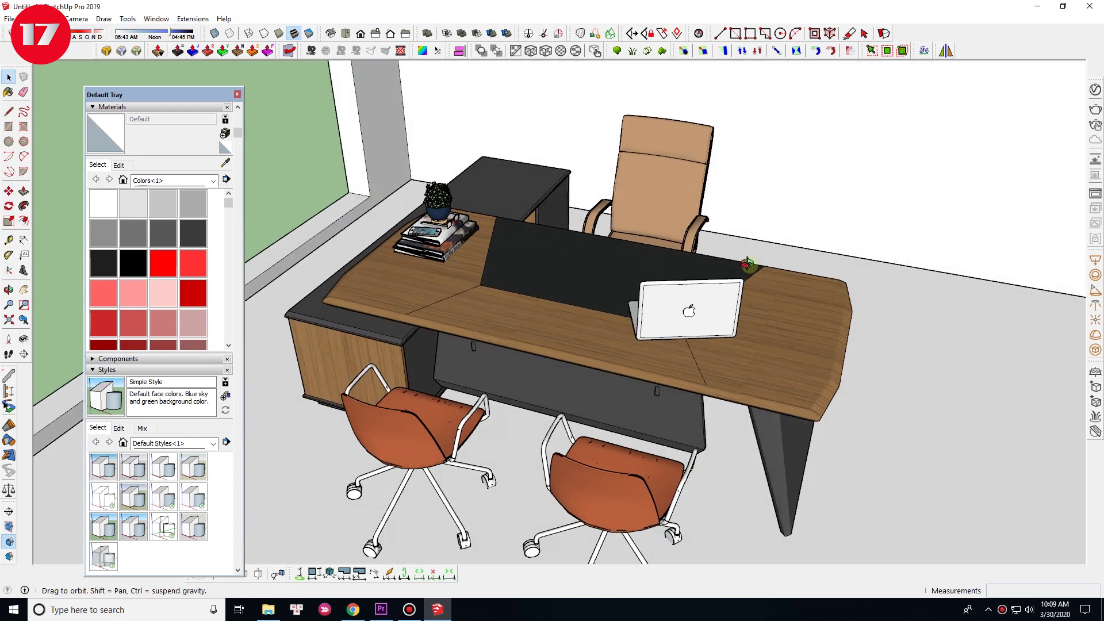
middle_drag(805, 350, 505, 270)
scroll(504, 270, up, 3)
scroll(504, 270, down, 3)
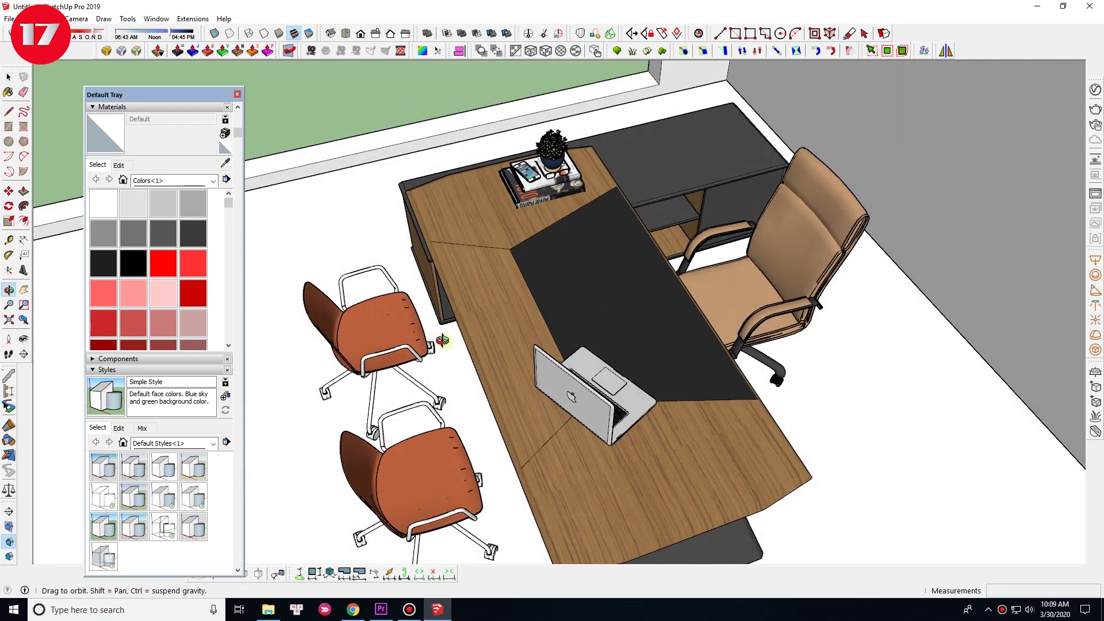
middle_drag(583, 292, 501, 340)
scroll(501, 341, up, 3)
- Place the pen organizer on the desktop and rotate it into position
click(500, 341)
scroll(501, 340, up, 2)
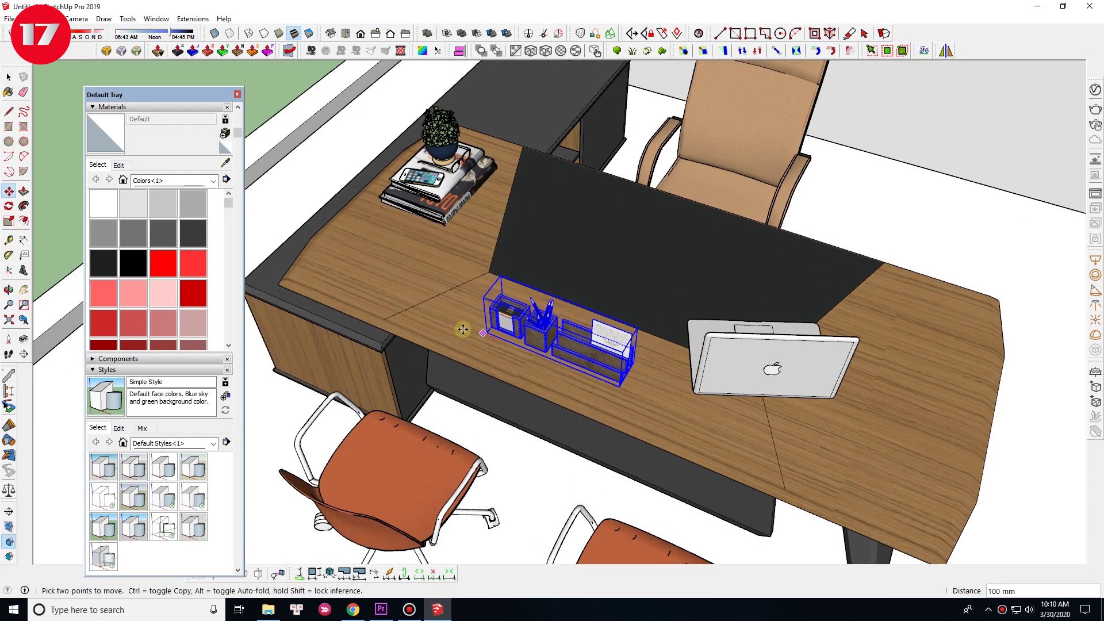
key(space)
scroll(451, 315, up, 2)
scroll(493, 340, up, 2)
key(q)
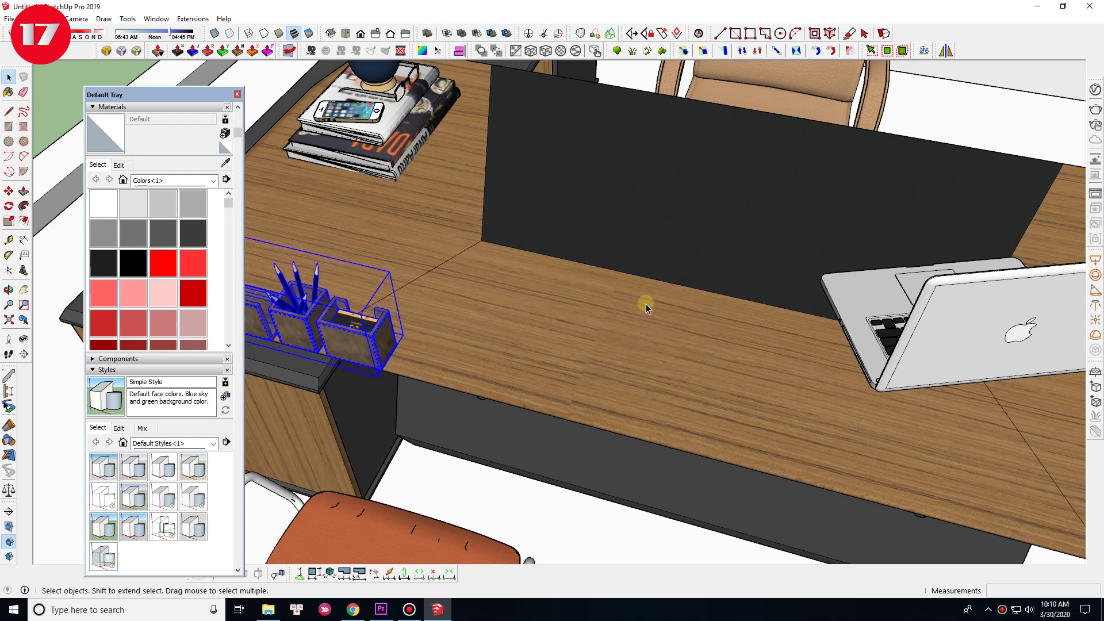
scroll(649, 308, down, 3)
- Look down over the whole desk to check the furniture layout
key(m)
scroll(618, 376, down, 3)
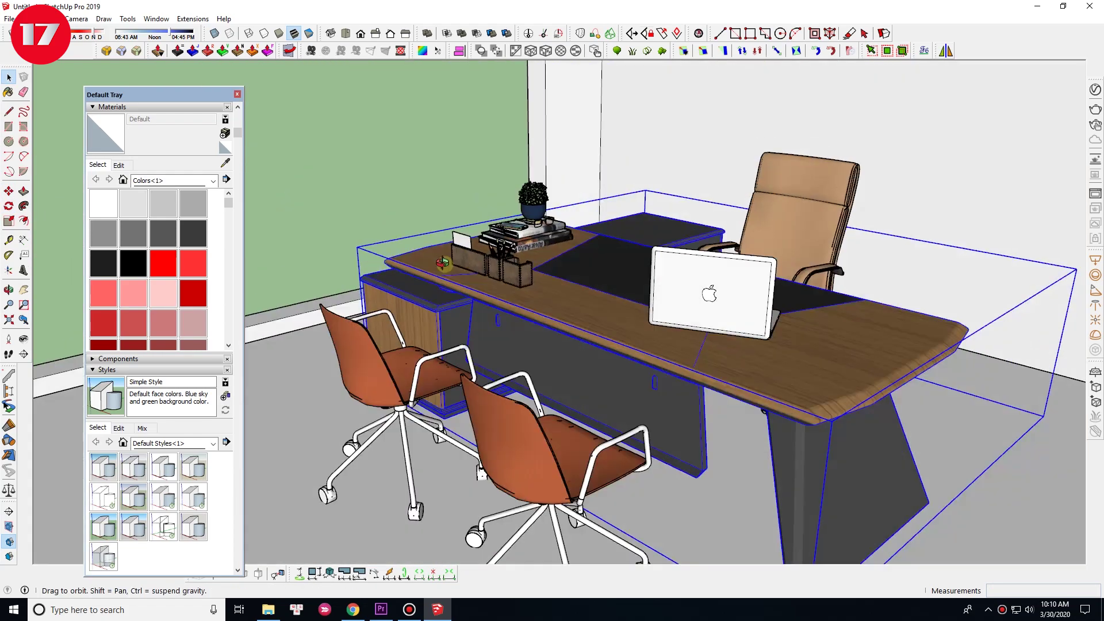
middle_drag(485, 141, 566, 323)
key(m)
scroll(566, 324, down, 2)
scroll(566, 323, down, 2)
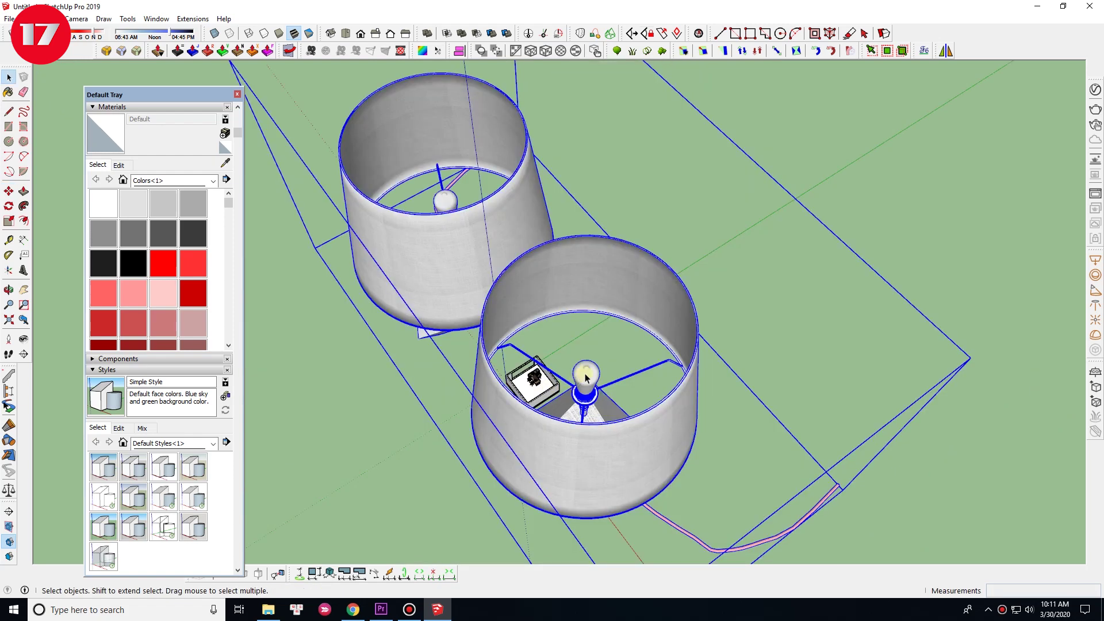
- Scale the oversized lamps down by a factor of 0.01
text(s0.01)
key(Return)
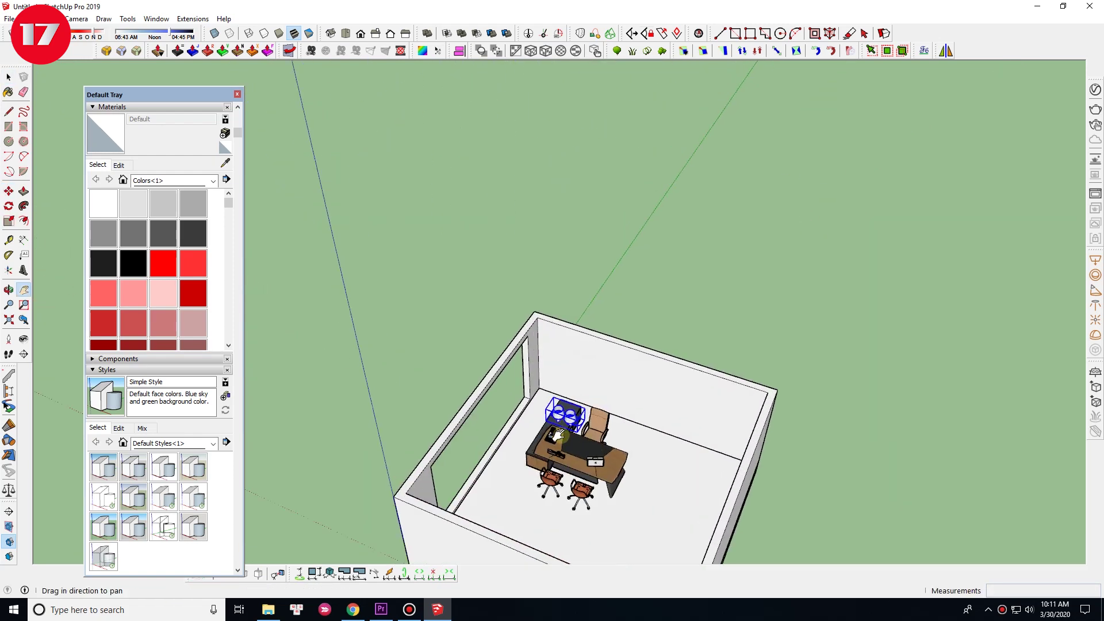
scroll(559, 435, up, 3)
scroll(559, 435, up, 5)
mouse_move(558, 435)
middle_down()
mouse_move(451, 266)
mouse_move(657, 358)
middle_up()
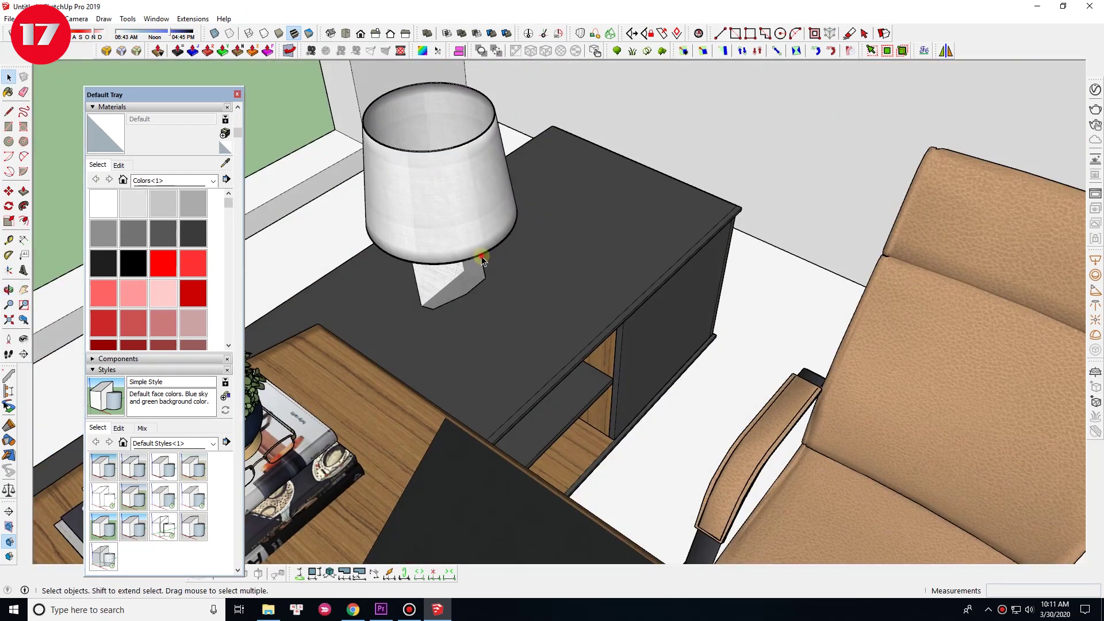
- Set the lamp on the side cabinet and check it from a camera on the floor
mouse_move(548, 312)
middle_down()
mouse_move(521, 280)
mouse_move(532, 303)
middle_up()
scroll(456, 296, down, 2)
scroll(546, 272, up, 2)
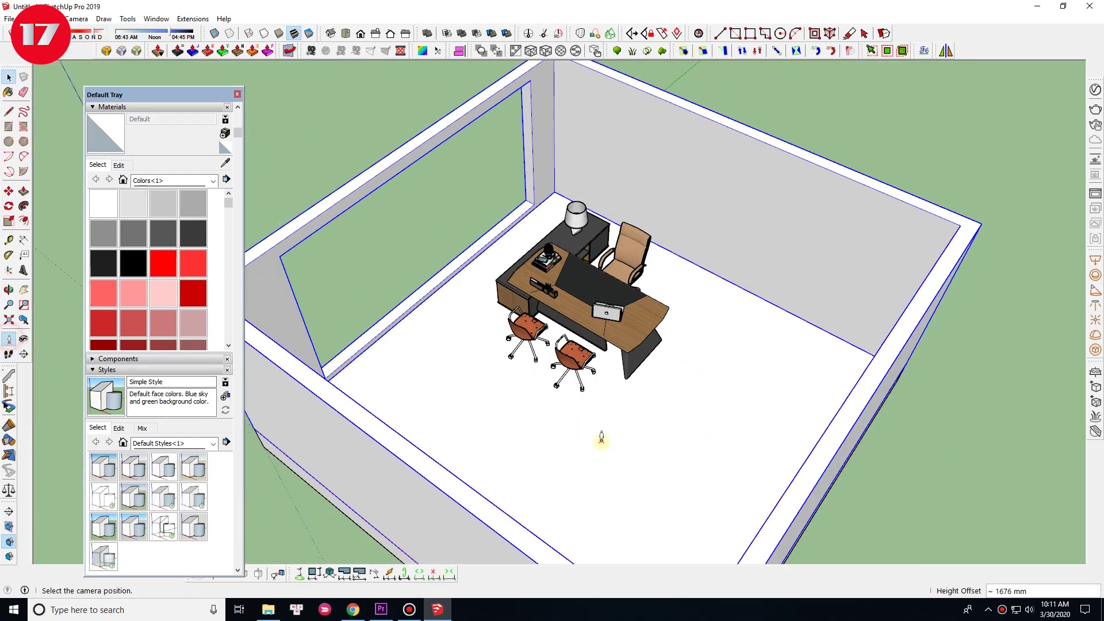
click(582, 424)
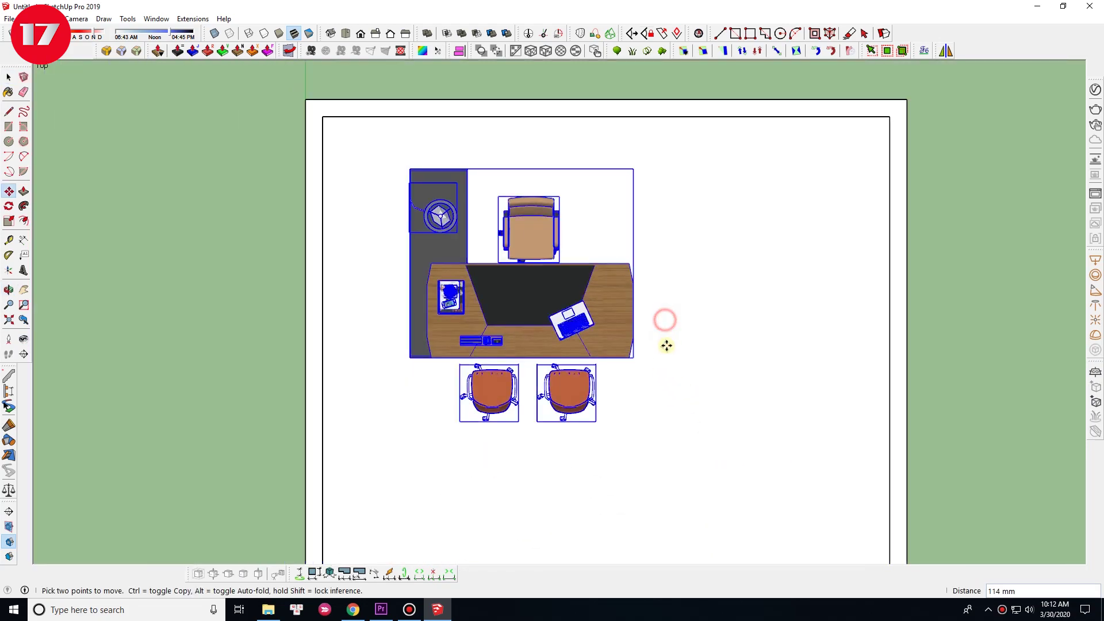
middle_drag(745, 355, 667, 200)
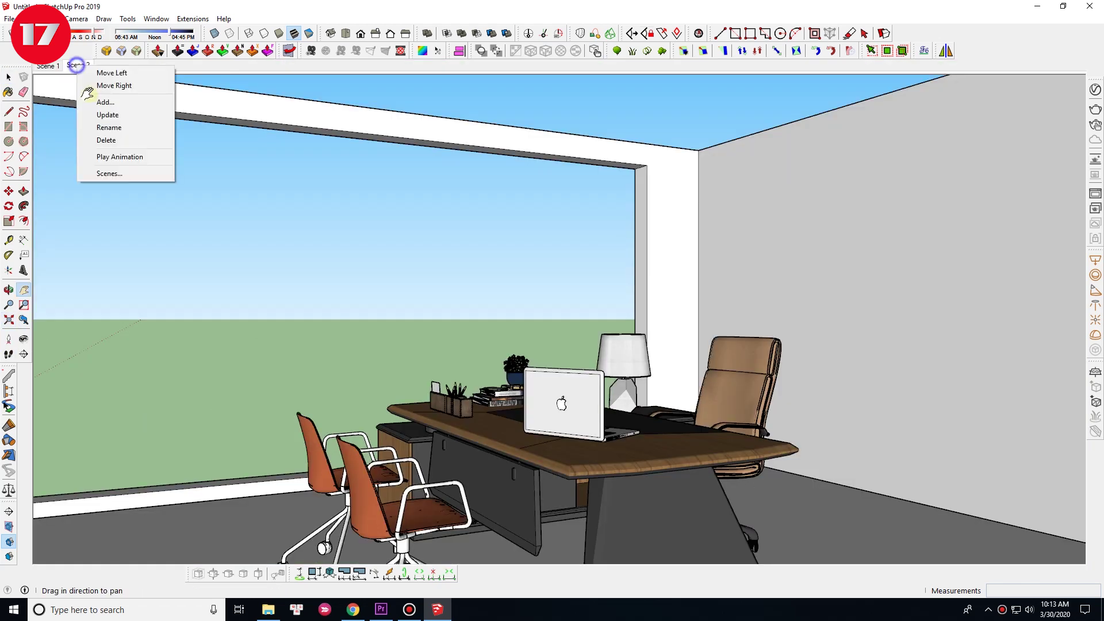
- Add Scene 2 from an eye-level angle on the desk and window
click(108, 115)
middle_drag(680, 318, 708, 308)
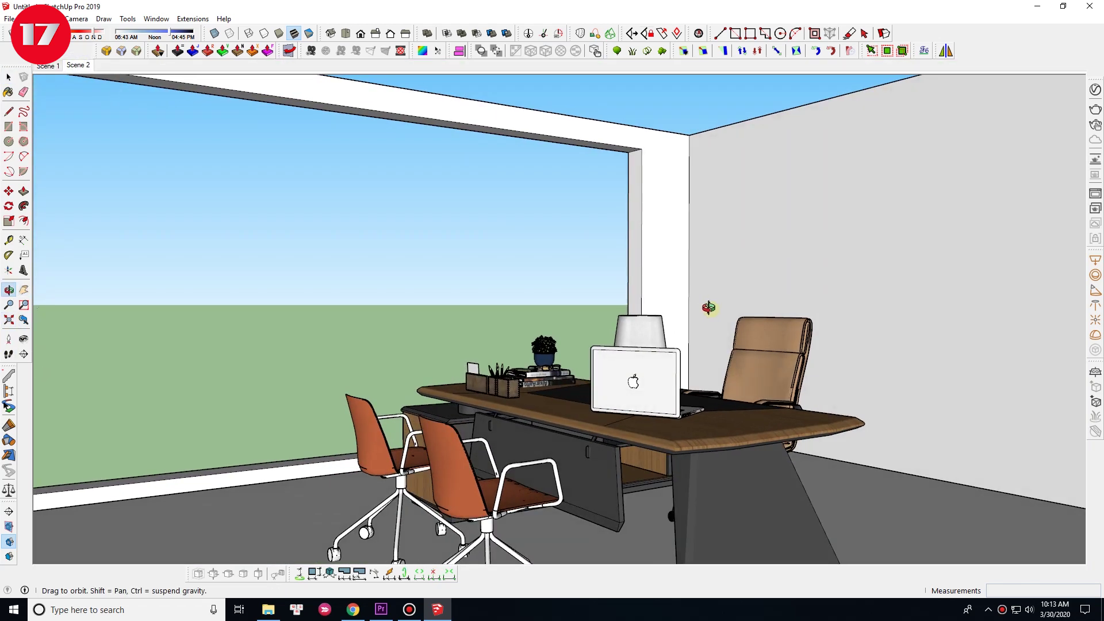
mouse_move(708, 307)
mouse_down()
mouse_move(816, 313)
mouse_move(766, 311)
mouse_up()
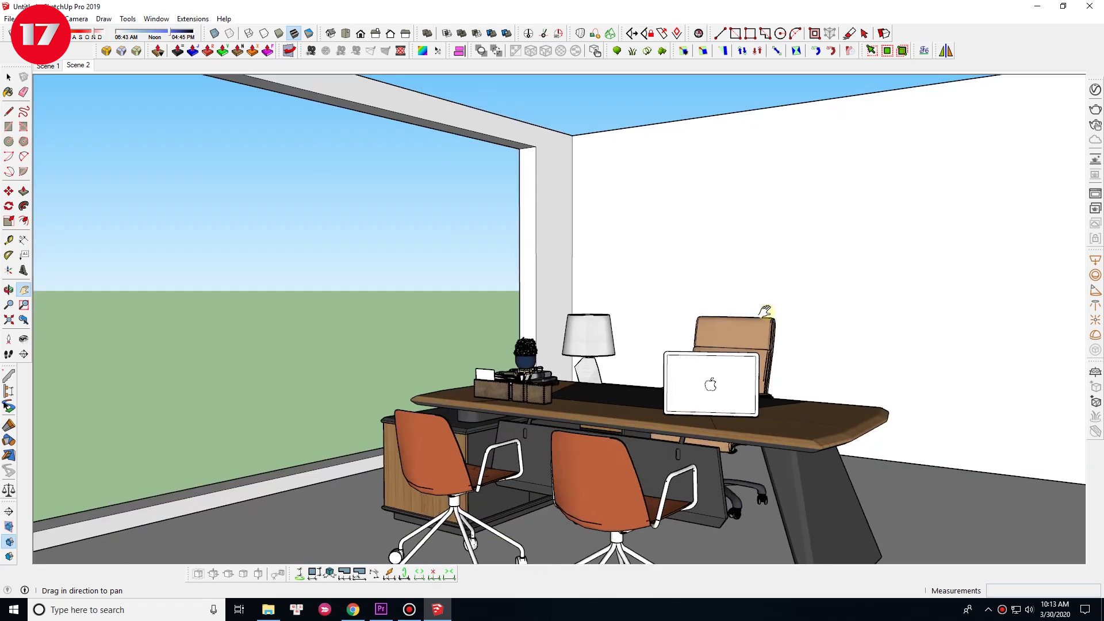
click(77, 66)
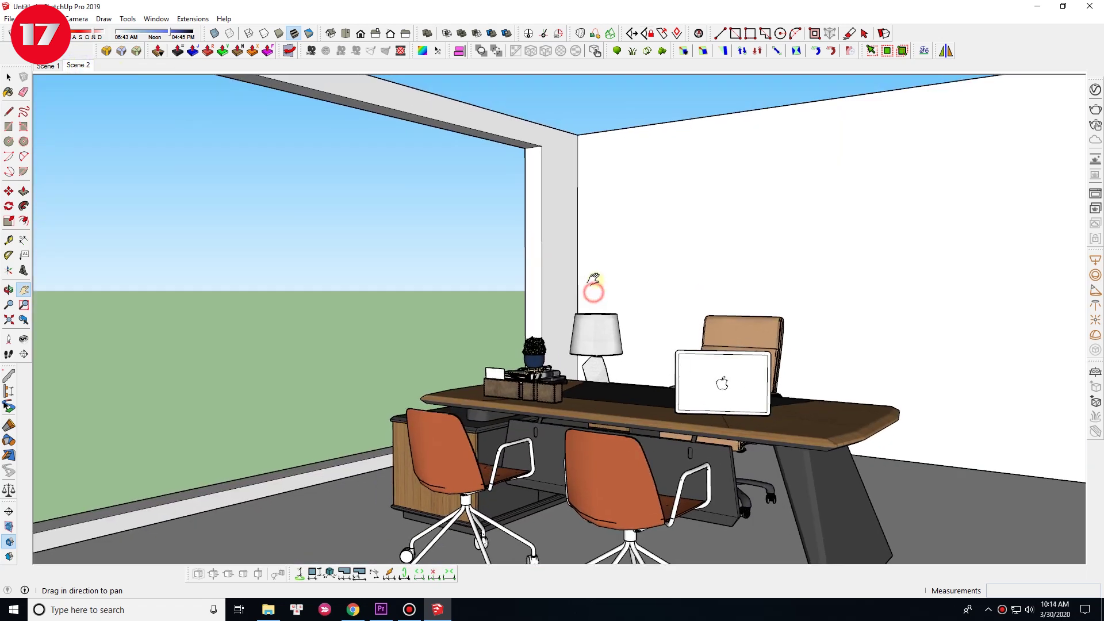
drag(594, 280, 613, 276)
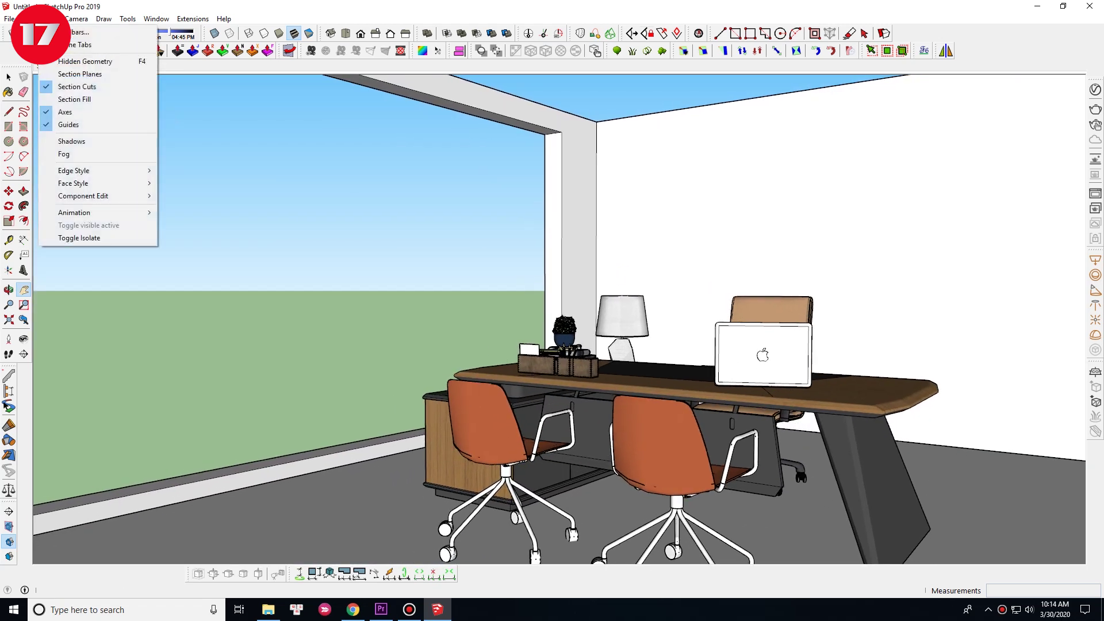
click(76, 19)
click(77, 19)
right_click(83, 65)
key(space)
key(Page_Down)
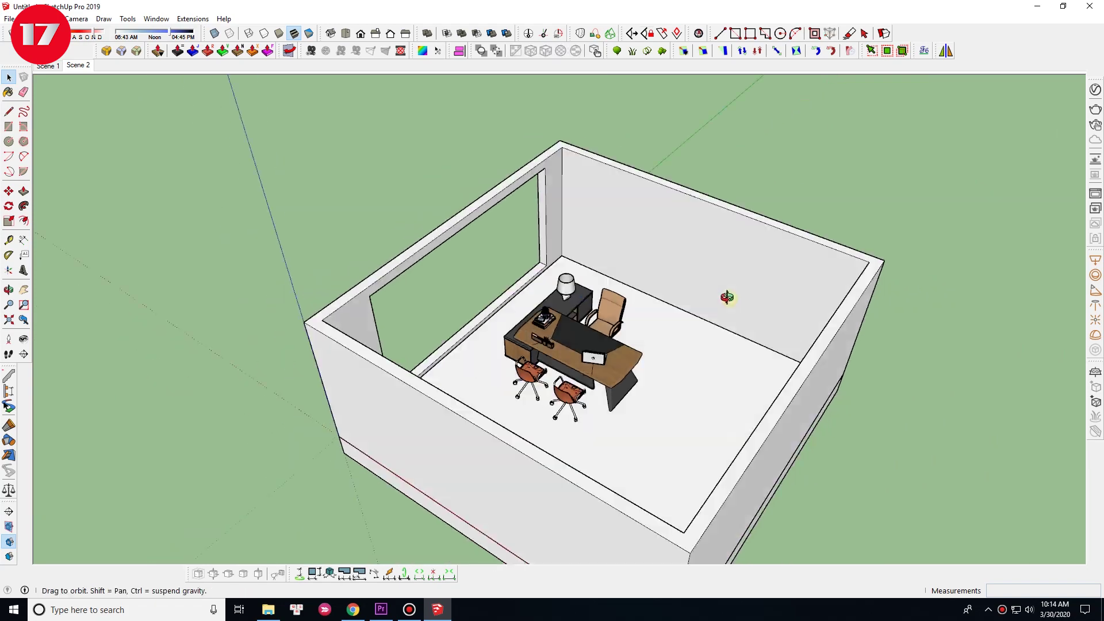
- Close the roof rectangle and offset its edge inward to form a border strip
click(697, 546)
key(space)
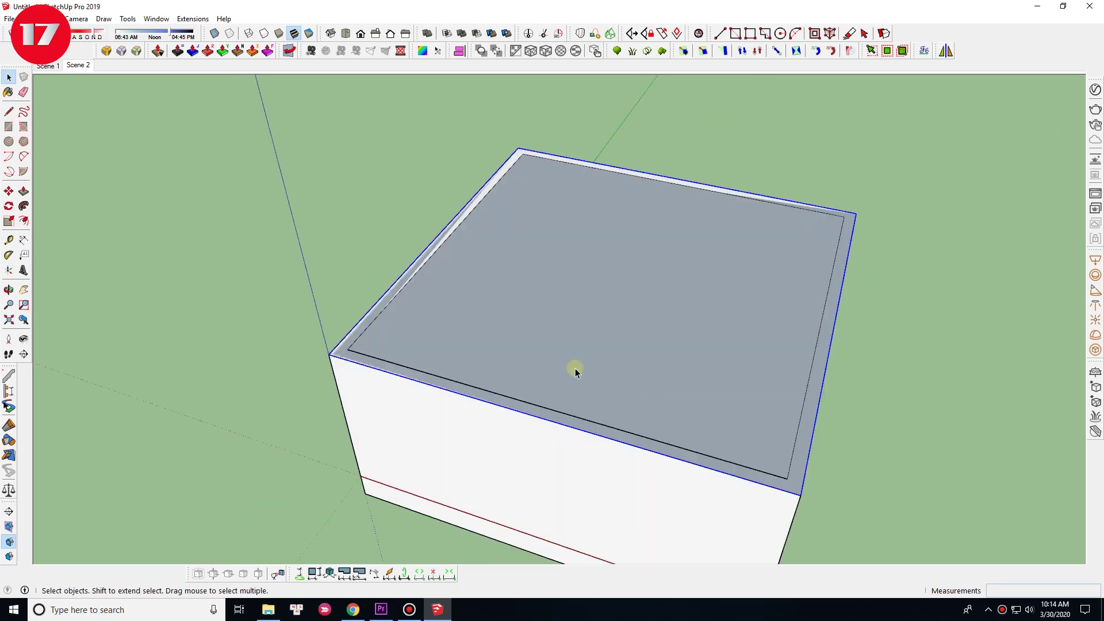
scroll(574, 370, up, 5)
click(458, 350)
scroll(406, 219, up, 3)
key(f)
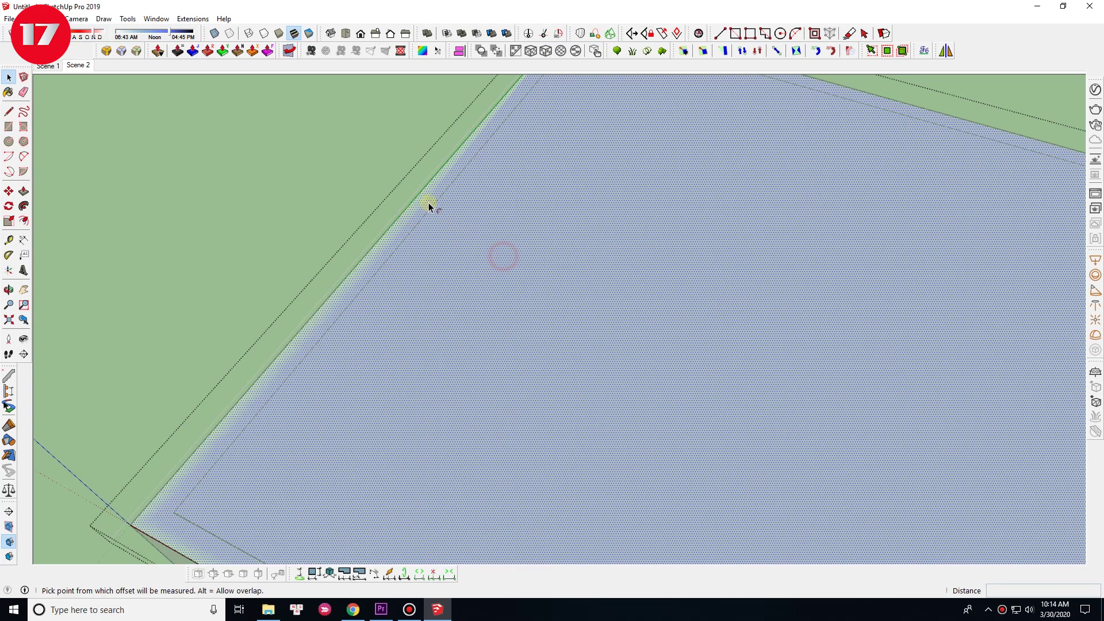
click(432, 201)
key(space)
- Recess the roof's border strip with Push/Pull
key(m)
key(space)
click(443, 195)
key(space)
scroll(425, 217, up, 2)
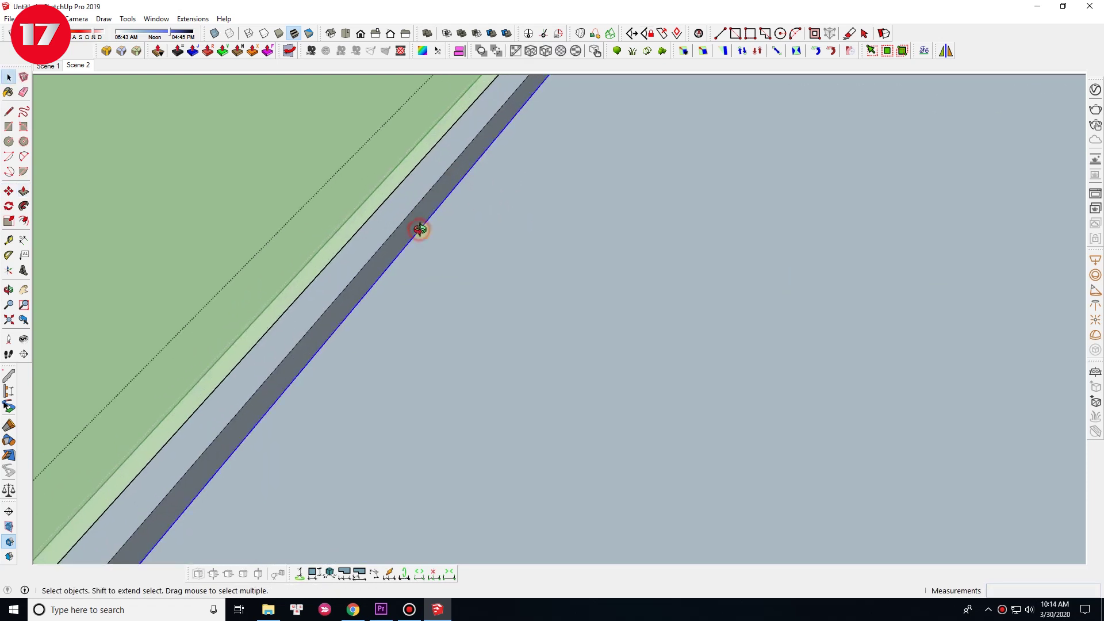
scroll(419, 234, up, 3)
- Orbit around the roof to get an overview of the room and curtain
key(m)
key(p)
mouse_move(492, 156)
middle_down()
mouse_move(283, 320)
mouse_move(505, 202)
mouse_move(617, 272)
middle_up()
key(space)
scroll(618, 271, down, 5)
scroll(722, 254, down, 3)
middle_drag(552, 313, 432, 423)
- Try rotating the curtain, cancel it, and return to a room perspective
key(m)
scroll(647, 271, up, 5)
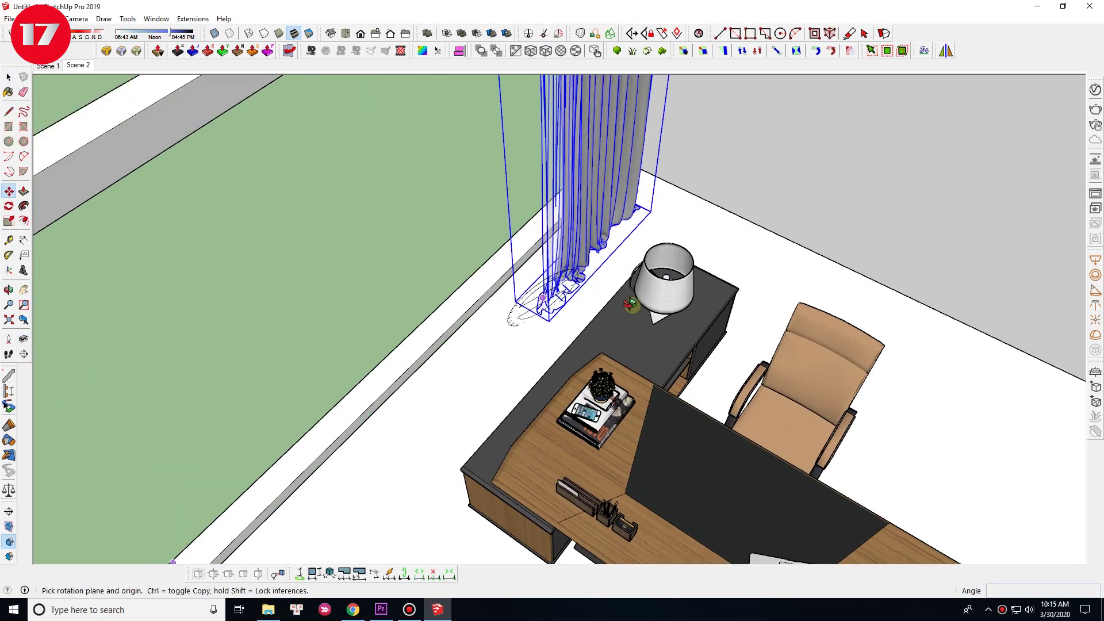
key(q)
key(space)
scroll(439, 115, down, 5)
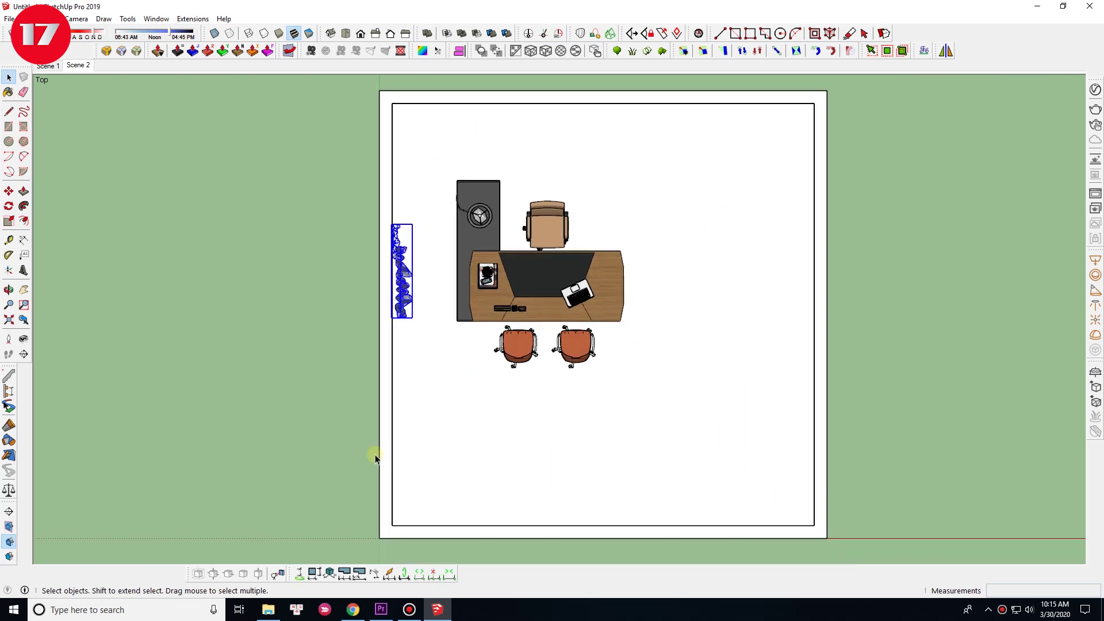
scroll(374, 454, up, 2)
key(m)
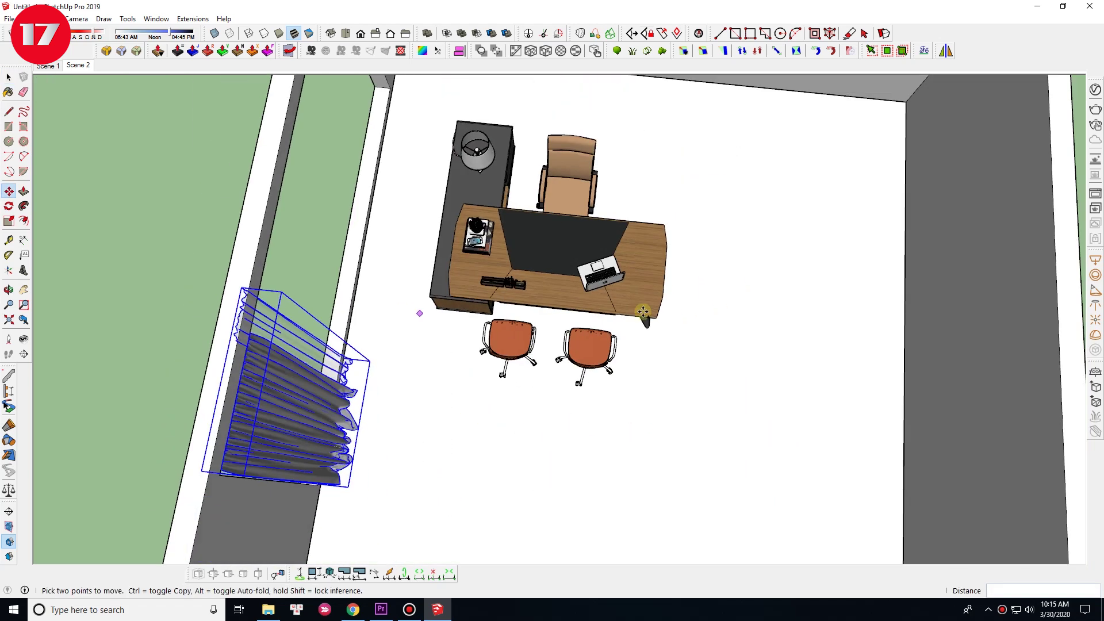
middle_drag(533, 426, 512, 294)
scroll(513, 295, up, 2)
- Start a Ctrl-copy of the curtain from its base point
click(512, 294)
key(ctrl)
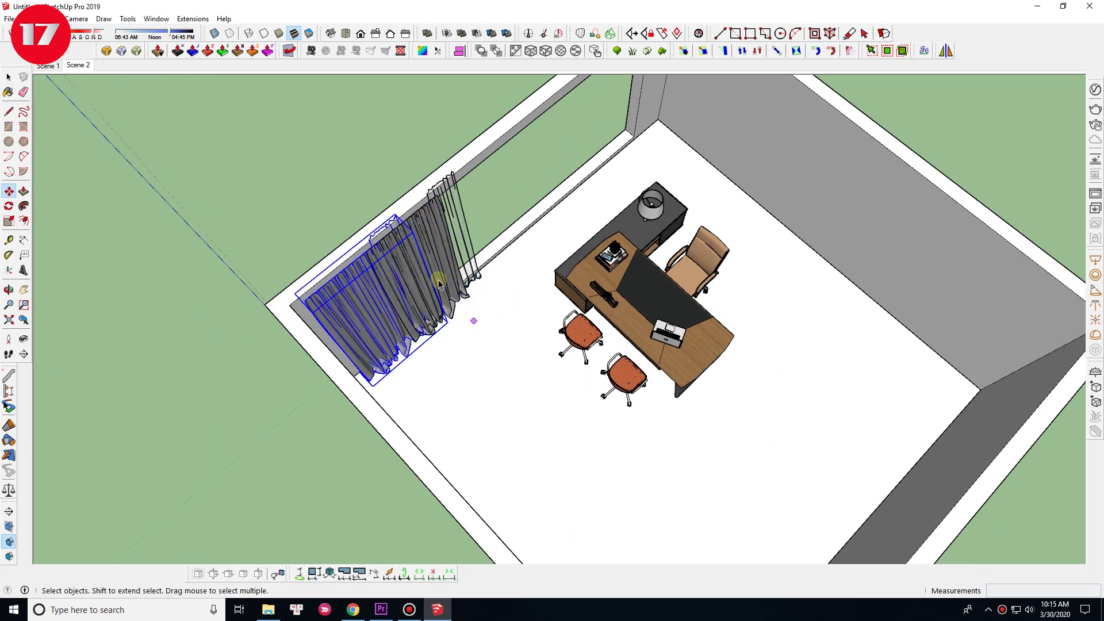
scroll(439, 286, down, 2)
scroll(522, 136, up, 2)
click(521, 136)
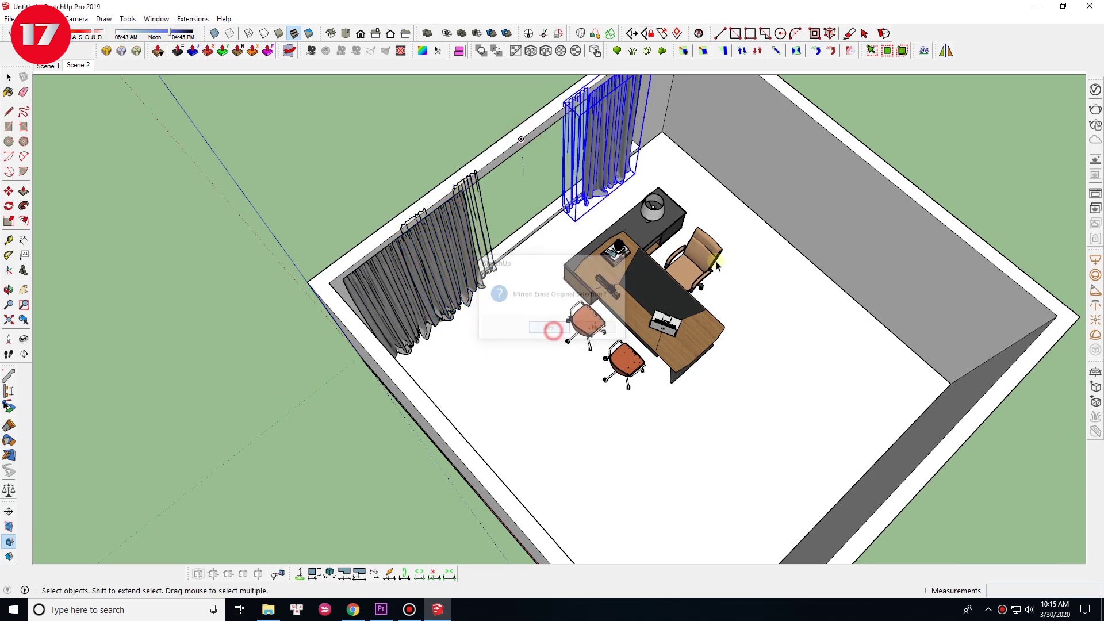
middle_drag(717, 266, 820, 150)
scroll(821, 150, up, 3)
- Place the curtain copy at the far corner of the window wall
key(m)
click(832, 165)
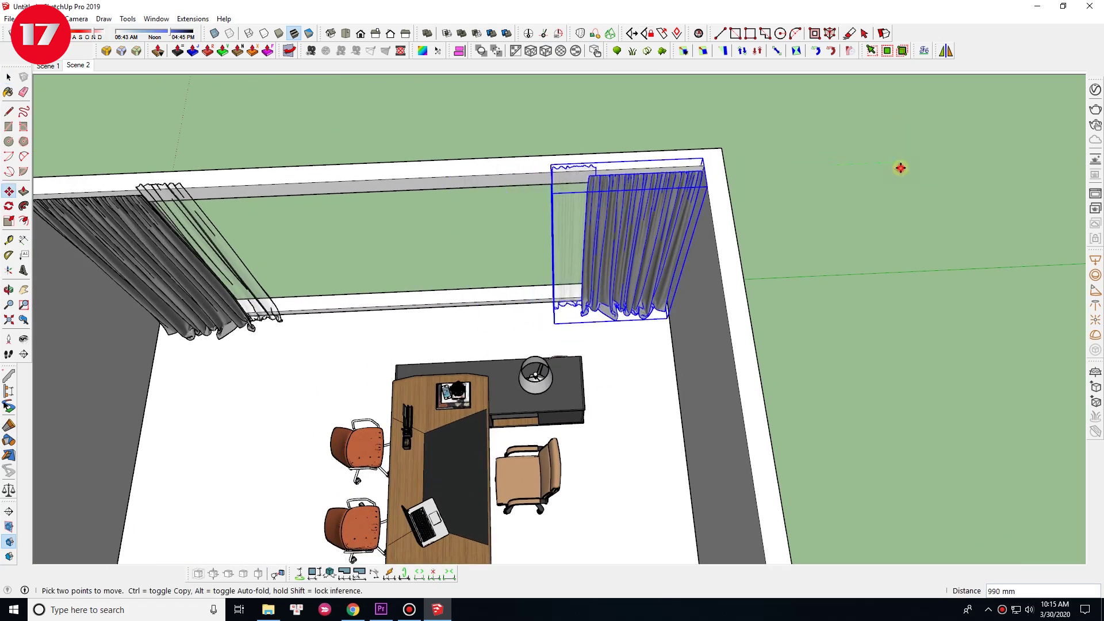
click(900, 168)
key(space)
scroll(606, 273, down, 3)
middle_drag(606, 273, 636, 382)
scroll(361, 213, up, 3)
- Cut a window opening through the front wall using a rectangle, offset and Push/Pull
key(r)
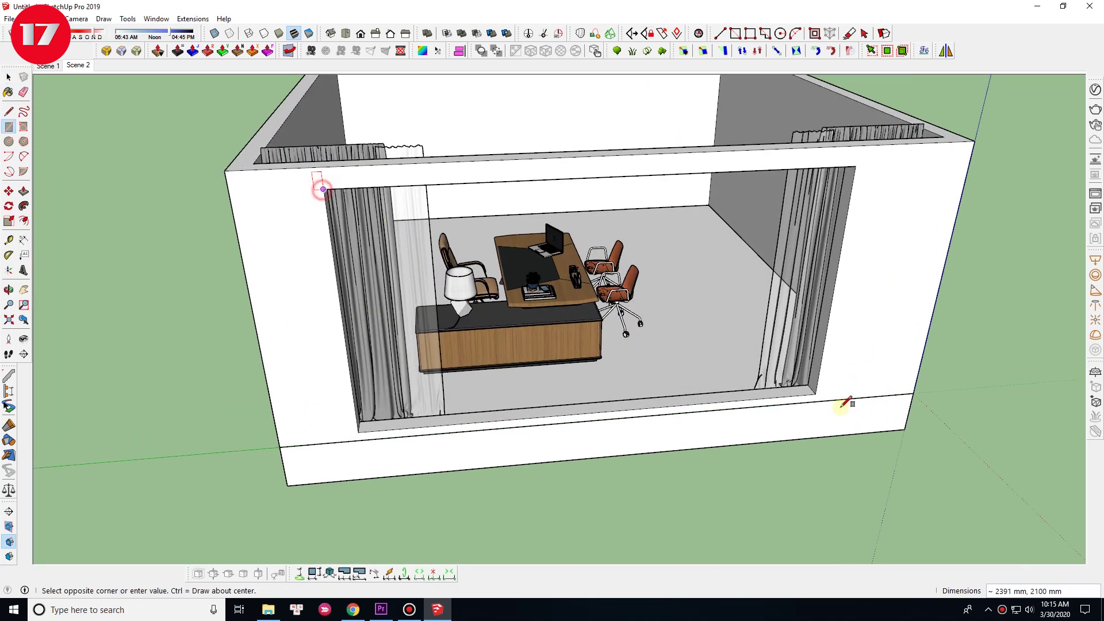
click(843, 404)
scroll(394, 253, up, 3)
key(f)
click(453, 175)
key(p)
click(816, 459)
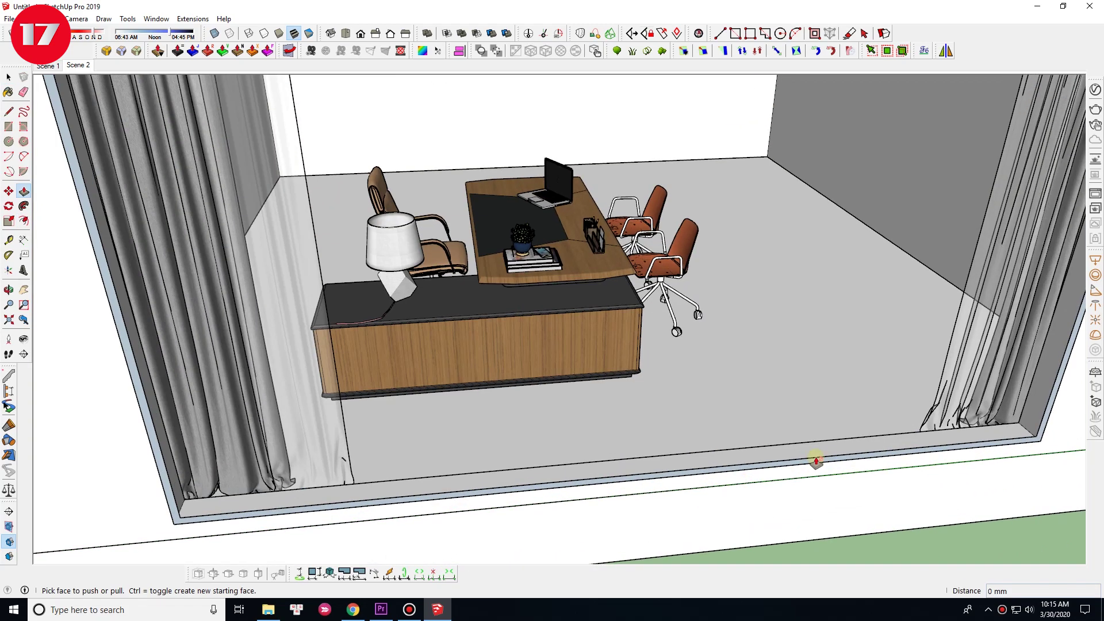
double_click(778, 456)
scroll(764, 456, down, 3)
middle_drag(759, 456, 414, 325)
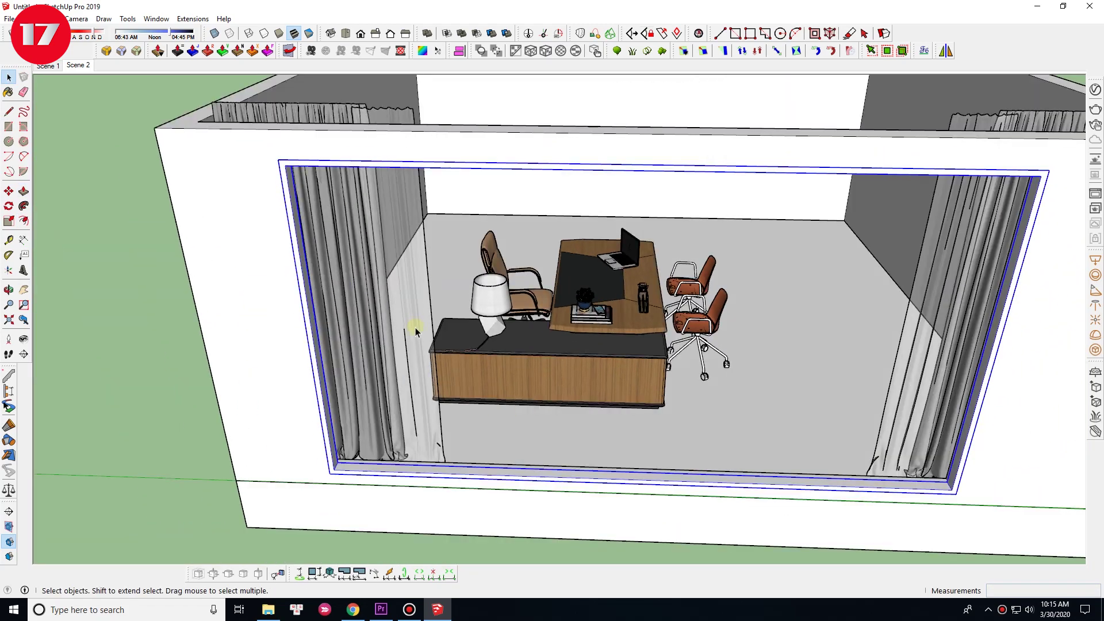
- Draw a window frame piece at the curtain corner and make it a component
key(r)
click(254, 123)
scroll(319, 490, up, 3)
click(319, 489)
key(p)
scroll(310, 489, up, 2)
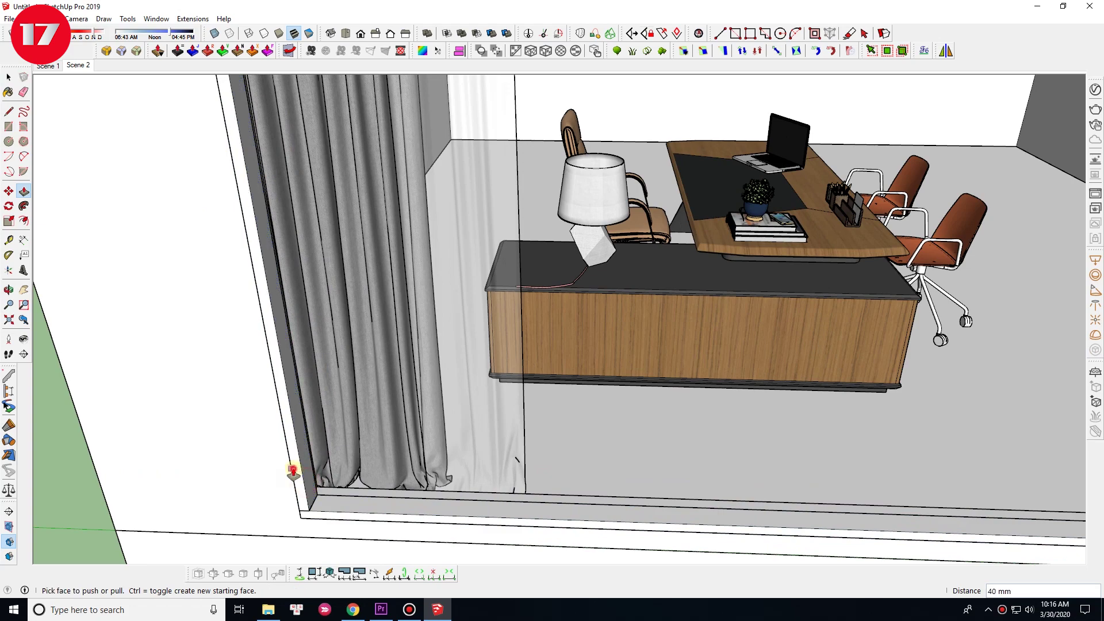
key(g)
key(Return)
scroll(316, 493, down, 3)
- Copy the frame piece across the window to form the mullions
key(m)
key(ctrl)
click(334, 493)
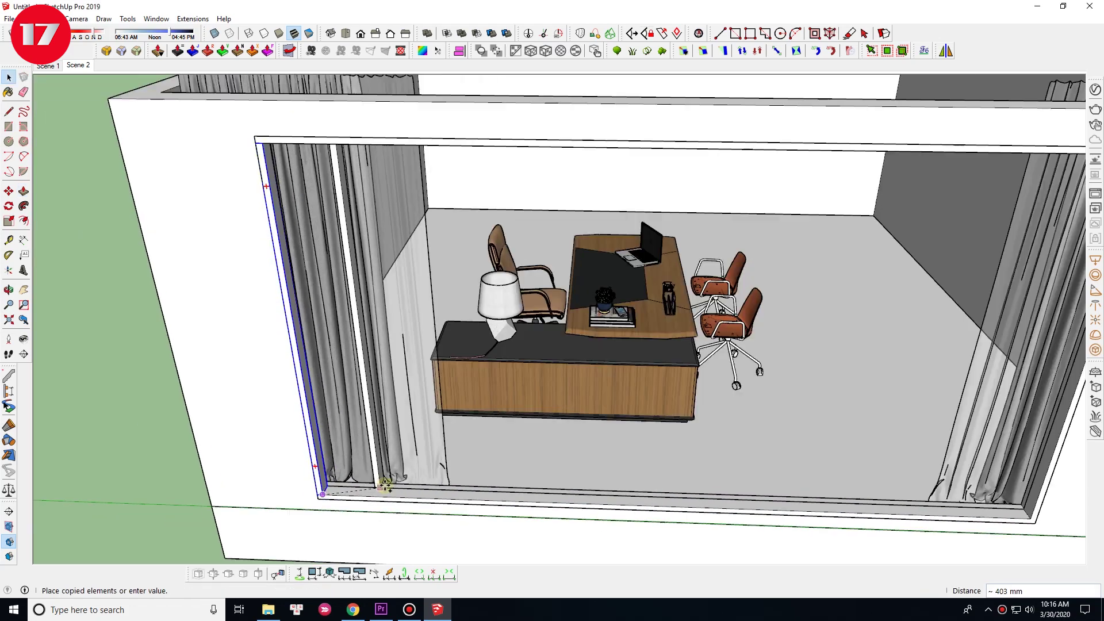
scroll(930, 509, up, 1)
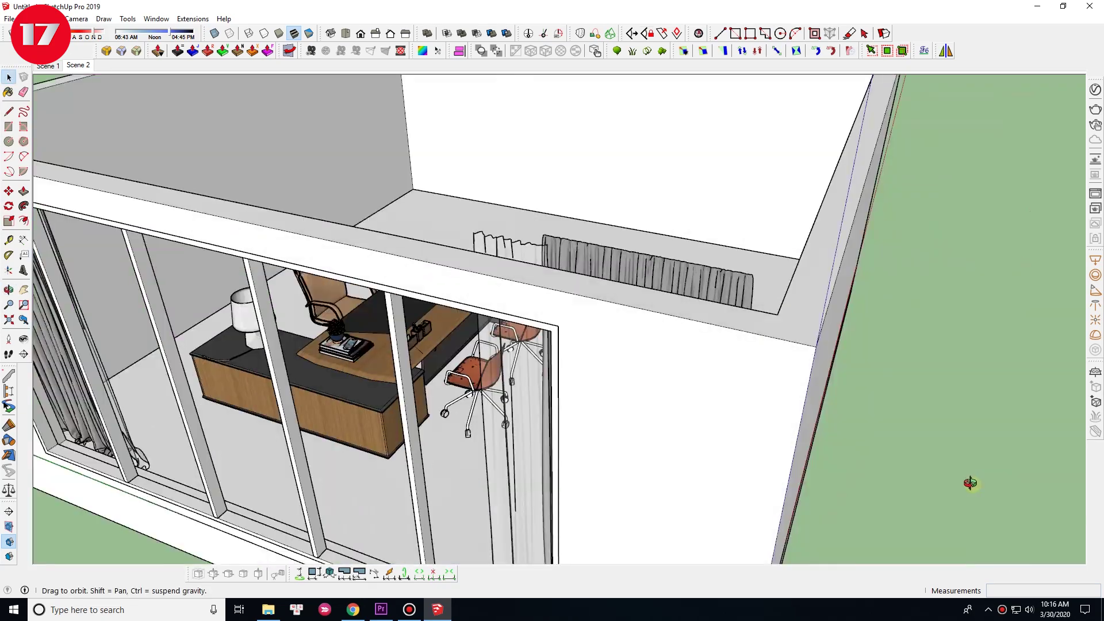
middle_drag(309, 463, 330, 331)
scroll(298, 328, up, 2)
- Draw a rectangle across the window and open the window for editing
key(r)
click(759, 490)
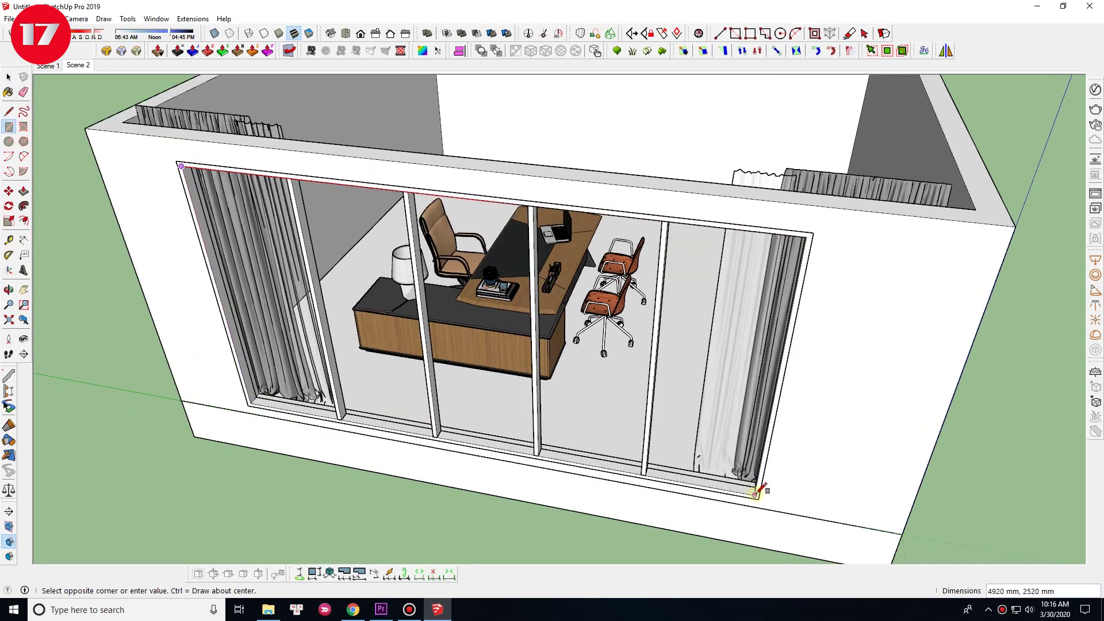
key(space)
double_click(690, 354)
scroll(744, 319, down, 5)
scroll(515, 180, up, 5)
scroll(360, 115, up, 5)
scroll(532, 190, up, 3)
scroll(574, 315, down, 5)
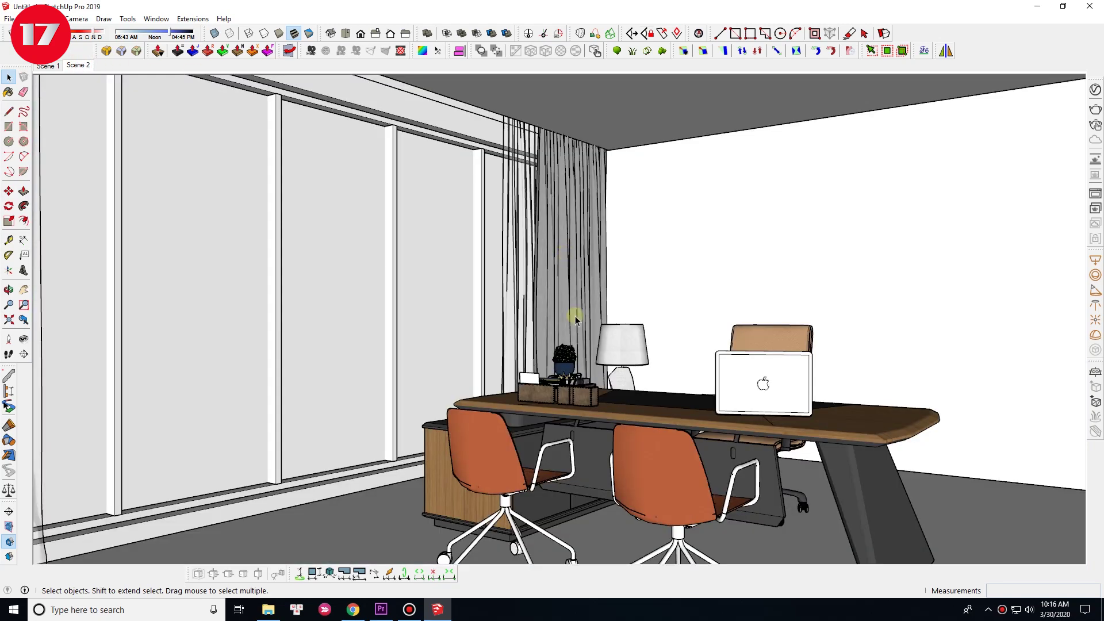
- Narrow the curtain to 0.90 of its width
drag(591, 255, 564, 263)
mouse_move(564, 263)
middle_down()
mouse_move(746, 259)
mouse_move(533, 252)
middle_up()
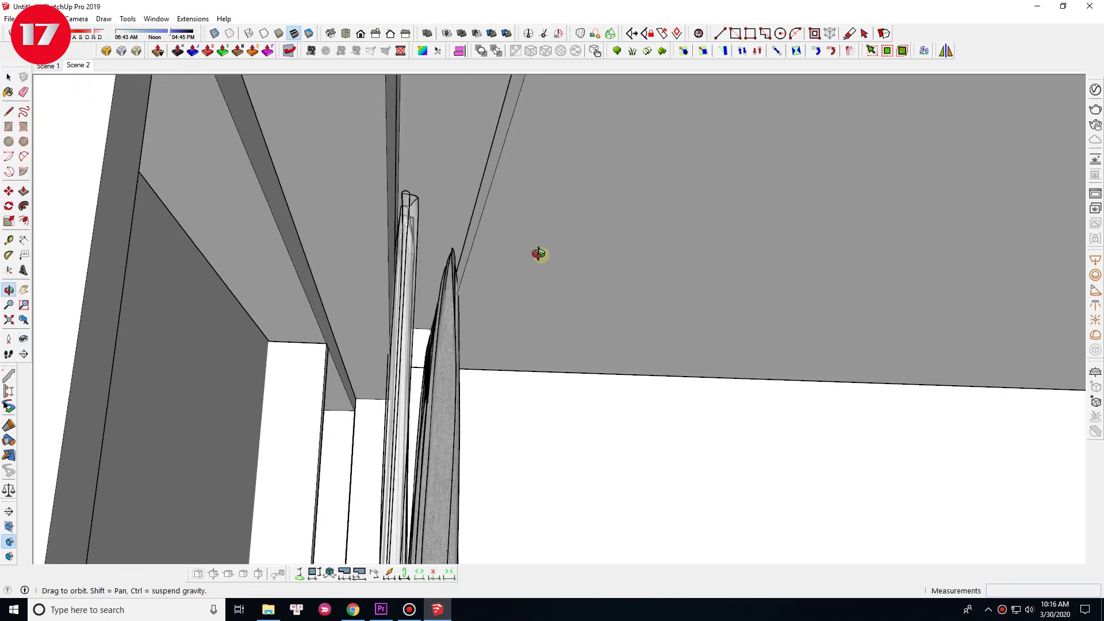
key(space)
click(432, 339)
mouse_move(432, 339)
middle_down()
mouse_move(511, 272)
mouse_move(487, 356)
mouse_move(562, 352)
mouse_move(559, 263)
middle_up()
click(493, 389)
key(s)
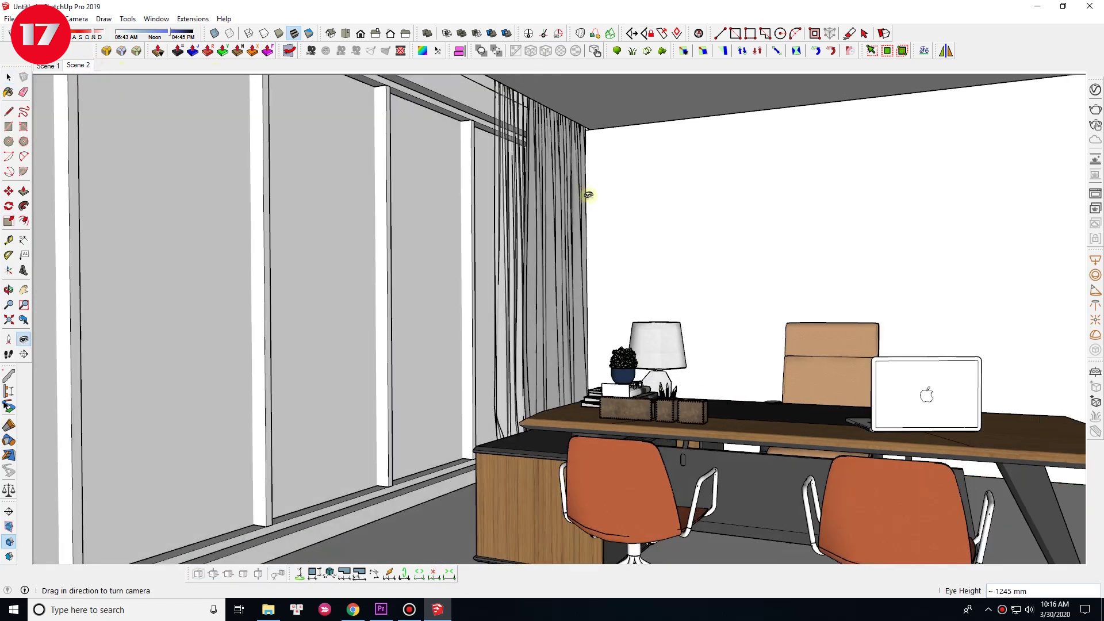
mouse_move(586, 192)
mouse_down()
mouse_move(633, 276)
mouse_move(678, 191)
mouse_up()
key(space)
- Select the potted plant in Top view, then return to the Scene 2 desk view
key(Page_Down)
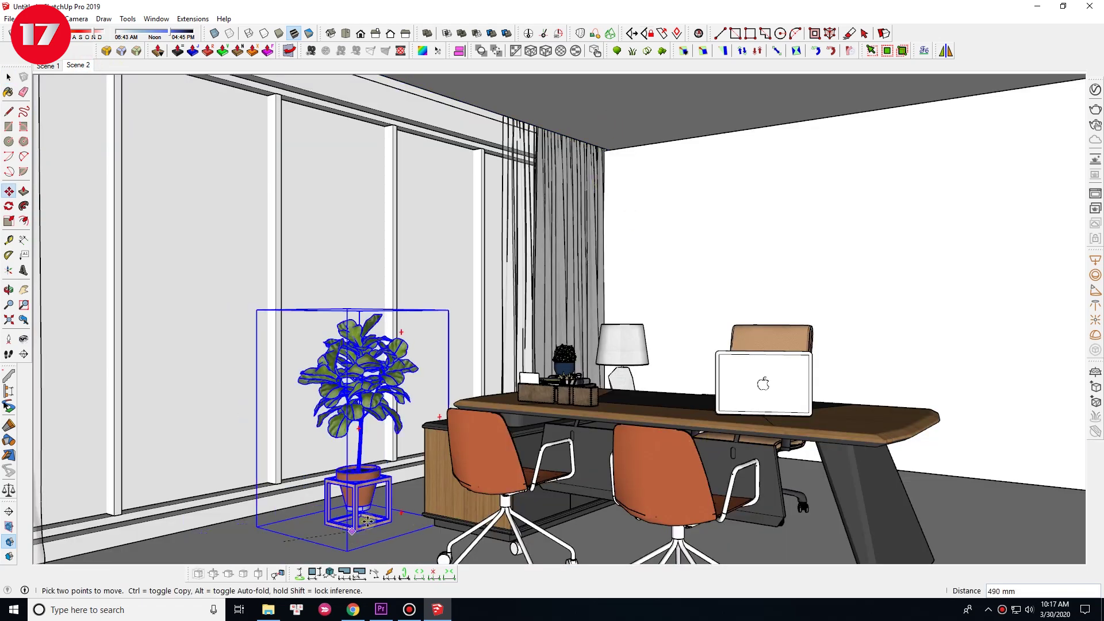
key(space)
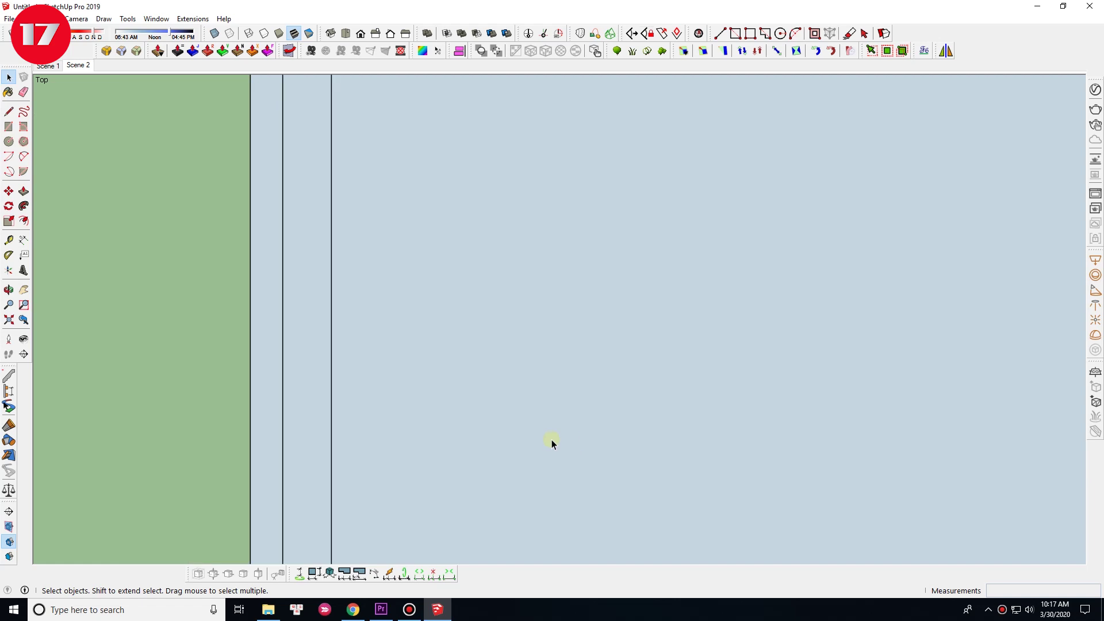
key(t)
click(385, 445)
scroll(385, 445, down, 2)
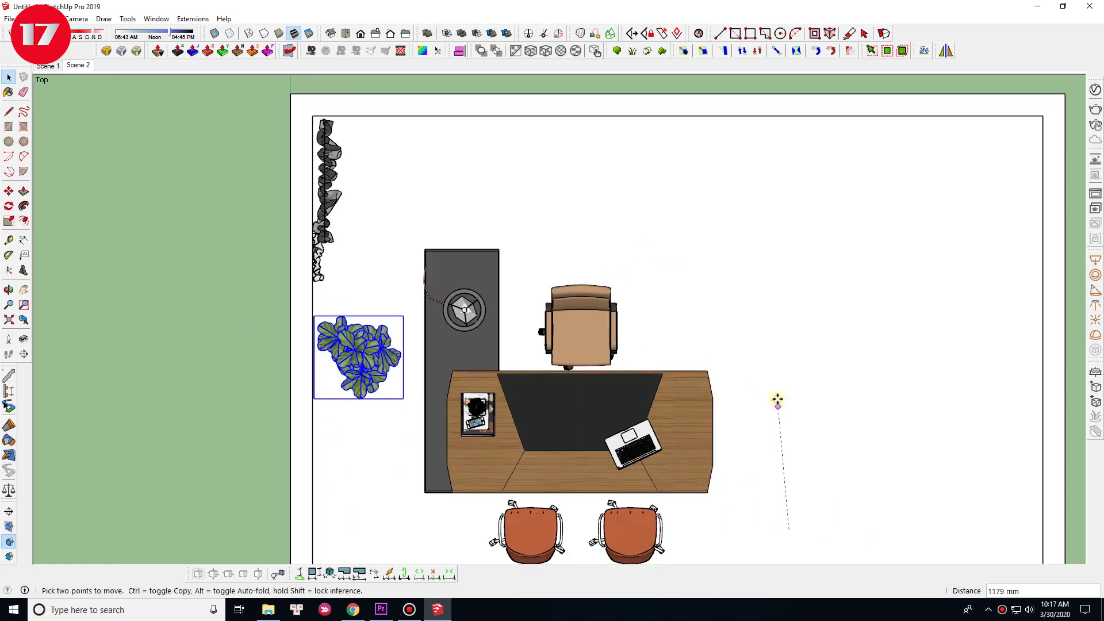
click(79, 66)
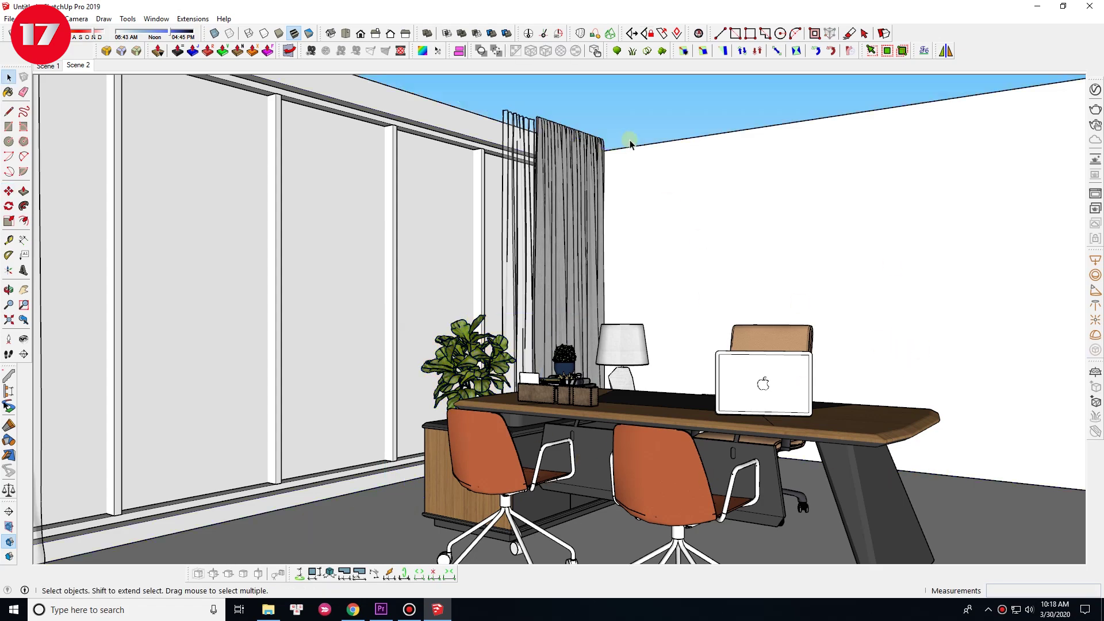
- Orbit to an overhead view of the whole room and back wall
middle_drag(633, 150, 533, 204)
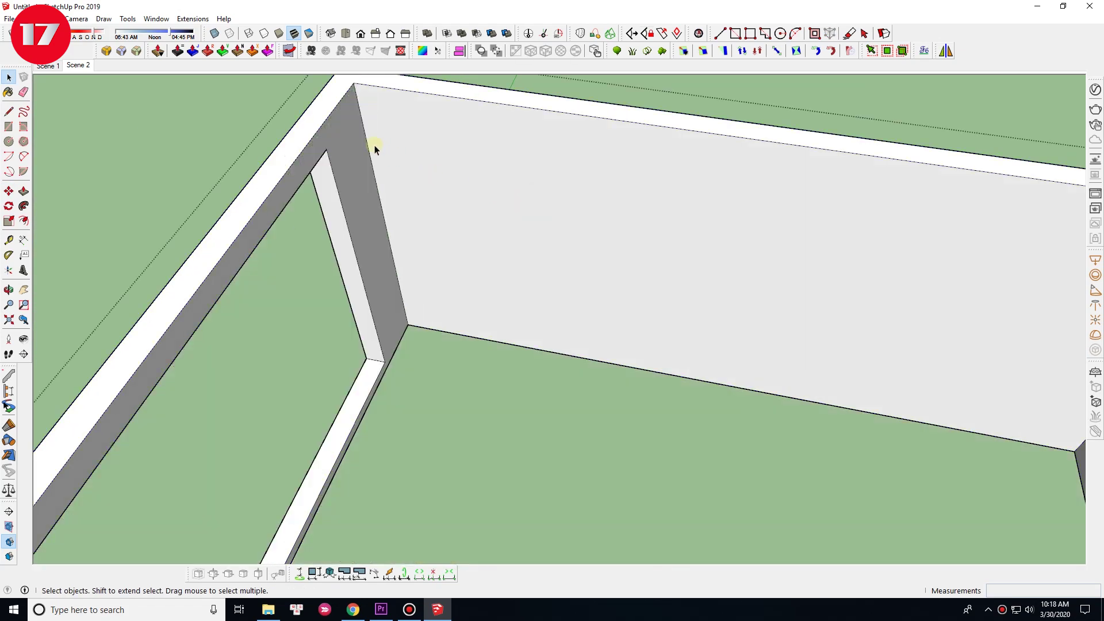
middle_drag(532, 204, 438, 157)
key(m)
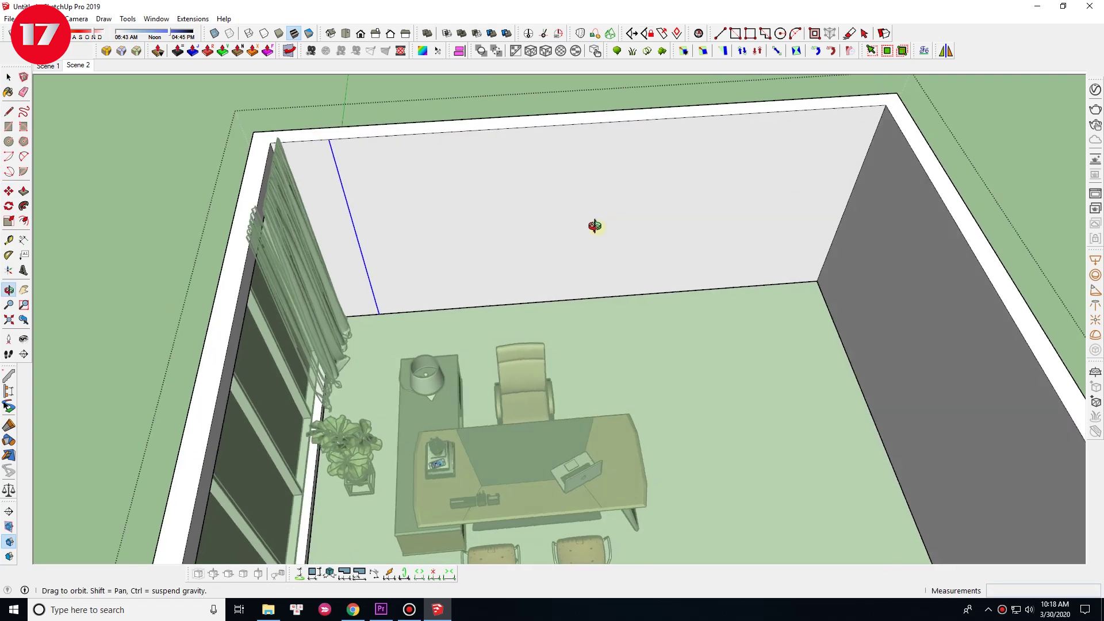
mouse_move(511, 196)
middle_down()
mouse_move(364, 212)
mouse_move(391, 222)
middle_up()
key(space)
- Save the model as 'test' in the z 20 folder on CONG VIEC (F:)
key(ctrl+s)
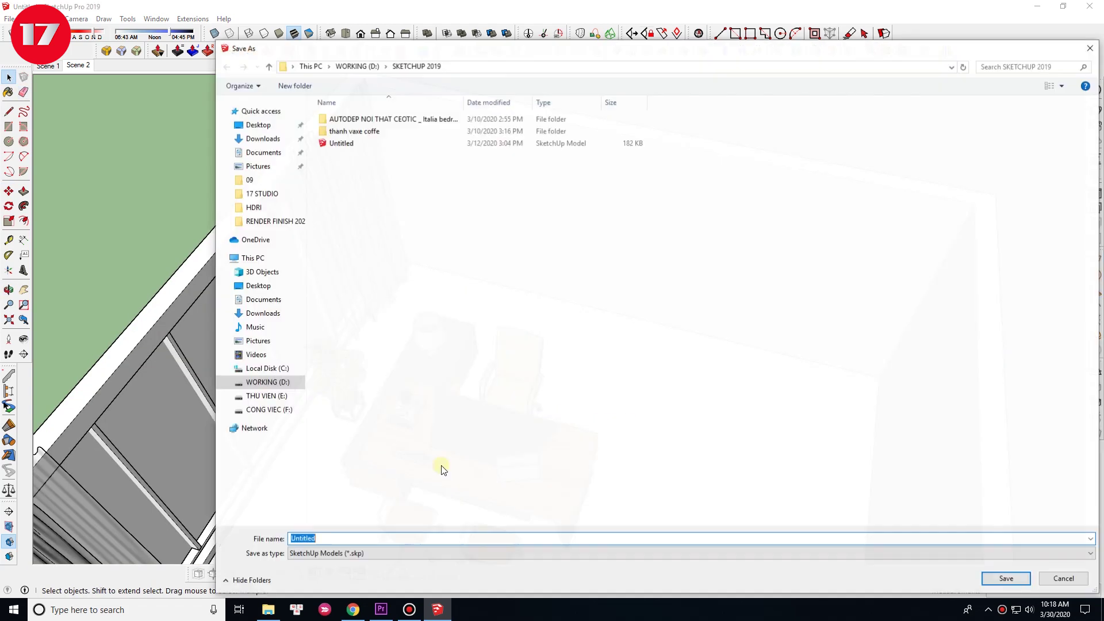
click(265, 396)
click(268, 409)
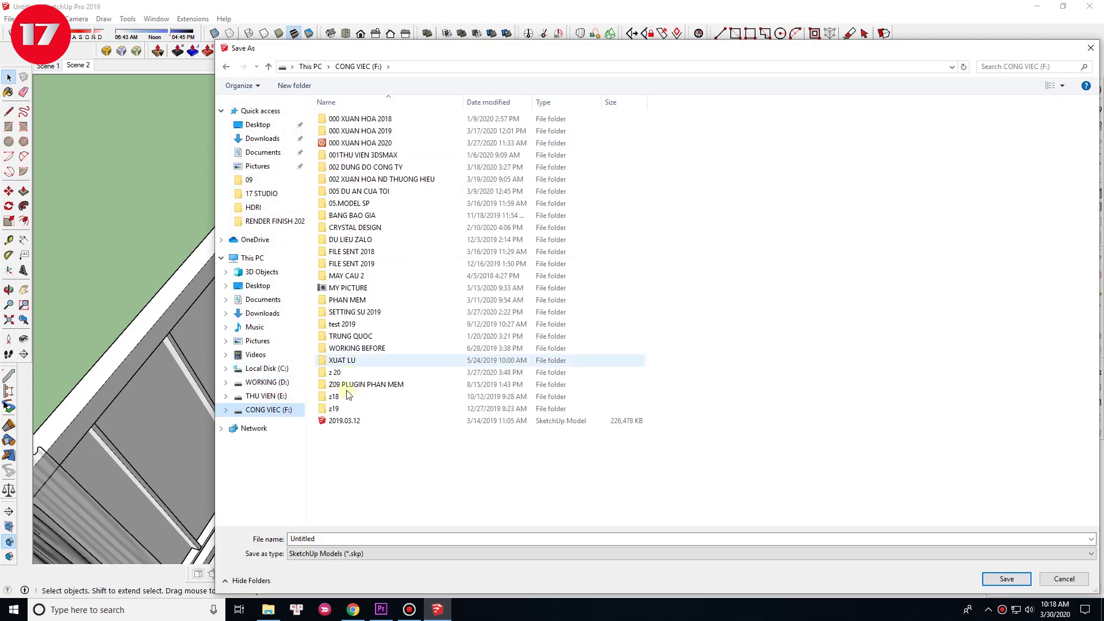
double_click(338, 374)
click(349, 536)
key(Return)
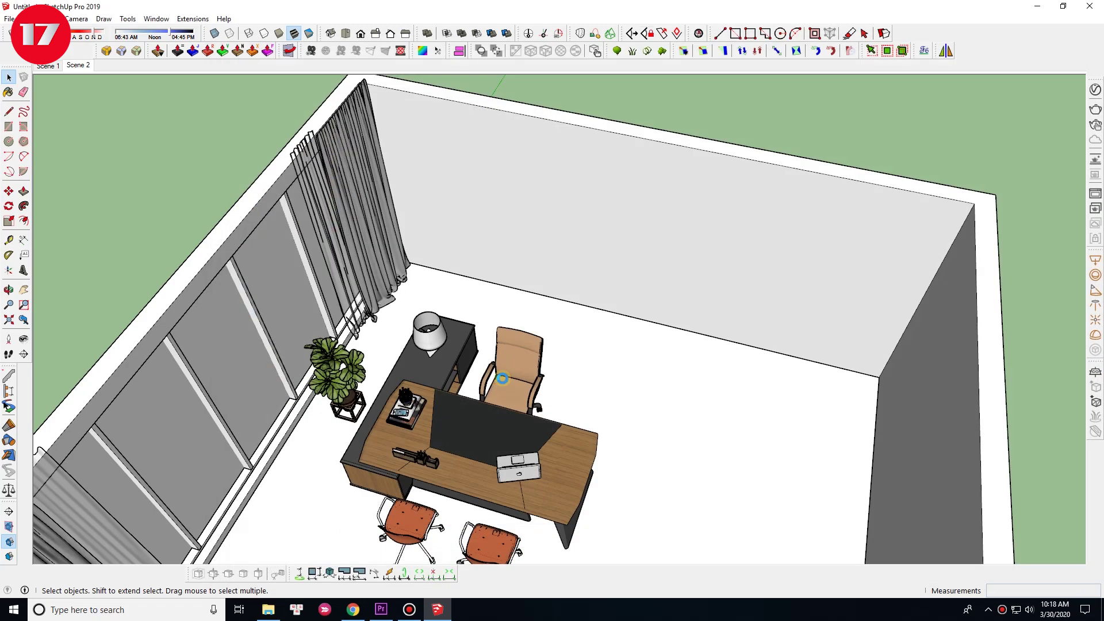
click(268, 609)
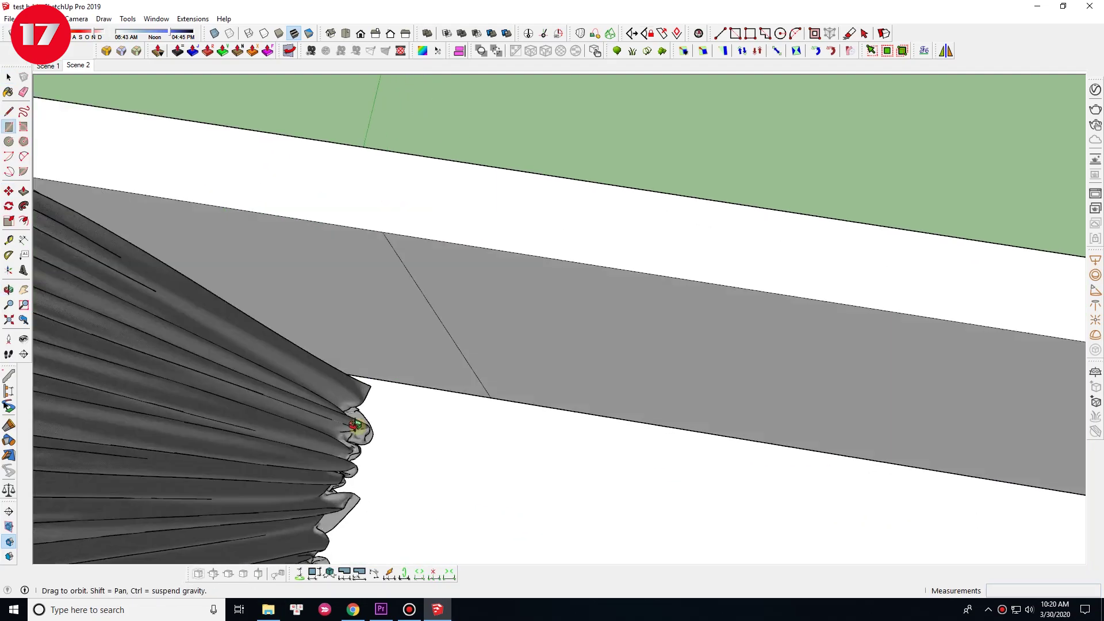
- Turn the narrow back-wall strip into a panel component and open it for editing
mouse_move(354, 424)
middle_down()
mouse_move(363, 345)
mouse_move(521, 323)
middle_up()
scroll(520, 198, up, 3)
key(p)
key(space)
click(520, 198)
key(g)
click(564, 421)
double_click(522, 244)
- Round the panel's edges with RoundCorner at 7 mm offset and 3 segments
click(106, 51)
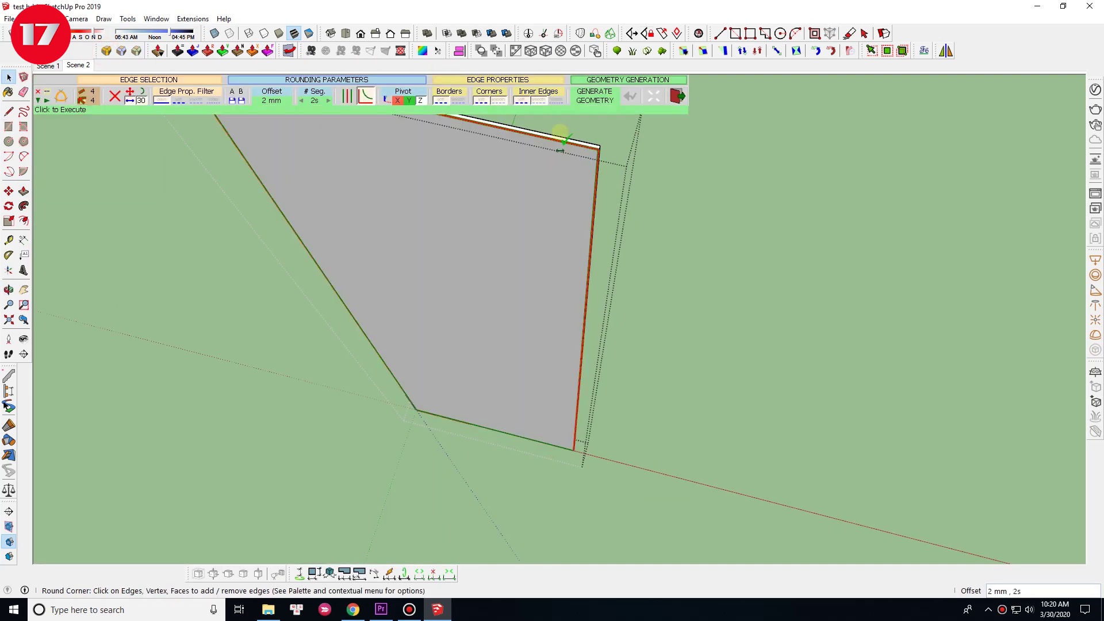
click(282, 102)
click(536, 314)
click(314, 100)
text(3)
click(423, 314)
click(728, 296)
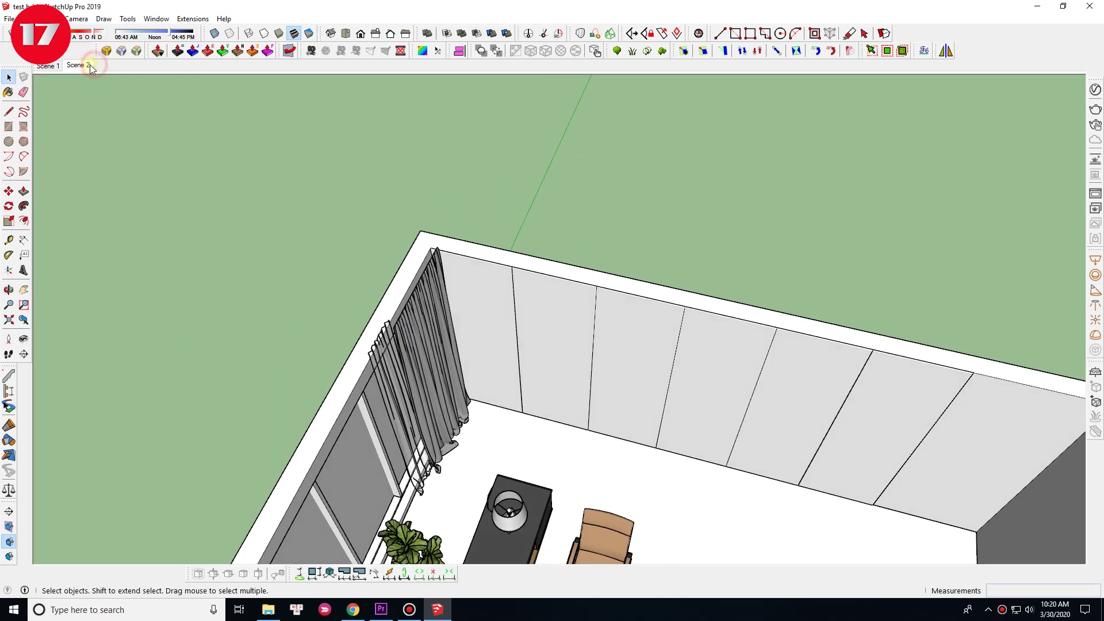
click(89, 65)
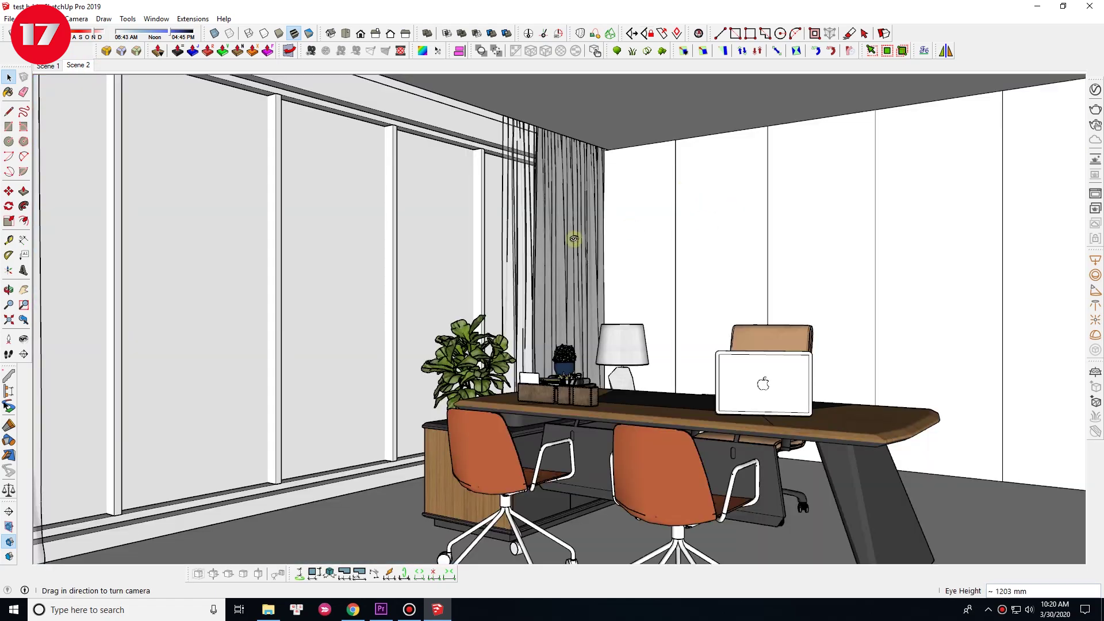
click(634, 189)
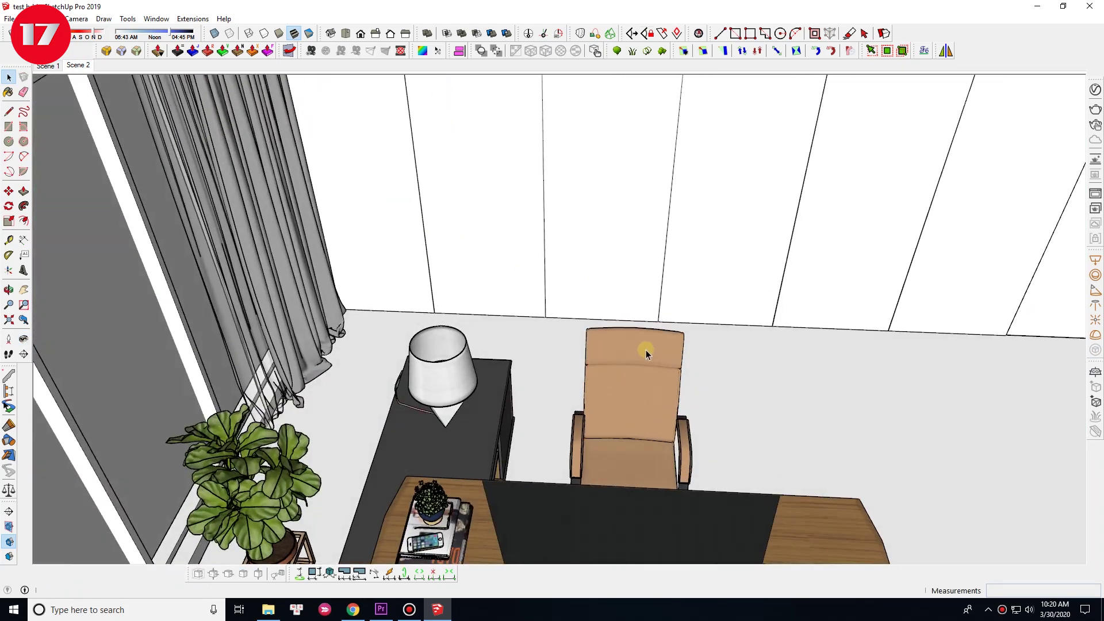
- Draw the painting's rectangle on the panelled wall behind the desk
key(r)
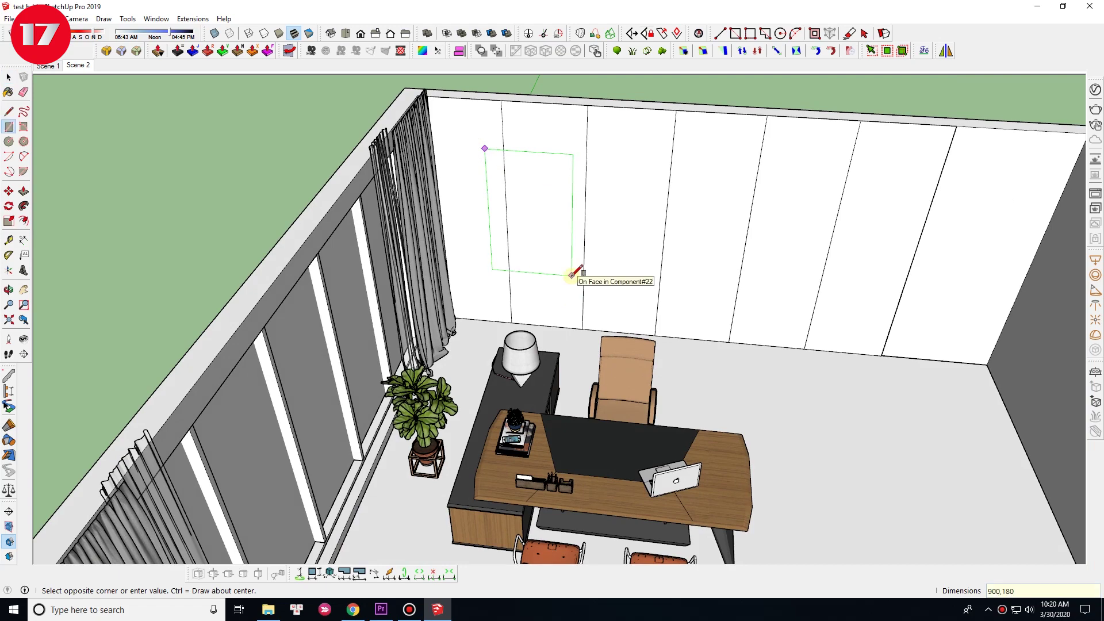
click(572, 275)
key(space)
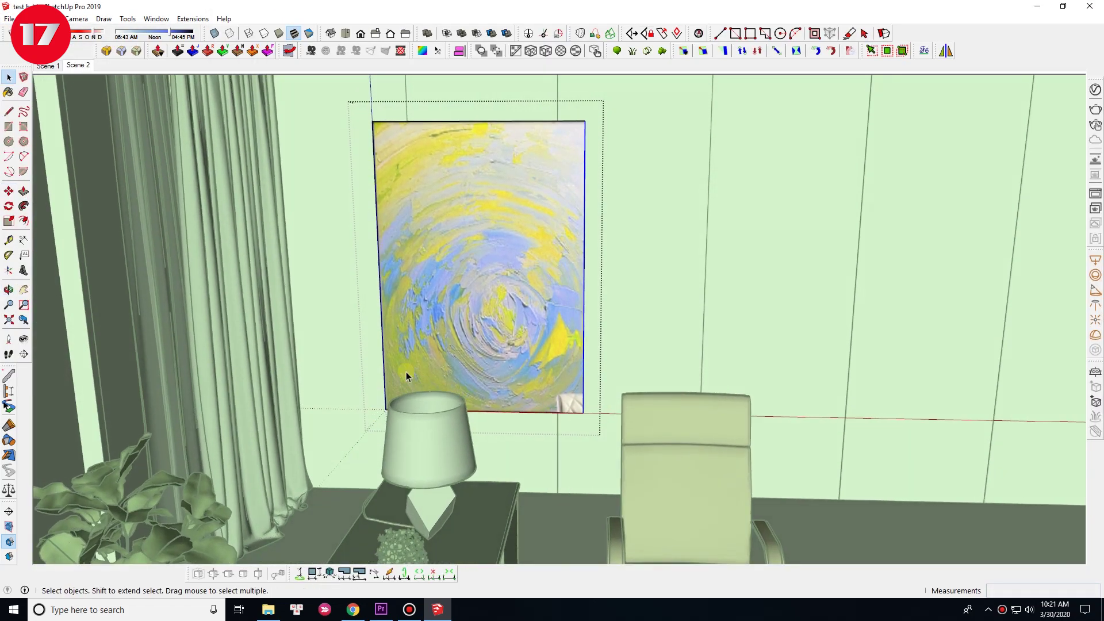
key(m)
scroll(621, 325, up, 3)
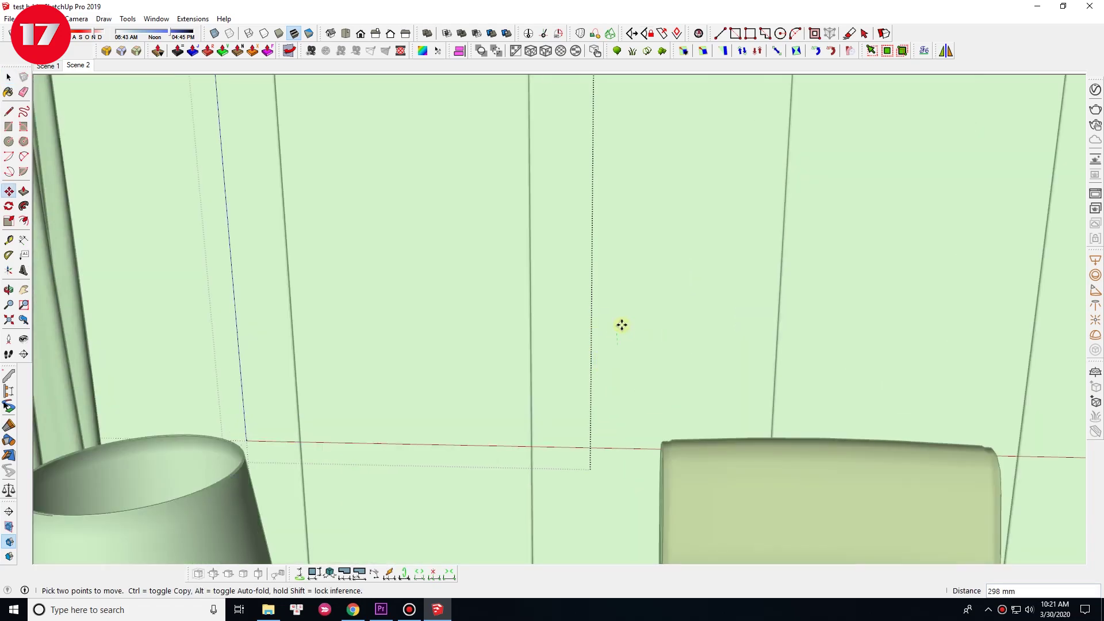
scroll(622, 325, down, 5)
middle_drag(554, 306, 705, 332)
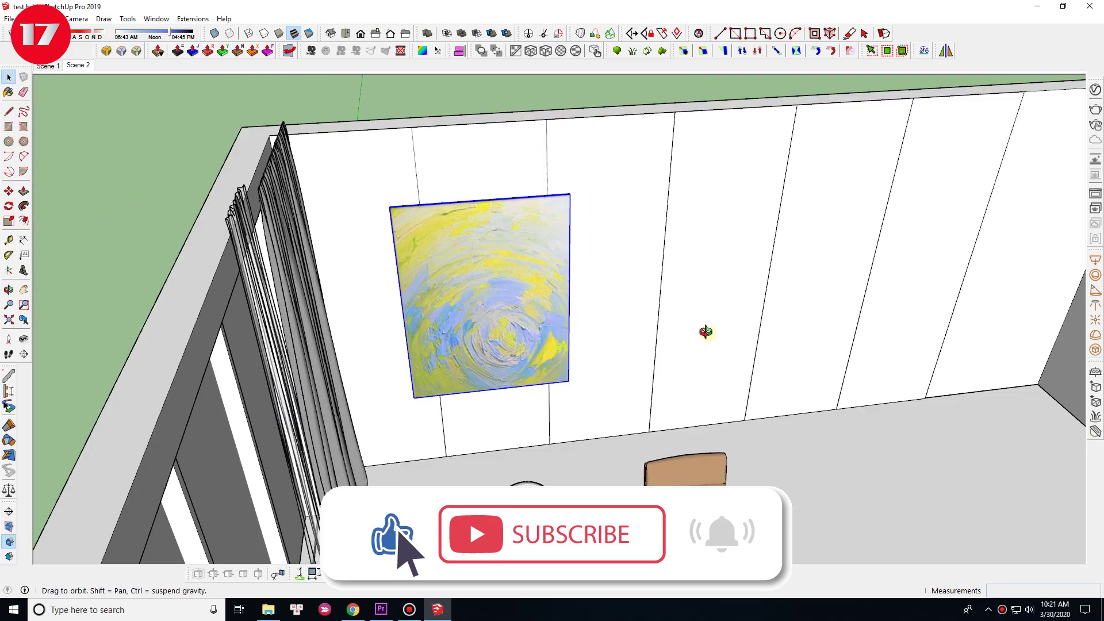
scroll(493, 283, up, 5)
- Select the painting and offset a frame around its outline
click(411, 217)
key(f)
middle_drag(335, 135, 349, 320)
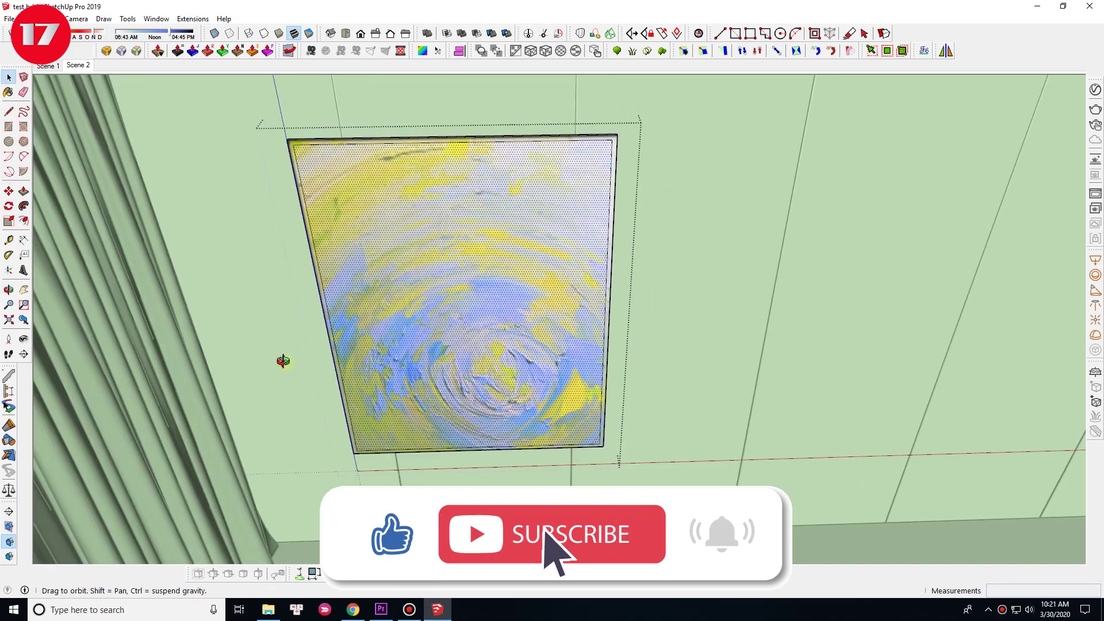
key(space)
scroll(505, 276, down, 5)
scroll(538, 337, up, 10)
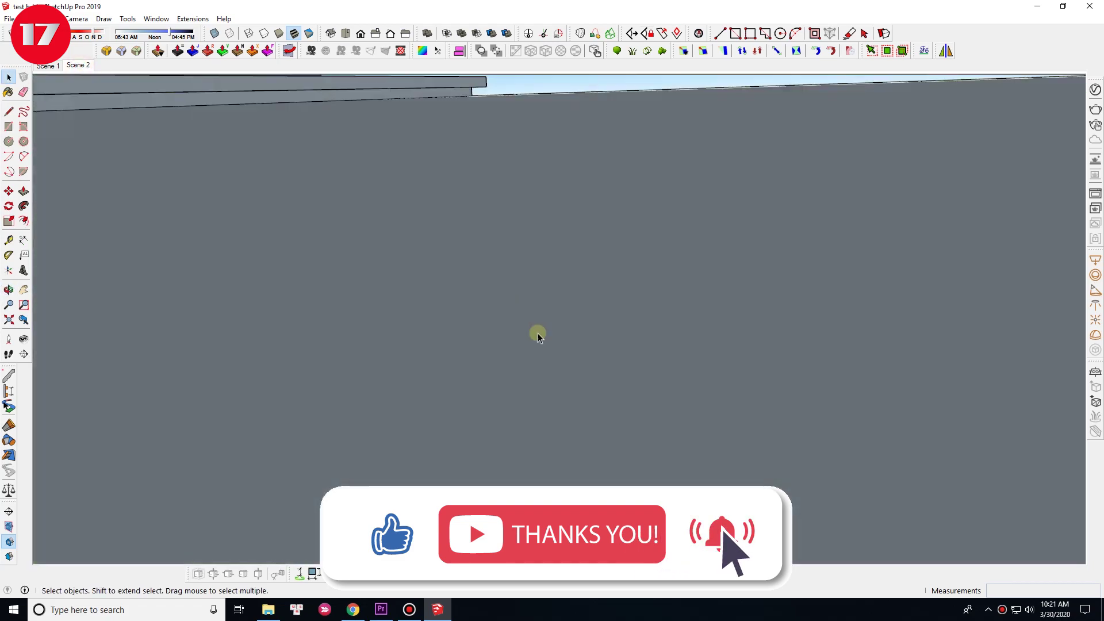
scroll(539, 336, down, 5)
- Raise the painting higher on the wall and check it from the right side view
key(m)
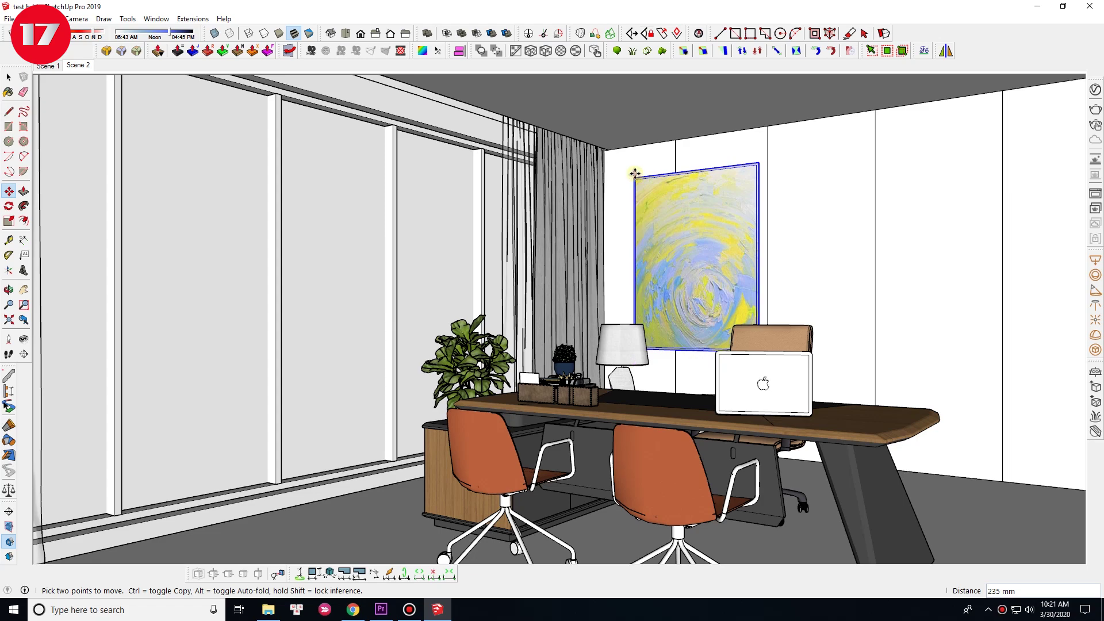
click(482, 138)
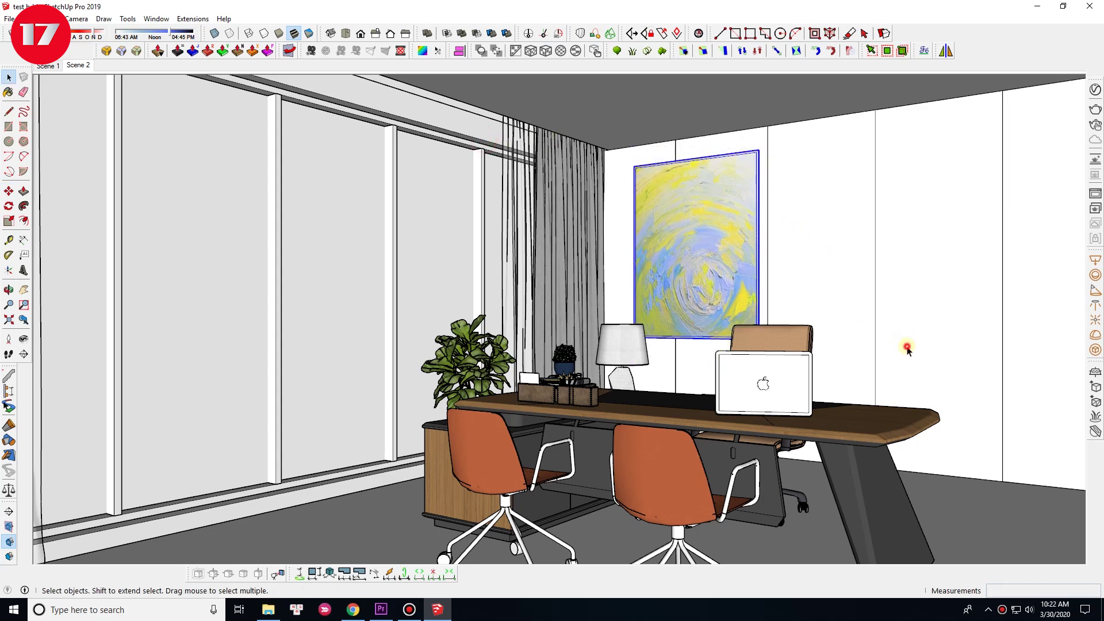
key(space)
mouse_move(737, 126)
middle_down()
mouse_move(611, 468)
mouse_move(516, 408)
middle_up()
click(406, 33)
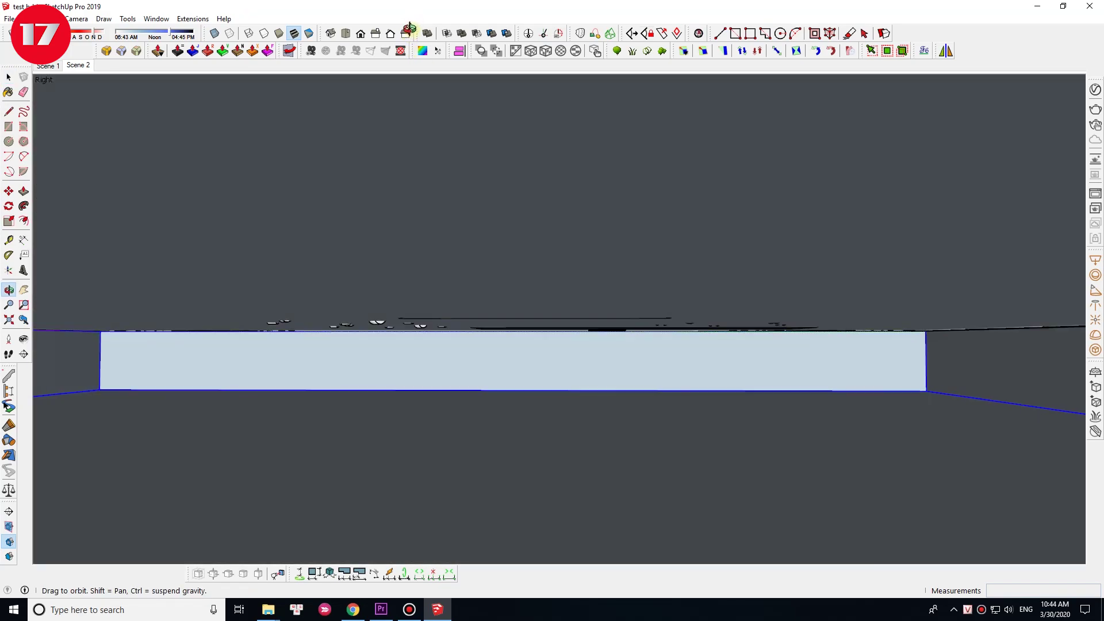
- Orbit and zoom in close to the desk, then toward the room corner
mouse_move(551, 344)
middle_down()
mouse_move(662, 363)
mouse_move(536, 322)
mouse_move(537, 273)
mouse_move(603, 424)
middle_up()
key(space)
scroll(662, 363, up, 2)
key(m)
scroll(665, 497, down, 3)
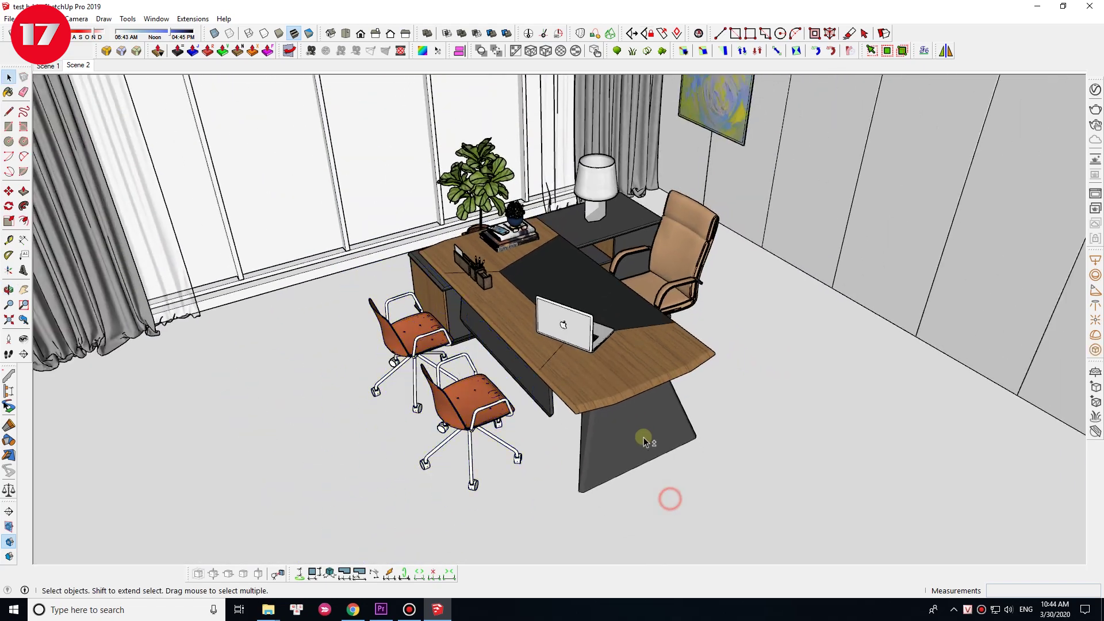
scroll(665, 498, down, 2)
scroll(479, 373, up, 4)
scroll(480, 373, down, 3)
middle_drag(524, 407, 572, 458)
scroll(577, 335, up, 3)
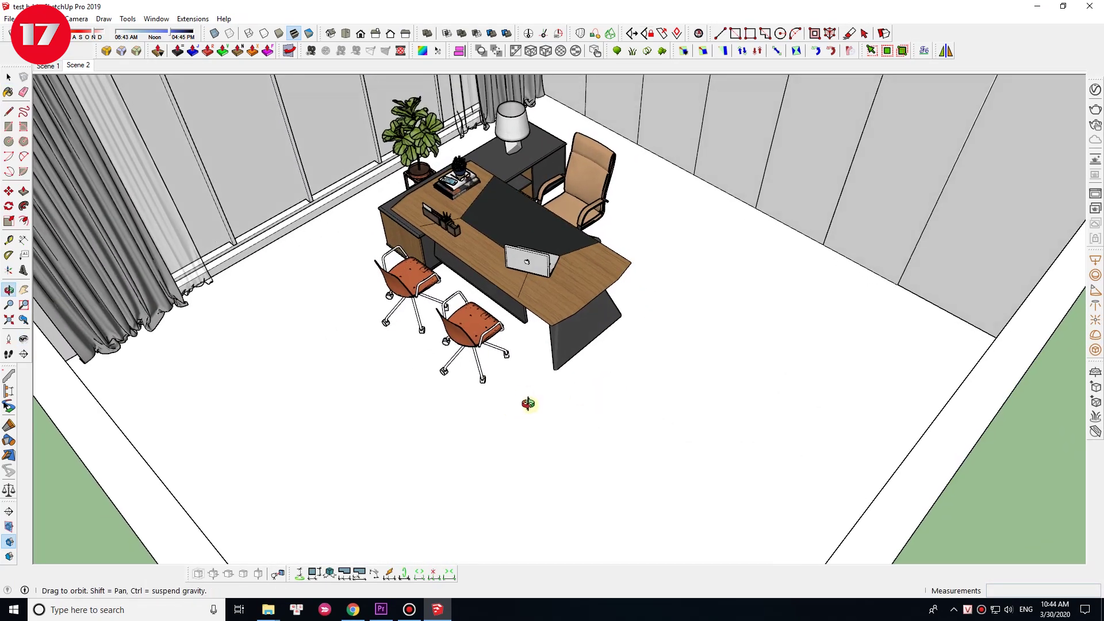
- Orbit over the roof and tilt the view up to the ceiling above the curtains
key(space)
scroll(525, 315, down, 10)
scroll(530, 227, up, 5)
middle_drag(594, 167, 522, 166)
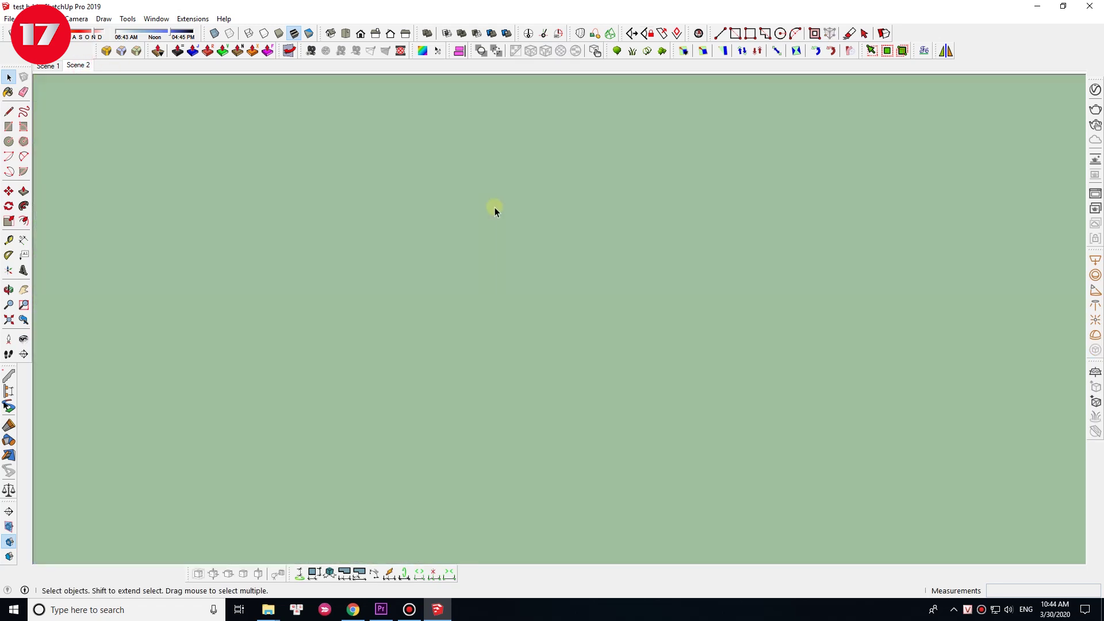
scroll(495, 210, up, 5)
middle_drag(494, 210, 598, 348)
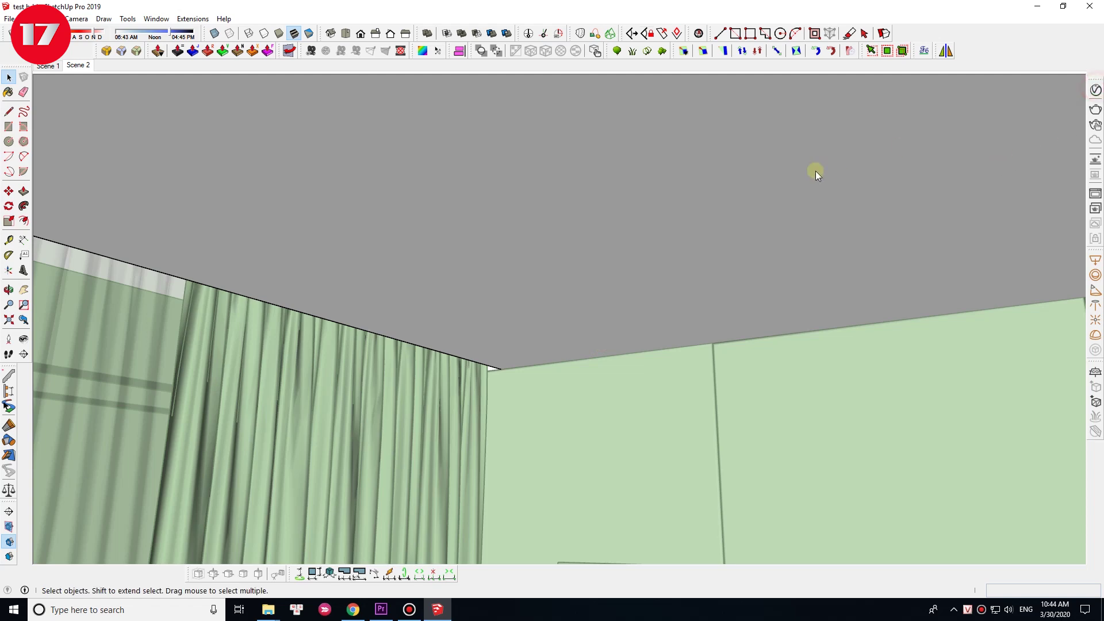
- Draw a circle on the ceiling and make it a light component
click(871, 243)
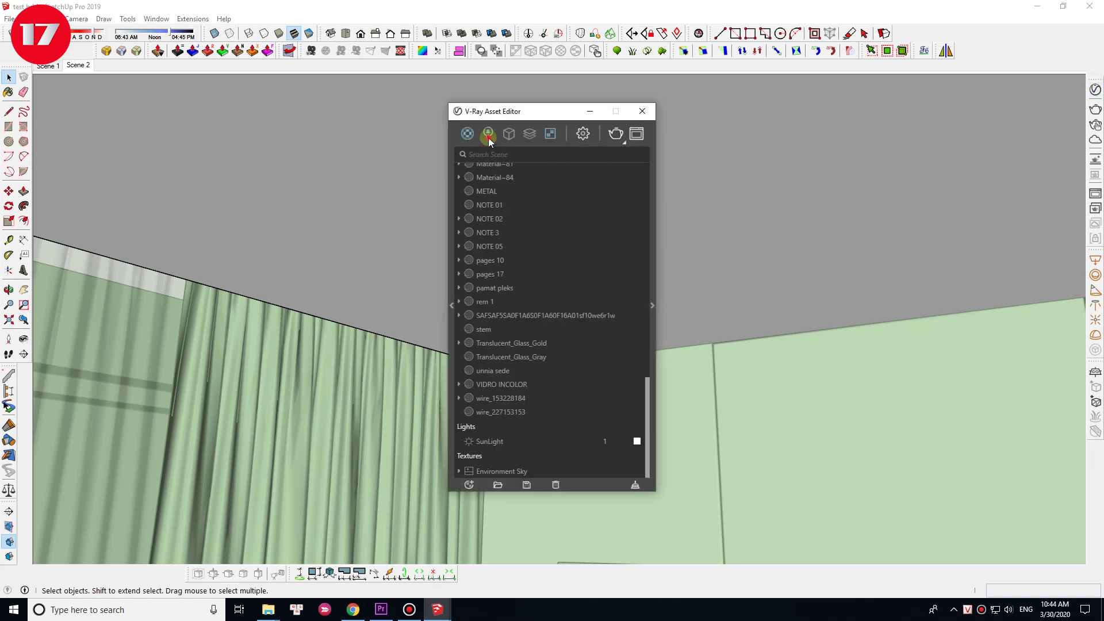
middle_drag(575, 242, 534, 256)
key(c)
drag(500, 259, 551, 259)
key(space)
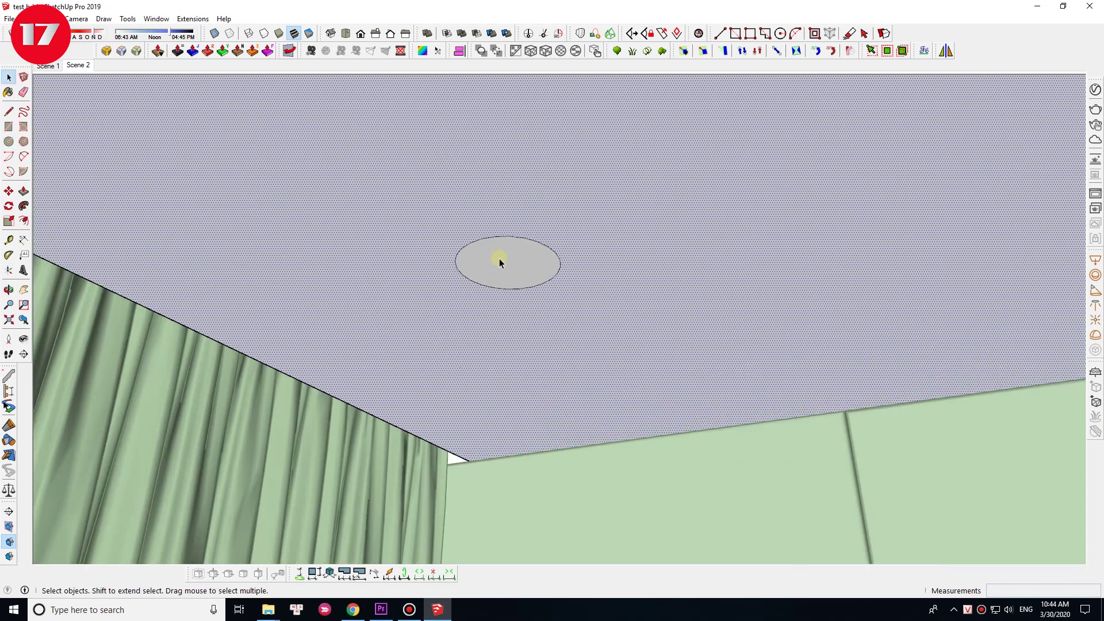
click(505, 257)
right_click(506, 256)
click(566, 261)
key(Return)
- Extrude the circle into a thin disk and inset an inner ring inside the rim
double_click(498, 263)
scroll(535, 230, up, 3)
scroll(555, 185, up, 3)
key(p)
mouse_move(562, 178)
middle_down()
mouse_move(561, 222)
mouse_move(527, 263)
middle_up()
key(space)
key(space)
click(539, 253)
key(Delete)
- Round the rim with RoundCorner at 3 segments and paint the inner face red
click(106, 51)
click(270, 102)
text(2)
click(521, 311)
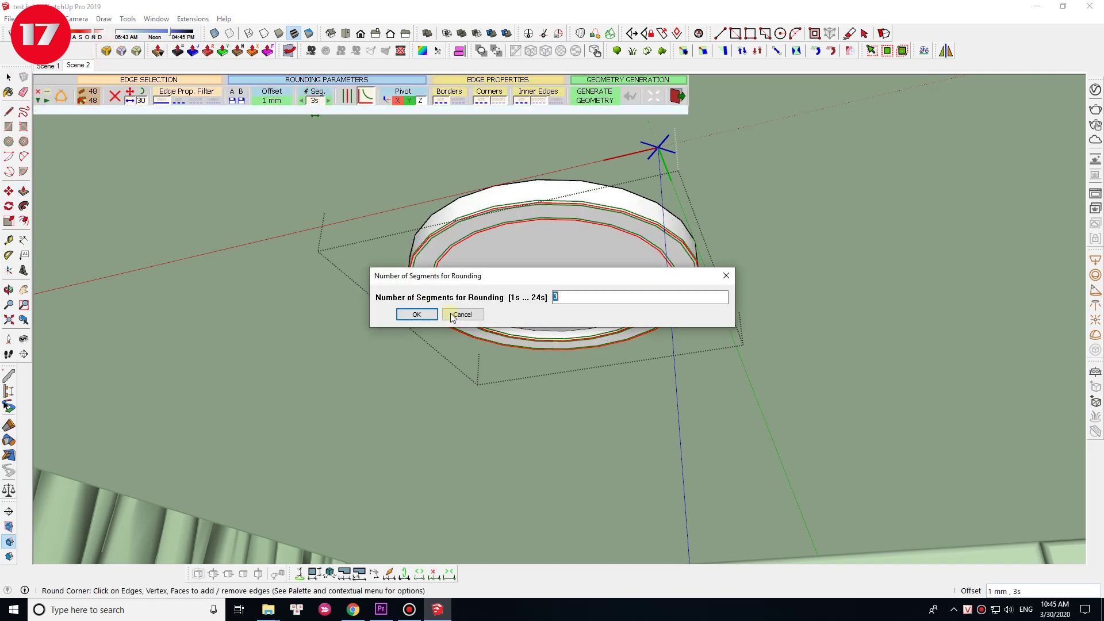
click(420, 312)
click(592, 278)
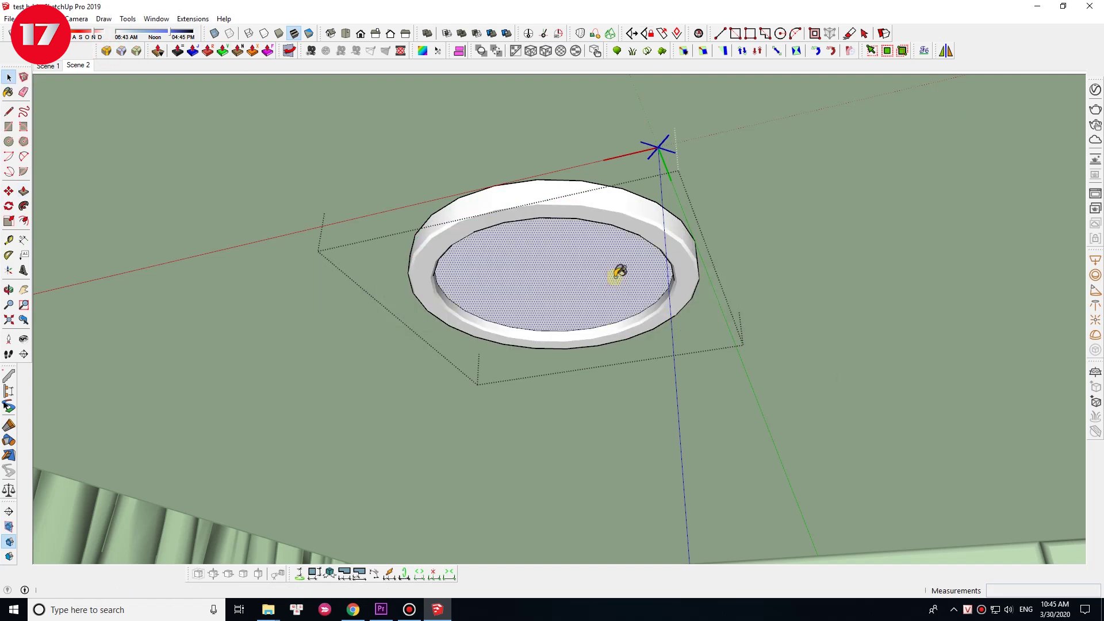
key(b)
click(437, 271)
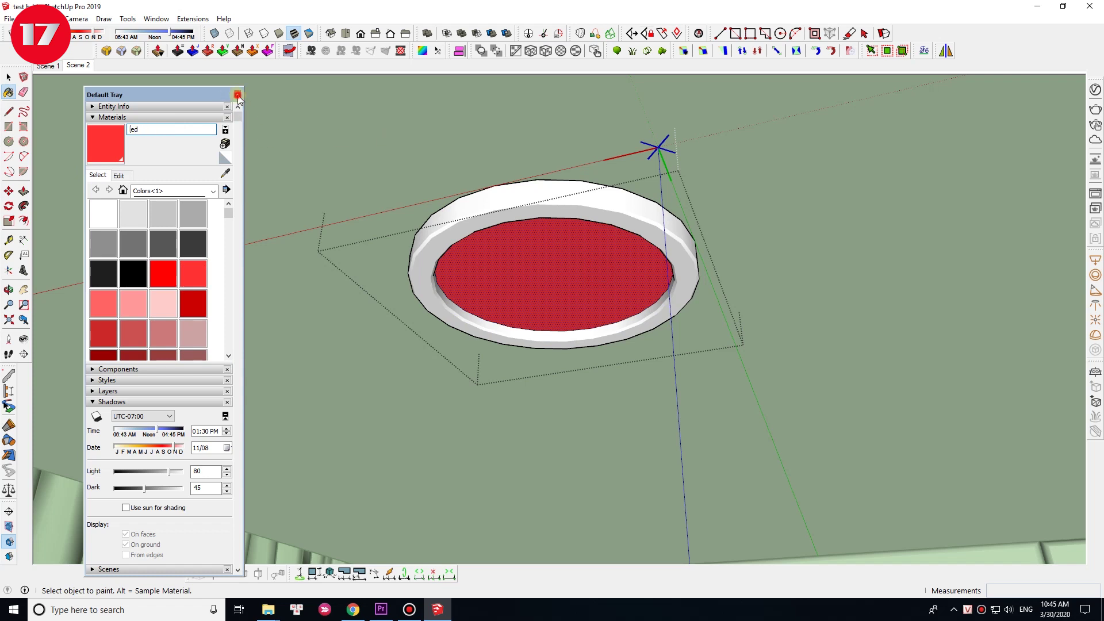
- Add an orange emissive layer to the red fixture material in the V-Ray asset editor
click(237, 94)
click(1095, 88)
click(651, 305)
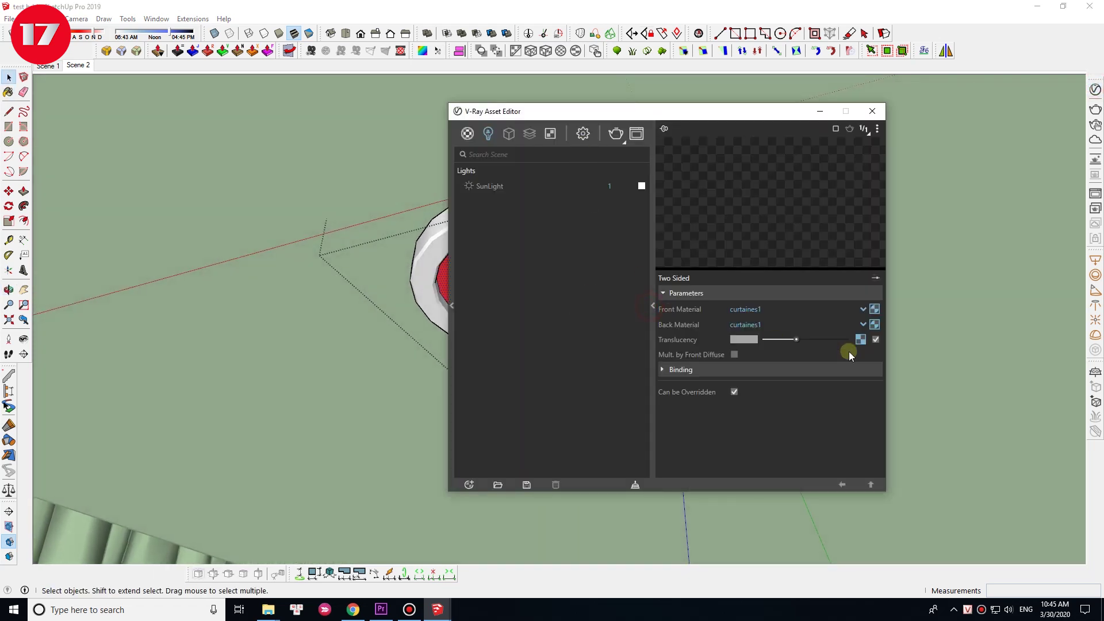
key(b)
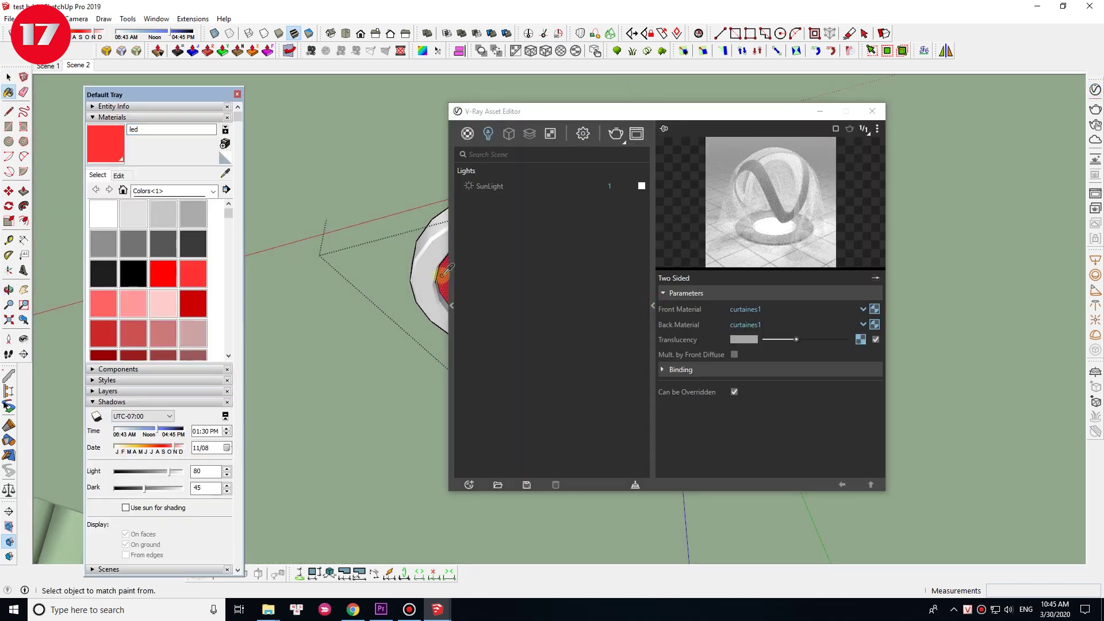
right_click(841, 366)
click(744, 309)
click(597, 381)
click(752, 325)
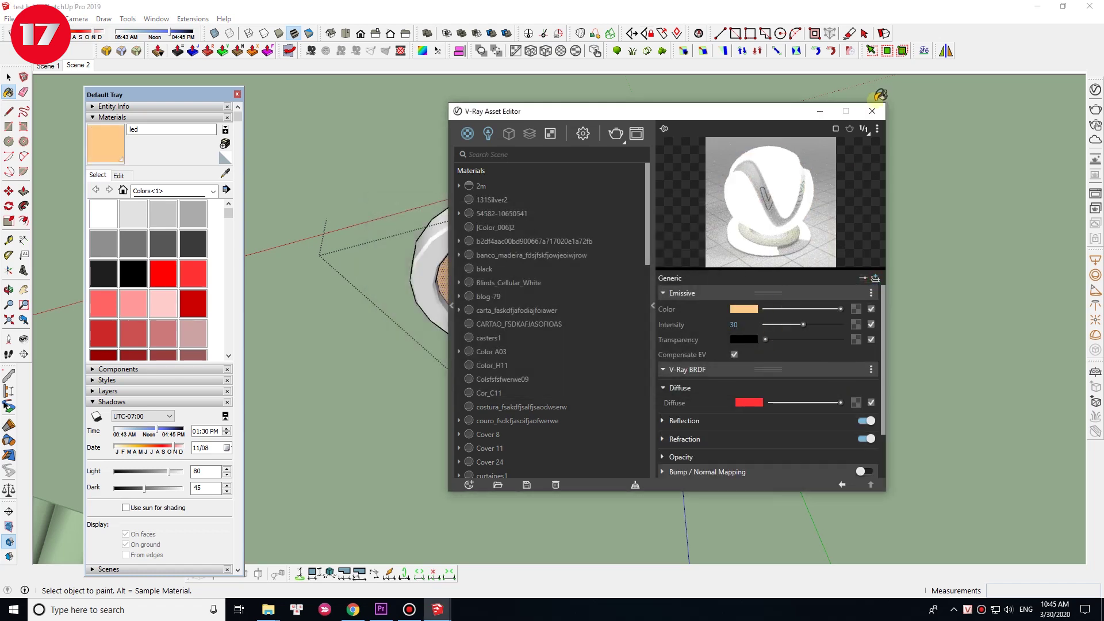
click(871, 111)
- Place a V-Ray IES light on the disk using a profile from IES Collection > Best IES 3
mouse_move(560, 291)
middle_down()
mouse_move(588, 289)
mouse_move(594, 263)
mouse_move(601, 402)
mouse_move(613, 341)
middle_up()
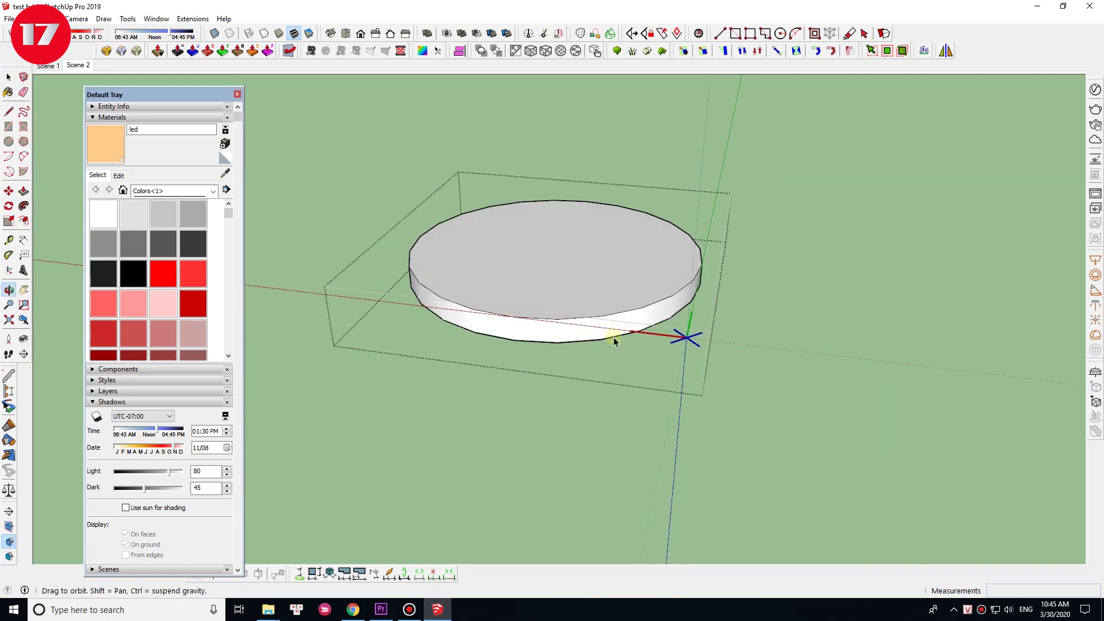
click(550, 252)
click(623, 249)
click(359, 573)
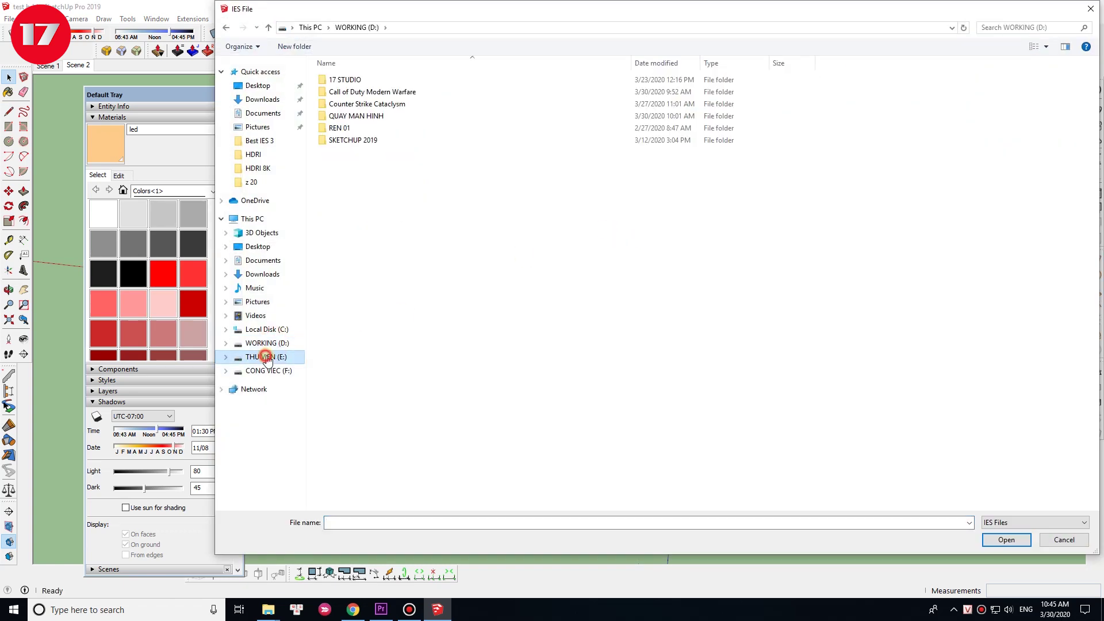
double_click(348, 199)
double_click(345, 92)
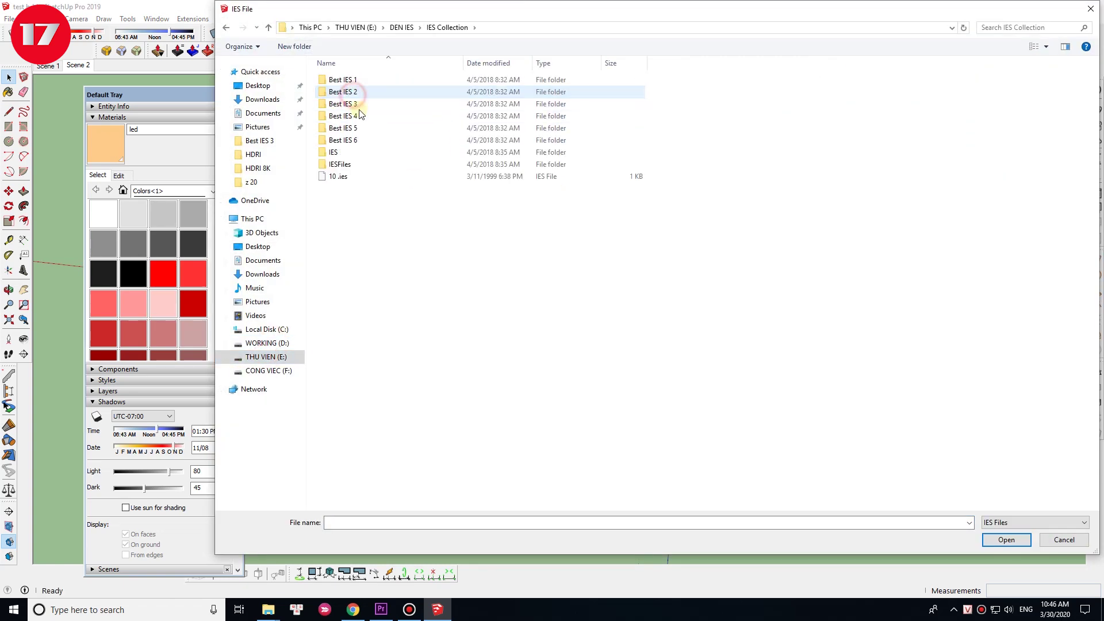
double_click(345, 104)
double_click(733, 227)
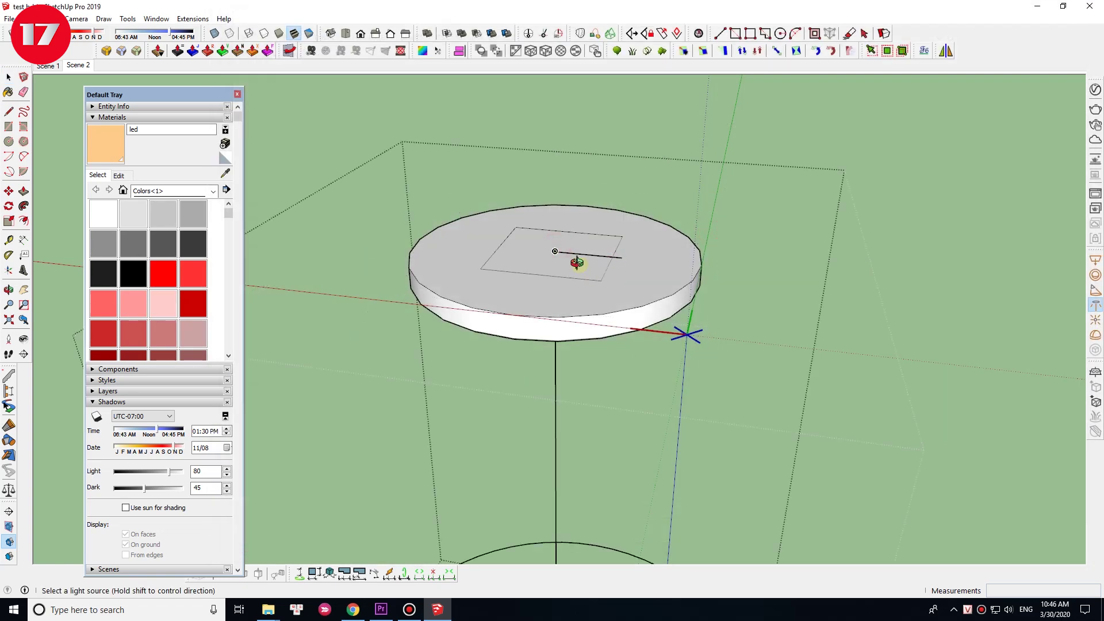
click(576, 263)
- Scale the IES light to 0.75 and start a Ctrl-copy of it in Top view
key(s)
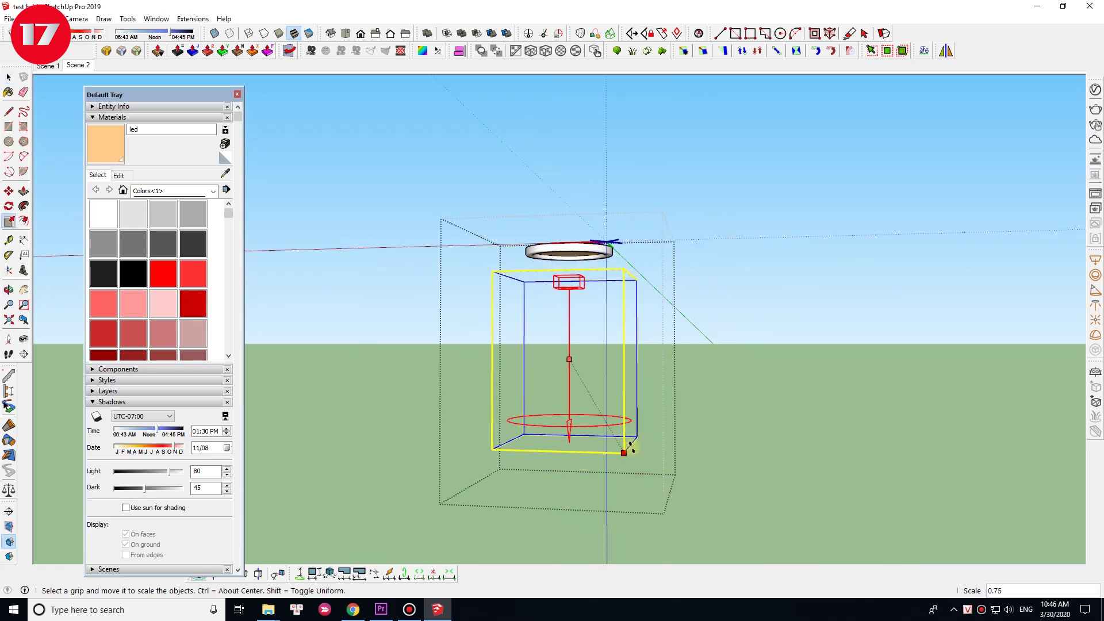
drag(644, 480, 621, 418)
key(m)
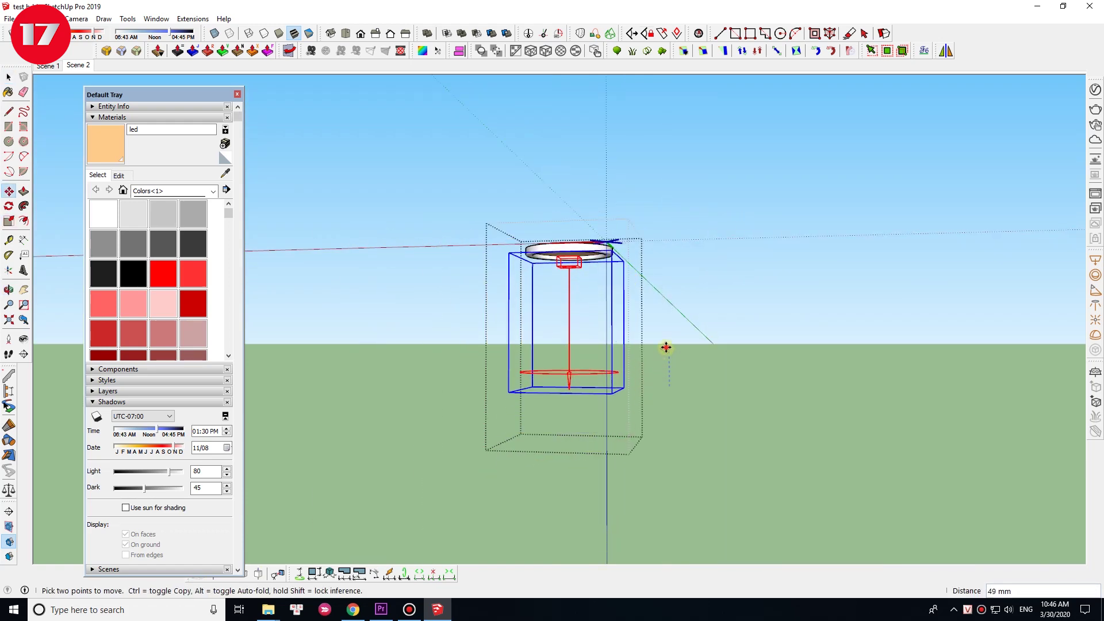
key(t)
click(541, 301)
key(ctrl)
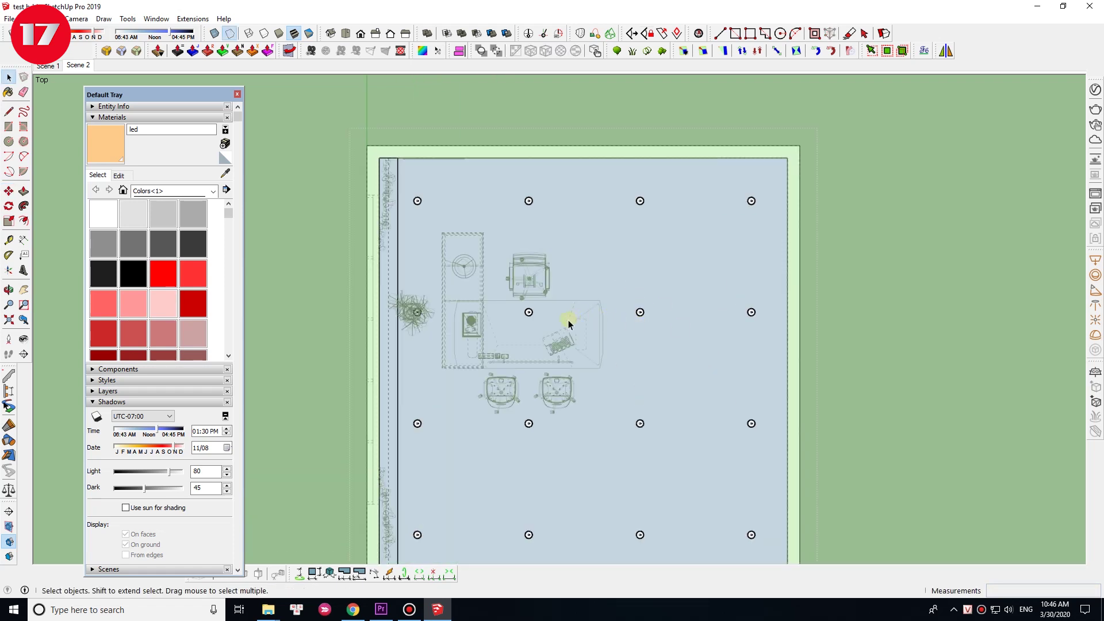
- Return to the saved office perspective and close the side tray
scroll(568, 323, down, 2)
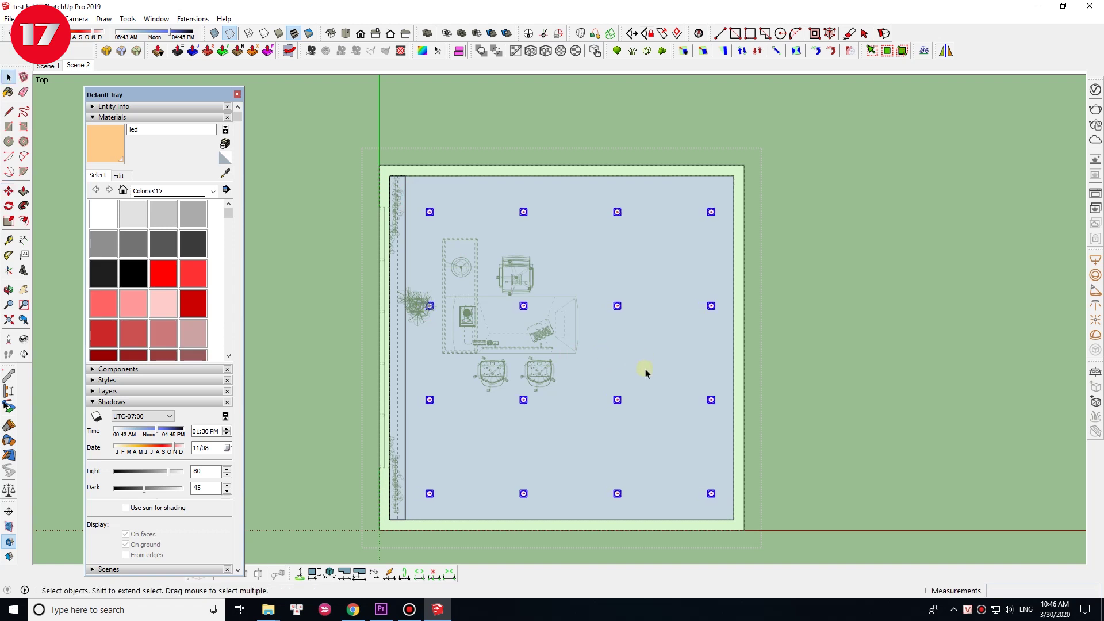
key(Page_Down)
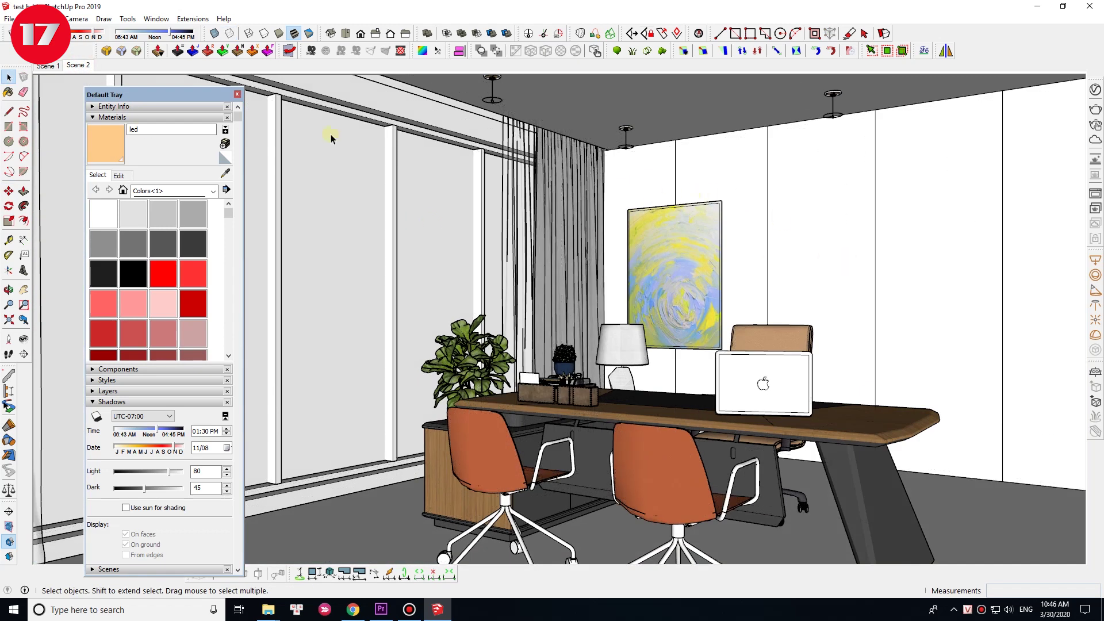
click(239, 95)
- Look around the office at the ceiling lights, then compare Top view and Scene 2
key(k)
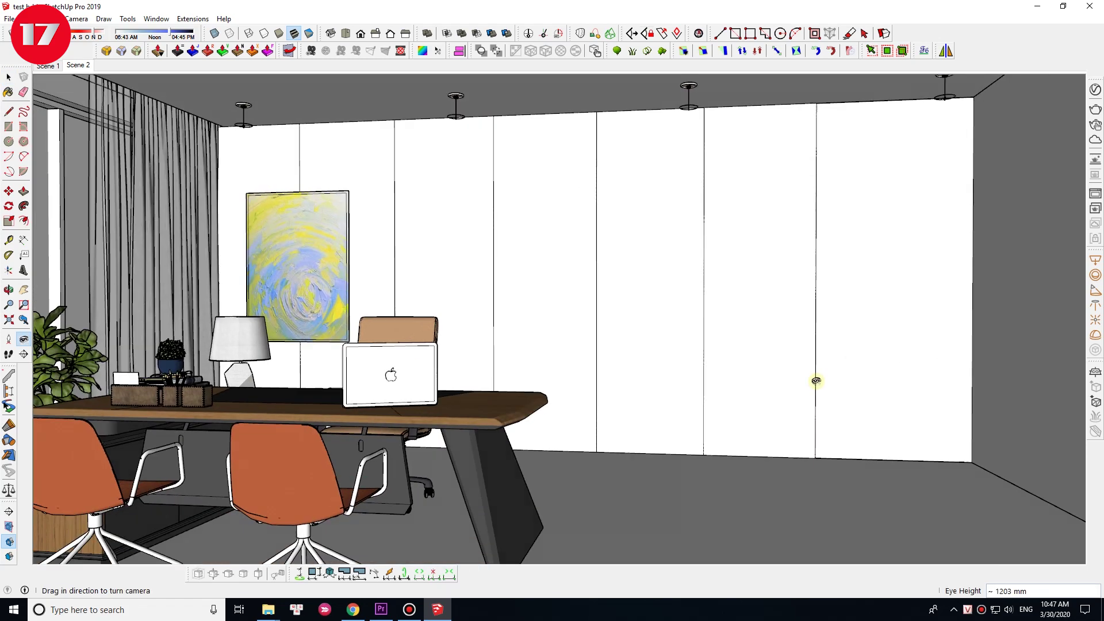
drag(626, 354, 297, 187)
key(space)
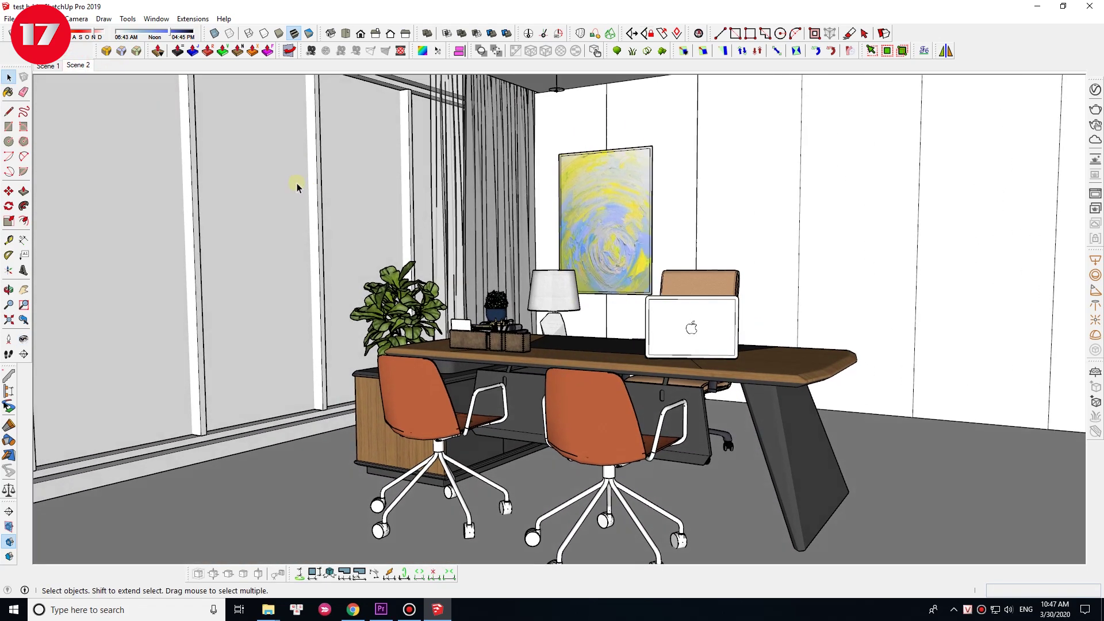
middle_drag(296, 187, 797, 249)
click(77, 64)
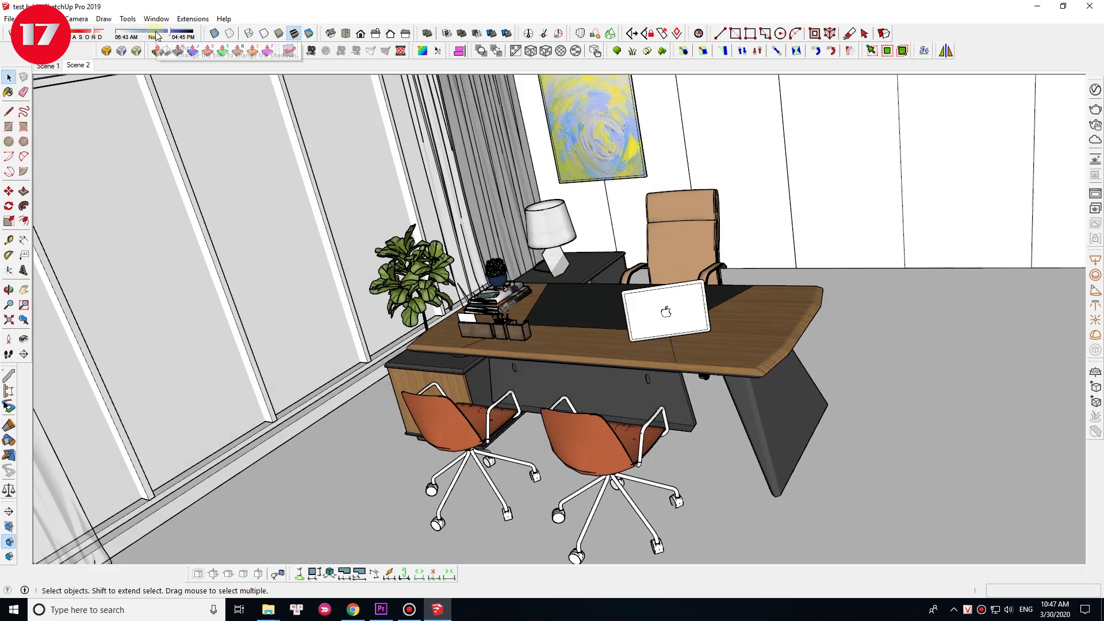
click(153, 33)
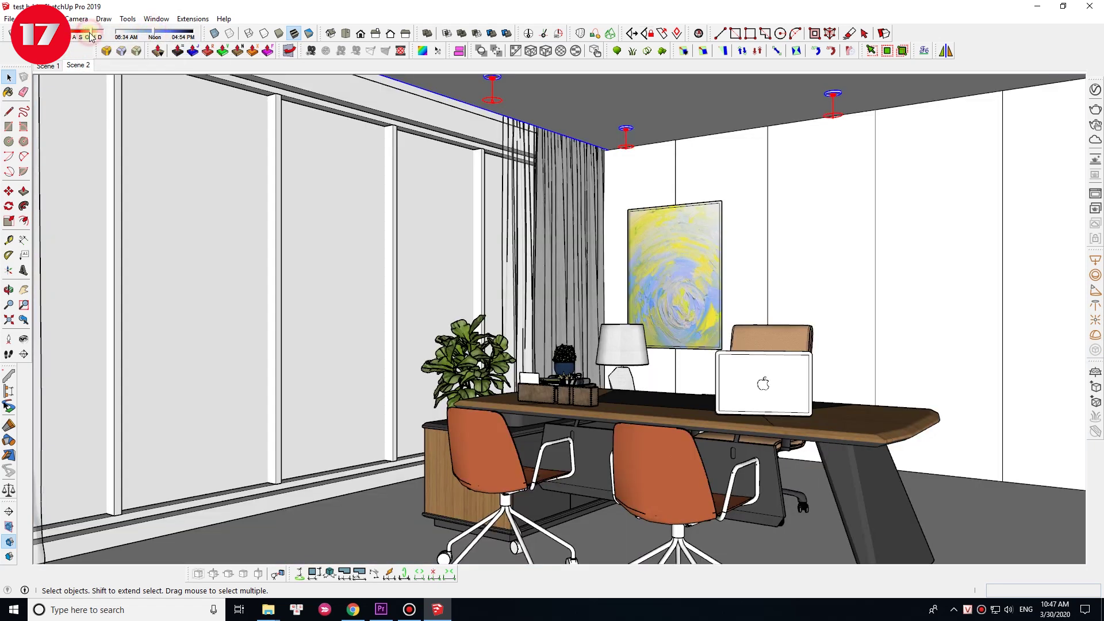
click(73, 66)
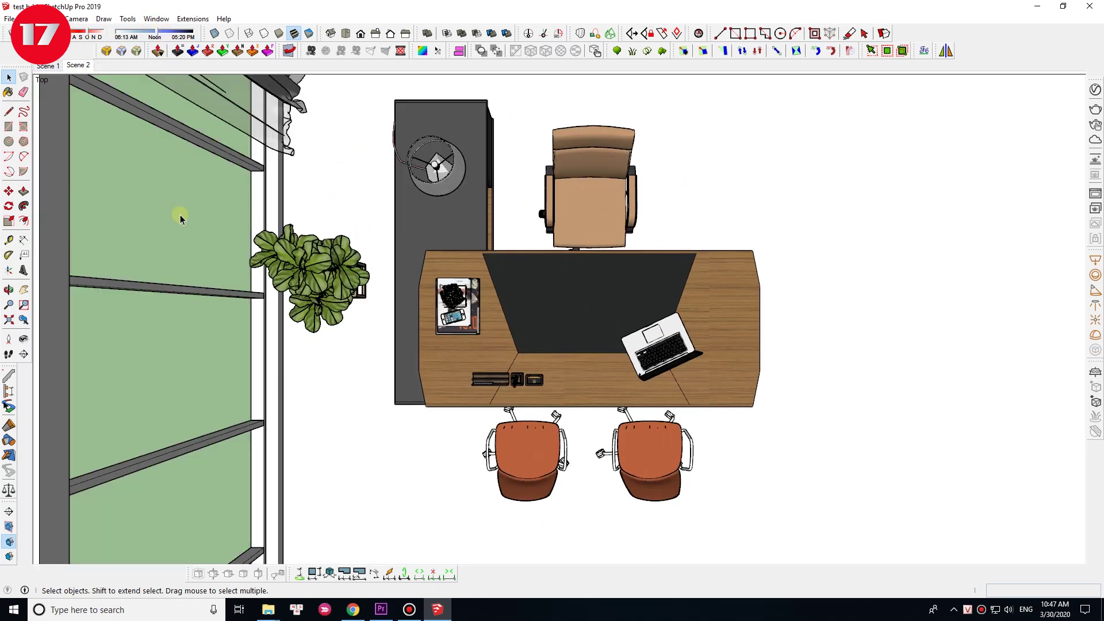
- Turn shadows on, aim solar north on the plan, and update Scene 2 with these settings
click(758, 55)
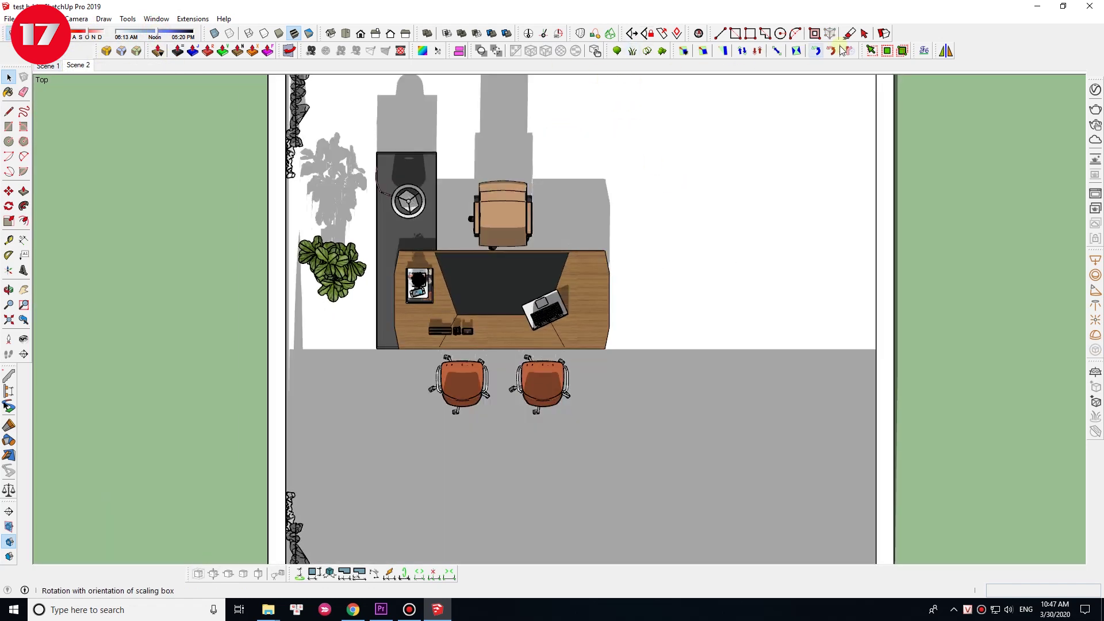
click(355, 343)
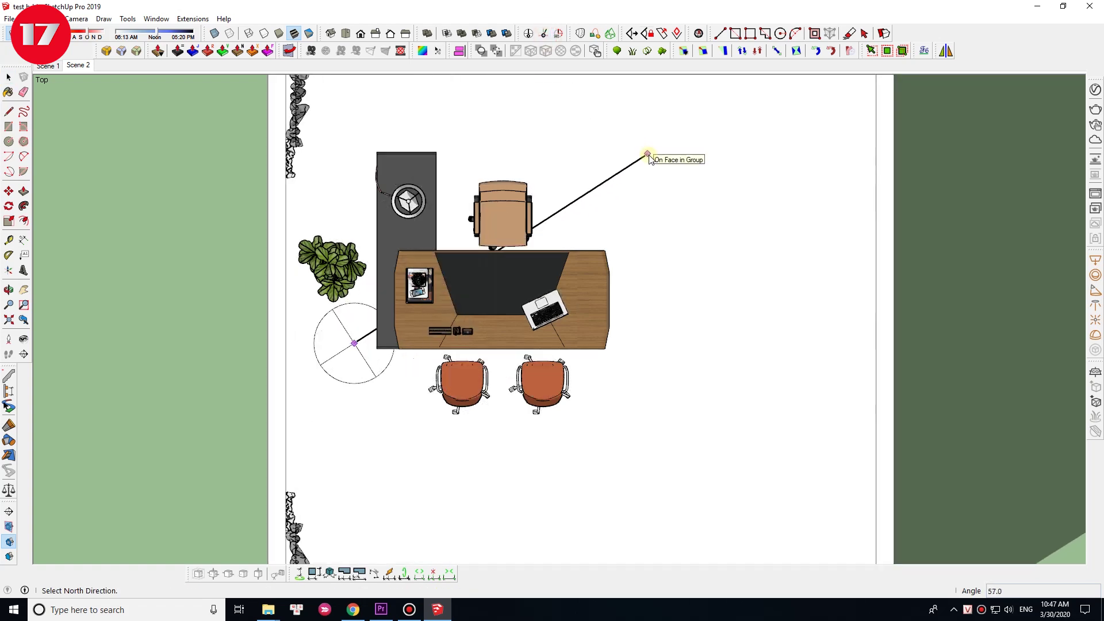
click(663, 171)
click(85, 66)
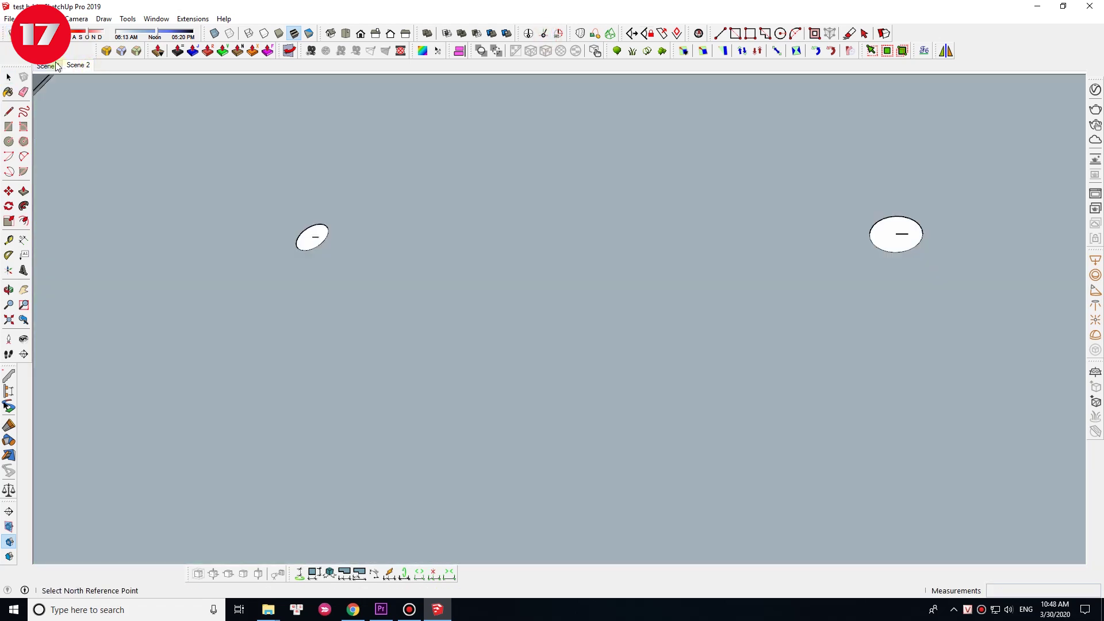
click(14, 33)
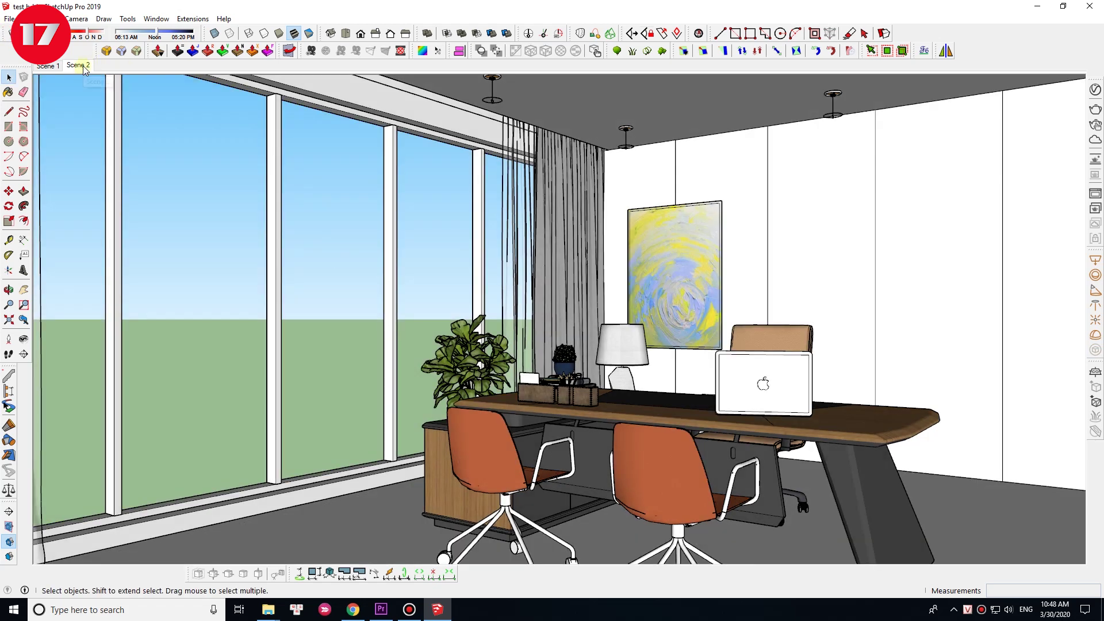
right_click(78, 65)
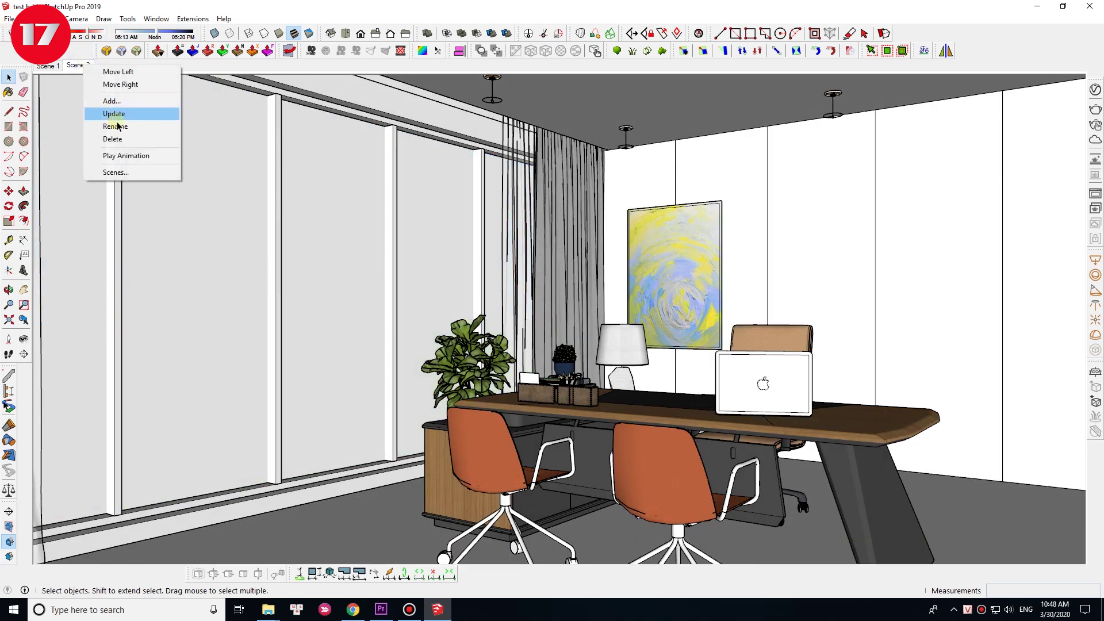
click(114, 114)
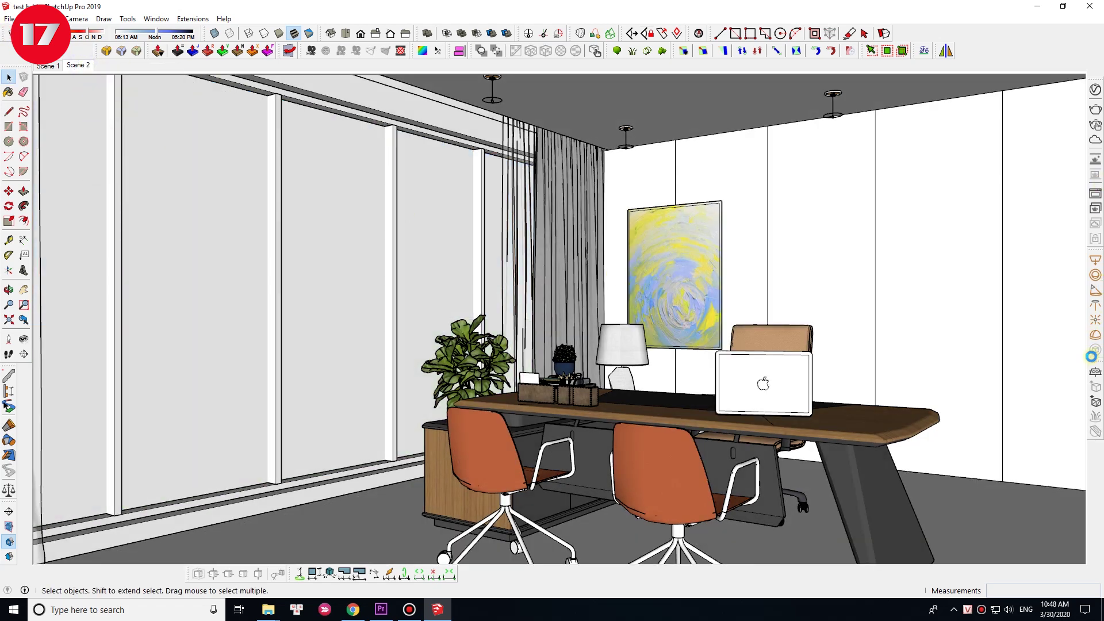
- Place a V-Ray dome light and rename the IES light to 'IES Light down light'
click(343, 517)
click(315, 512)
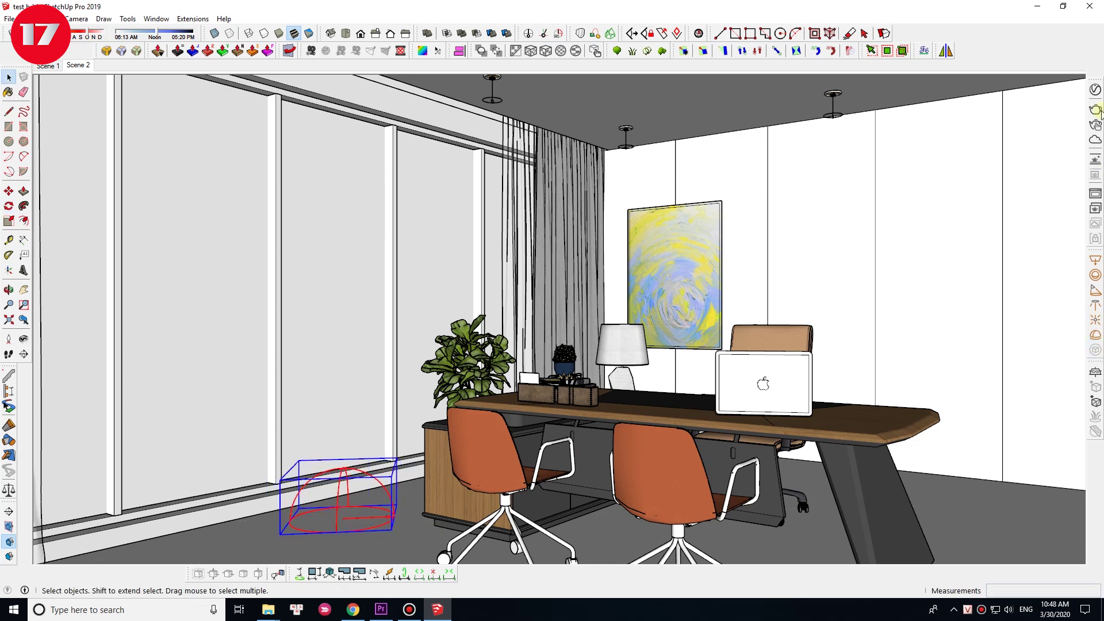
click(1095, 89)
click(488, 133)
click(491, 199)
right_click(496, 207)
click(526, 238)
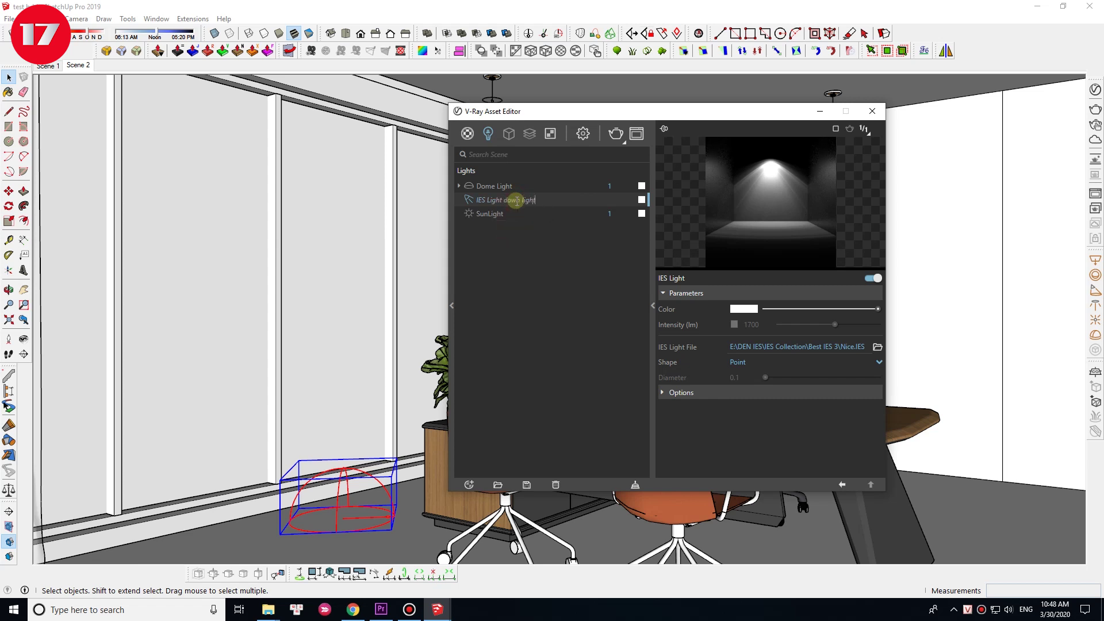
text(t)
click(494, 186)
- Rename the dome light to 'Dome Light HDRI'
right_click(493, 185)
click(522, 216)
text(DRI)
click(521, 214)
click(525, 185)
- Assign venice_sunset_8k.hdr from the THU VIEN HDRI folder as the dome light's bitmap
click(747, 366)
click(861, 309)
click(874, 377)
click(265, 395)
click(338, 264)
double_click(338, 264)
double_click(397, 141)
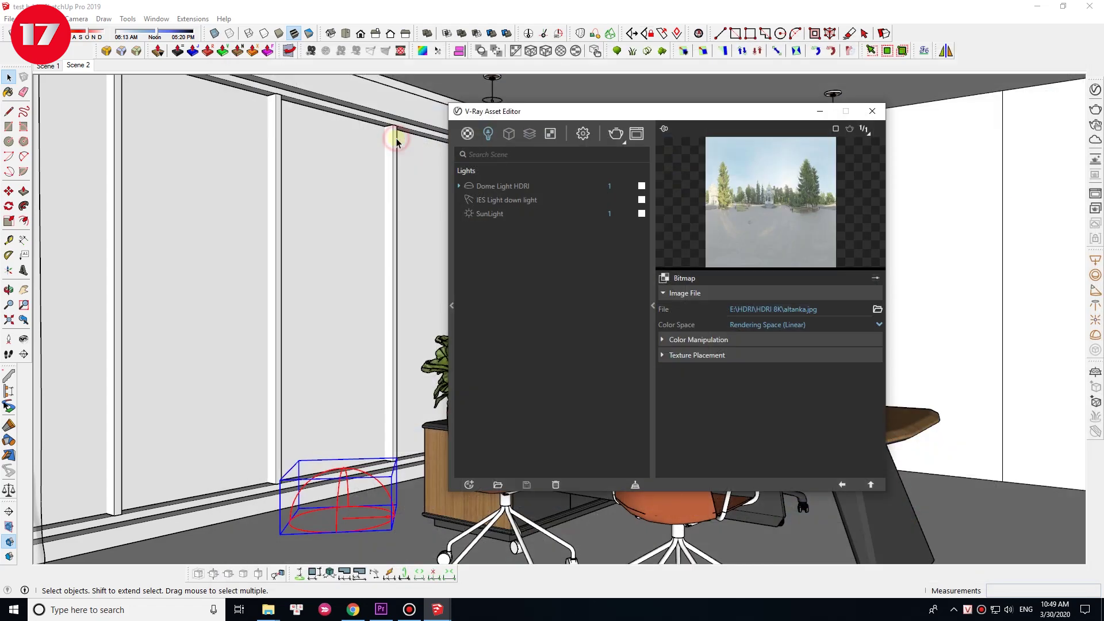
click(876, 309)
key(Right)
key(Right)
key(Right)
key(Right)
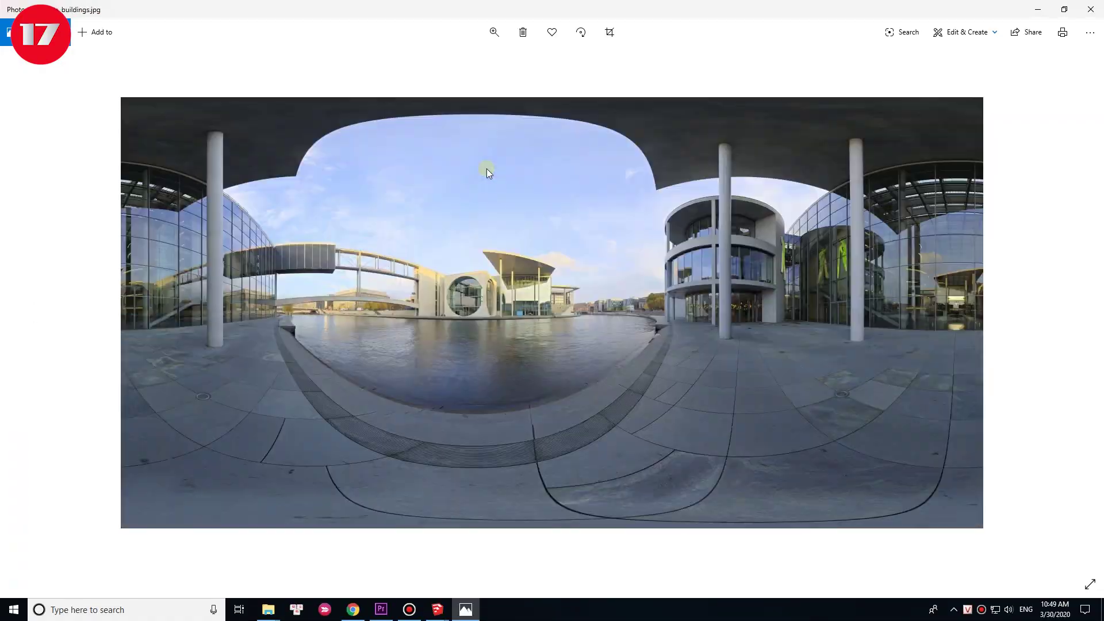
key(Right)
key(Right)
key(Right)
key(Right)
key(Right)
key(Right)
key(Right)
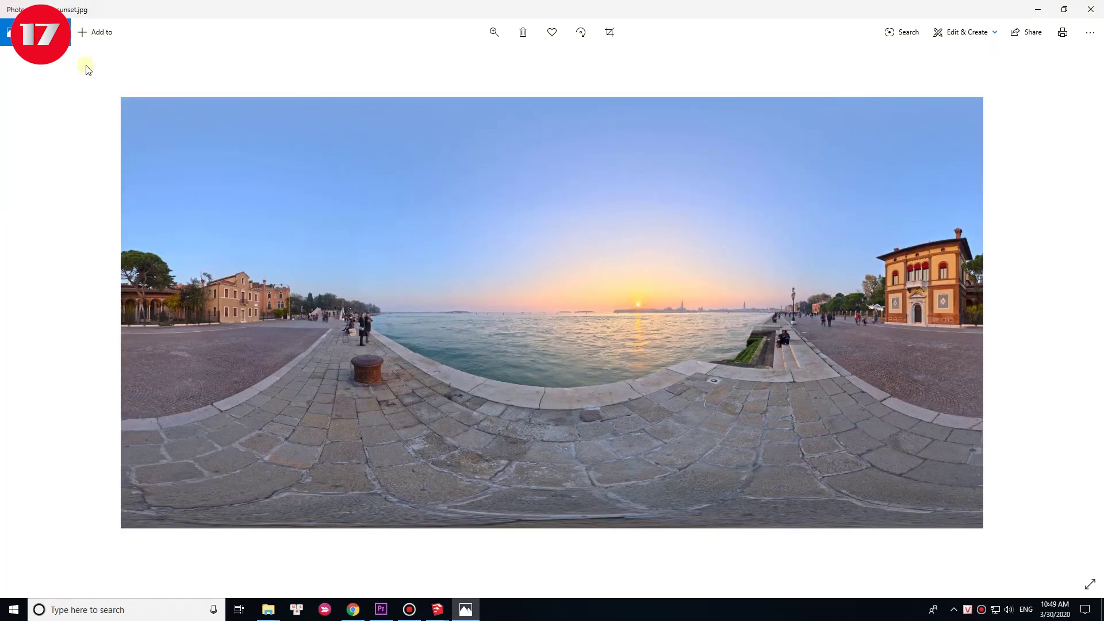
click(1092, 6)
double_click(863, 489)
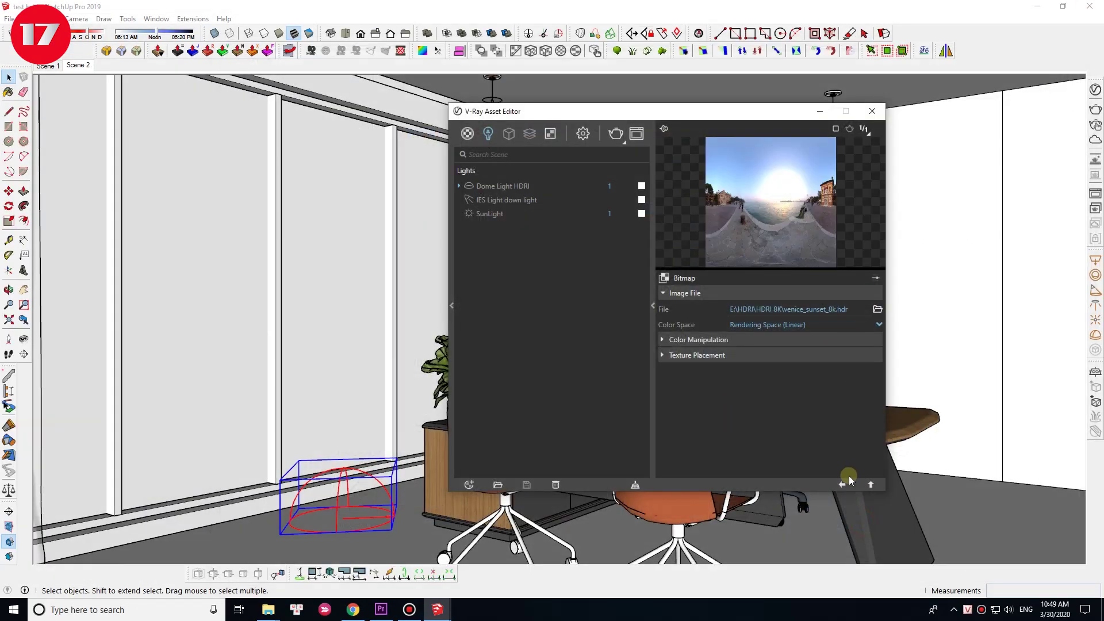
- Set the dome texture's horizontal rotation to 45 and close the asset editor
text(45)
key(Return)
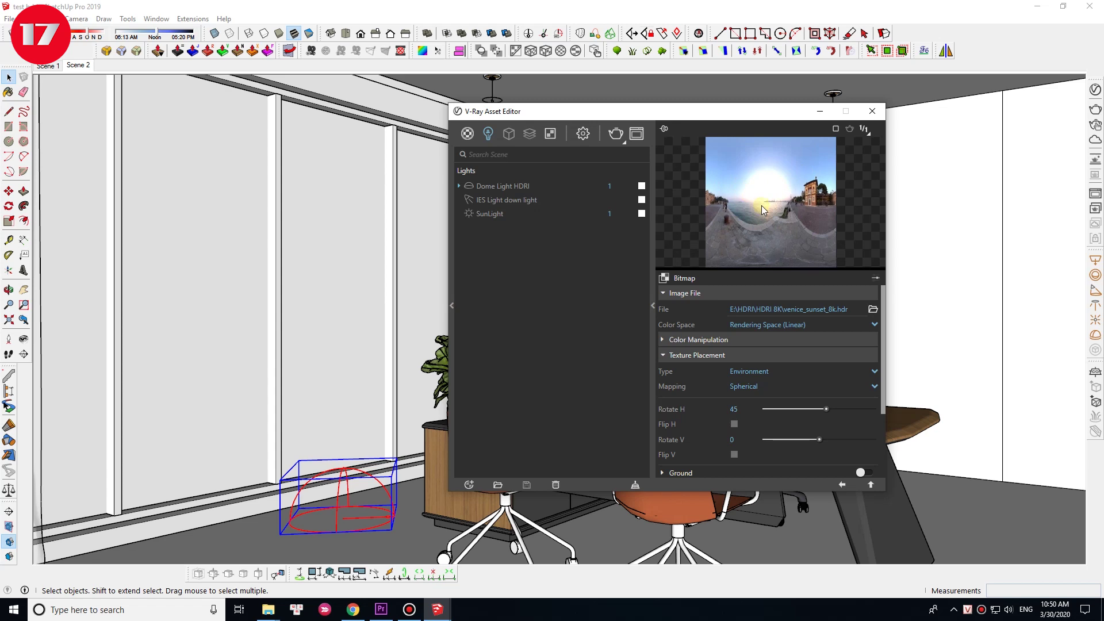
click(872, 111)
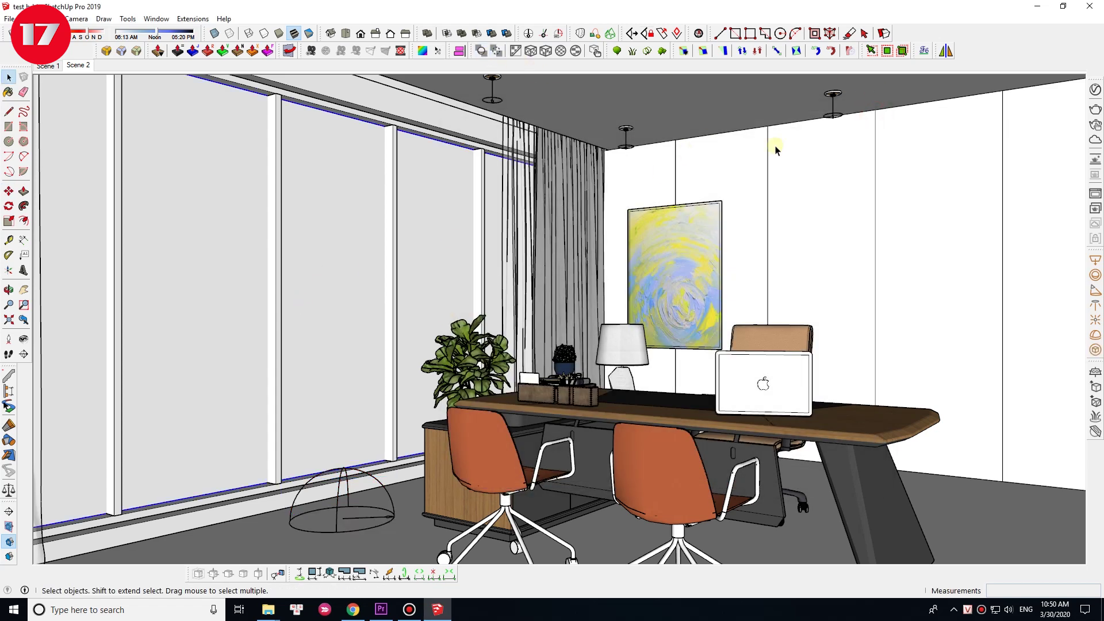
key(space)
- Add Glass_Window_Neutral from the V-Ray Glass library, remove Glass_Crystal, and apply it to the window panes
click(452, 305)
drag(362, 111, 613, 88)
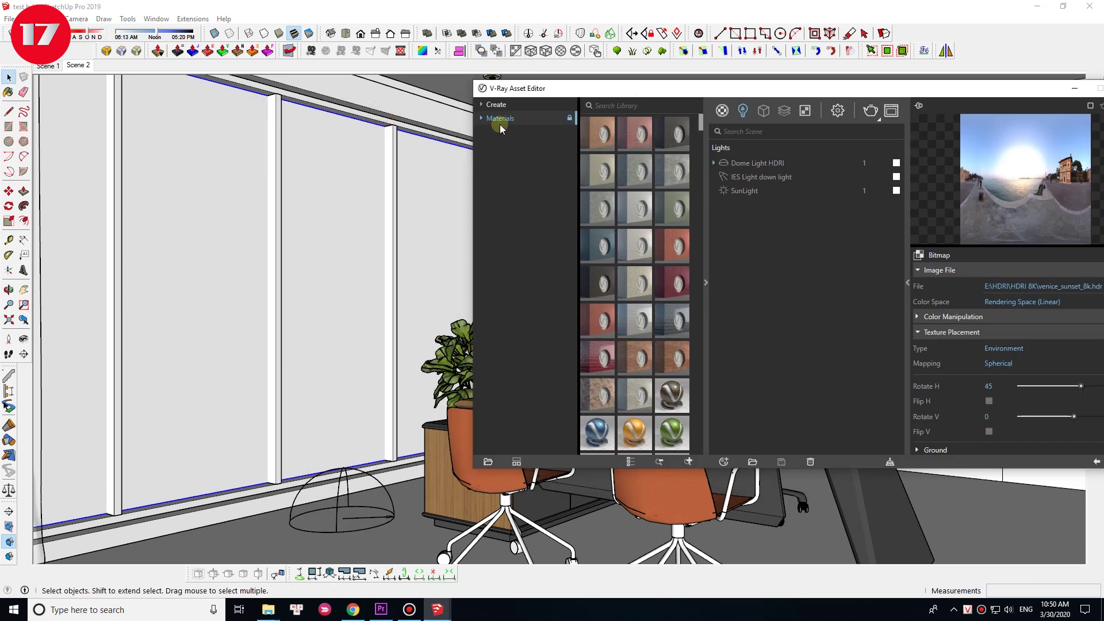
click(501, 242)
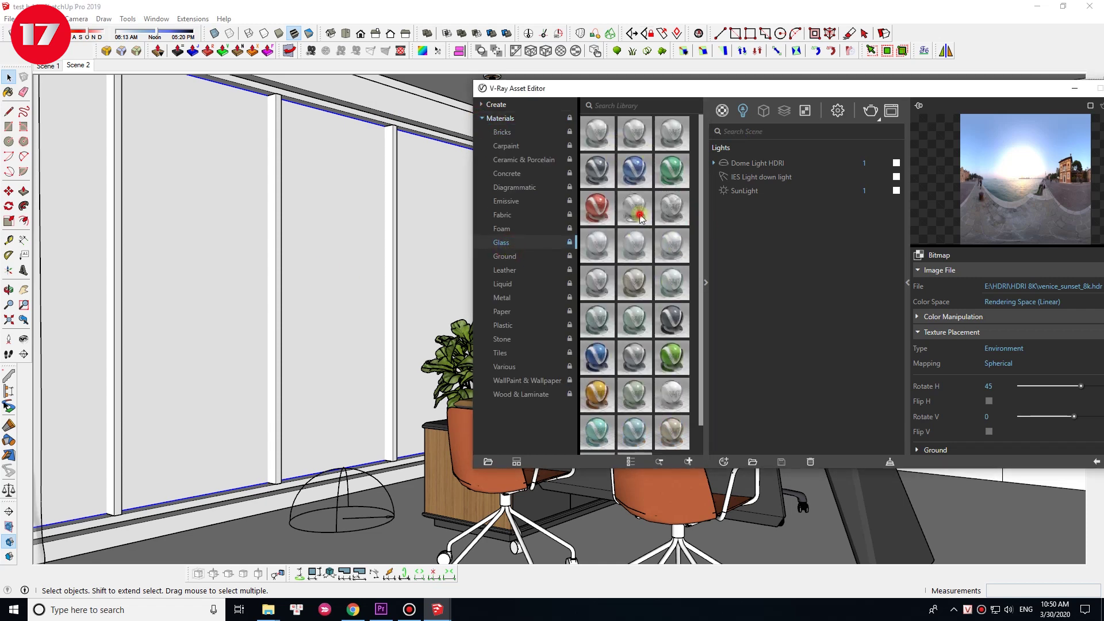
drag(661, 214, 752, 225)
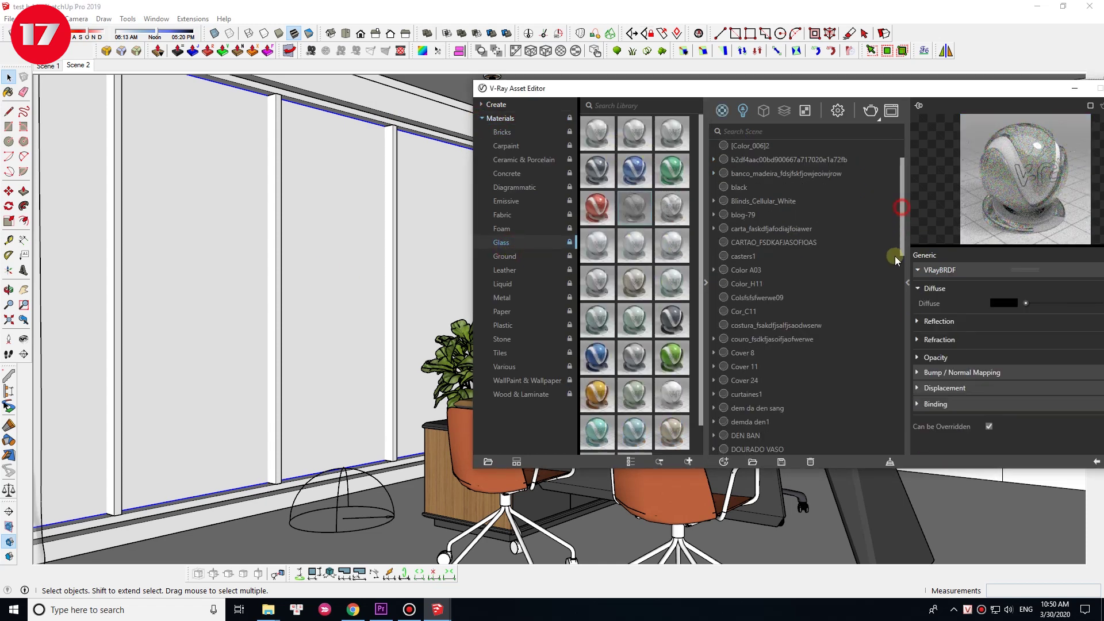
right_click(752, 226)
click(772, 321)
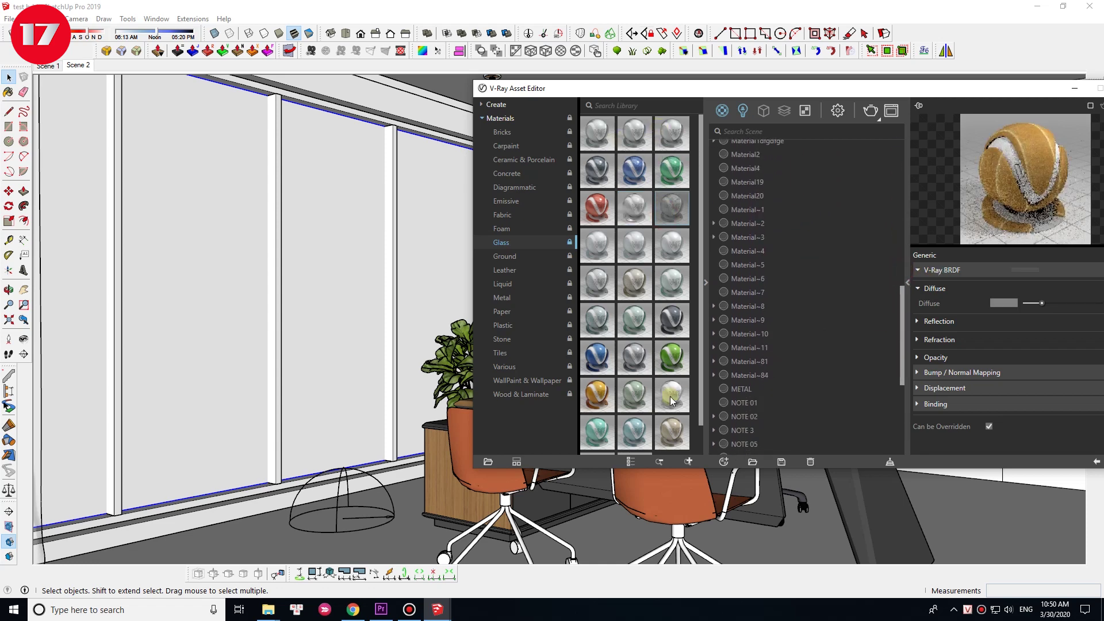
drag(671, 394, 879, 394)
right_click(754, 451)
click(779, 351)
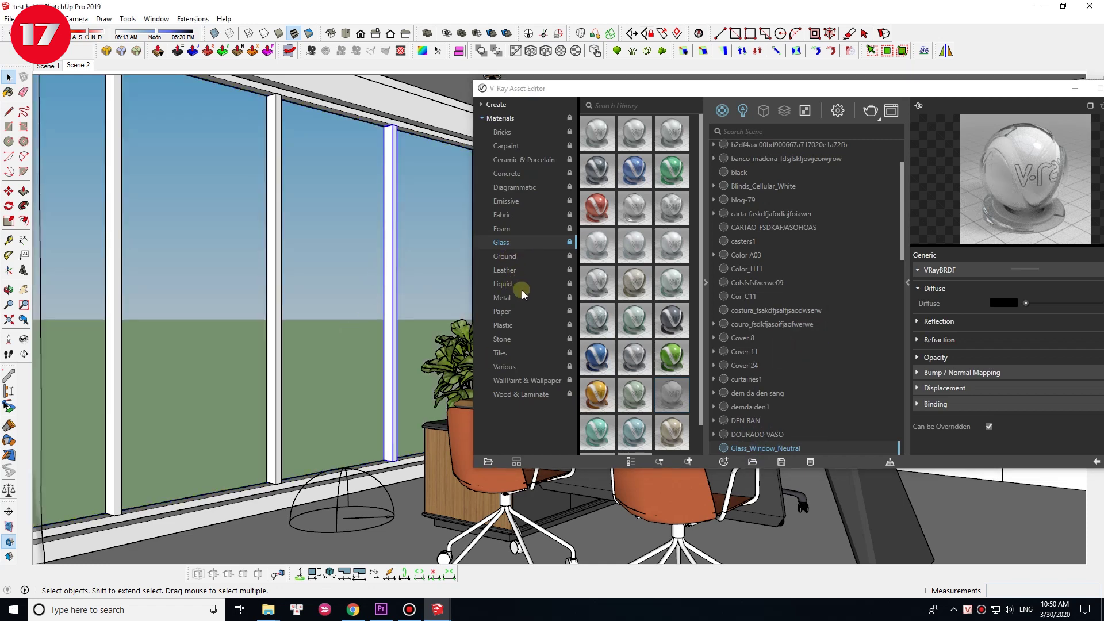
- Browse the Metal, Carpaint, Concrete and Plastic library categories, then enter the window mullion group
click(522, 294)
scroll(620, 221, down, 2)
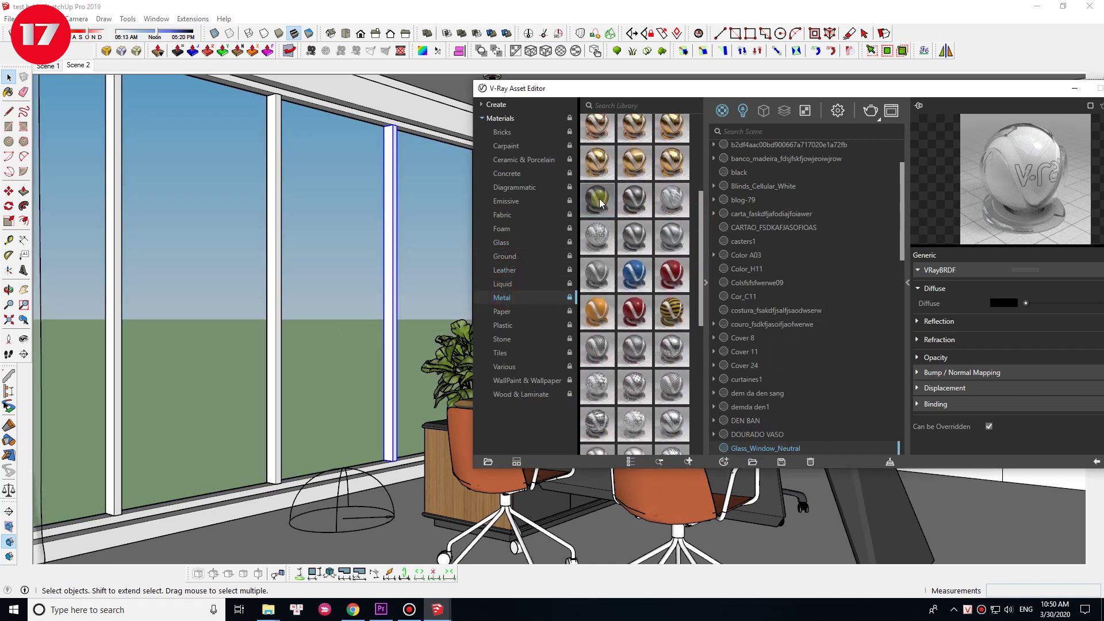
scroll(691, 385, down, 2)
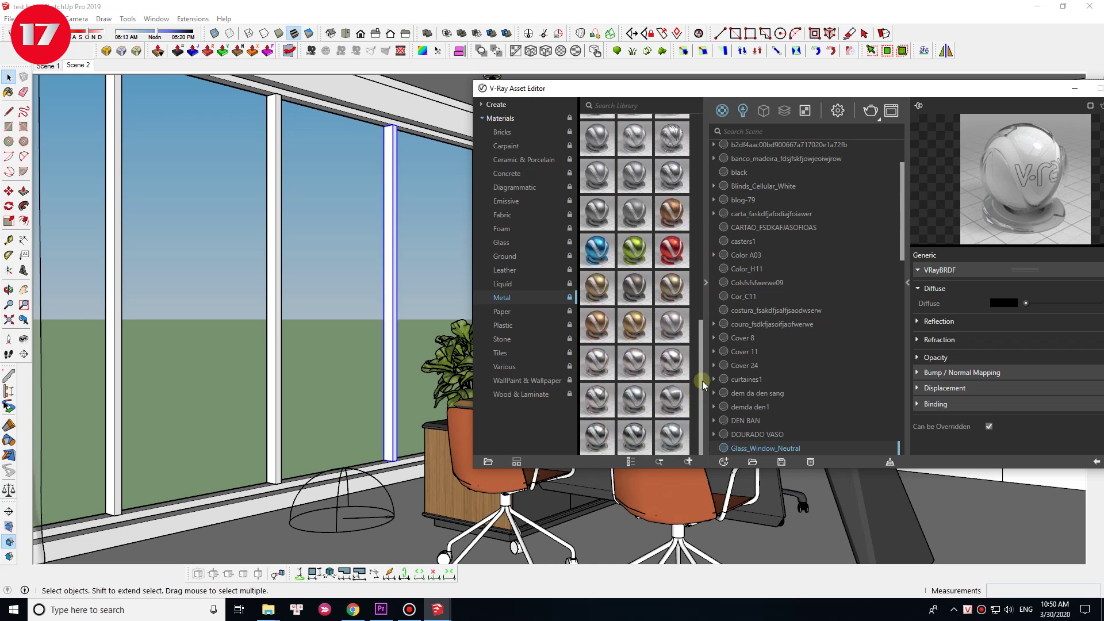
click(505, 146)
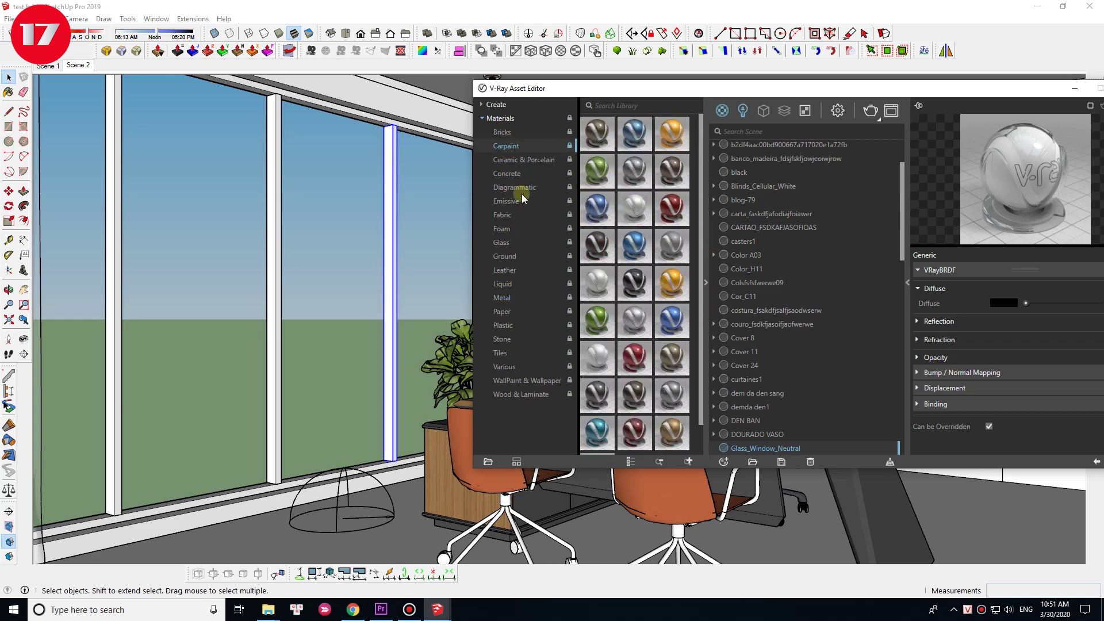
click(502, 298)
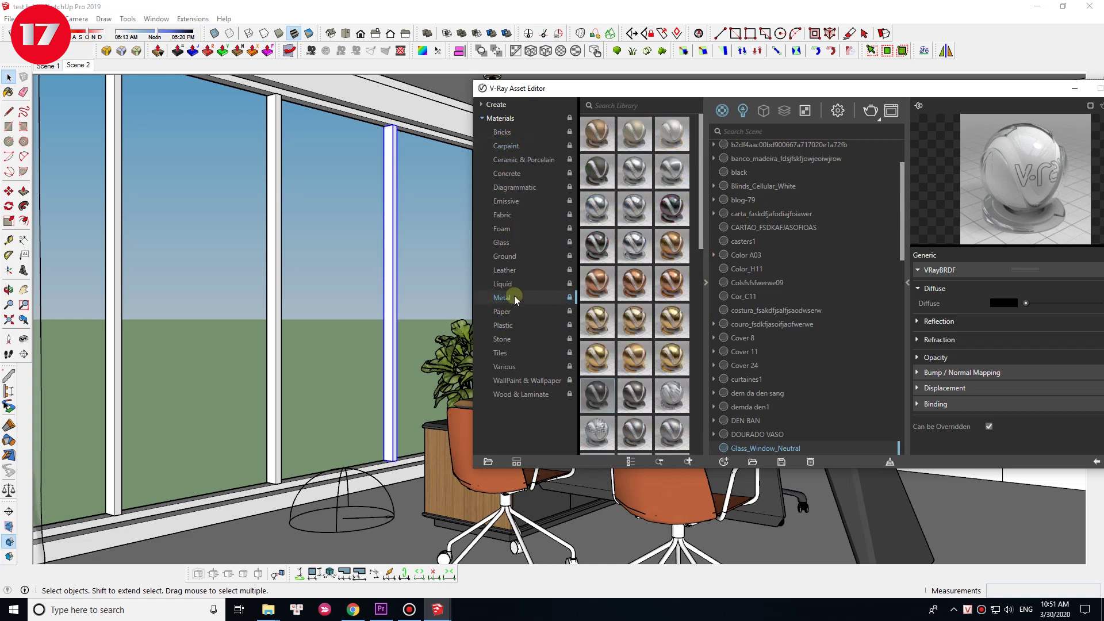
click(505, 256)
click(502, 222)
click(508, 185)
click(506, 146)
click(502, 326)
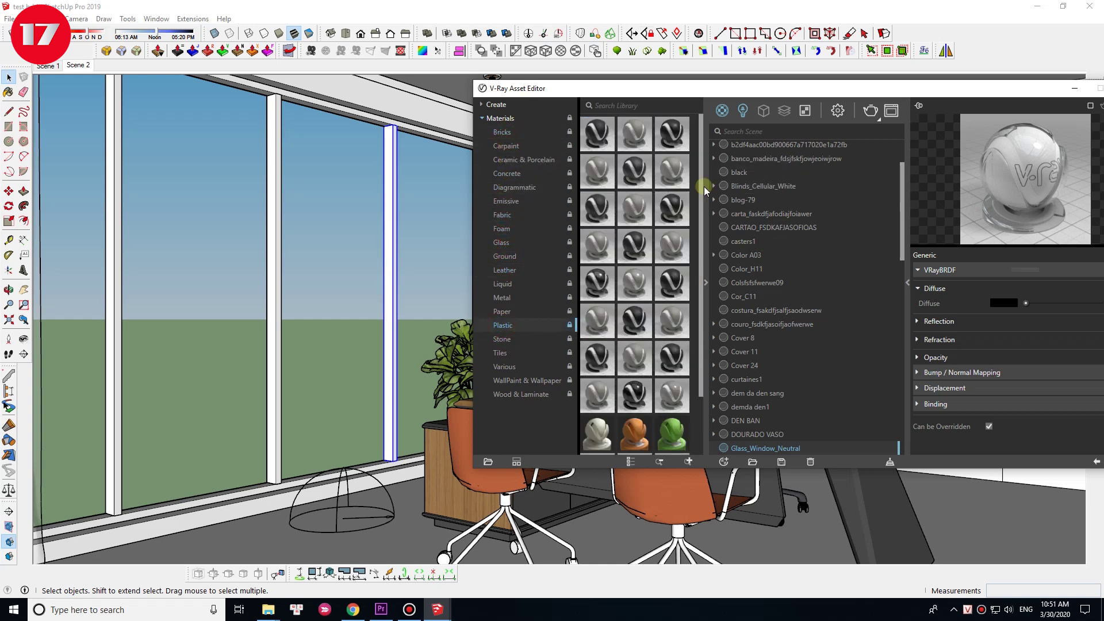
double_click(275, 246)
- Sample the window column's material into the V-Ray editor, then leave the group
key(b)
alt+click(288, 246)
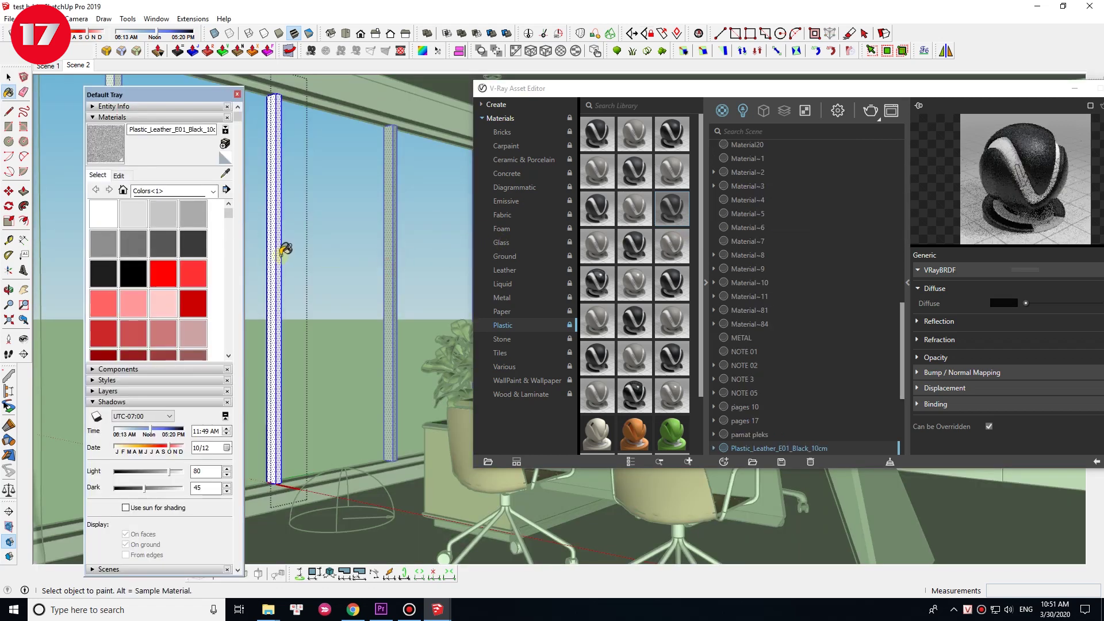
click(316, 104)
key(space)
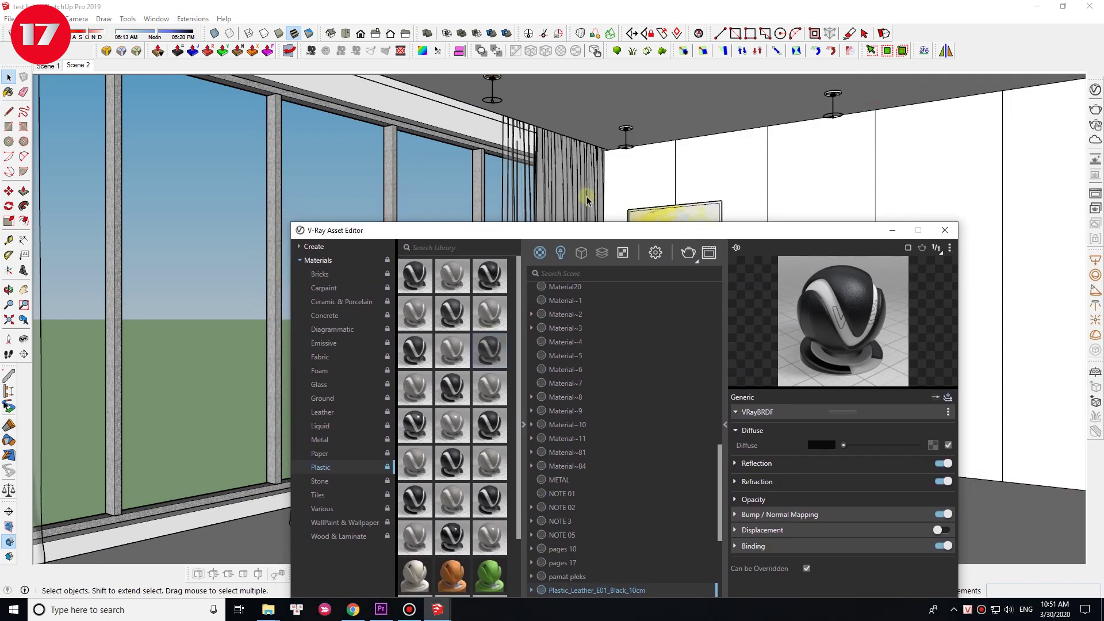
- Sample the curtain's rem 1 material and move the undocked editor over the room view
key(b)
alt+click(522, 146)
alt+click(579, 173)
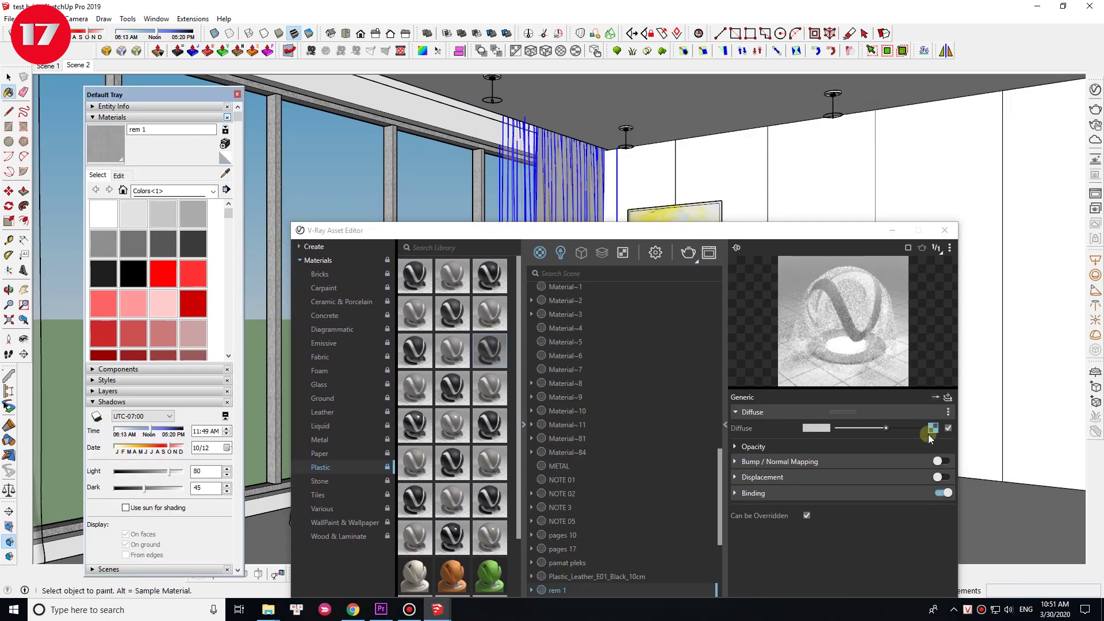
click(929, 436)
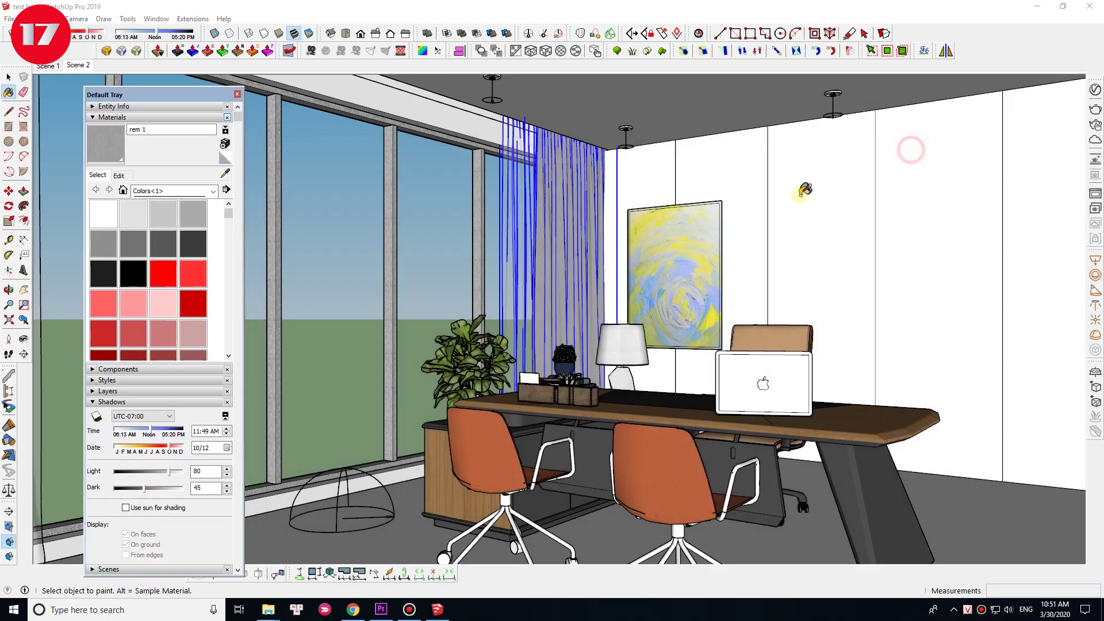
click(907, 148)
click(8, 406)
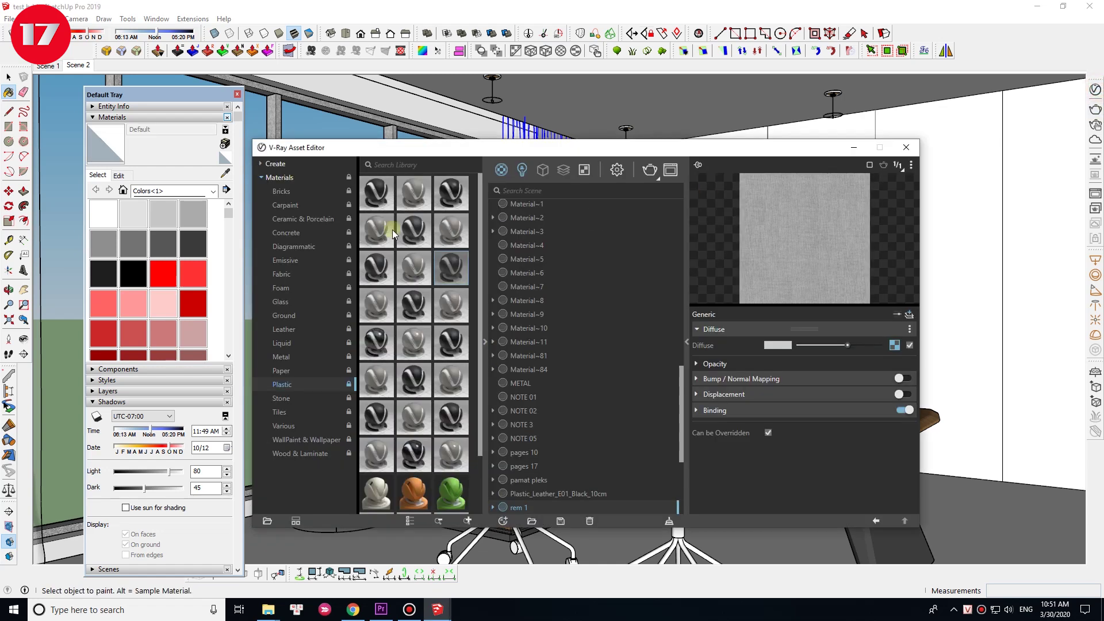
- Paint the right-hand wall panels with Color_A05 and load its ACRYLIC settings in V-Ray
click(163, 303)
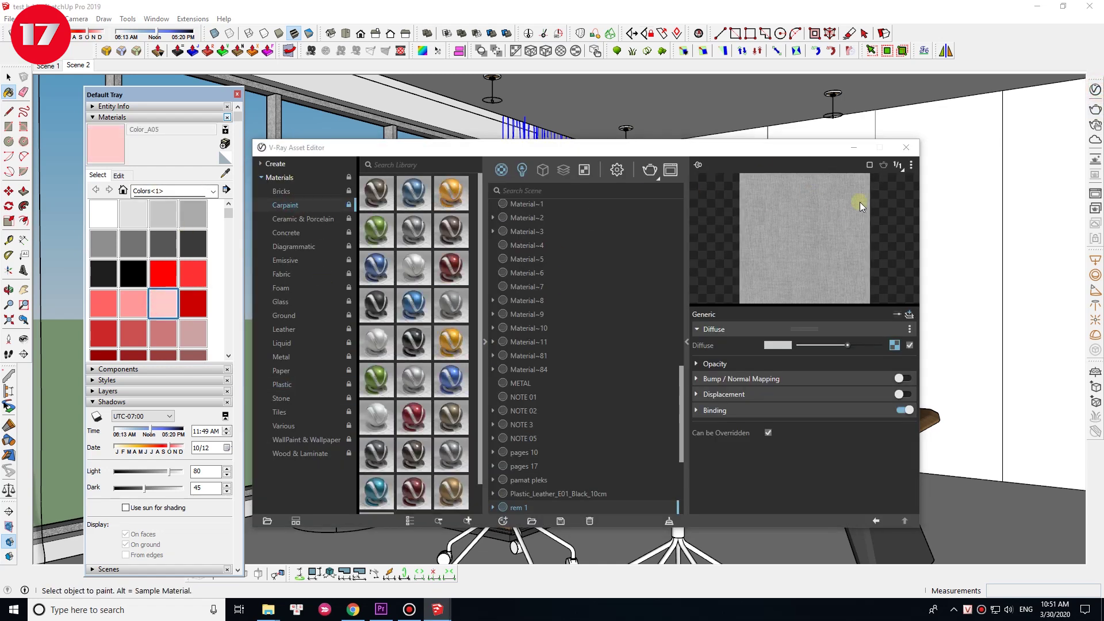
click(988, 138)
click(853, 125)
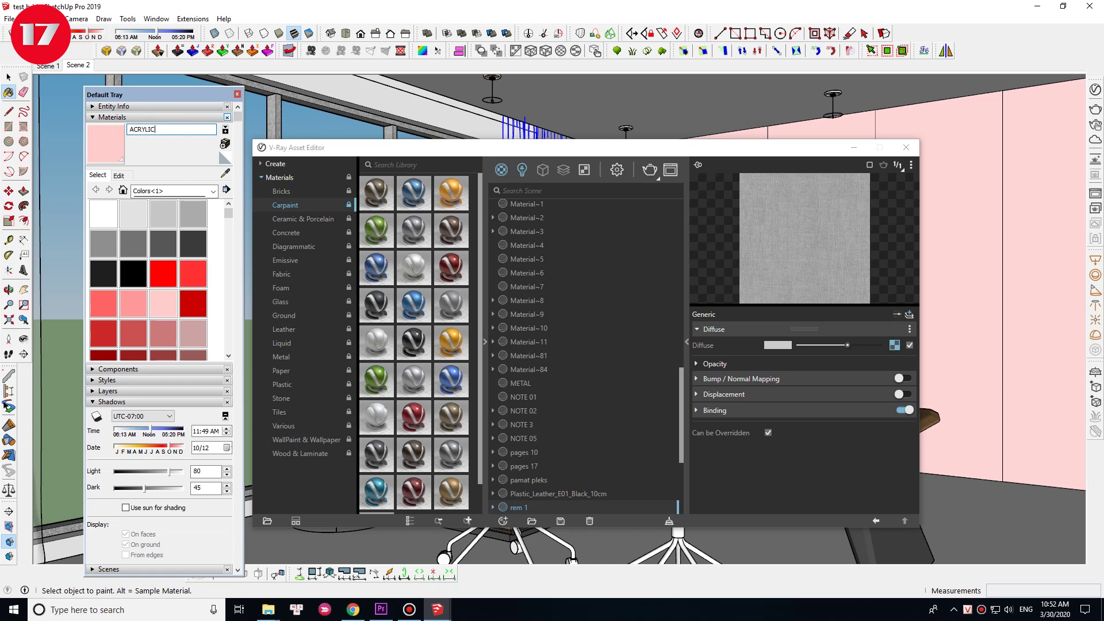
click(853, 147)
click(1095, 89)
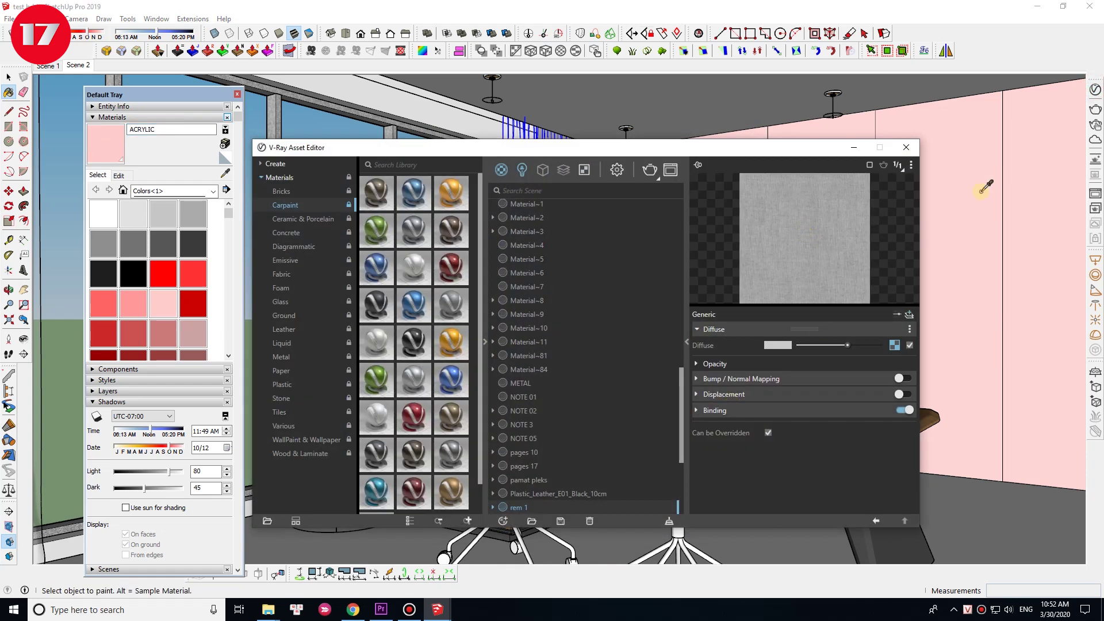
click(894, 372)
- Enable ACRYLIC reflection with a white colour and a custom IOR of 2.5
key(alt)
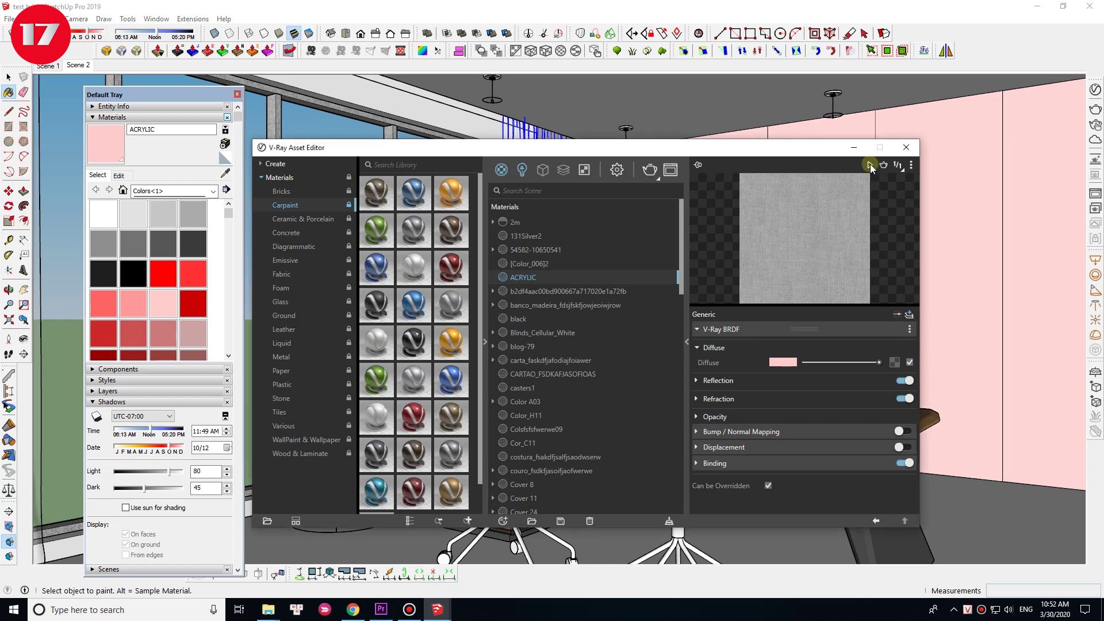
click(878, 331)
click(789, 376)
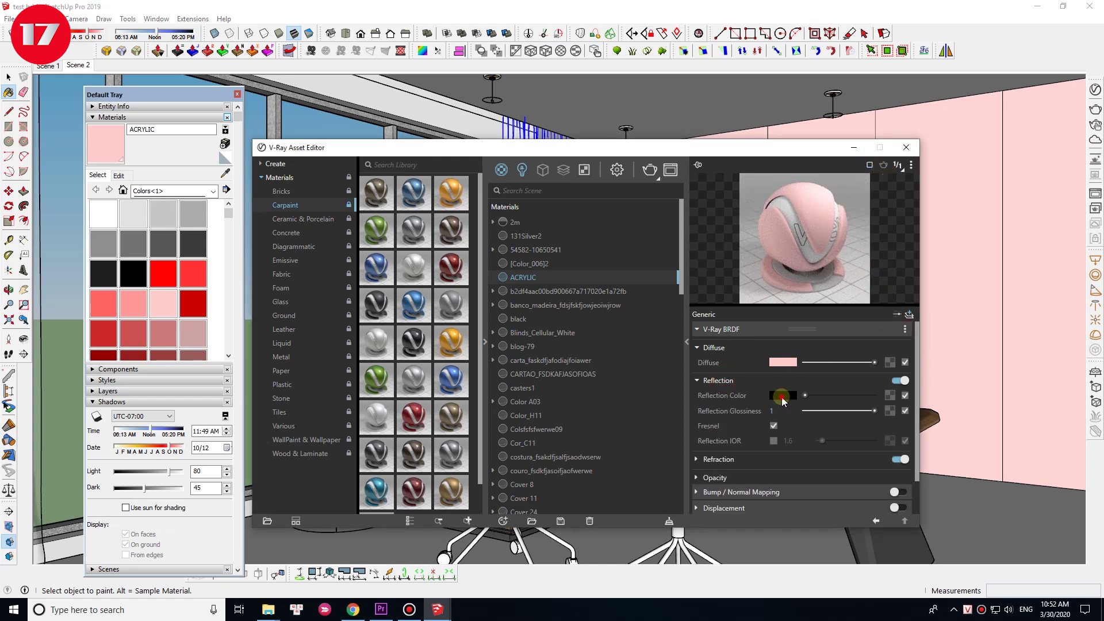
click(782, 395)
click(776, 419)
click(774, 441)
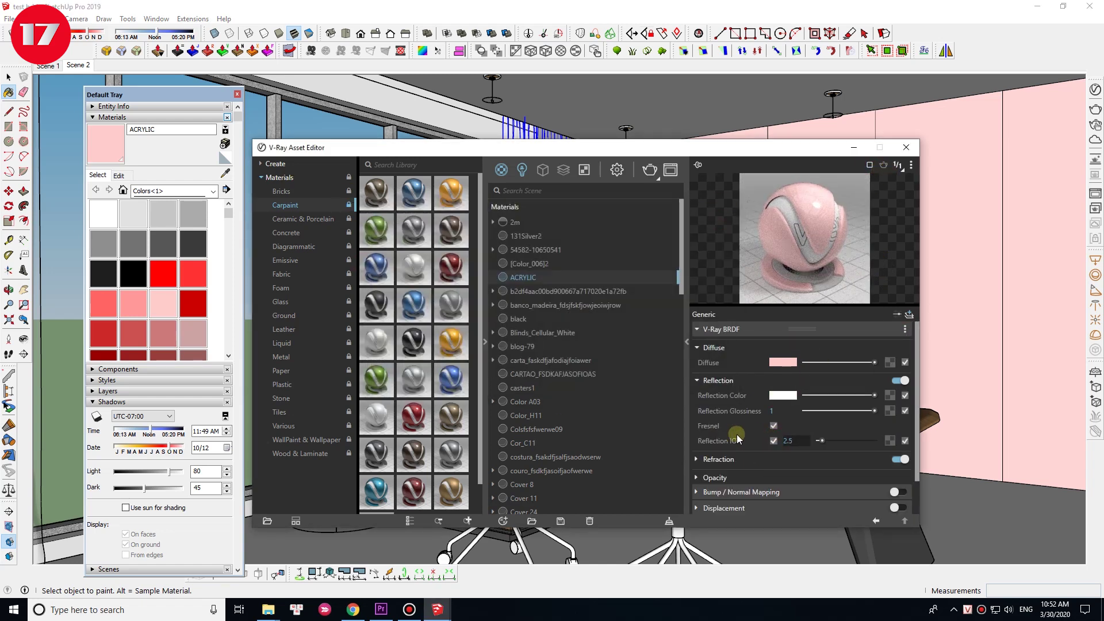
- Set the ACRYLIC diffuse colour to grey and close the material editor and tray
click(782, 362)
click(517, 386)
click(557, 386)
click(726, 205)
click(903, 149)
click(751, 205)
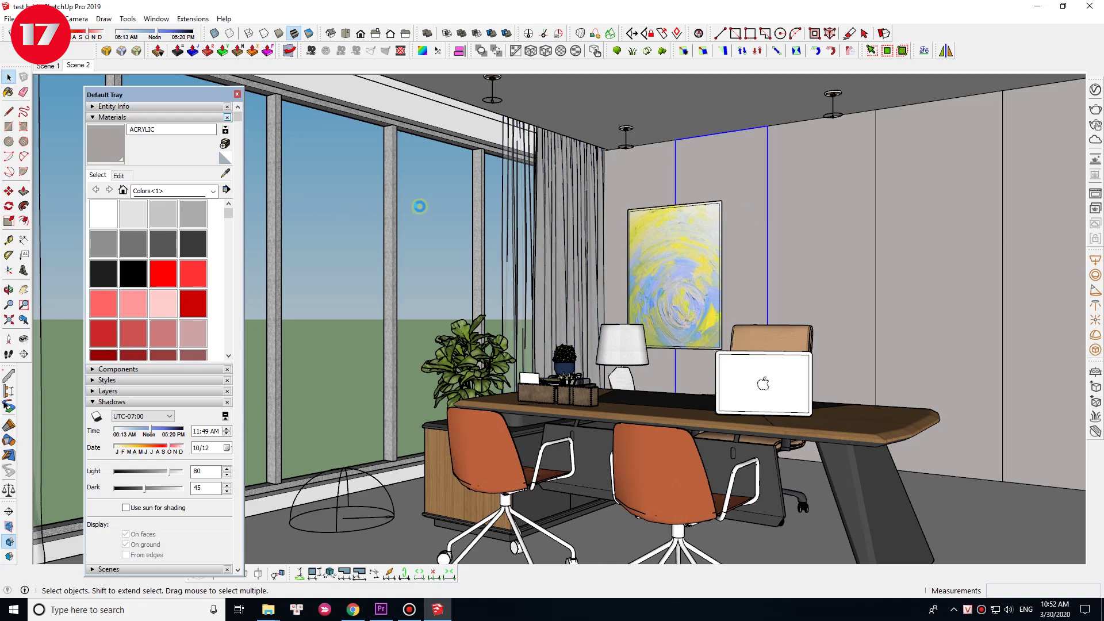
click(234, 94)
middle_drag(518, 287, 537, 358)
- Start a texture import and browse MAP DUNG 3D to the SAN GO - WOOD FLOOR folder
click(9, 18)
click(32, 196)
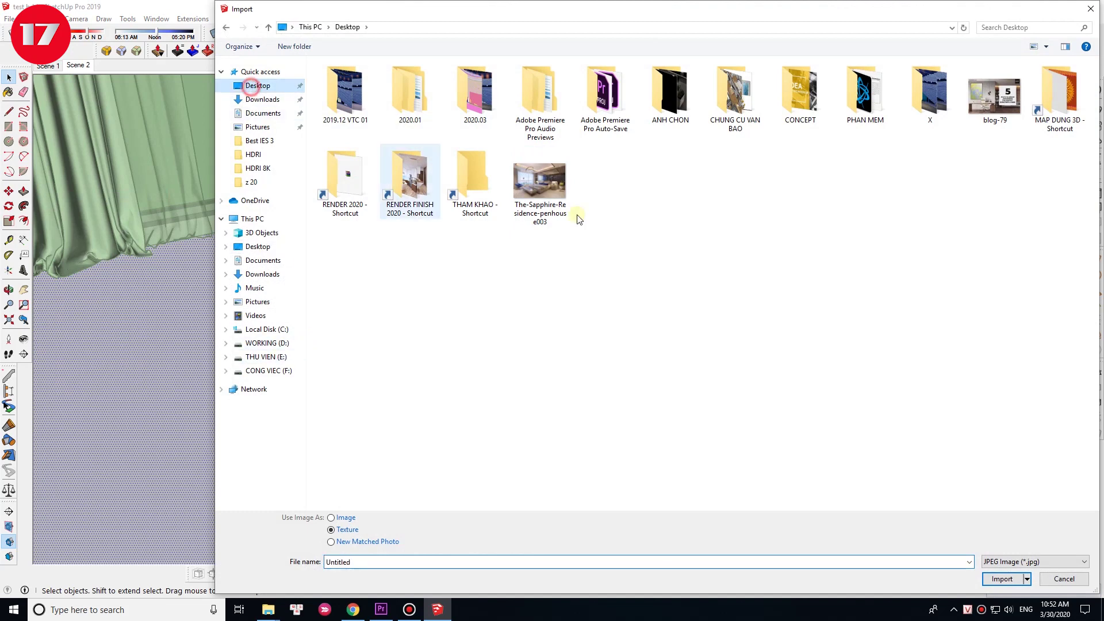
double_click(1054, 112)
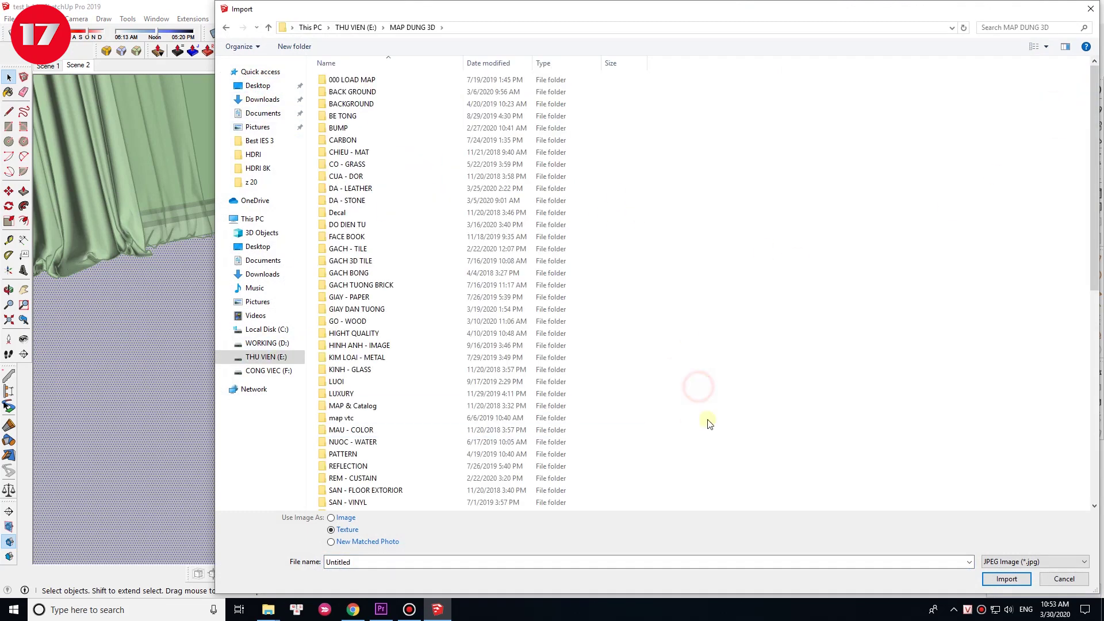
double_click(382, 488)
click(226, 27)
double_click(348, 431)
click(226, 27)
double_click(352, 442)
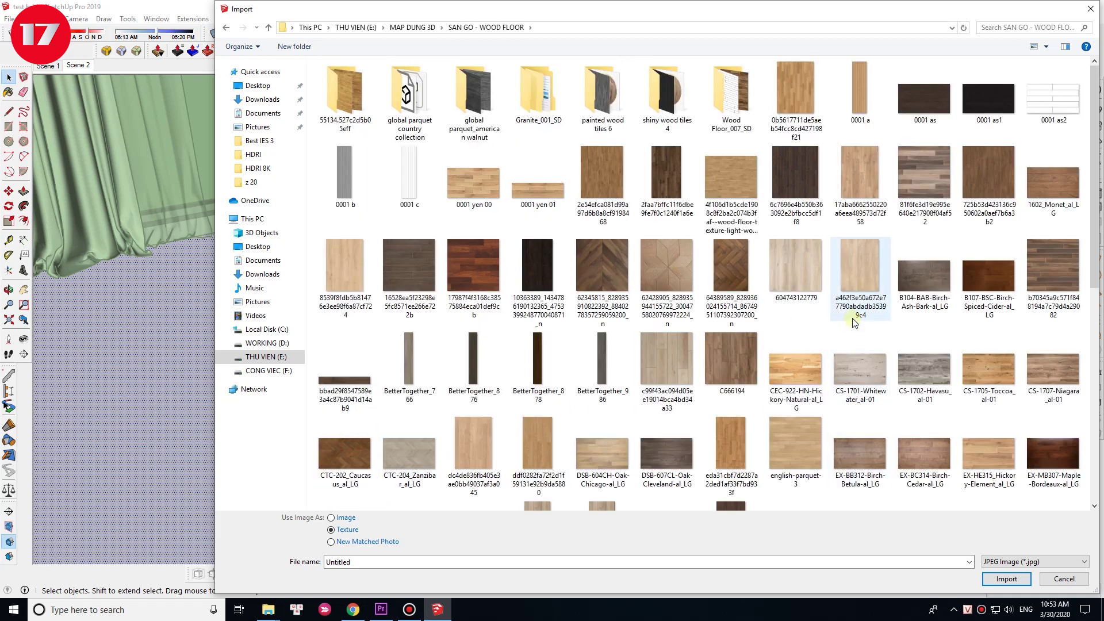
double_click(610, 115)
double_click(731, 92)
- Import the light wood plank JPG and place it across the office floor
click(226, 27)
click(796, 98)
right_click(796, 98)
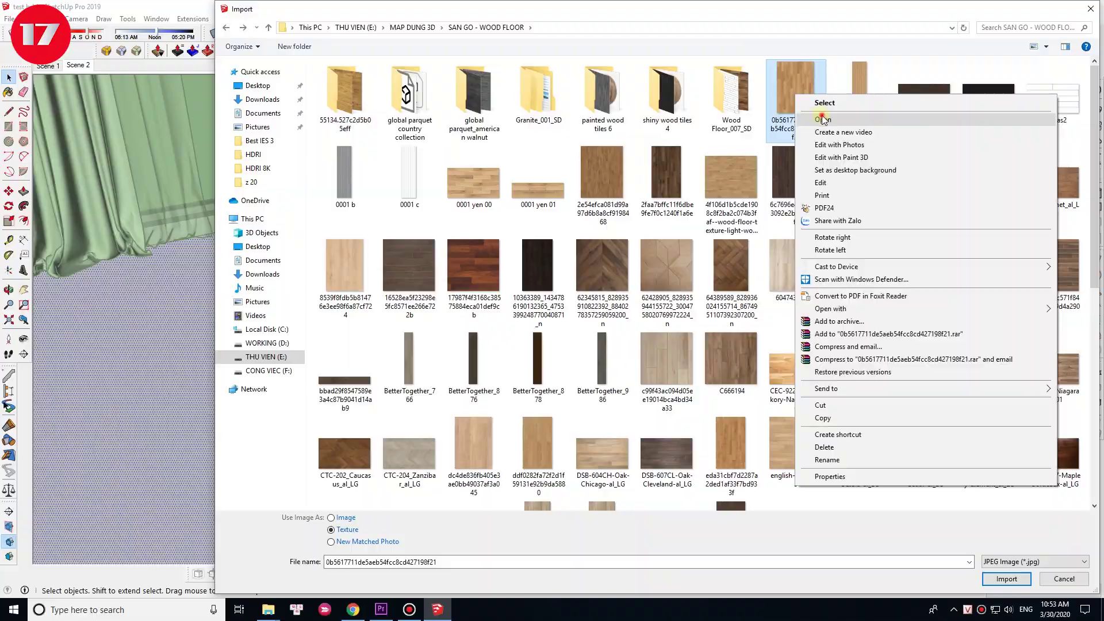
click(822, 115)
click(1090, 10)
right_click(840, 150)
click(958, 165)
click(1090, 9)
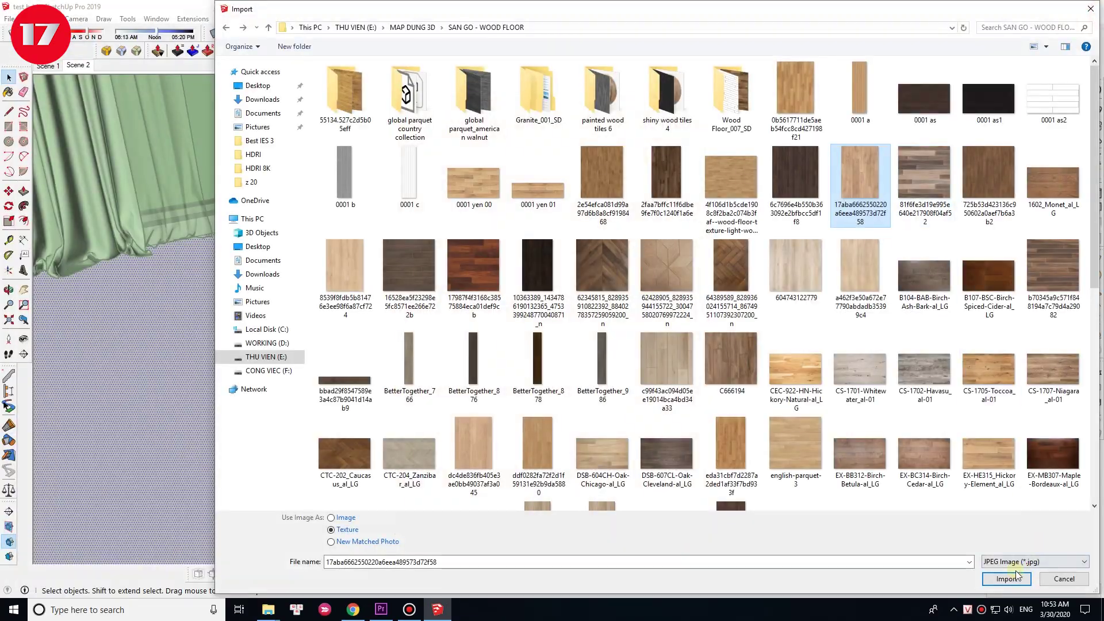
key(Return)
click(431, 365)
click(534, 411)
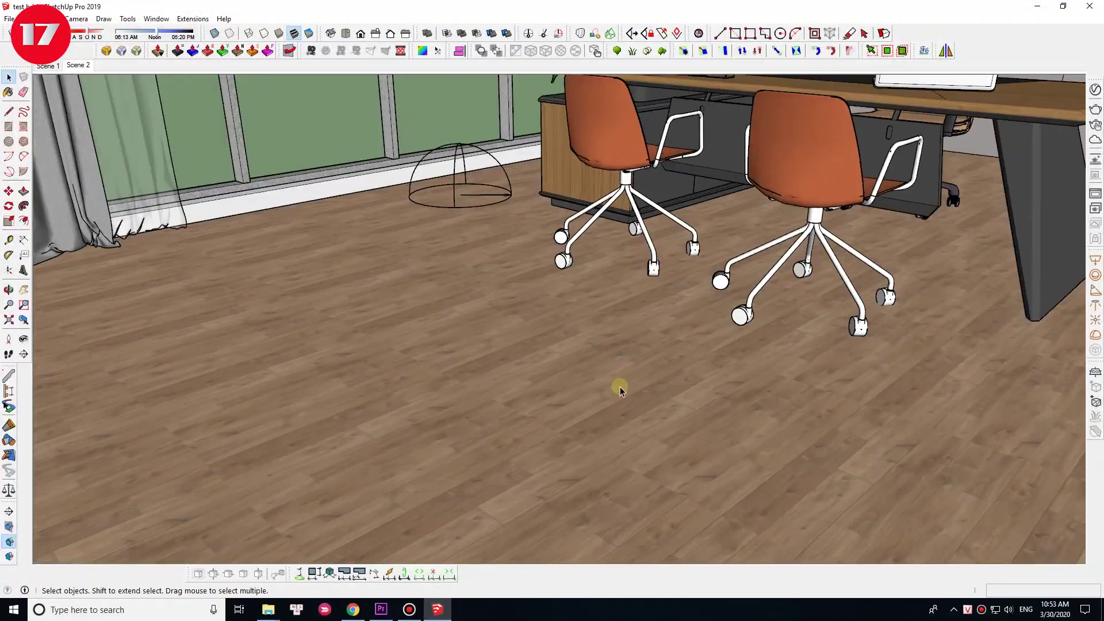
- Set the wood floor texture width to 900 mm
scroll(620, 386, up, 3)
scroll(683, 463, up, 3)
key(l)
key(b)
click(118, 175)
key(Return)
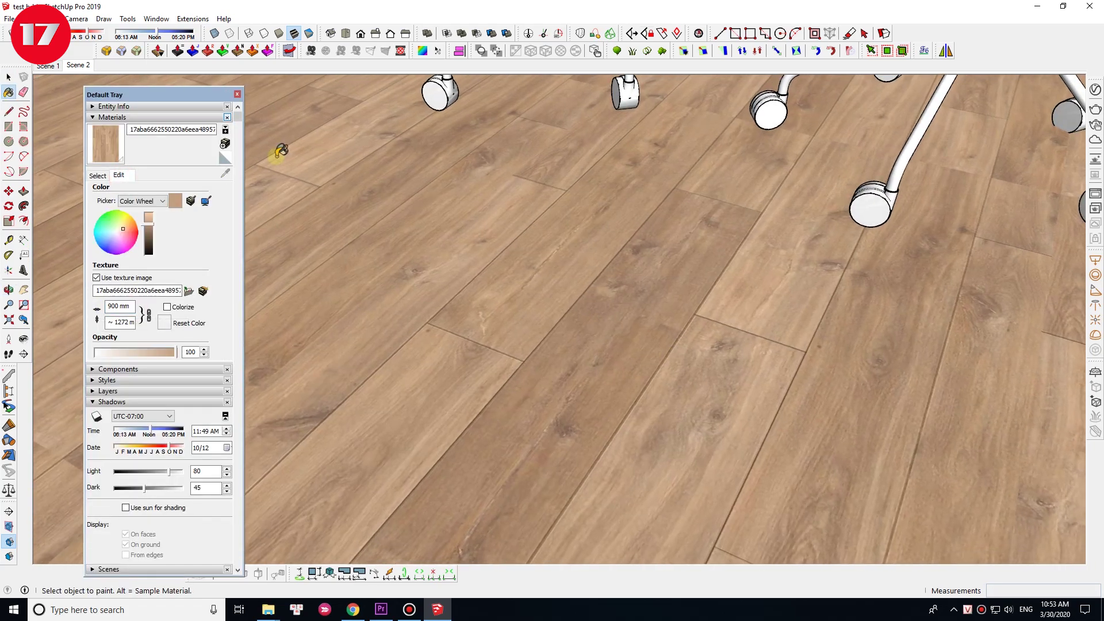
click(237, 94)
key(space)
- Give the floor material a white reflection with glossiness 0.7
scroll(426, 411, down, 5)
key(b)
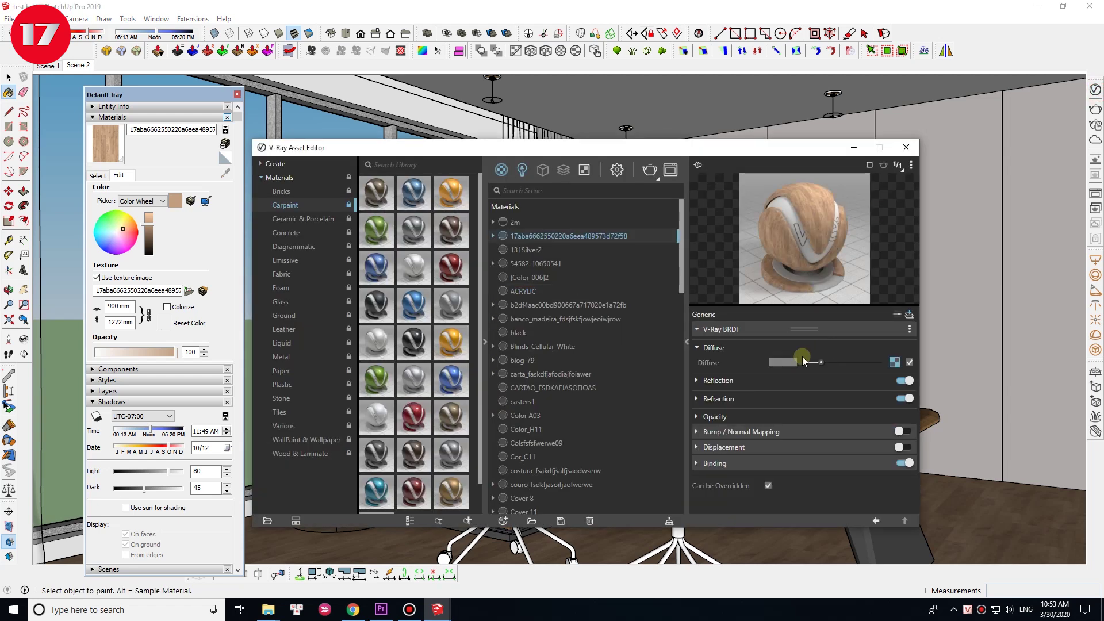
click(784, 380)
click(376, 214)
click(779, 411)
text(.7)
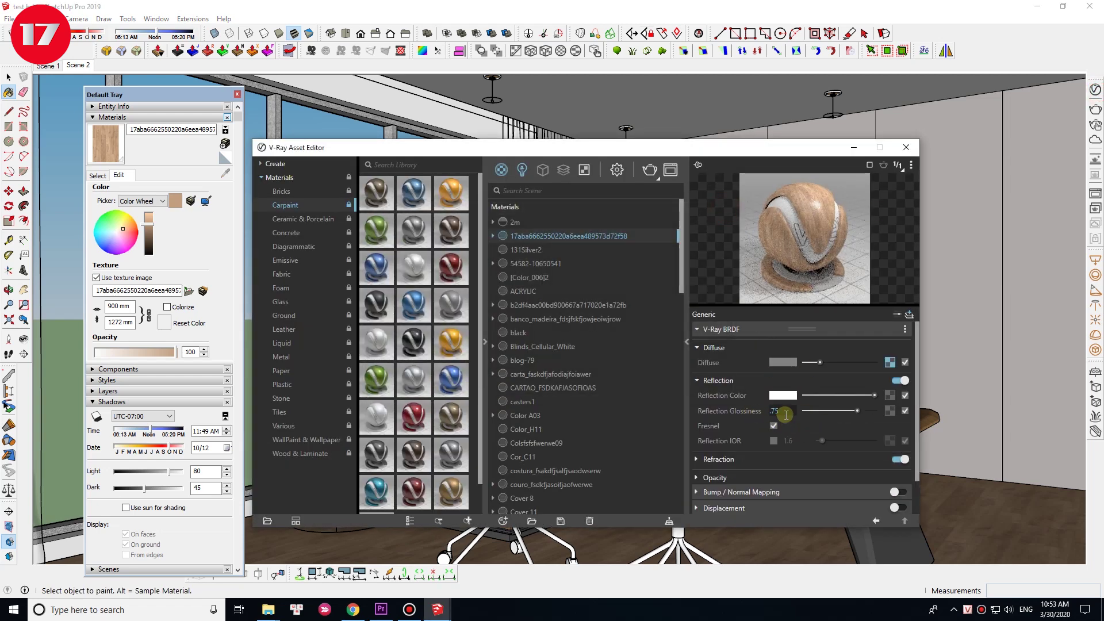
click(901, 153)
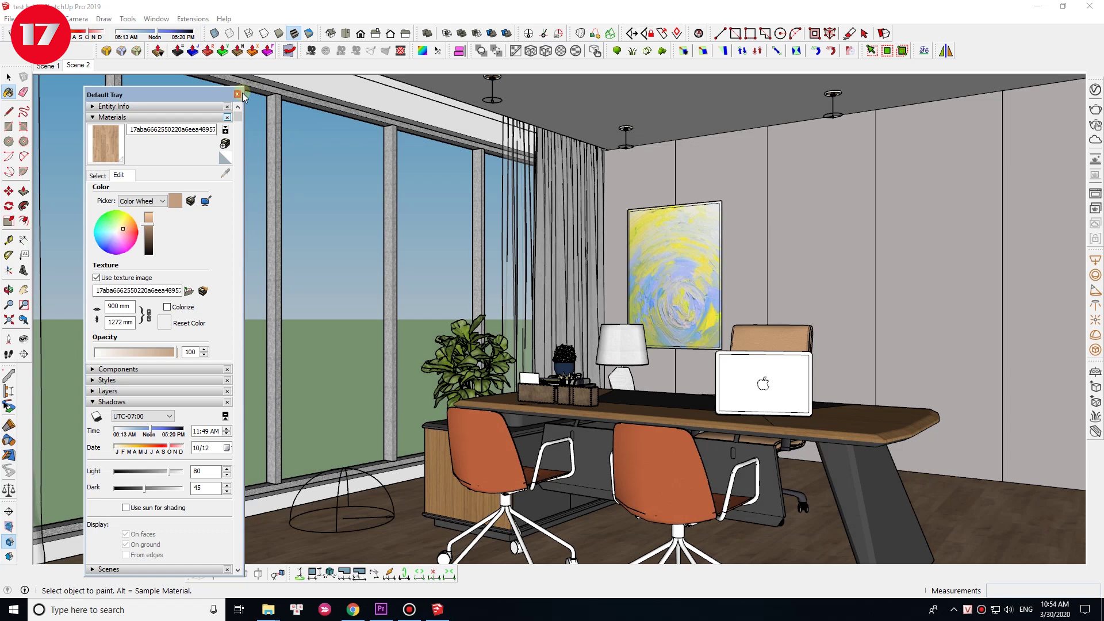
- Add a Fresnel-toggled Reflection layer to the desk wood material, then sample the desk mat
key(b)
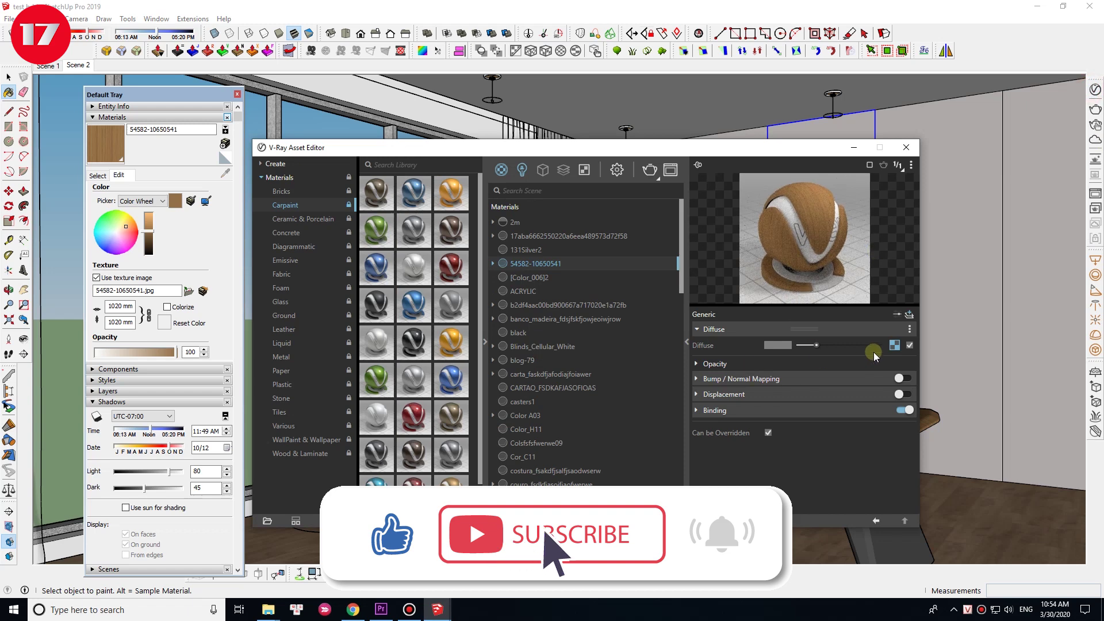
click(908, 314)
click(879, 330)
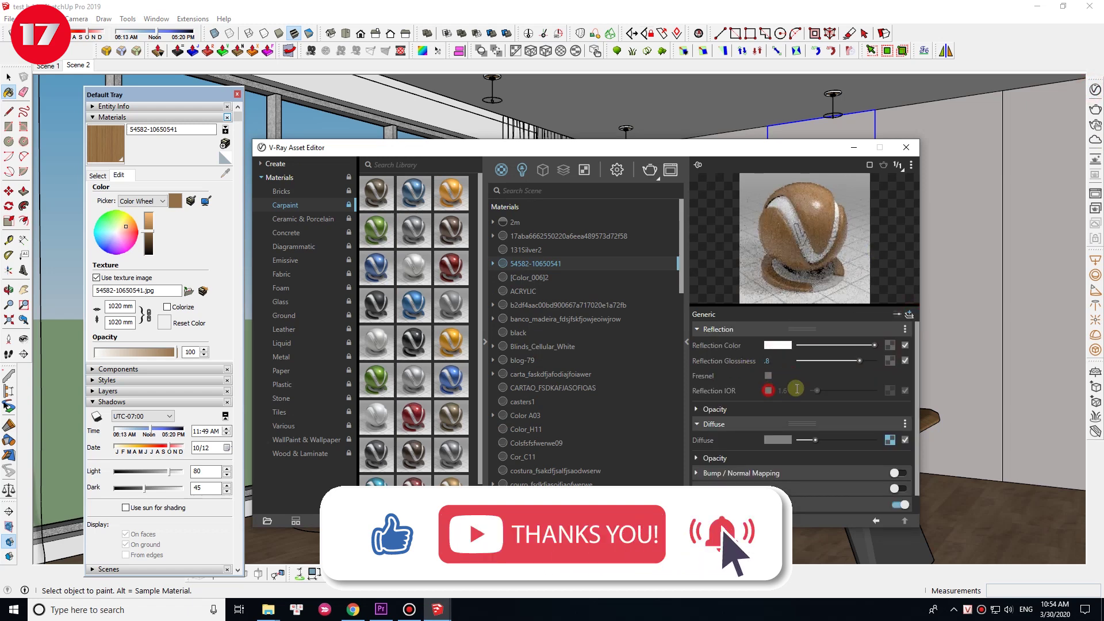
click(768, 376)
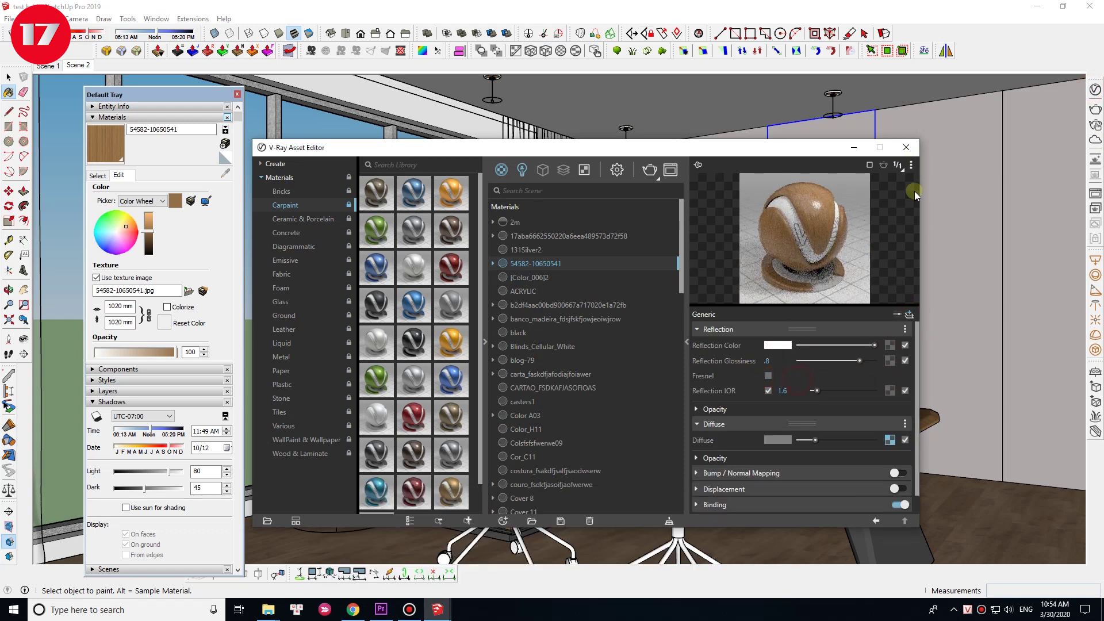
click(934, 213)
alt+click(659, 395)
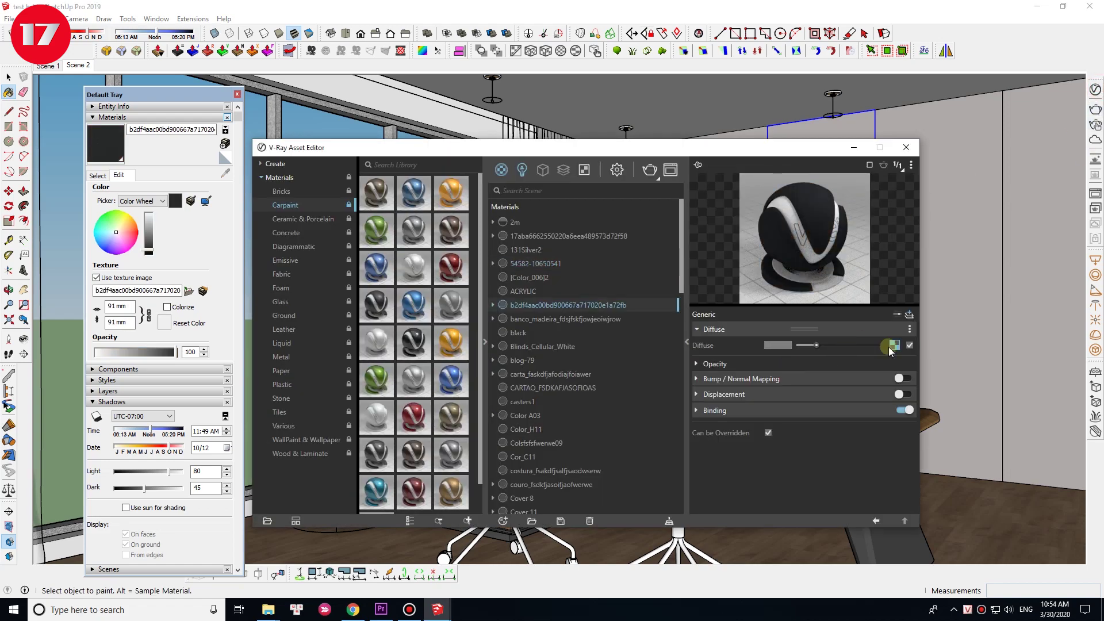
click(908, 315)
key(space)
scroll(669, 404, up, 5)
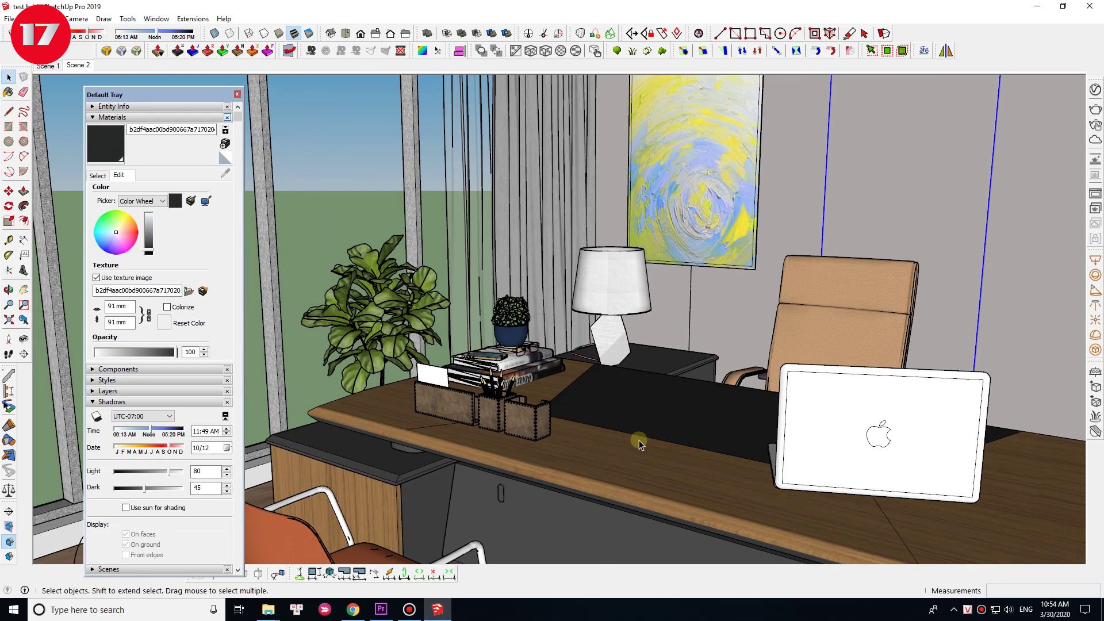
middle_drag(669, 404, 645, 464)
- Browse for a texture image in the MAP DUNG 3D > DA - LEATHER folder
scroll(658, 438, up, 3)
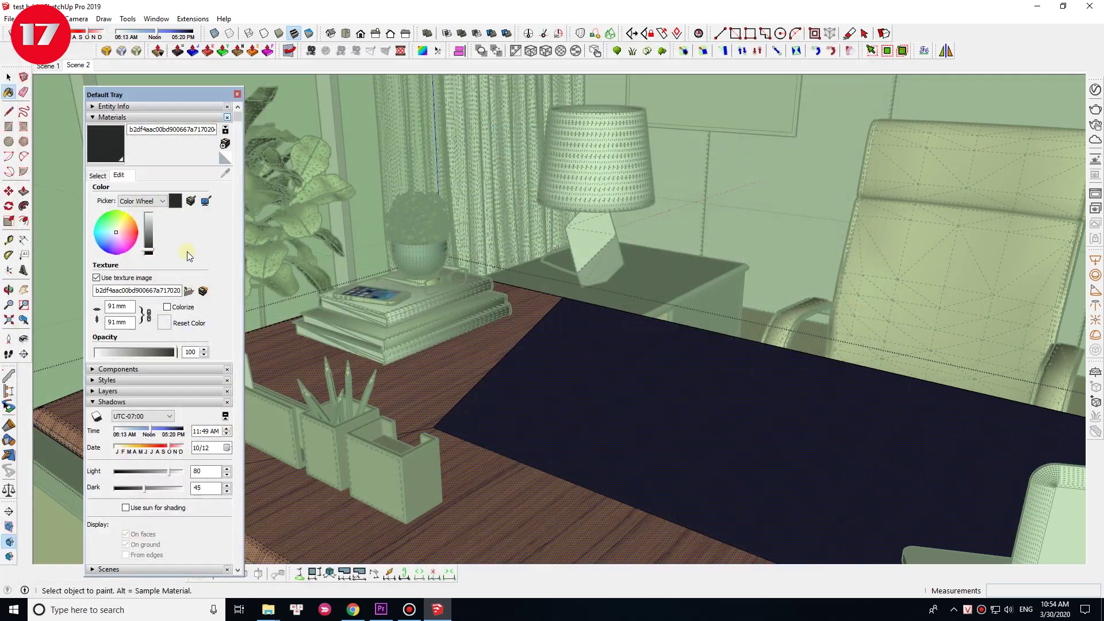
click(203, 290)
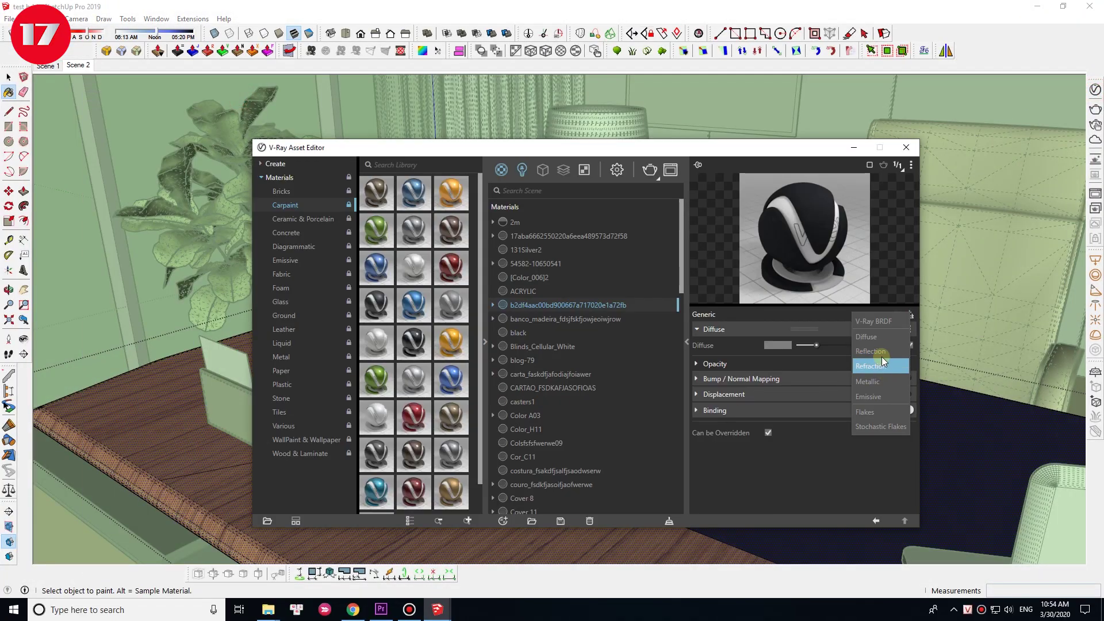
click(882, 355)
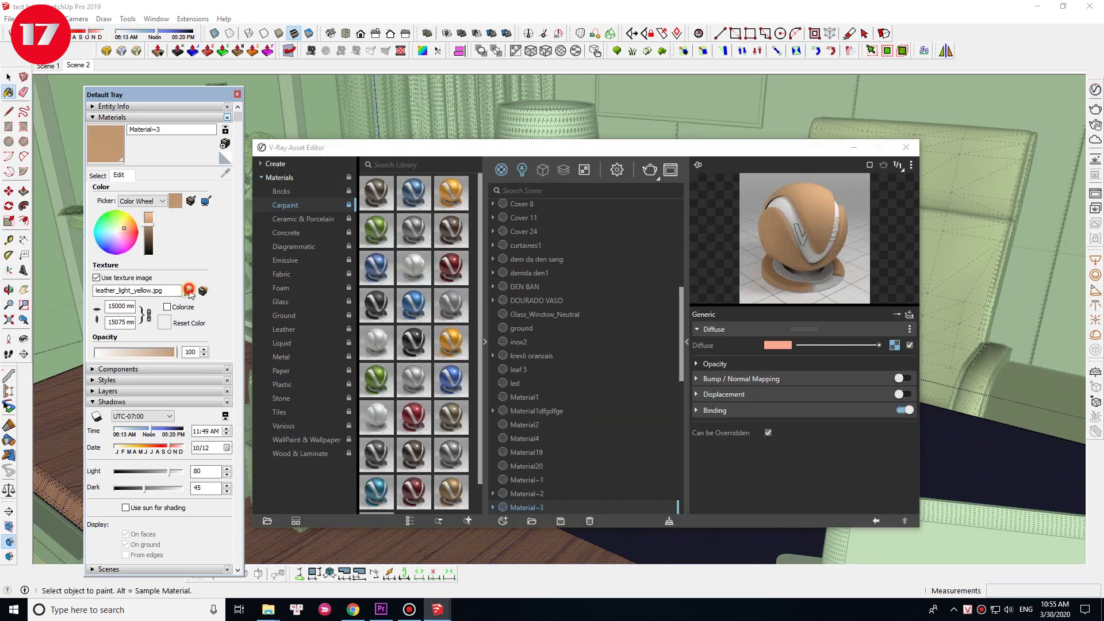
click(189, 291)
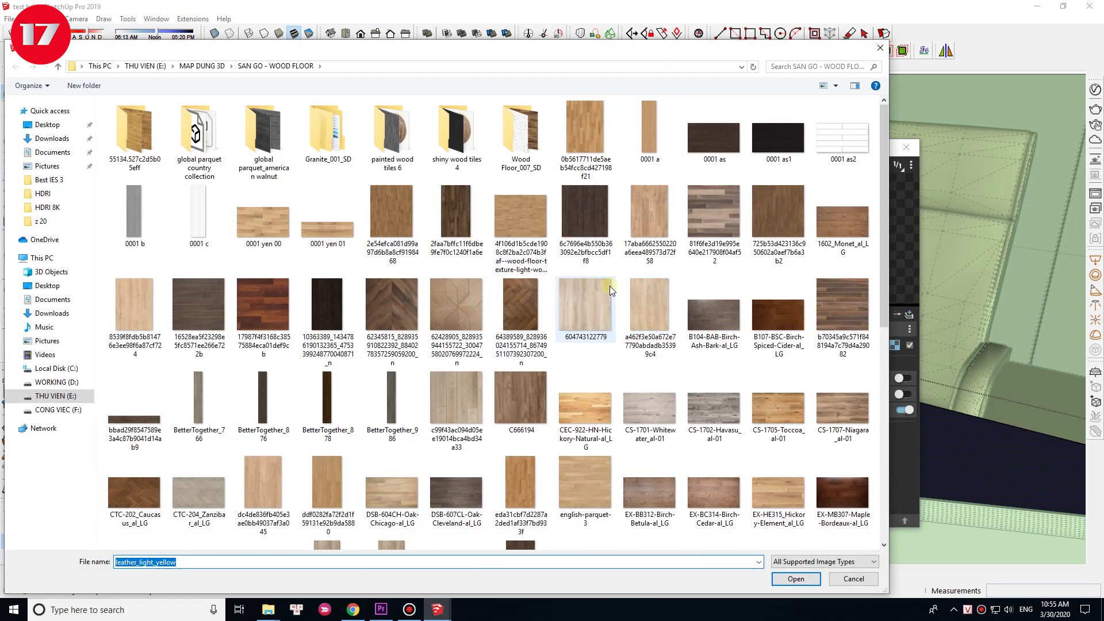
double_click(147, 224)
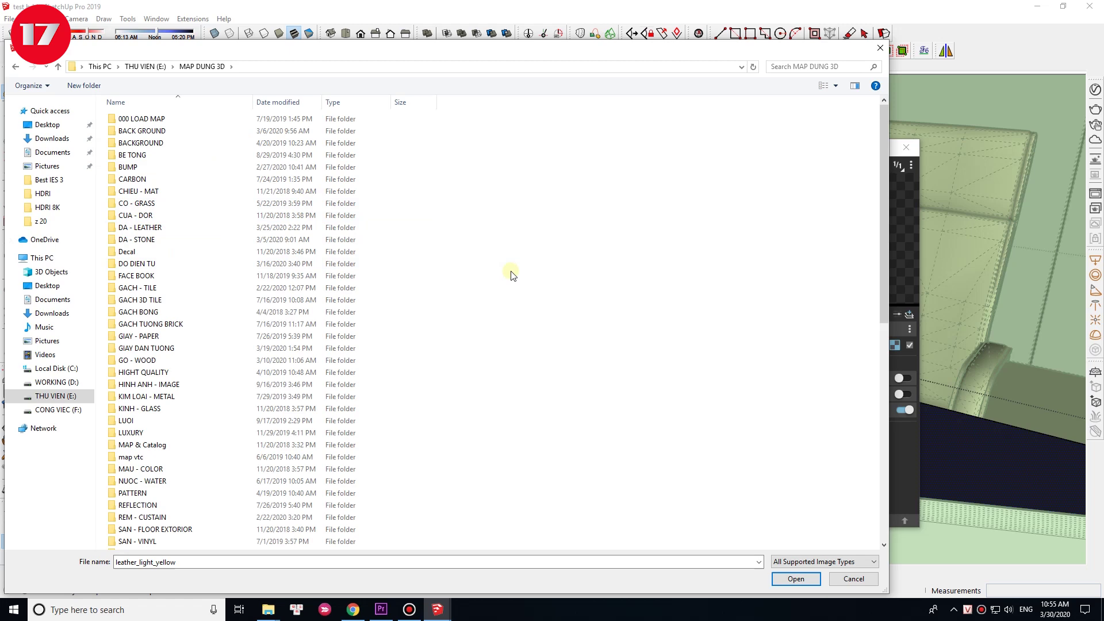
double_click(130, 228)
- Preview the 2aada and orange armchair textures in the DA - LEATHER folder
right_click(777, 129)
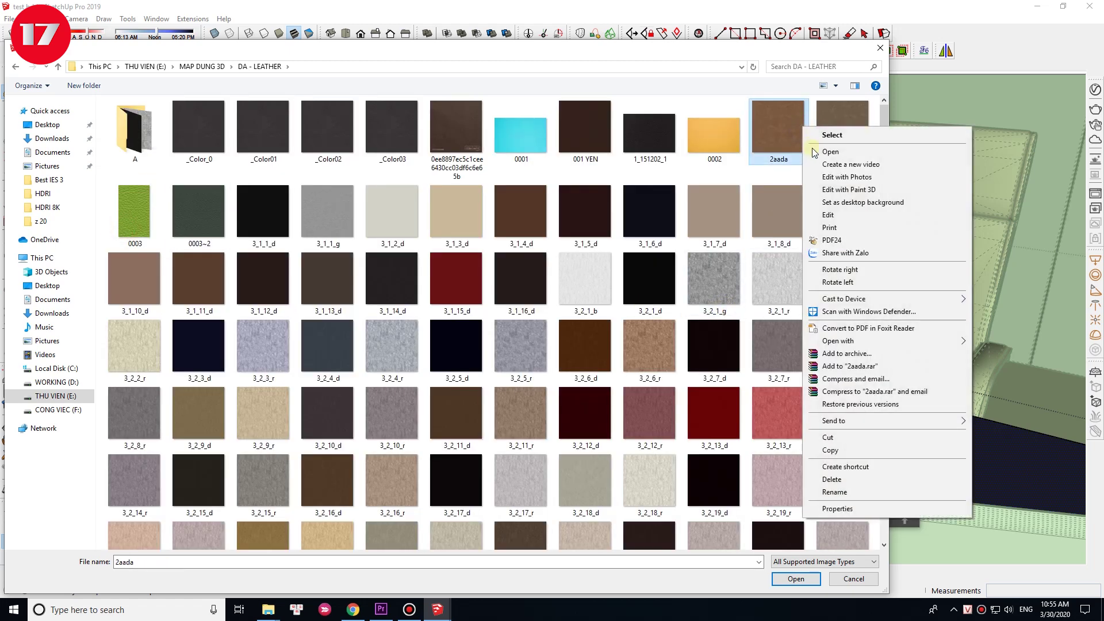
click(833, 137)
scroll(539, 387, down, 7)
scroll(540, 388, down, 3)
scroll(591, 420, down, 5)
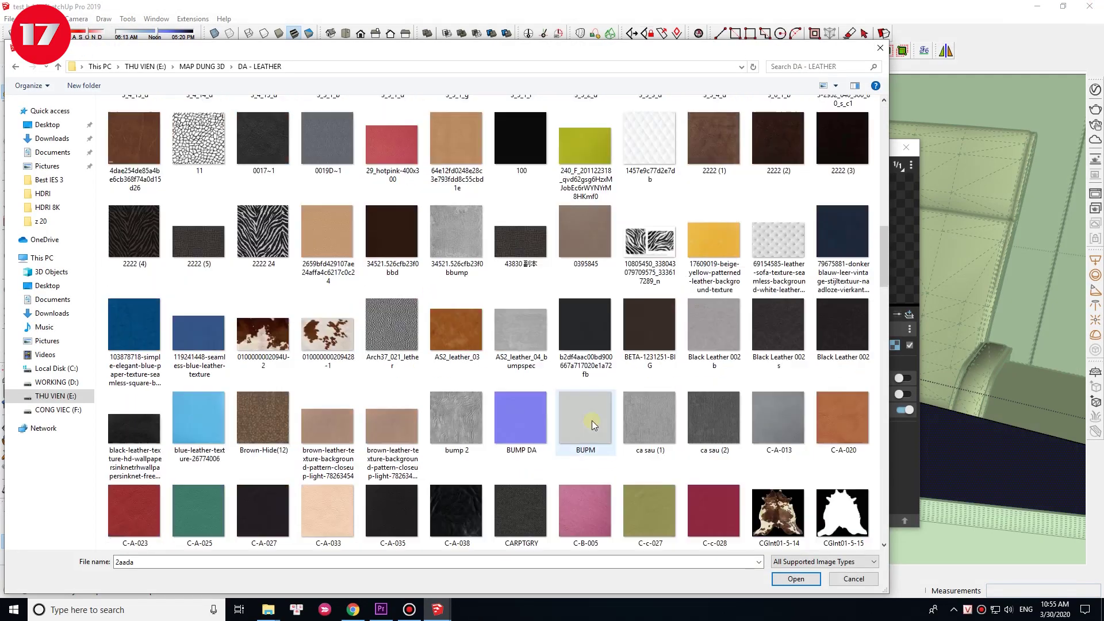
scroll(591, 420, down, 5)
right_click(407, 208)
click(432, 231)
- Preview the dcmap_swedese_continental_armchair 6 and 7 leather textures
click(1090, 5)
click(260, 308)
right_click(197, 310)
click(230, 230)
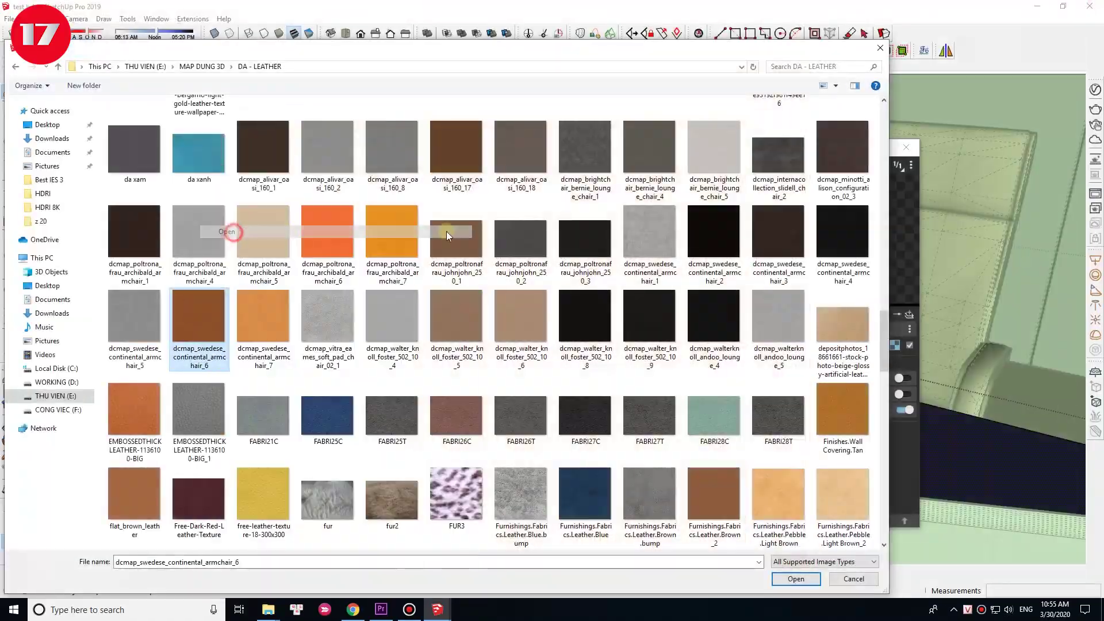
click(1089, 6)
scroll(525, 316, down, 10)
scroll(527, 316, up, 3)
- Load PELLE-KOTO-1119330-BIG as Material~3's texture and open its V-Ray settings
right_click(138, 276)
click(190, 231)
click(1089, 6)
right_click(470, 124)
click(1090, 6)
click(135, 276)
double_click(135, 276)
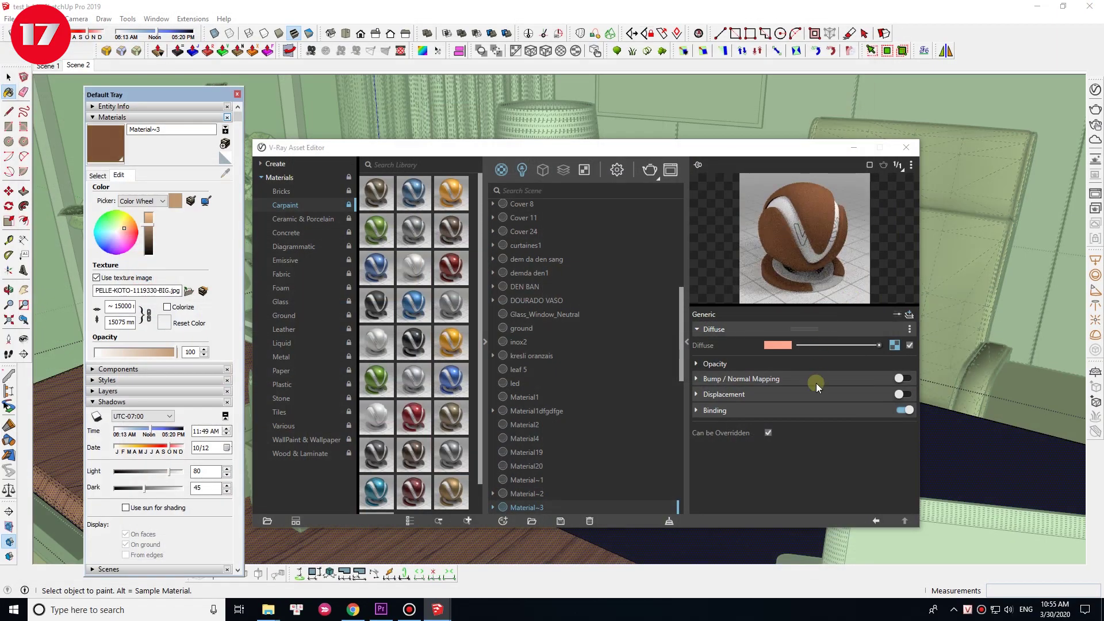
- Add a Reflection layer to the leather with glossiness 0.6
click(884, 362)
text(6)
key(Return)
- Enable bump mapping with the Jacky_Chair_Leather_gloss bitmap at amount 0.1
click(909, 314)
click(733, 460)
click(895, 475)
click(868, 281)
scroll(701, 323, down, 5)
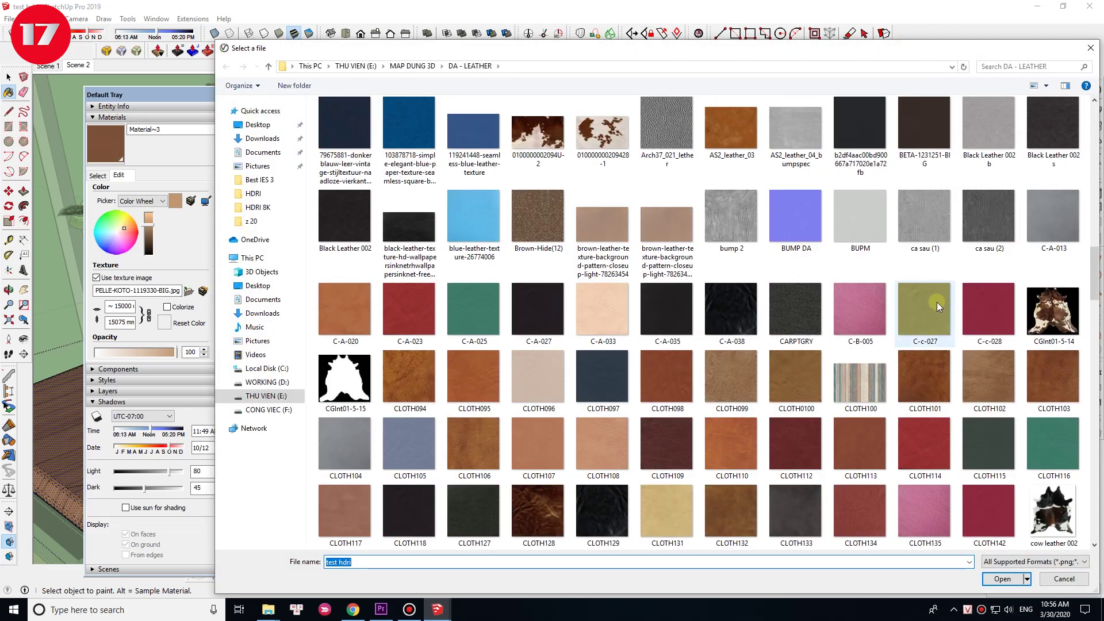
scroll(936, 302, down, 5)
scroll(804, 316, down, 5)
scroll(750, 329, down, 5)
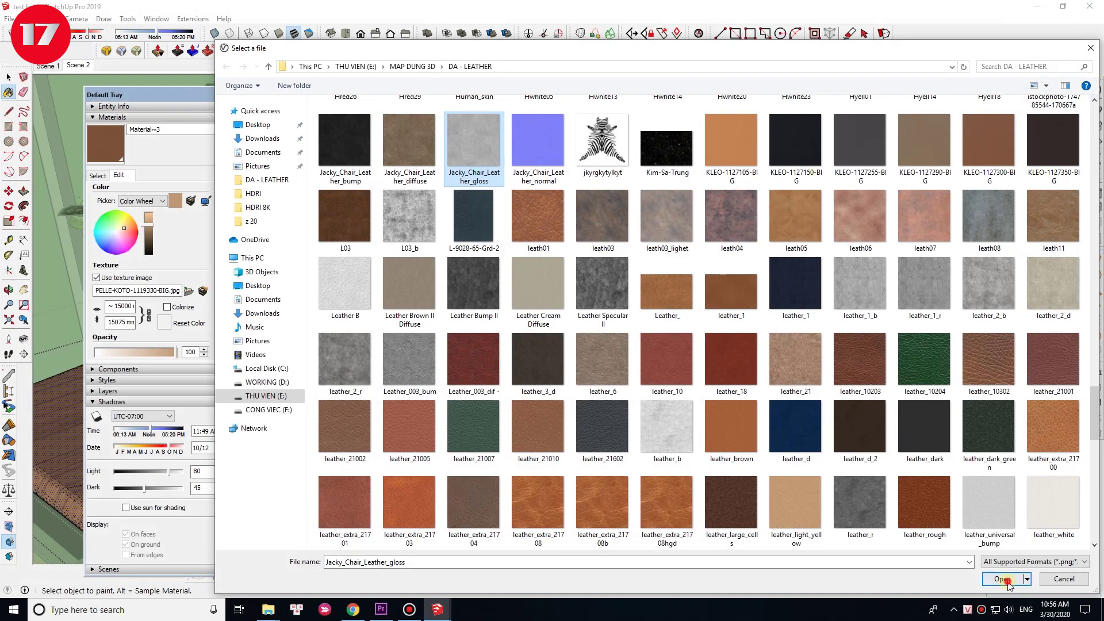
click(1002, 579)
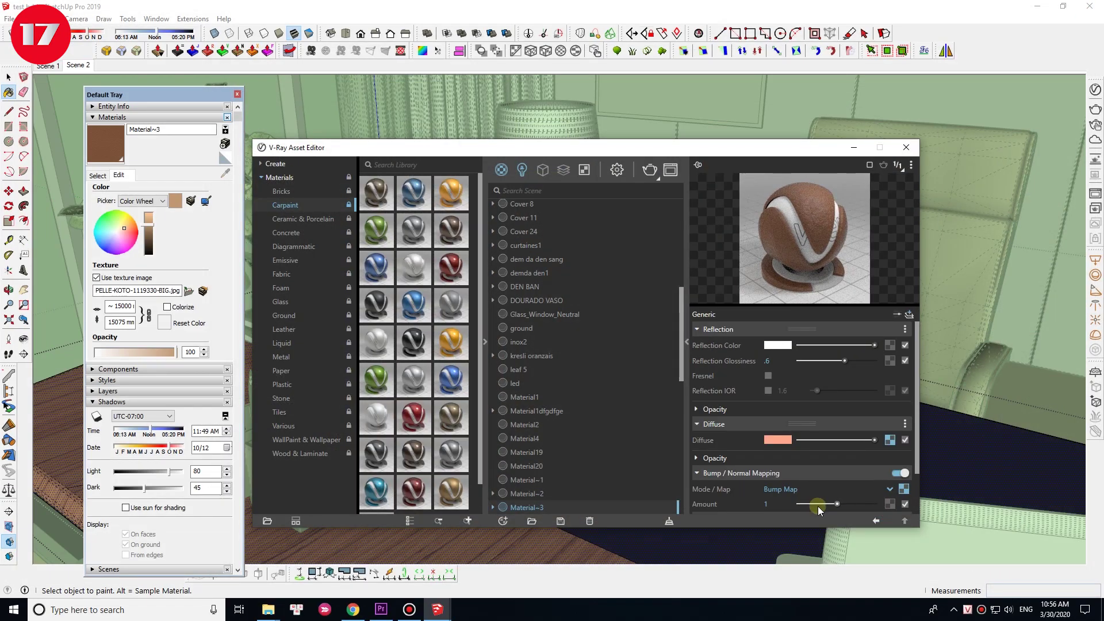
click(773, 504)
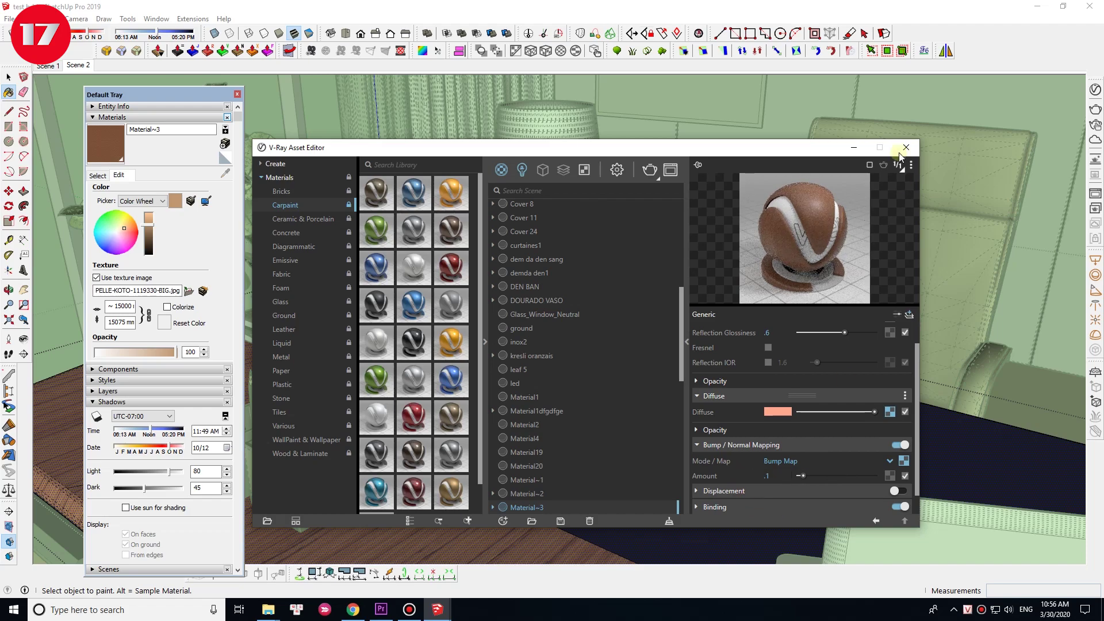
click(904, 148)
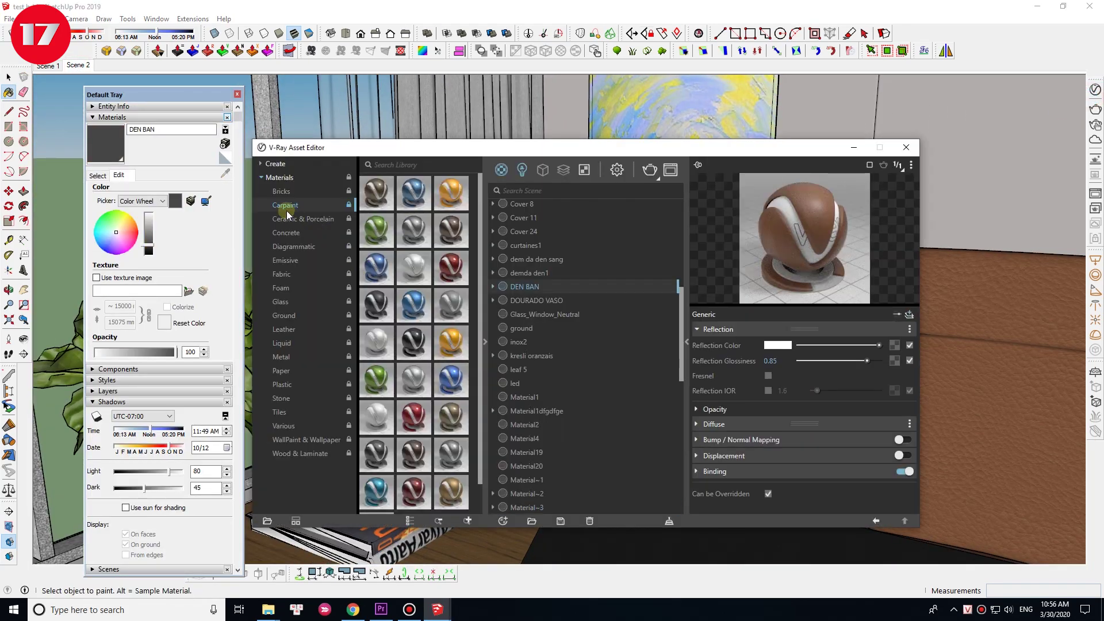
- Add CarPaint_Simple_Black to the scene and apply it to the desk lamp's base
drag(423, 339, 604, 328)
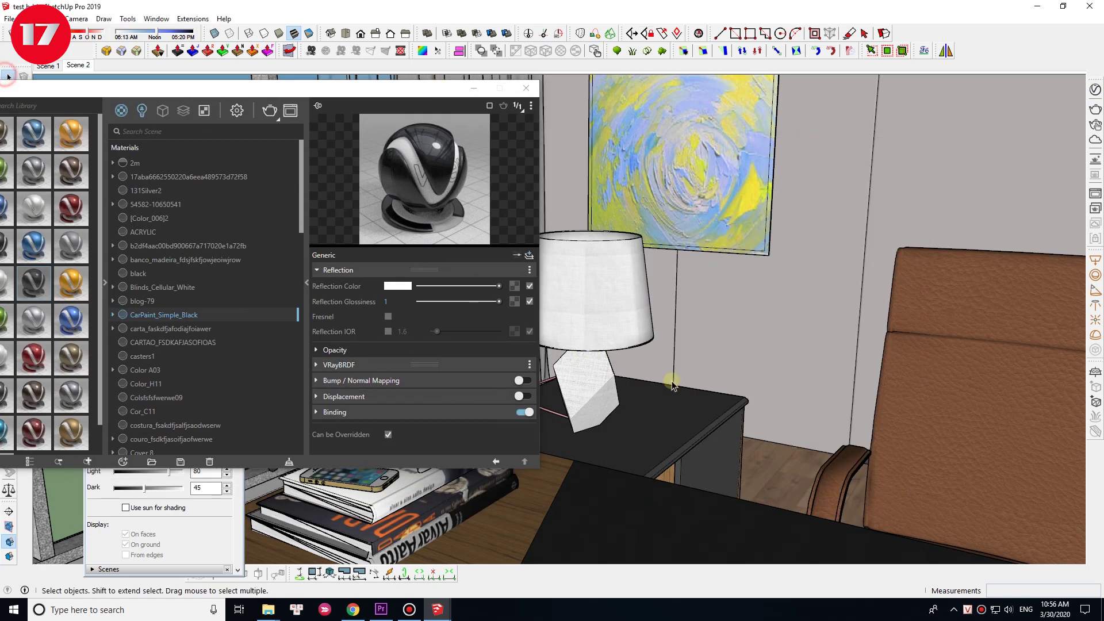
double_click(604, 382)
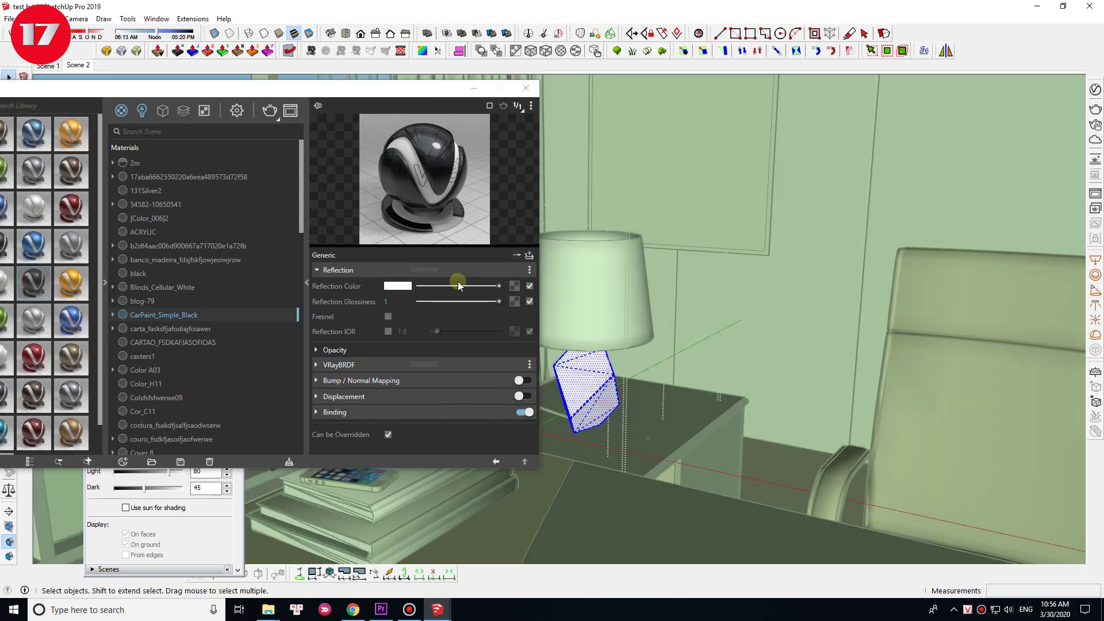
right_click(198, 316)
click(230, 360)
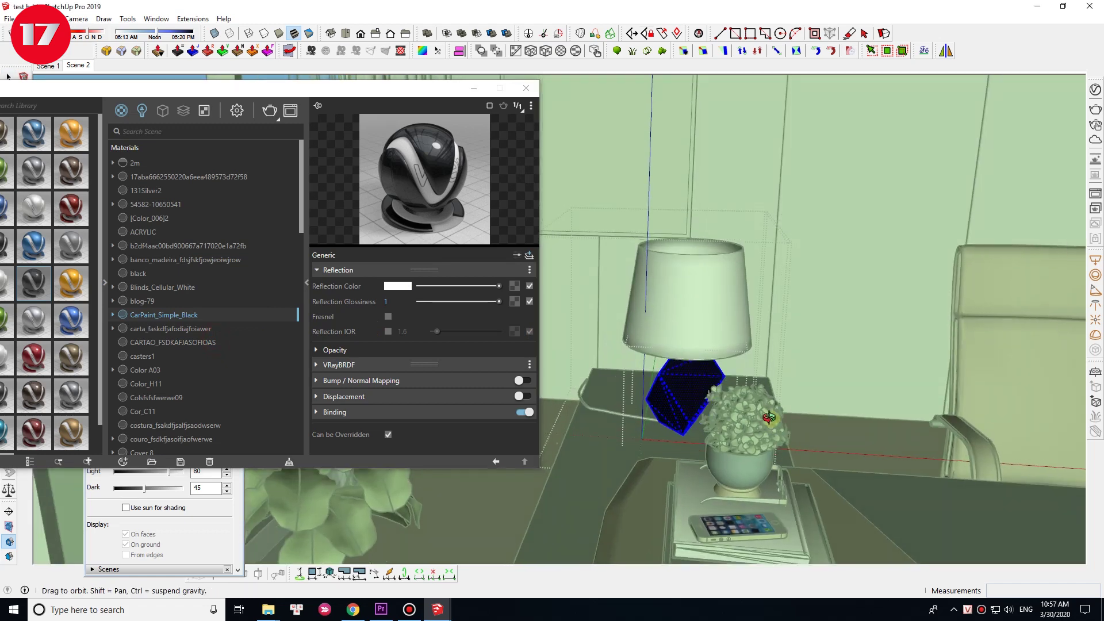
click(628, 423)
key(b)
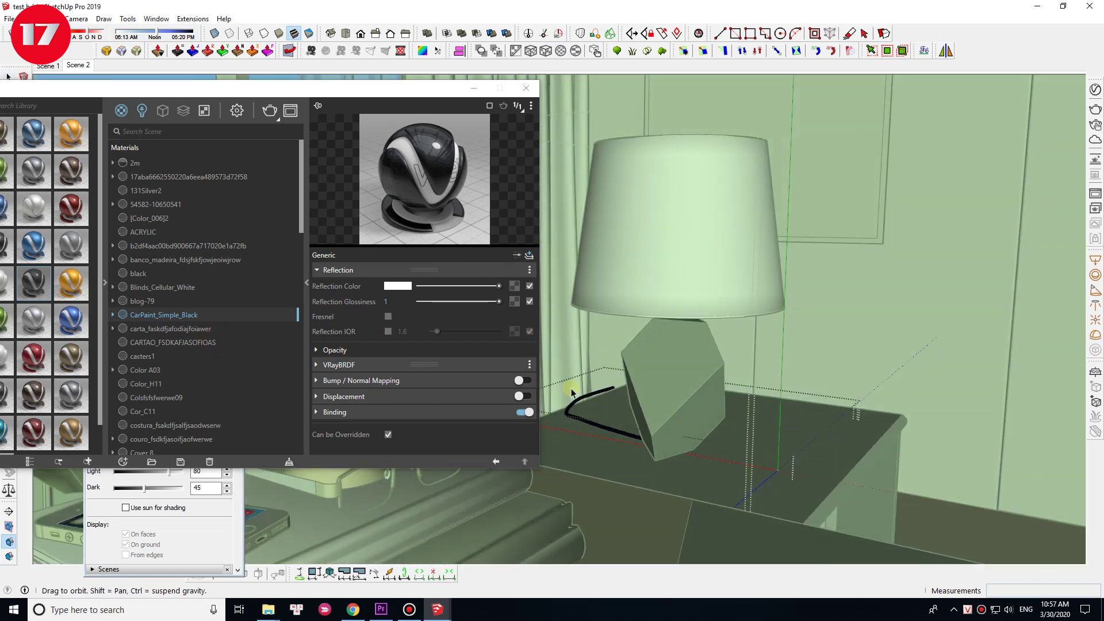
- Select the lamp's cord, socket and stem, then leave the lamp group
scroll(619, 415, up, 10)
key(space)
click(641, 355)
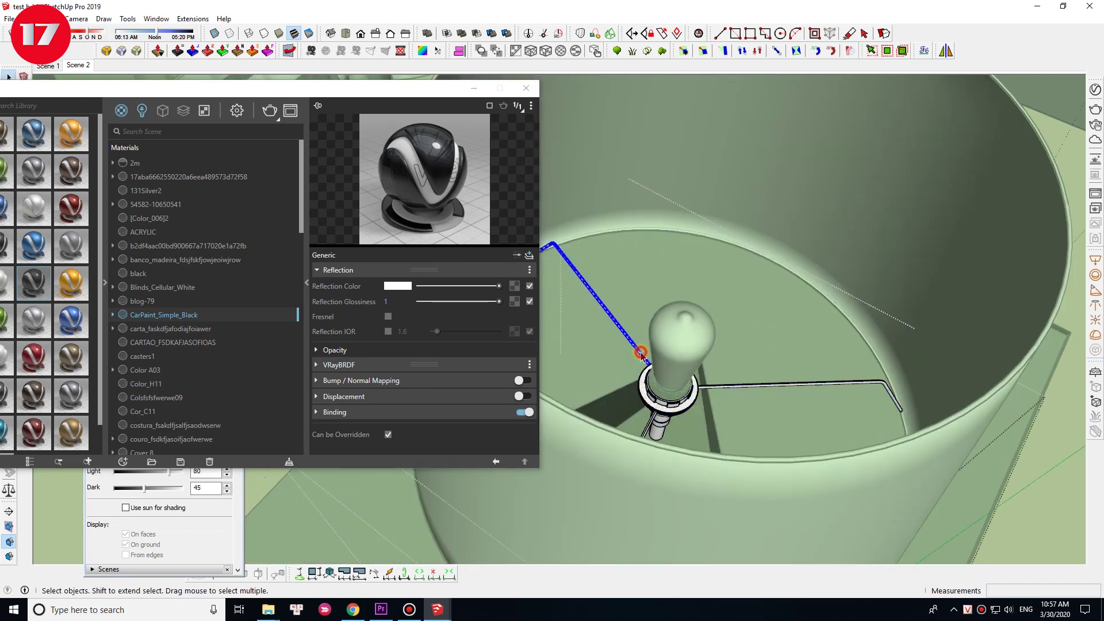
triple_click(642, 356)
scroll(684, 428, up, 2)
key(space)
key(Escape)
drag(303, 199, 301, 284)
- Inspect the led material and the bulb's socket ring, then zoom out to the room
click(134, 338)
double_click(724, 343)
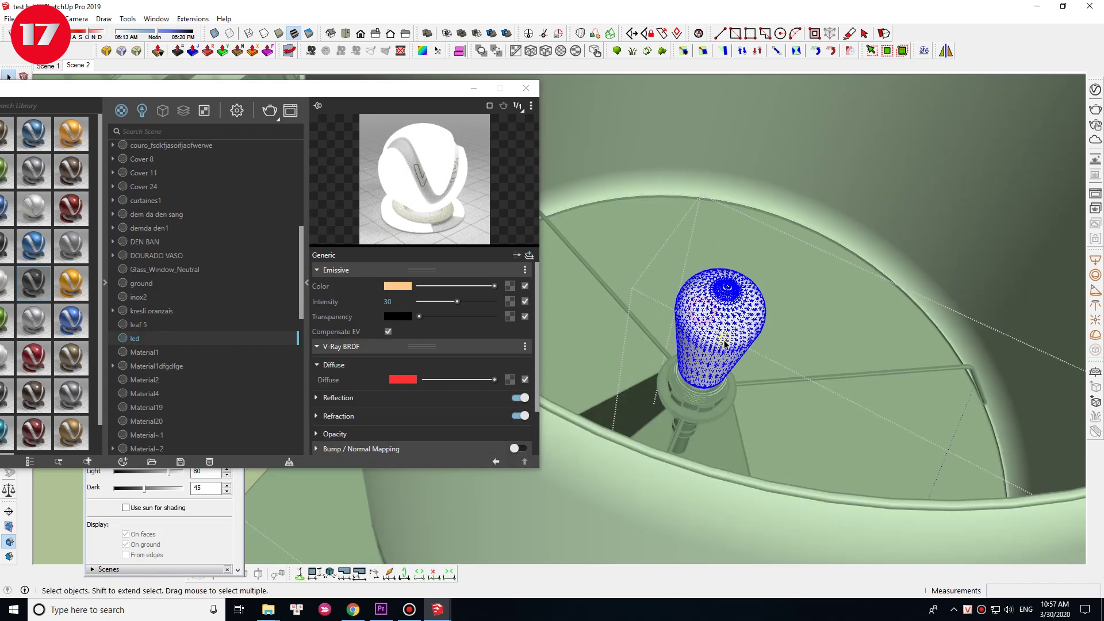
middle_drag(725, 343, 696, 395)
click(695, 395)
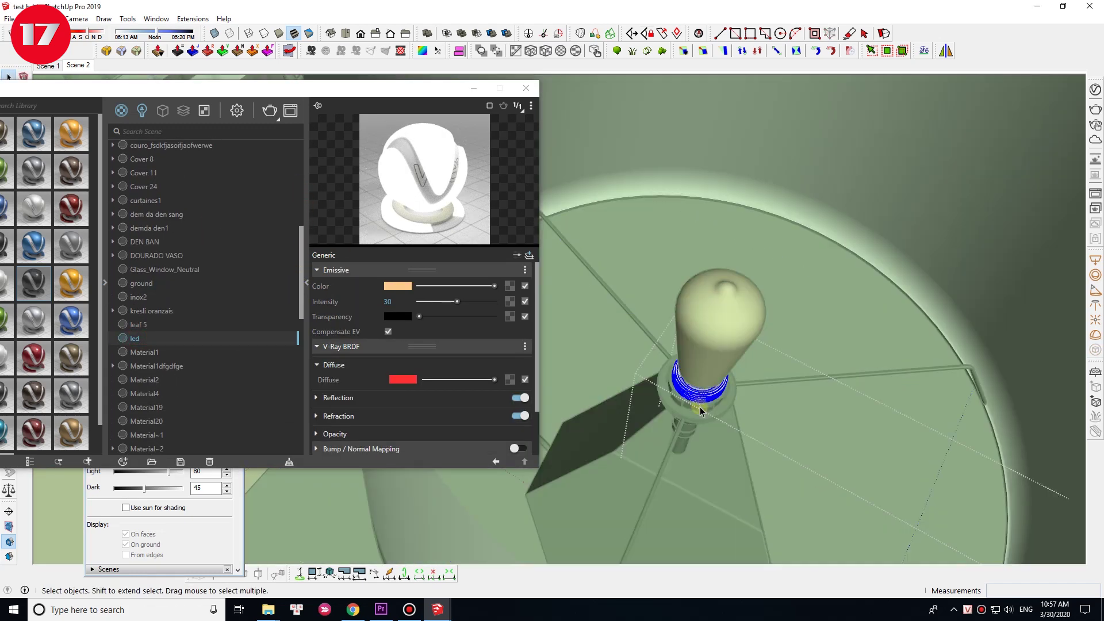
key(b)
alt+click(697, 408)
key(space)
key(Escape)
scroll(660, 188, down, 3)
scroll(729, 265, down, 3)
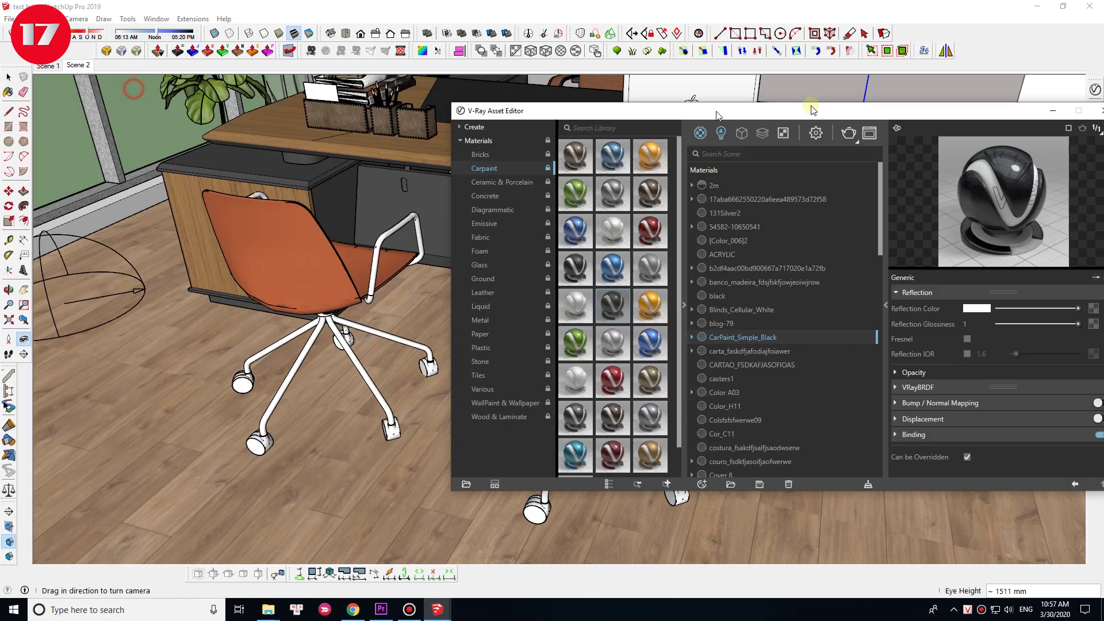
- Open the office chair group for editing with the V-Ray Metal library showing
drag(812, 109, 989, 71)
click(657, 282)
key(space)
click(611, 373)
double_click(611, 374)
- Add Chrome_Polished to the scene and paint the chair's legs, casters and base with it
drag(793, 229, 660, 345)
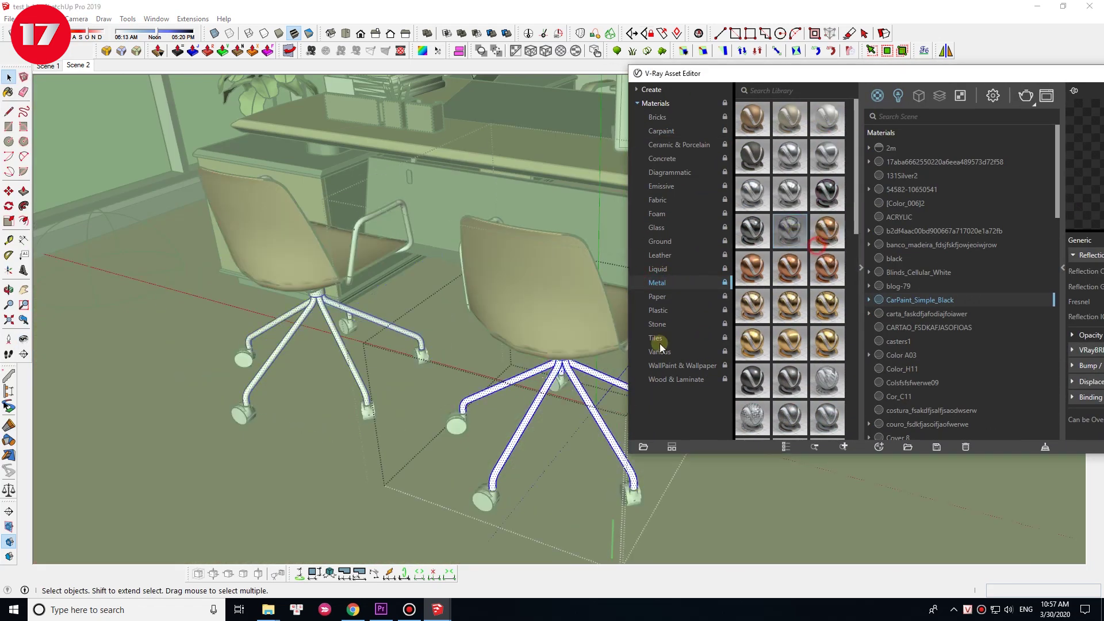
scroll(495, 425, up, 5)
click(448, 477)
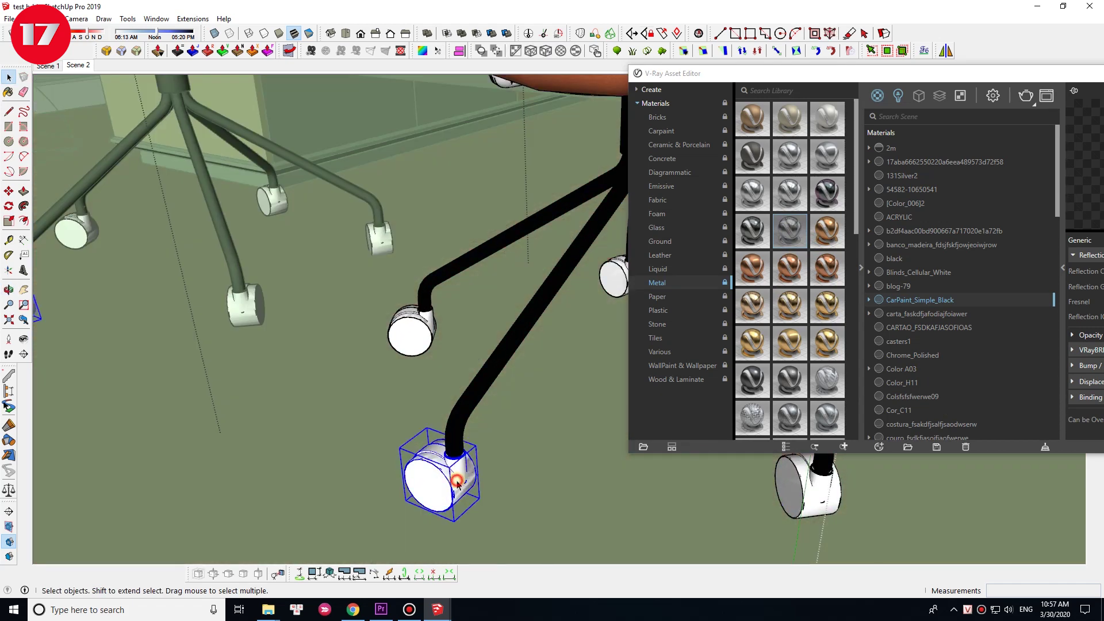
scroll(454, 477, down, 1)
key(b)
key(b)
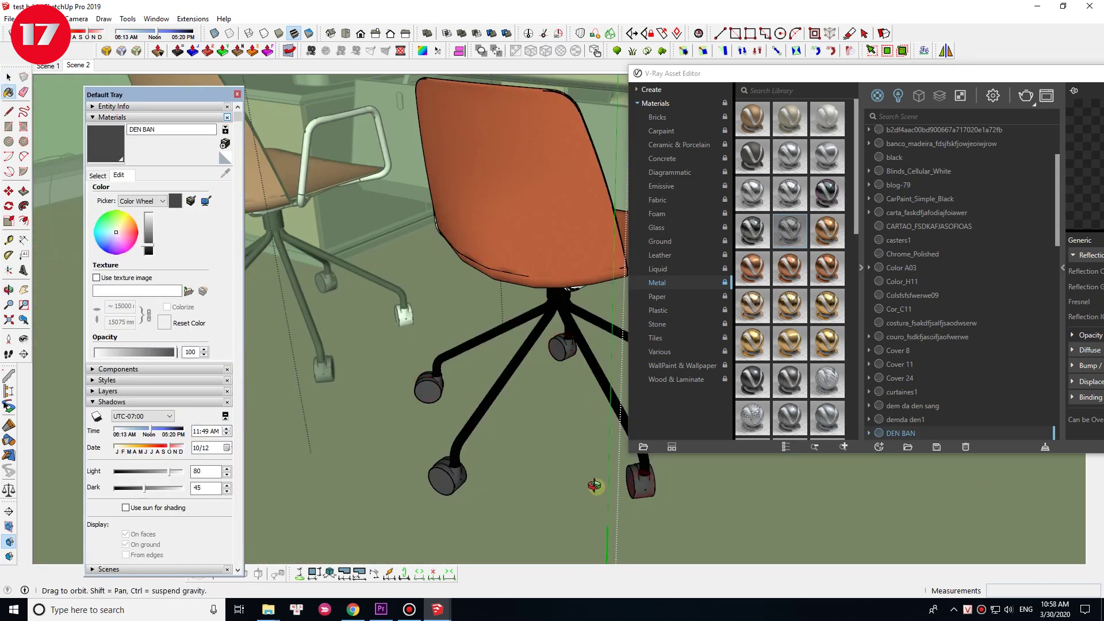
middle_drag(594, 486, 615, 429)
alt+click(506, 309)
middle_drag(506, 309, 453, 179)
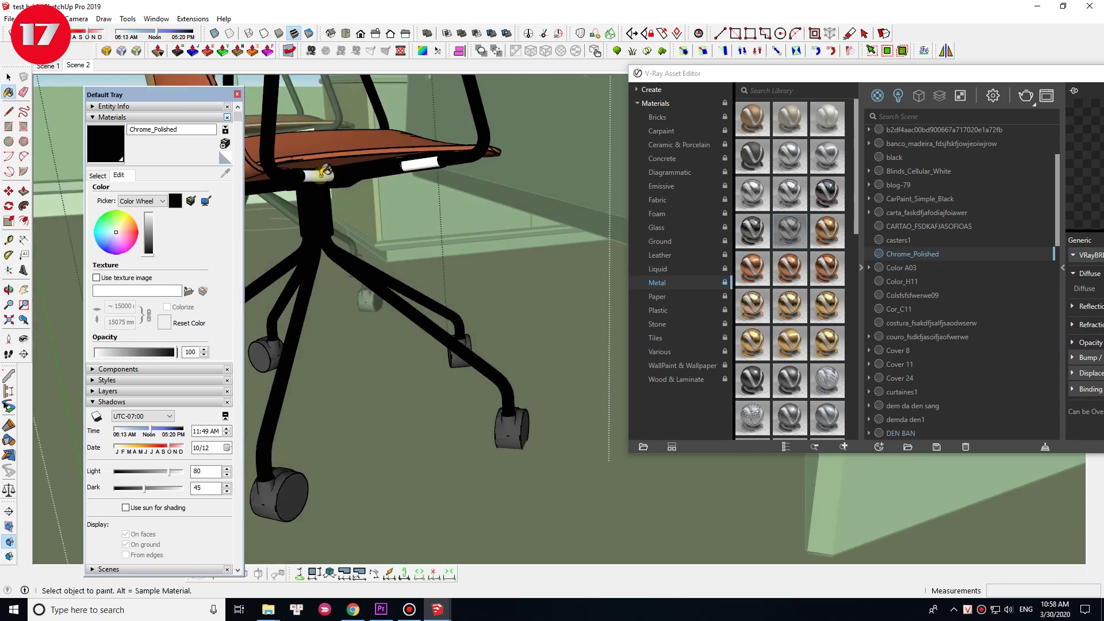
mouse_move(452, 179)
middle_down()
mouse_move(493, 162)
mouse_move(651, 144)
middle_up()
click(586, 107)
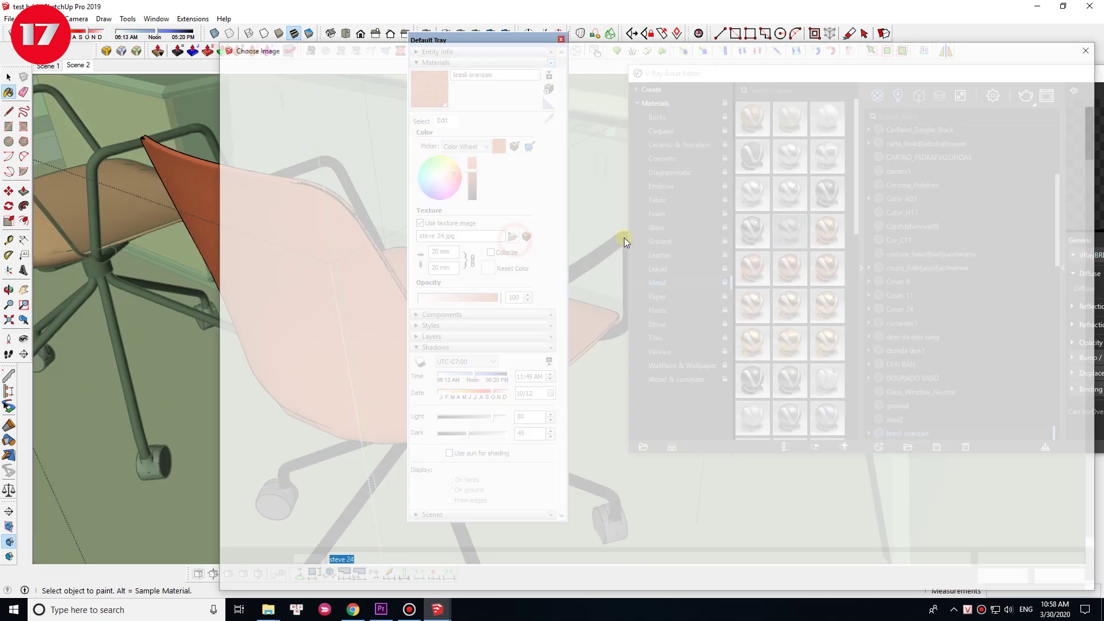
- Load PELLE-ALFA-1425253-BIG as the chair shell texture
scroll(742, 291, down, 5)
scroll(731, 287, down, 5)
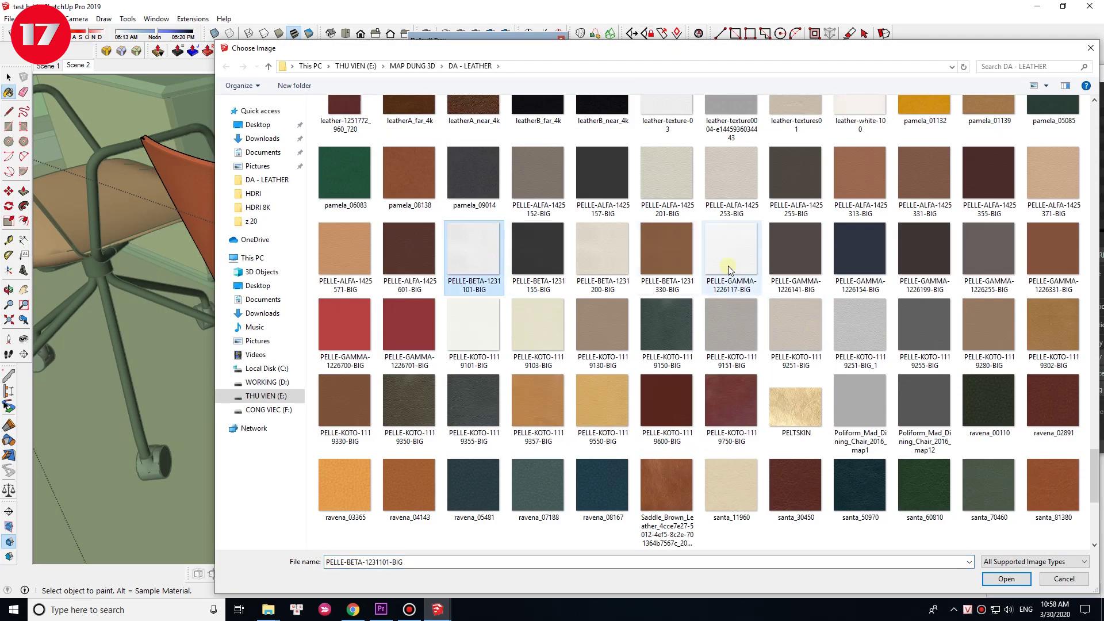
double_click(731, 173)
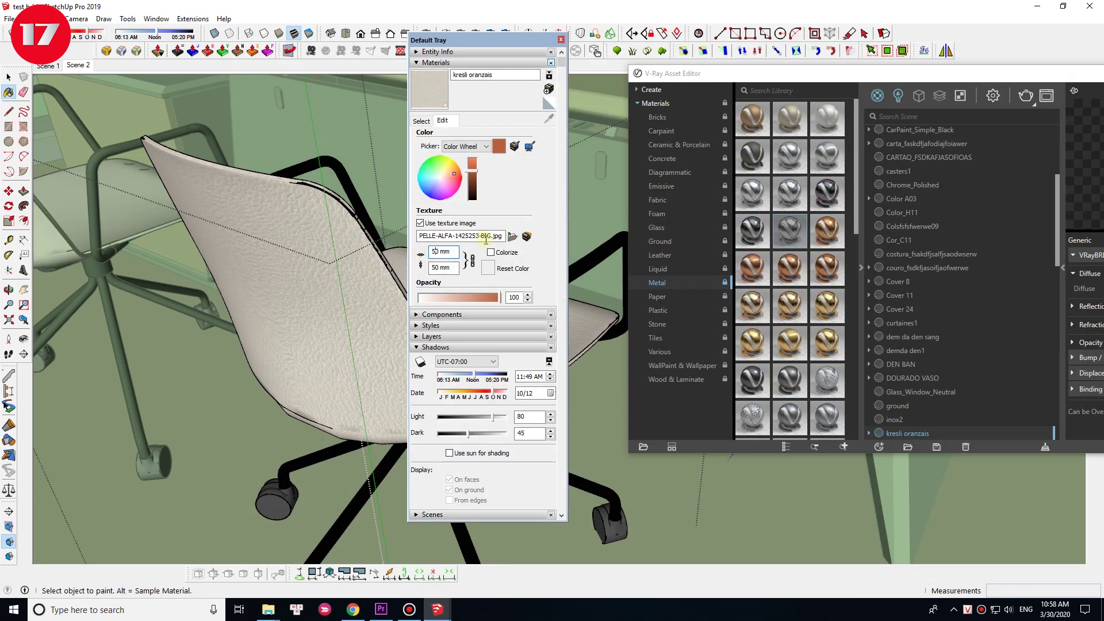
click(561, 39)
drag(1029, 73, 575, 70)
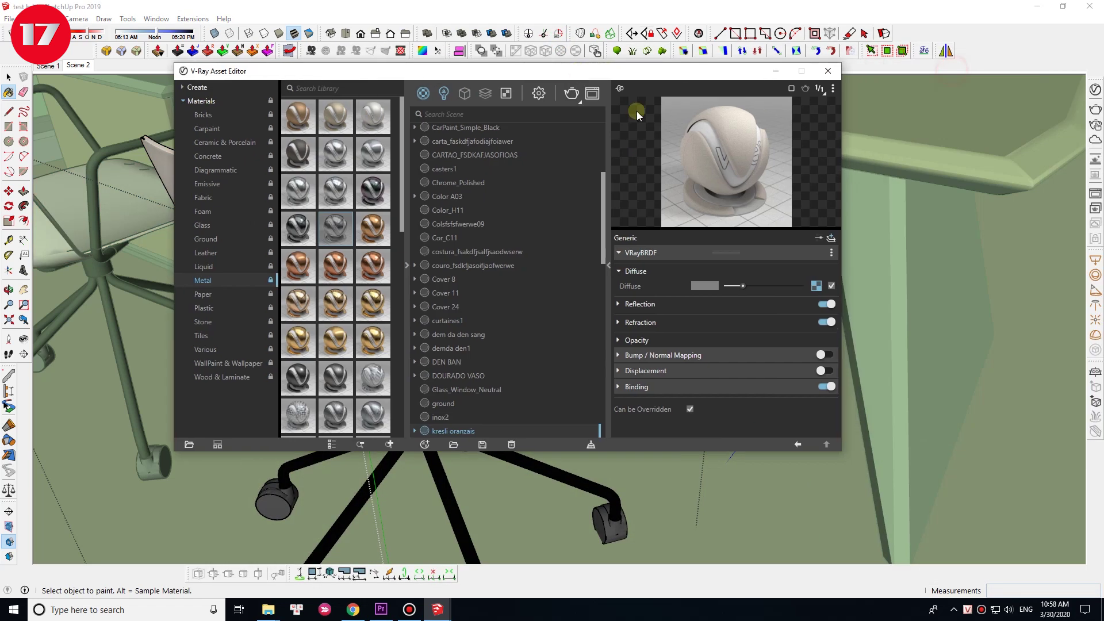
- Add a Reflection layer with 0.65 glossiness to the chair shell material
click(831, 252)
click(819, 273)
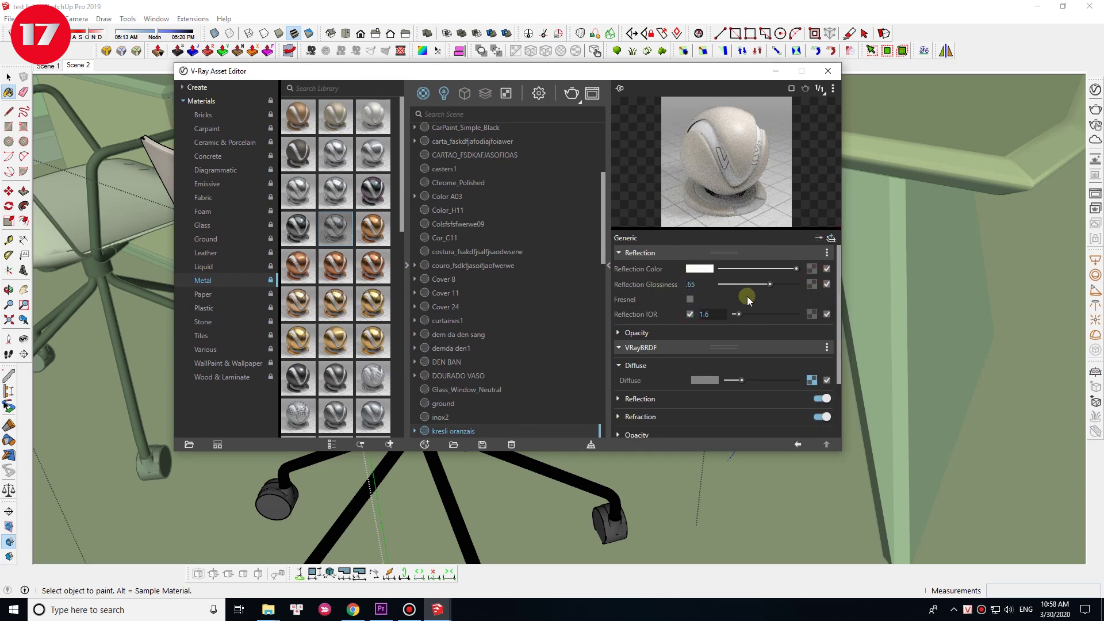
click(828, 70)
scroll(564, 280, down, 10)
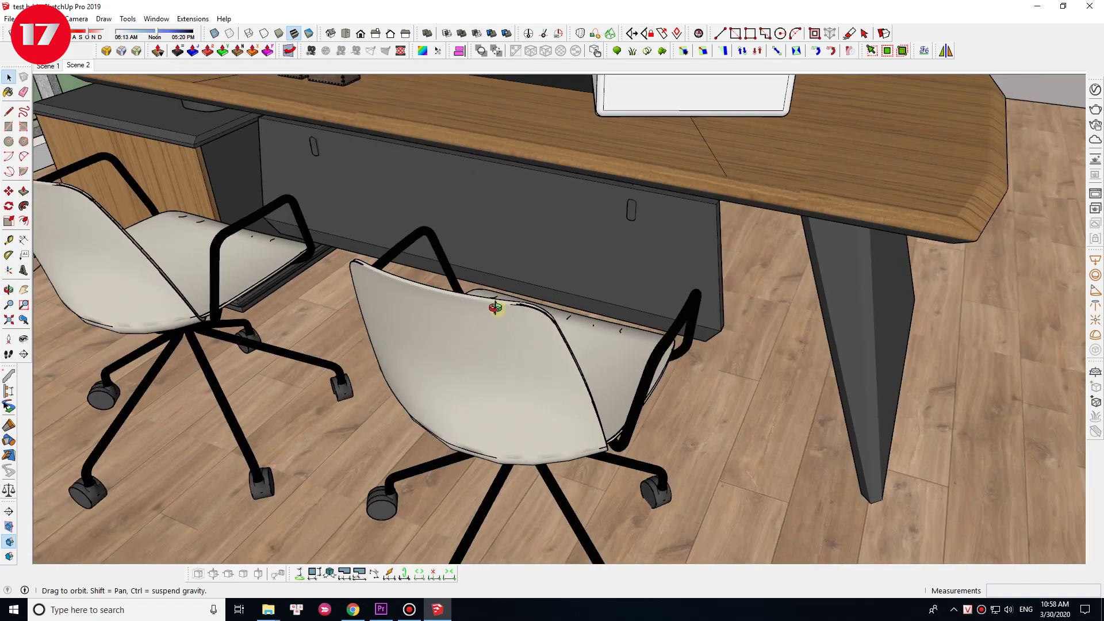
scroll(693, 154, up, 10)
key(b)
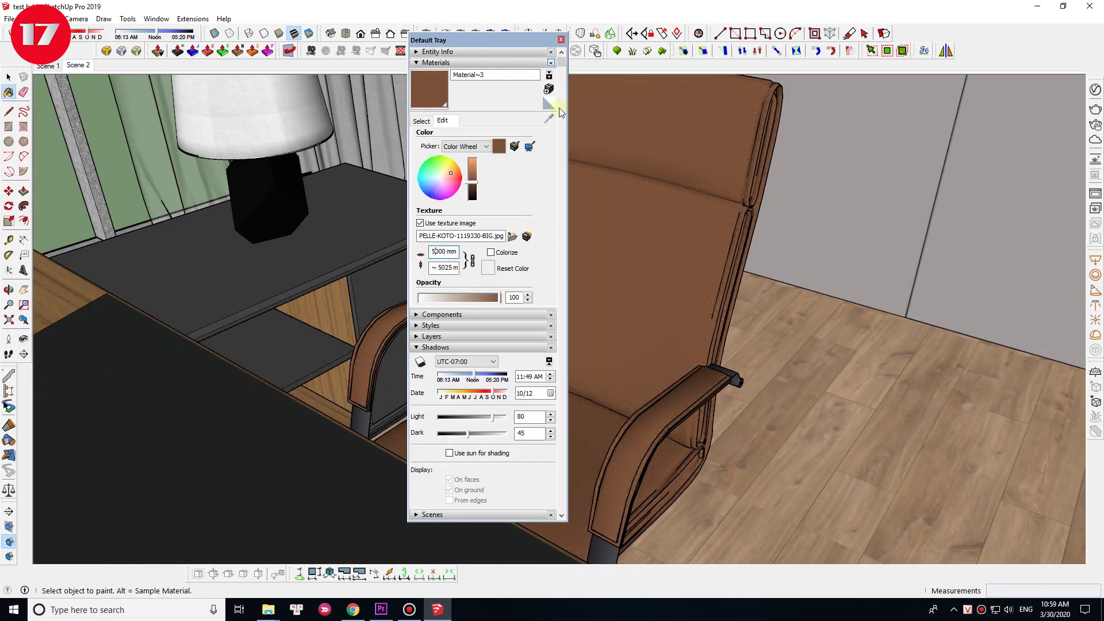
click(560, 40)
scroll(592, 115, down, 2)
key(space)
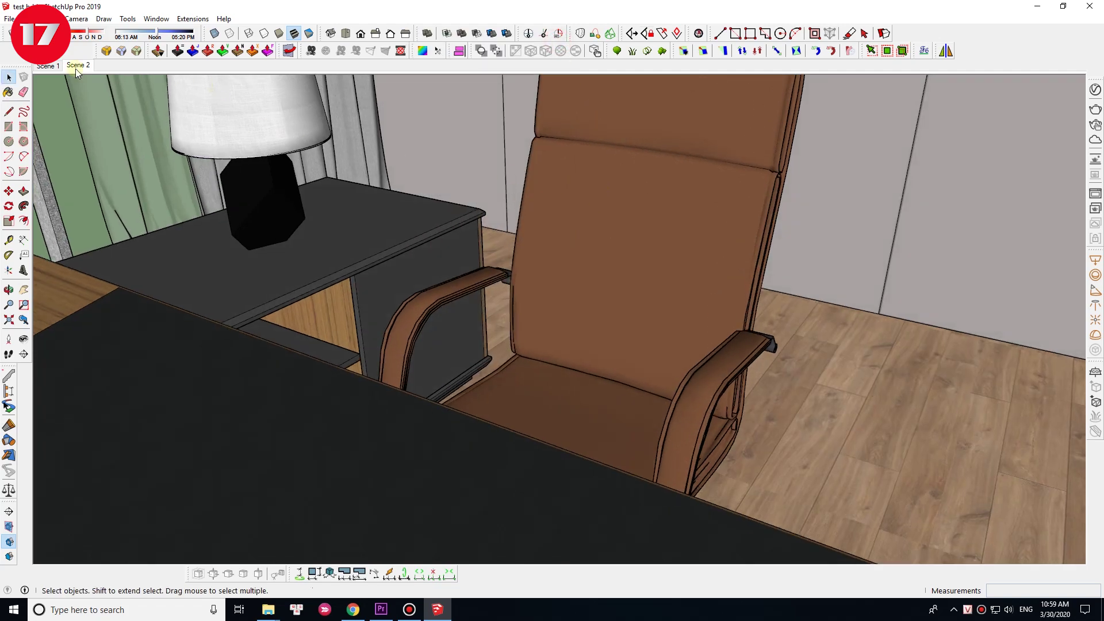
- Sample the Color A03 material from the model with the Paint Bucket
scroll(825, 167, down, 6)
scroll(702, 233, down, 3)
key(b)
click(1097, 91)
drag(459, 39, 253, 43)
alt+click(570, 366)
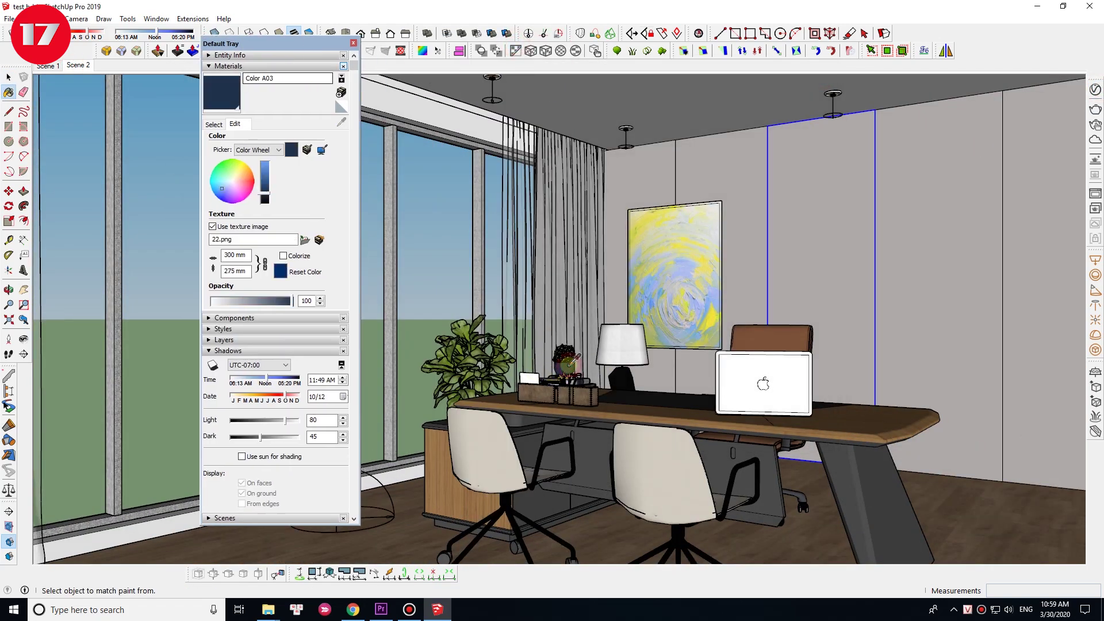
- Change Color A03's V-Ray reflection colour in the Reflection settings
click(1095, 91)
click(654, 309)
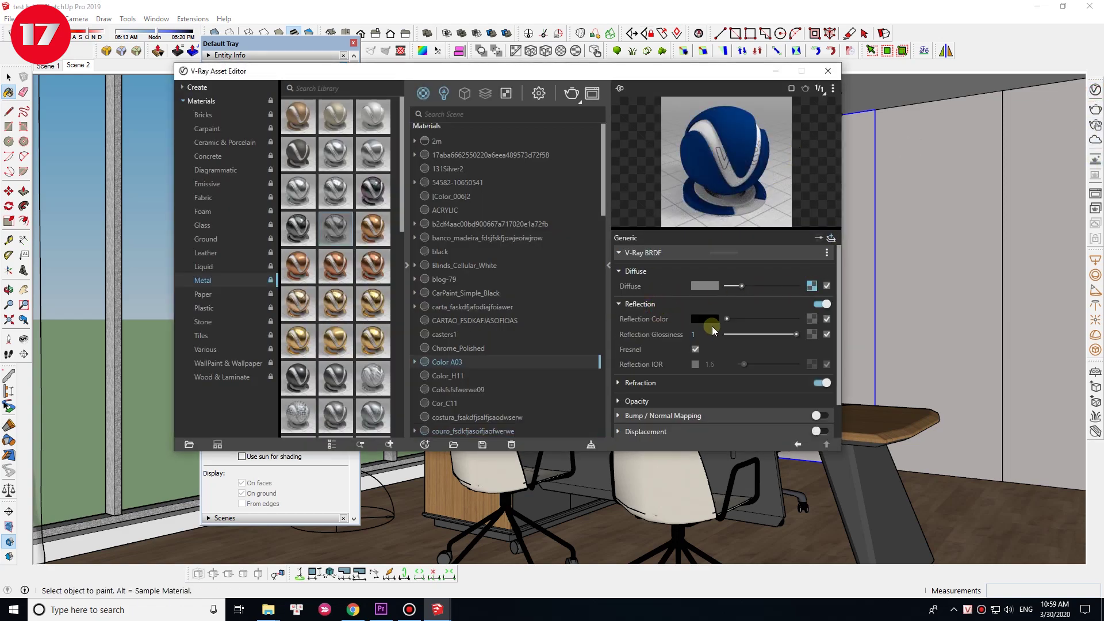
click(704, 301)
key(Escape)
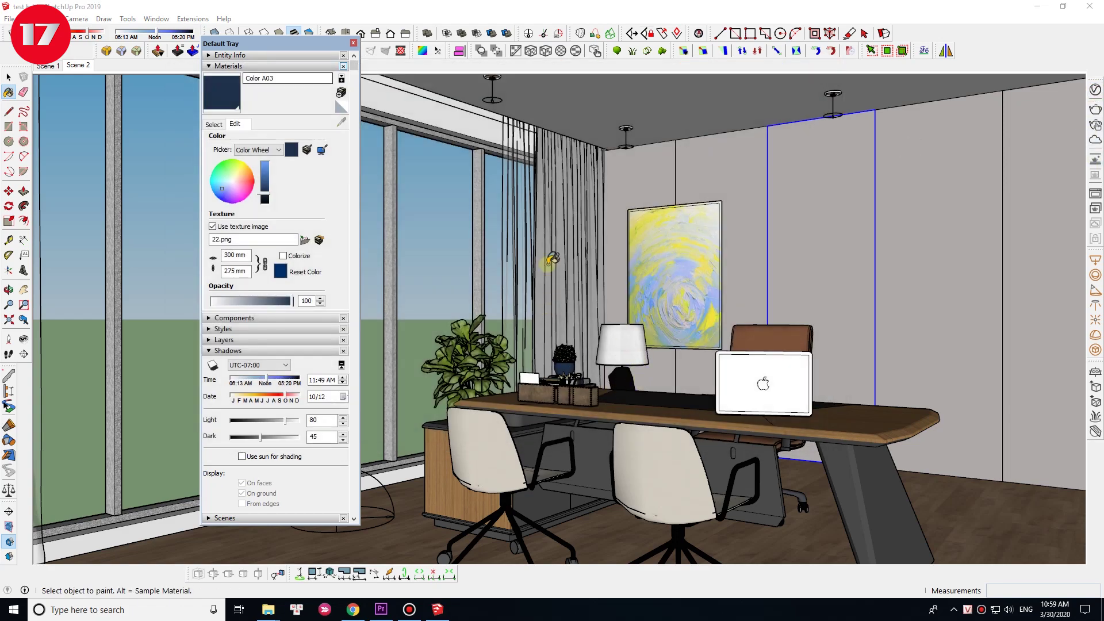
key(space)
scroll(551, 258, up, 5)
mouse_move(772, 259)
middle_down()
mouse_move(643, 347)
mouse_move(597, 322)
middle_up()
- Select the lamp bulb and rename its V-Ray sphere light to Sphere Light LAMPS
click(598, 321)
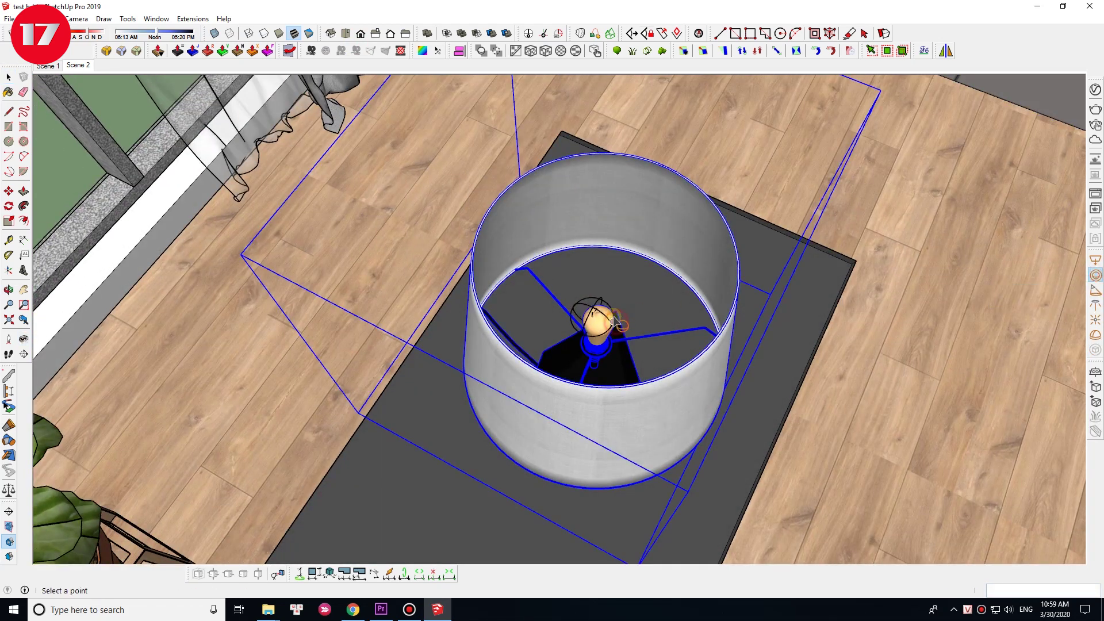
key(space)
click(612, 321)
key(m)
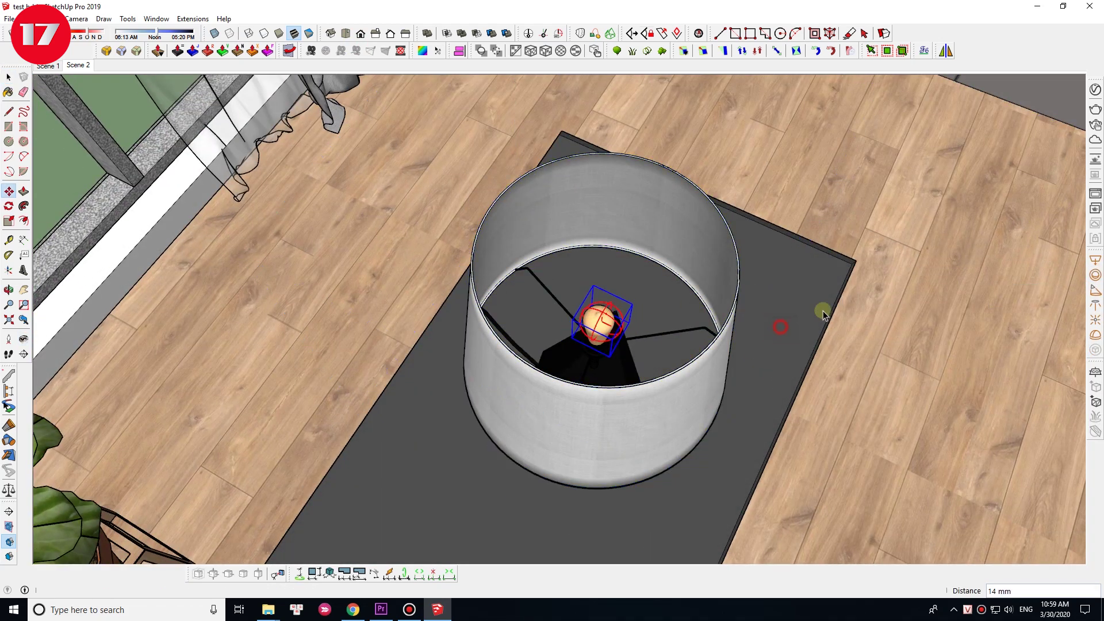
key(space)
click(1095, 89)
click(444, 93)
click(470, 174)
right_click(471, 175)
click(486, 214)
- Set the sphere light to orange with intensity 70 in Radiant power (W)
click(699, 269)
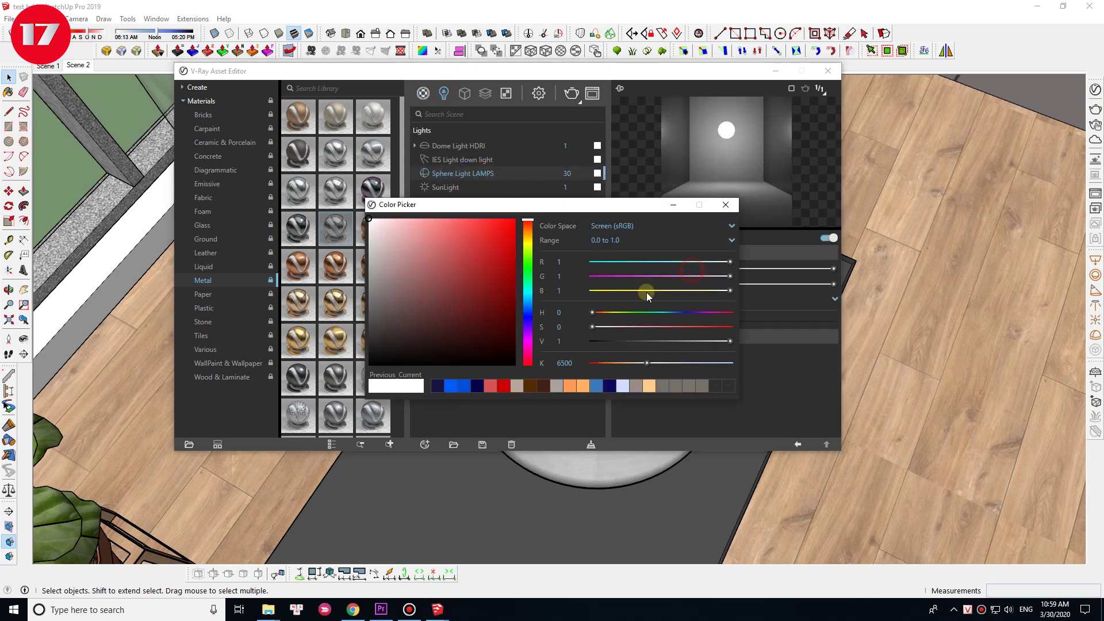
drag(685, 278, 722, 216)
click(722, 214)
double_click(689, 284)
text(70)
click(656, 287)
click(709, 301)
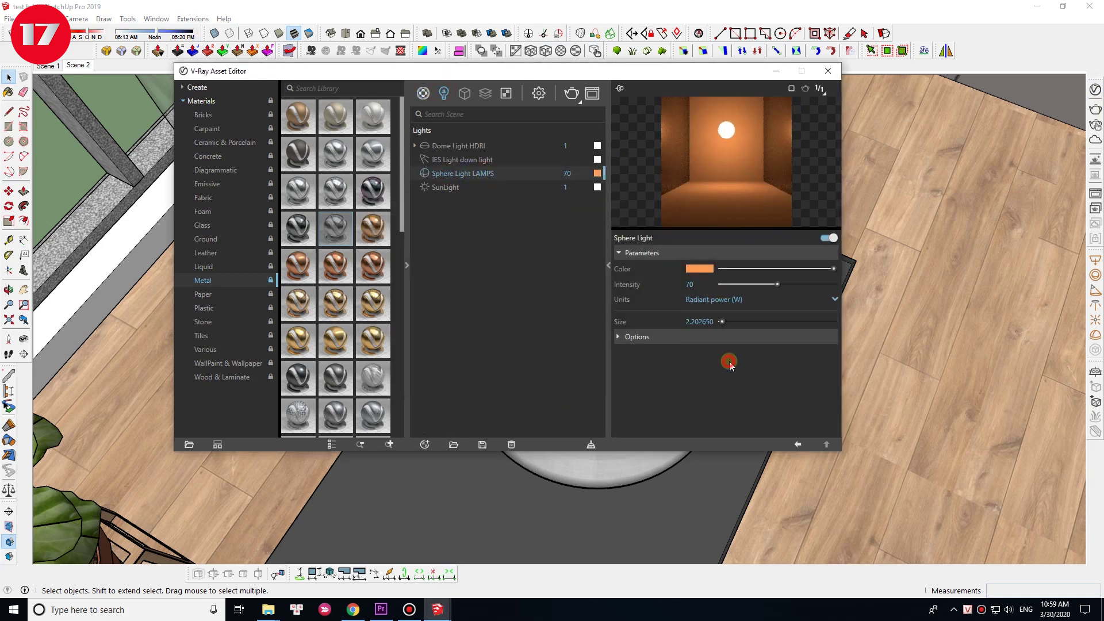
click(726, 360)
click(829, 70)
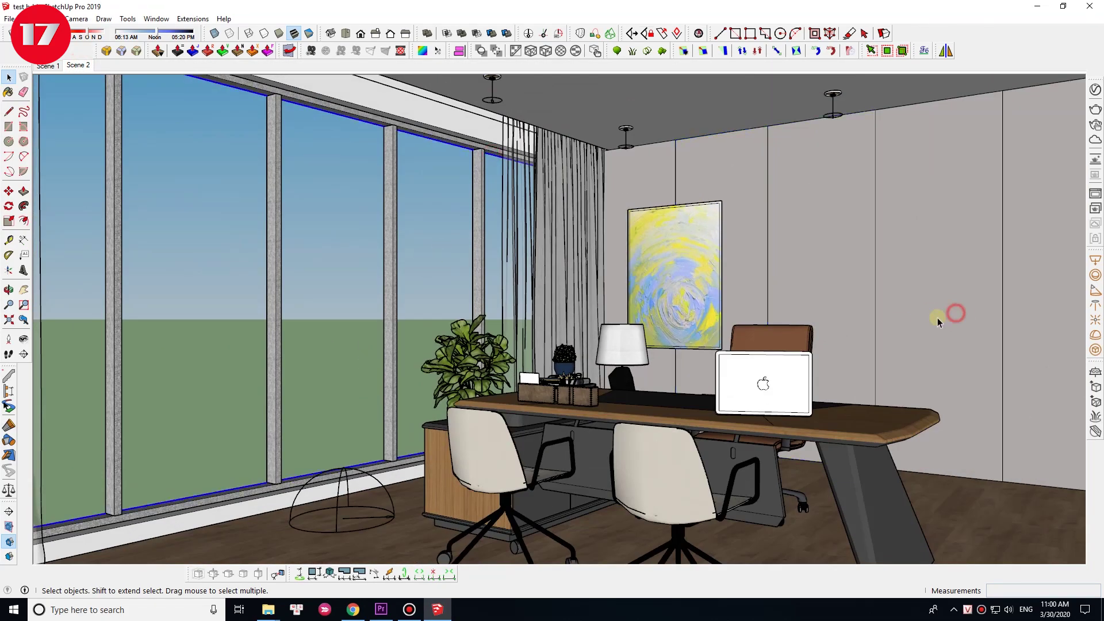
click(937, 322)
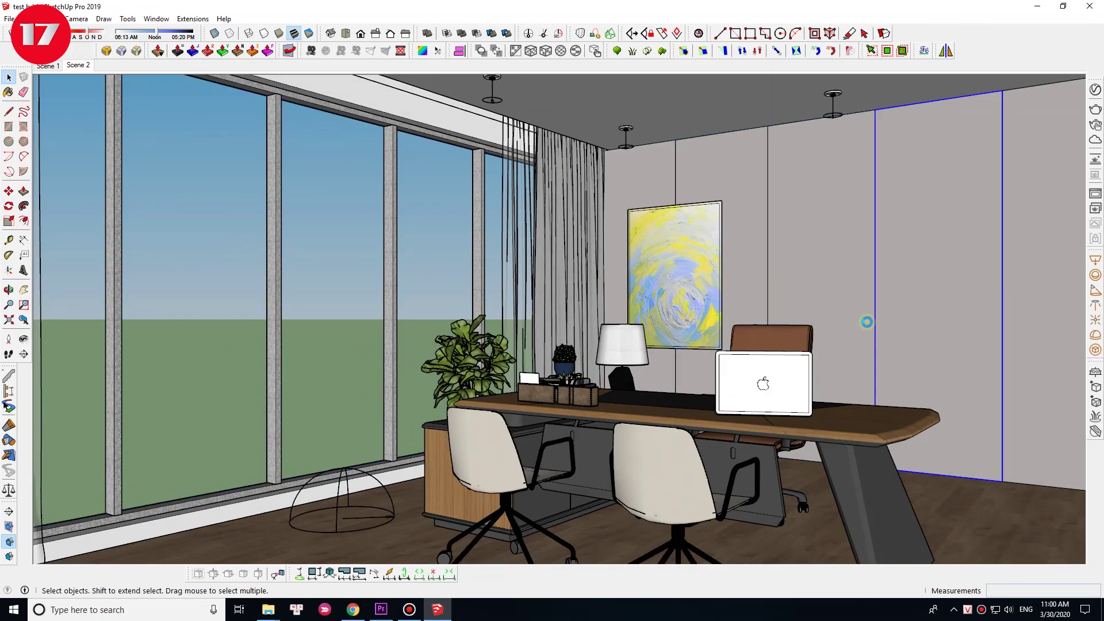
- Set the Dome Light intensity to 10 and run a test render
click(1095, 89)
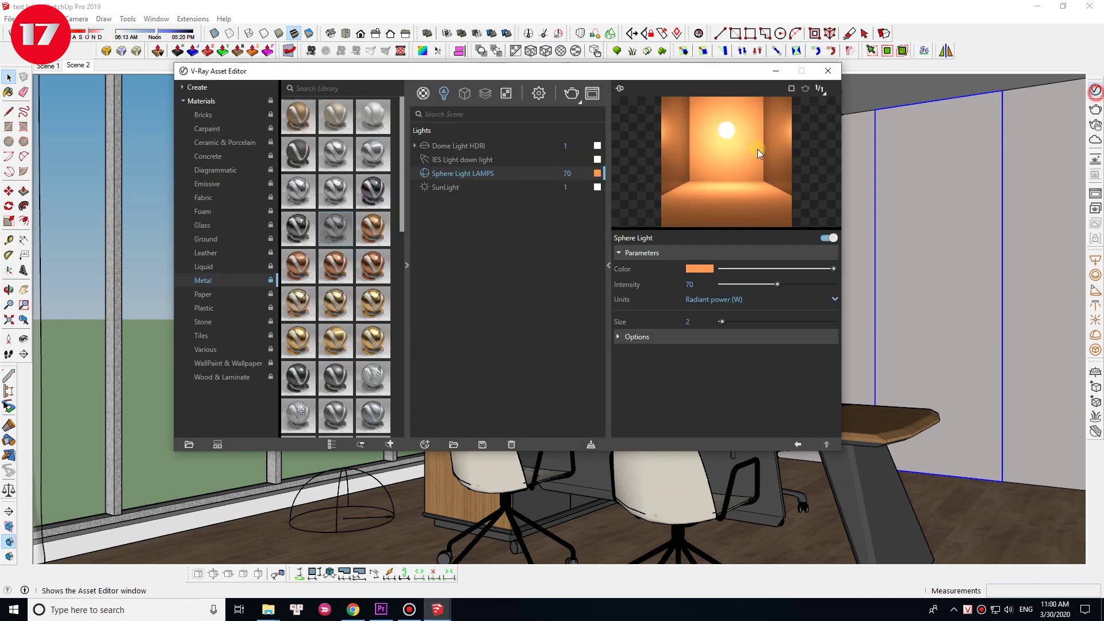
click(446, 187)
click(454, 145)
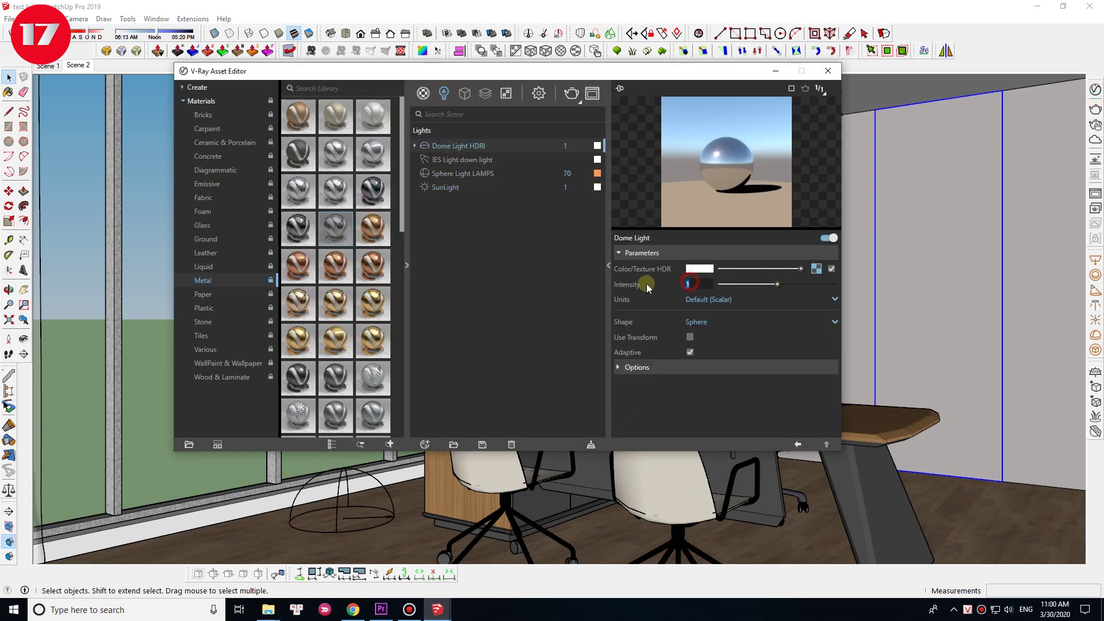
text(10)
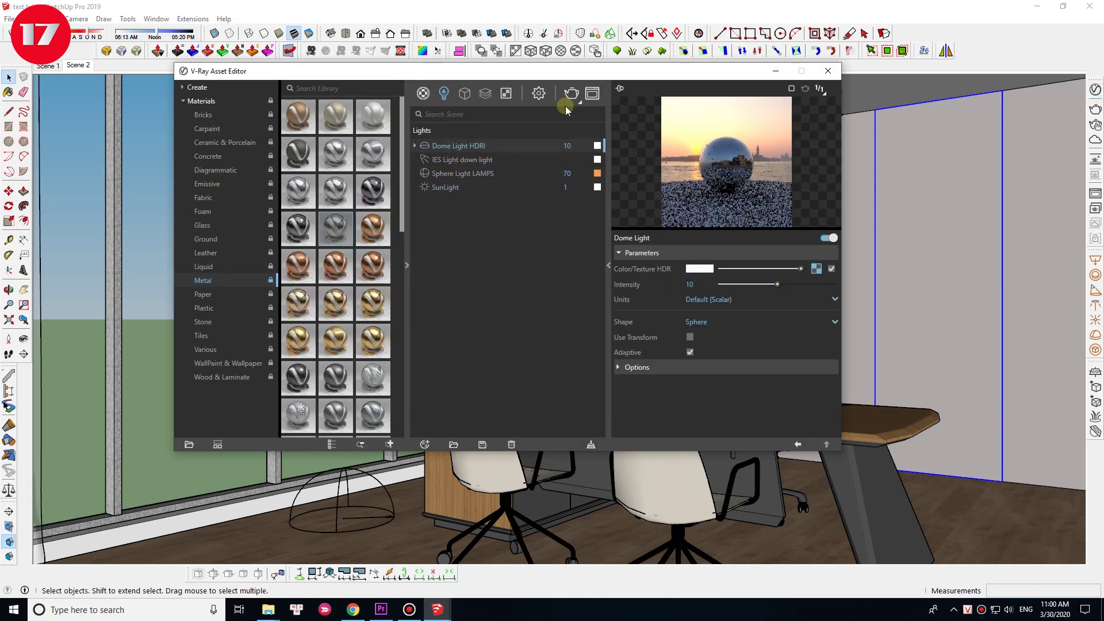
click(570, 93)
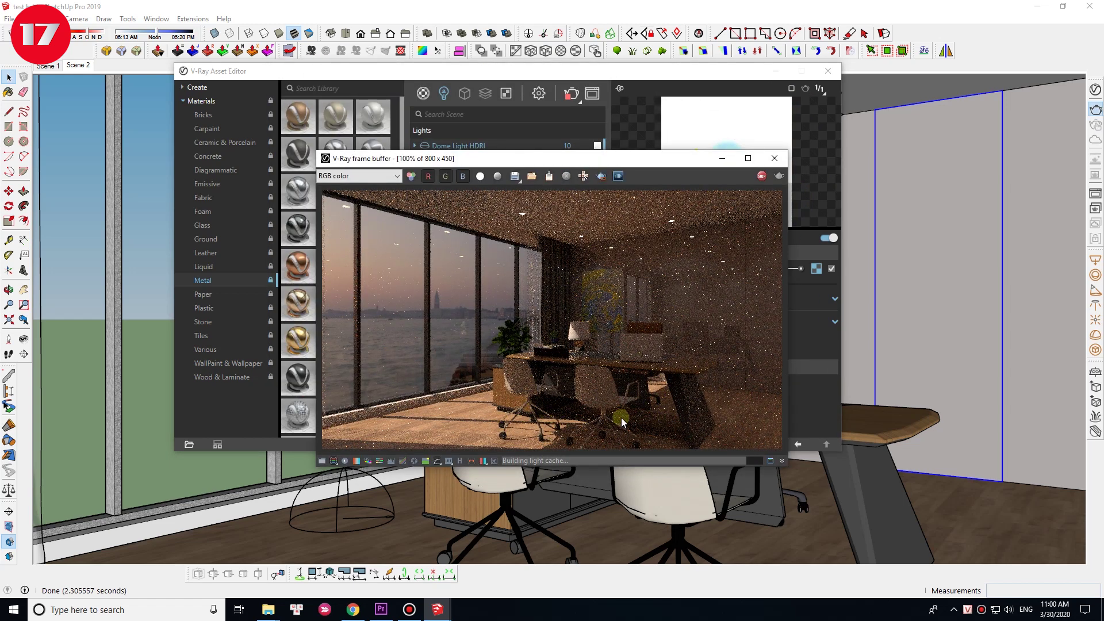
- Give the SunLight size multiplier 6, white ground albedo and the CIE Clear sky model
click(444, 94)
click(439, 188)
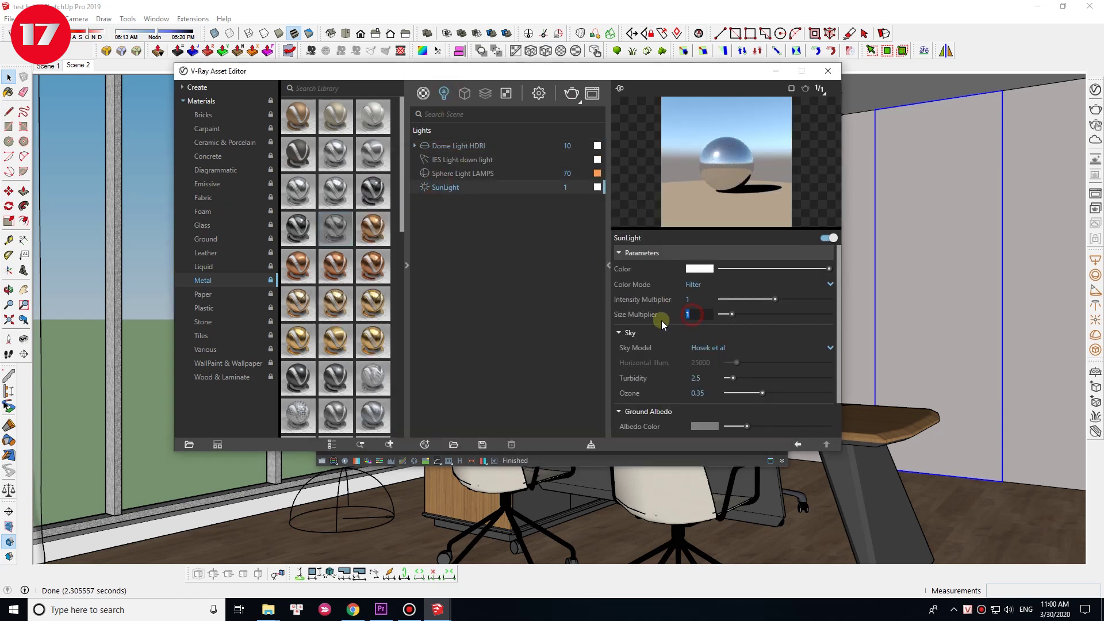
text(6)
click(678, 332)
click(713, 365)
click(651, 335)
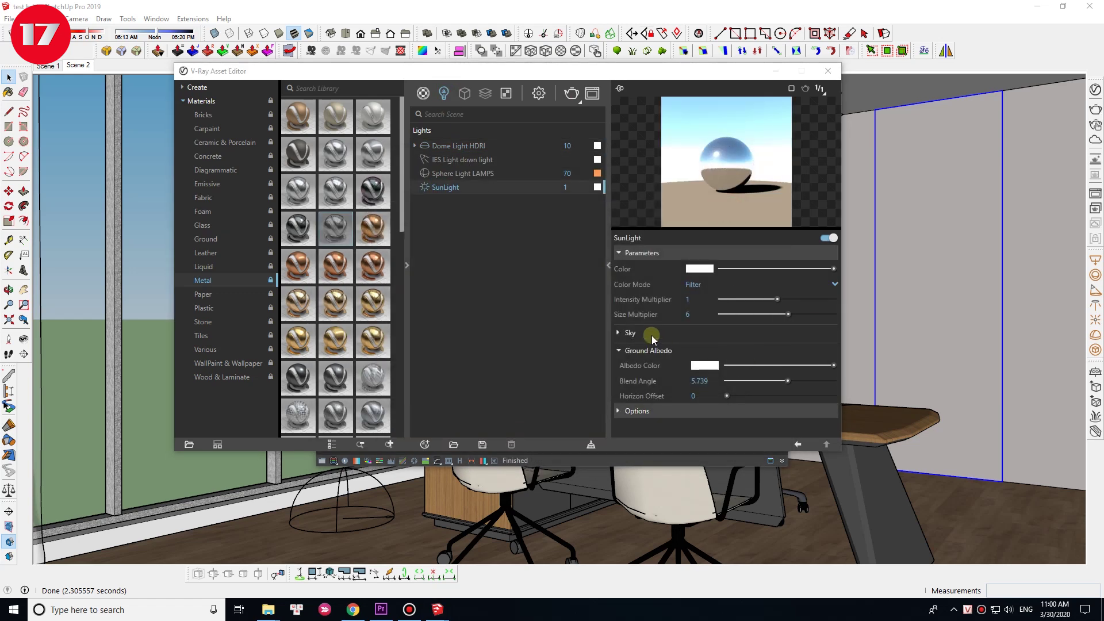
click(700, 378)
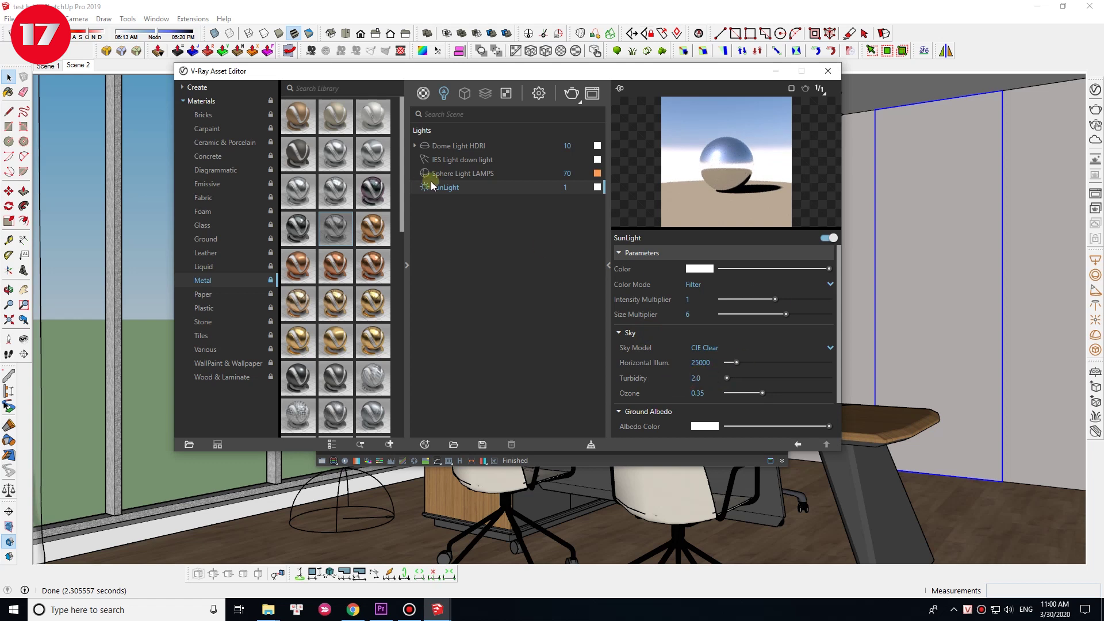
click(538, 94)
click(498, 231)
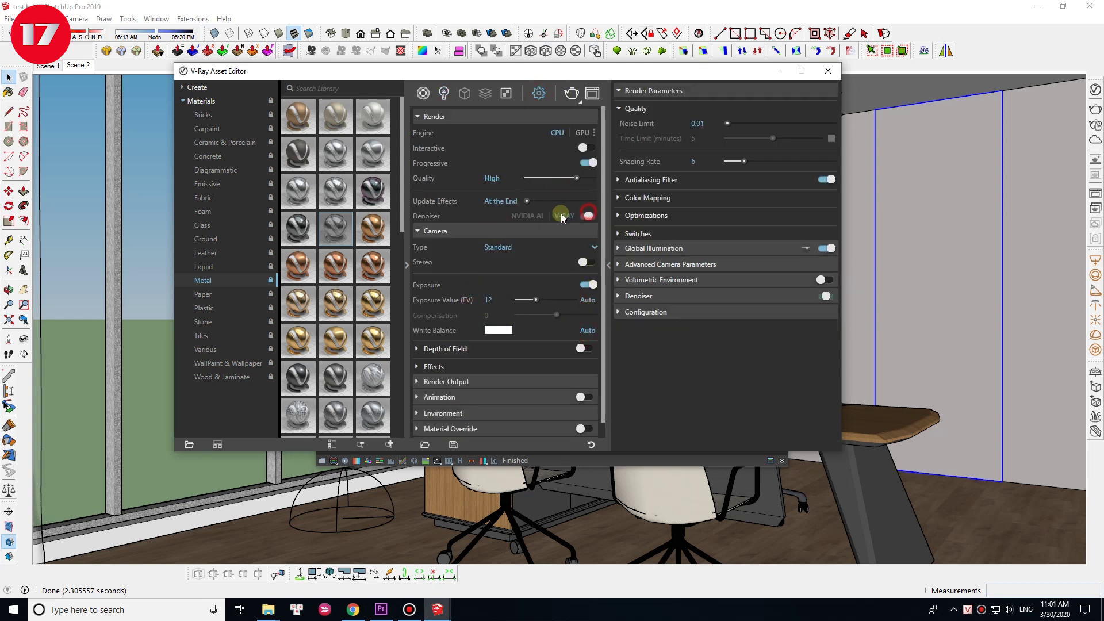
- Set Highlight Burn 0.01, denoiser on, and ambient occlusion radius 8, amount 0.35
click(656, 199)
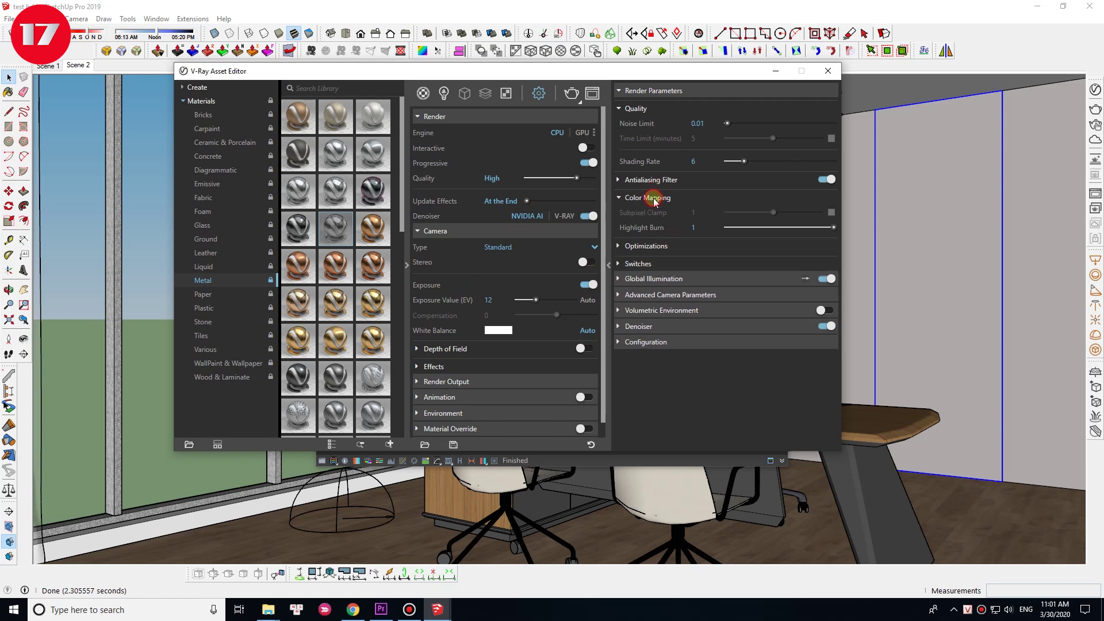
click(646, 246)
click(684, 279)
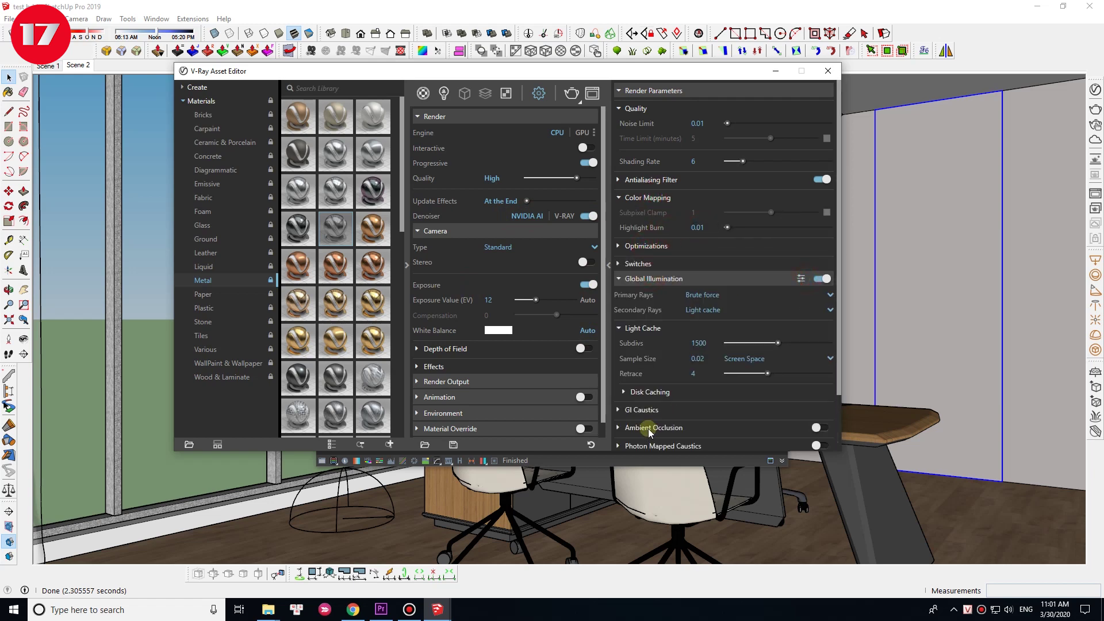
scroll(722, 425, down, 2)
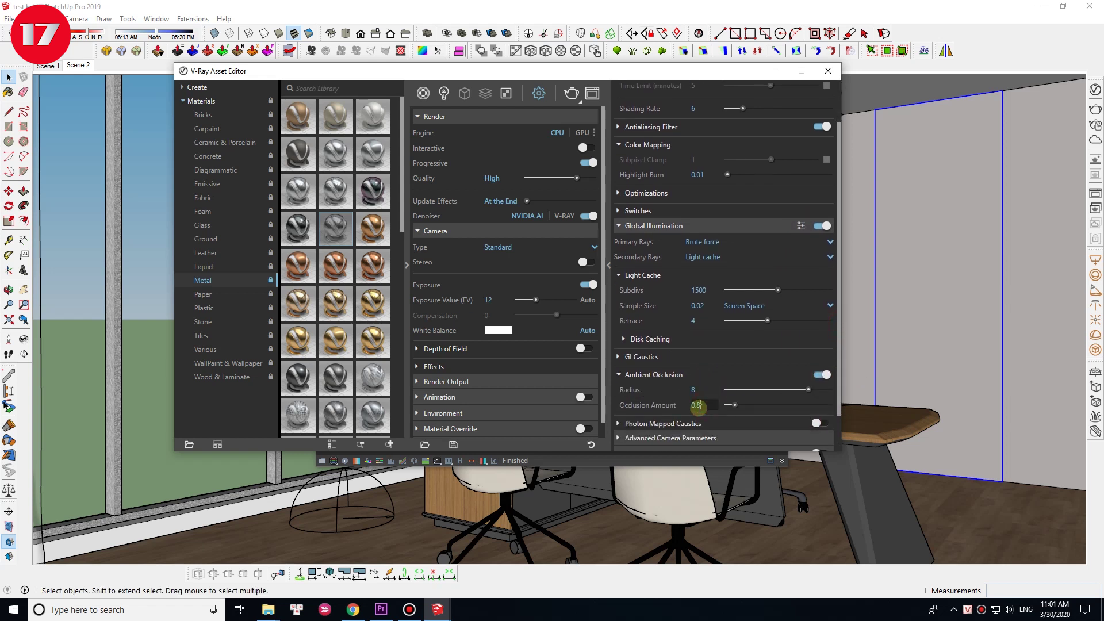
click(512, 231)
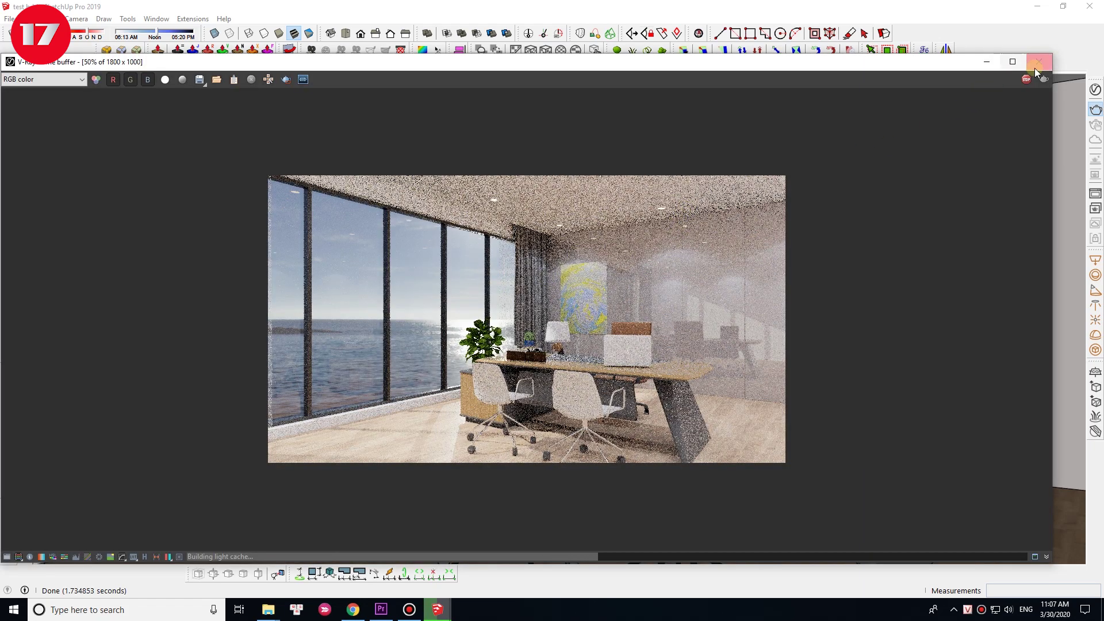
- Turn on shadows and set a new solar north direction for the model
click(1039, 62)
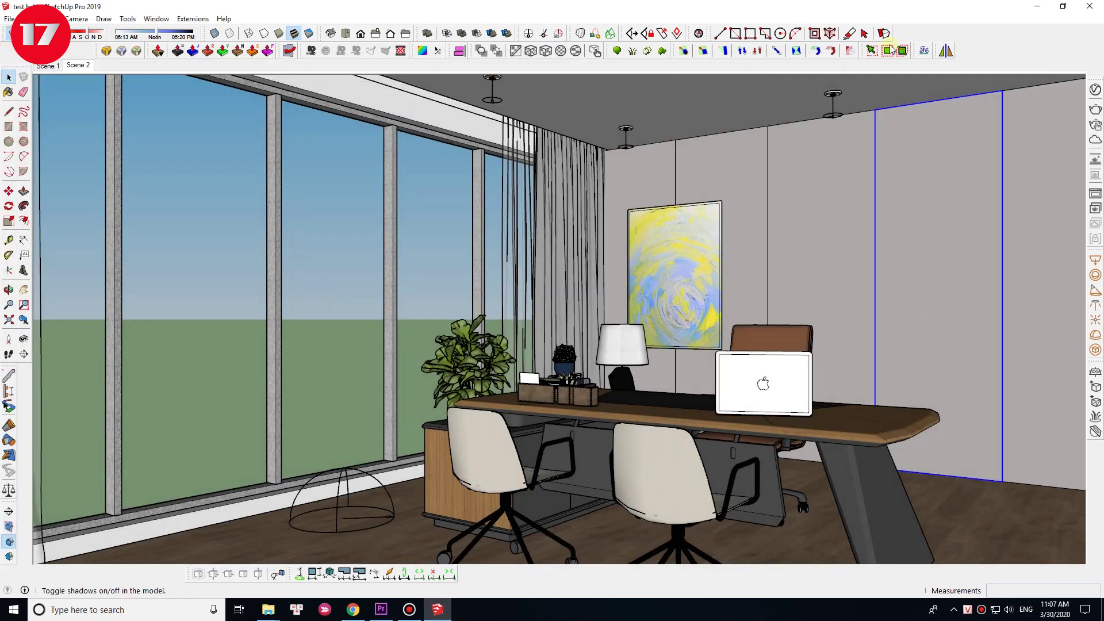
click(885, 51)
click(543, 33)
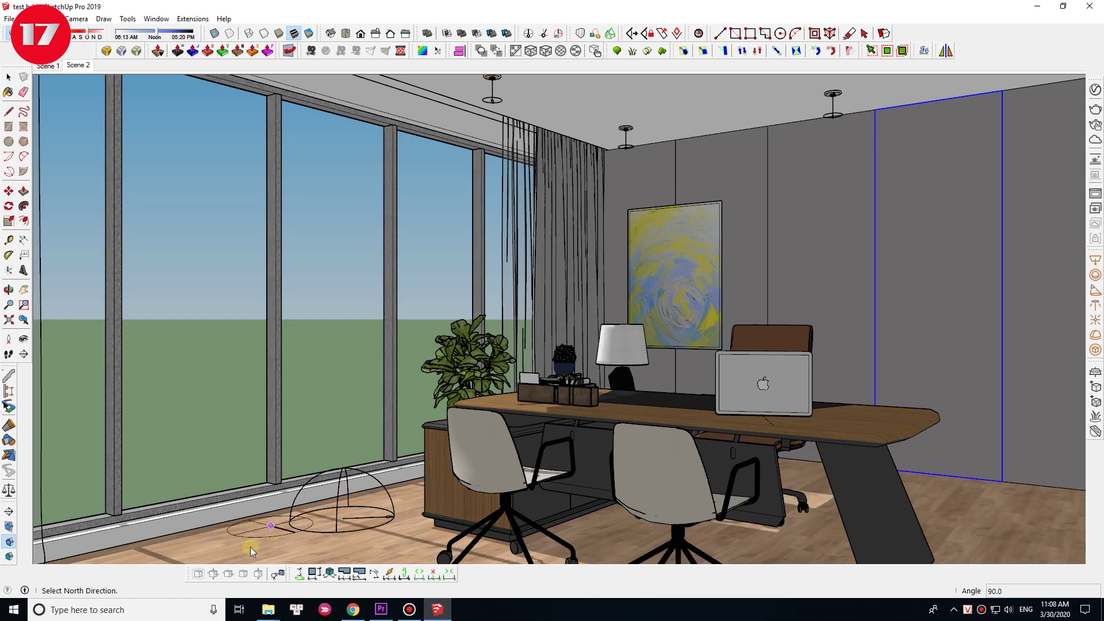
click(248, 547)
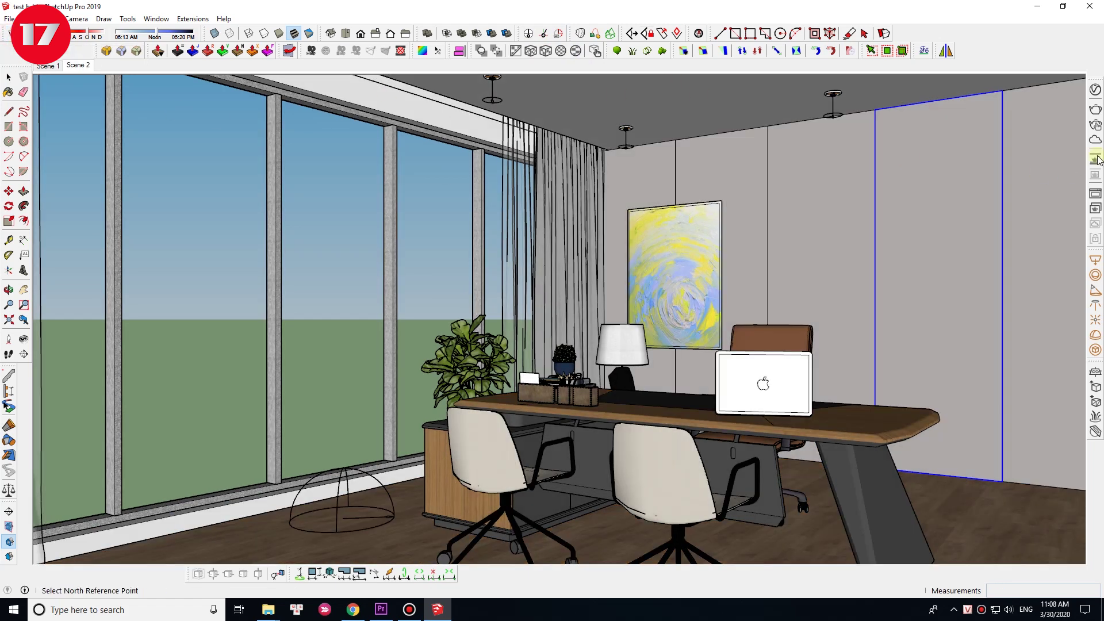
- Render the office in V-Ray, inspect the result in the frame buffer, then close it
click(1095, 109)
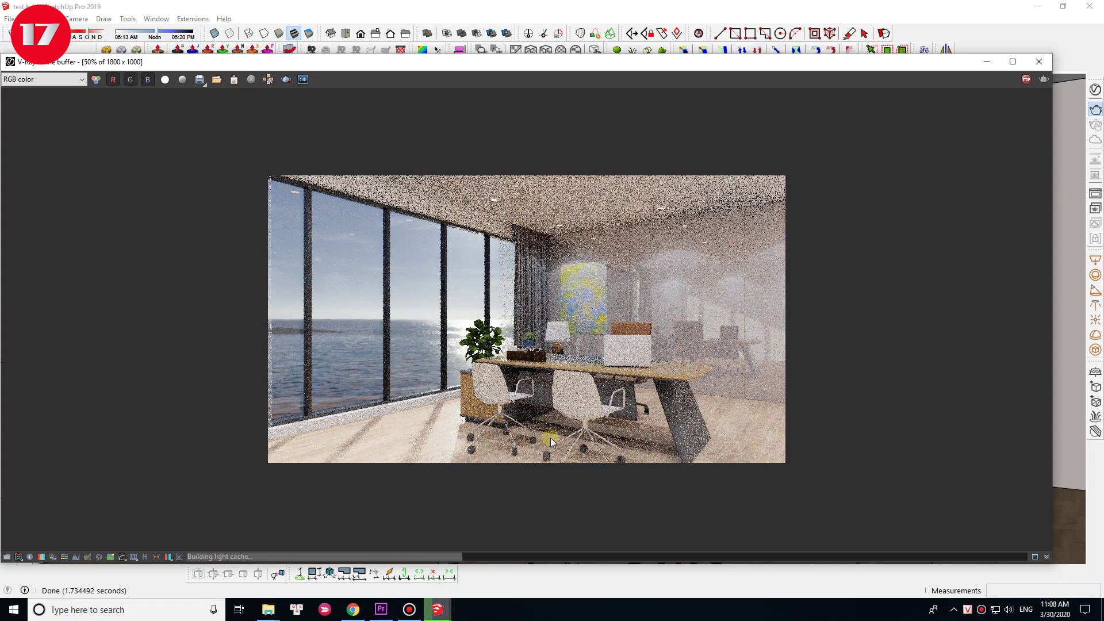
scroll(588, 370, up, 2)
scroll(588, 370, down, 2)
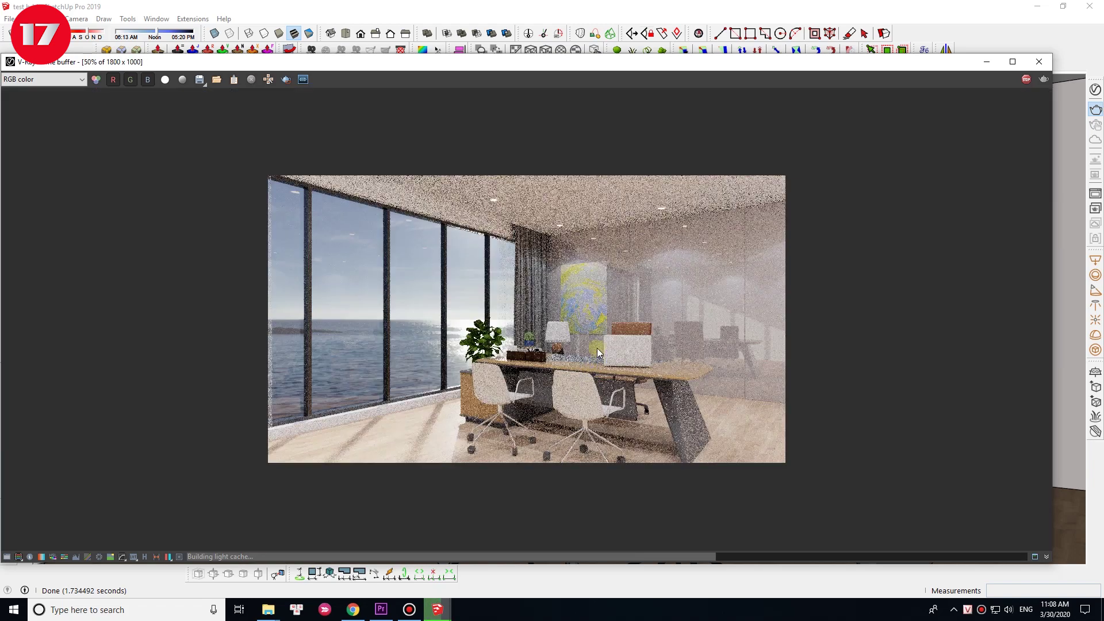
scroll(576, 292, up, 2)
scroll(576, 292, down, 2)
scroll(666, 377, up, 2)
scroll(706, 320, down, 2)
scroll(706, 320, up, 2)
scroll(663, 333, down, 2)
scroll(683, 367, up, 2)
scroll(674, 352, down, 2)
scroll(729, 374, up, 2)
scroll(729, 373, down, 2)
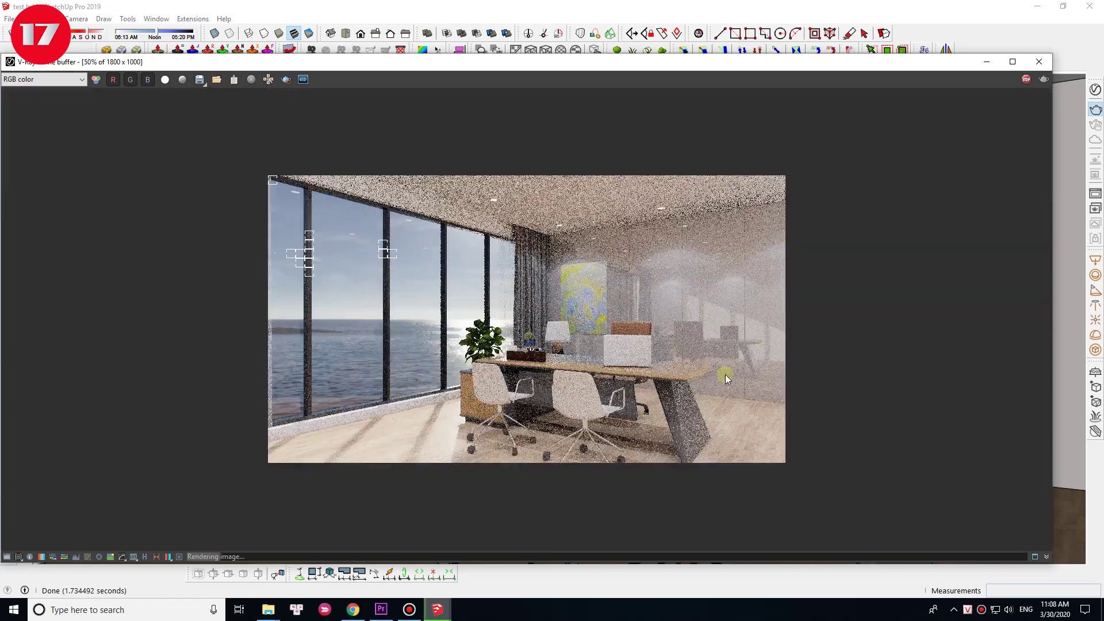
scroll(719, 374, up, 2)
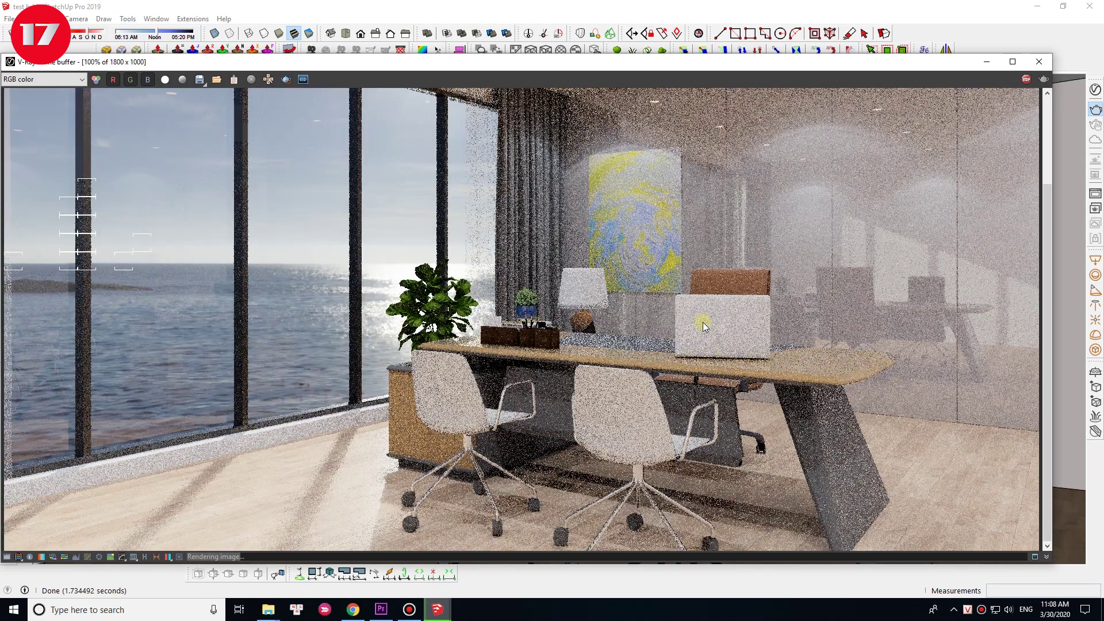
scroll(697, 410, down, 2)
scroll(698, 410, up, 2)
click(1039, 62)
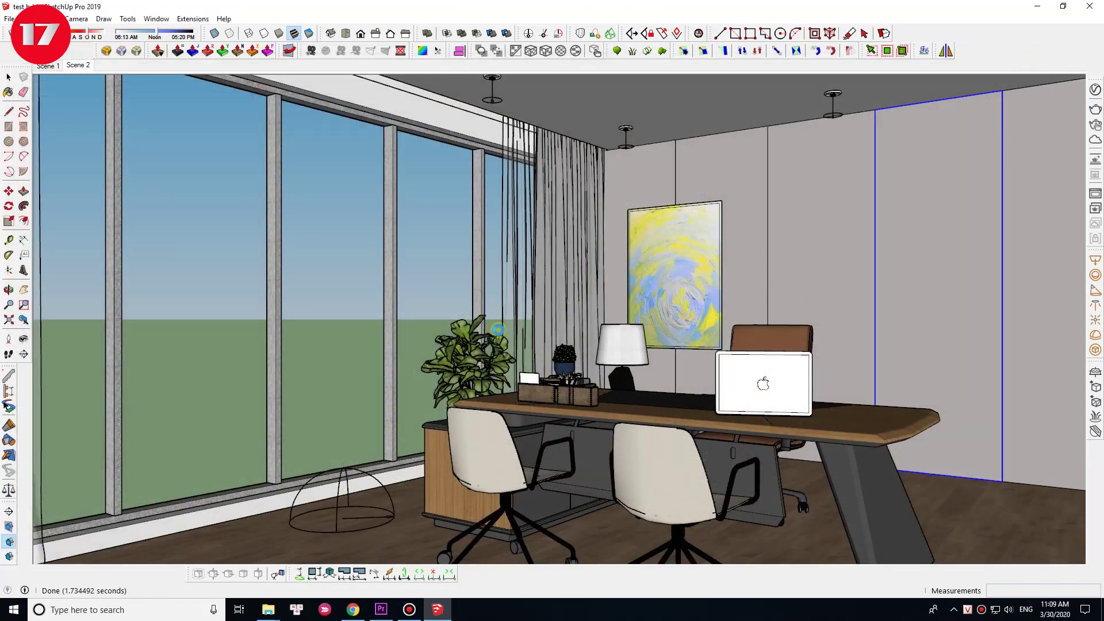
- Sample the plant leaf material and add a Reflection layer to it in V-Ray
key(b)
alt+click(470, 323)
click(1094, 90)
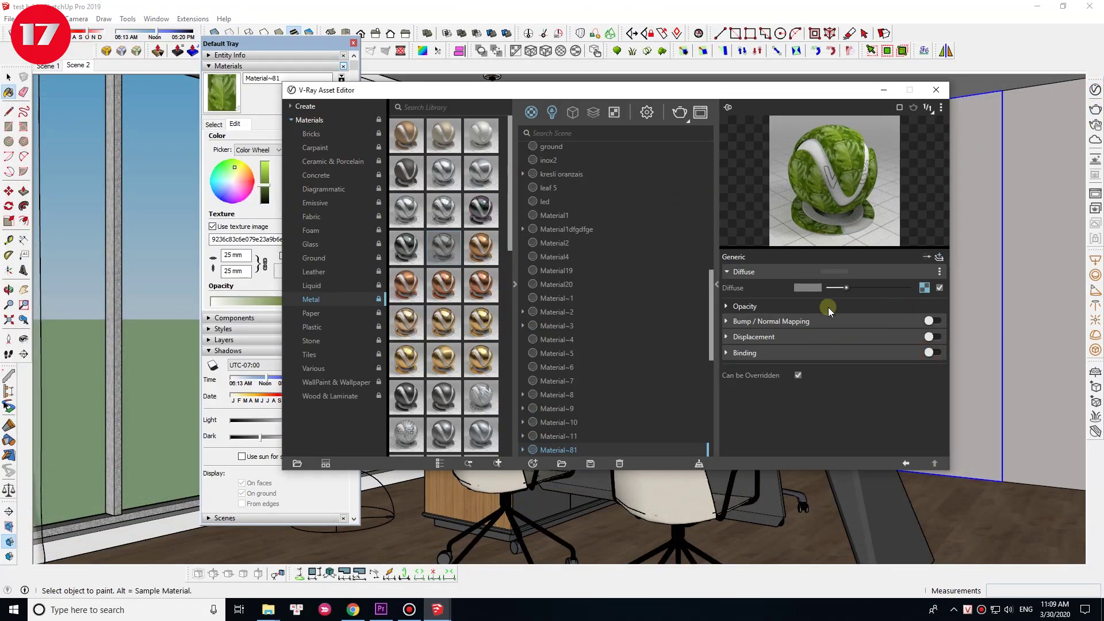
click(940, 262)
click(895, 304)
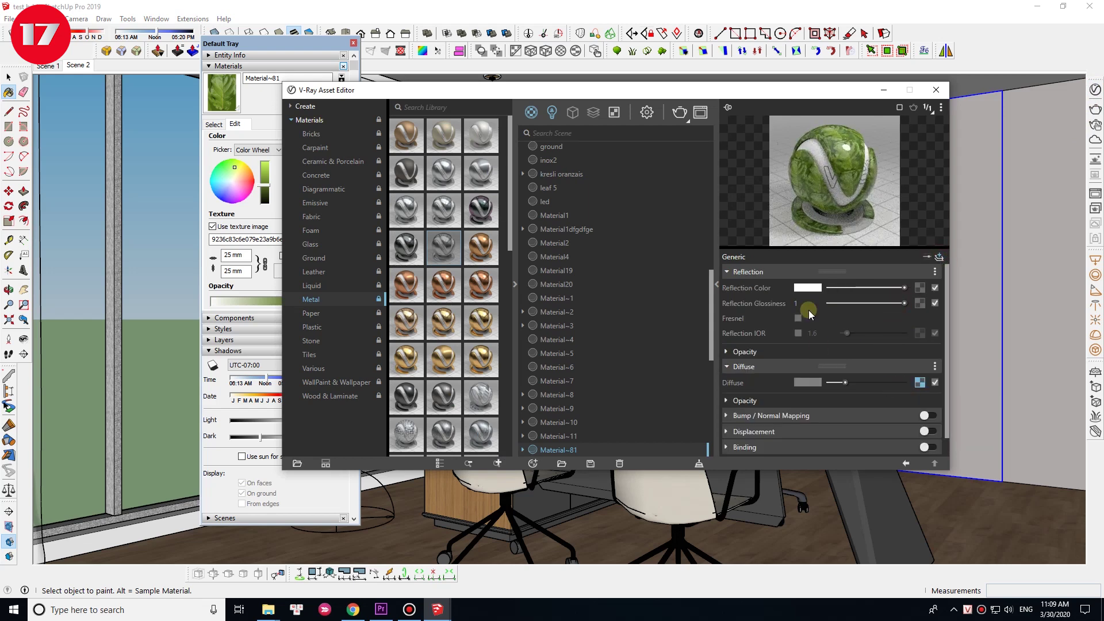
click(936, 90)
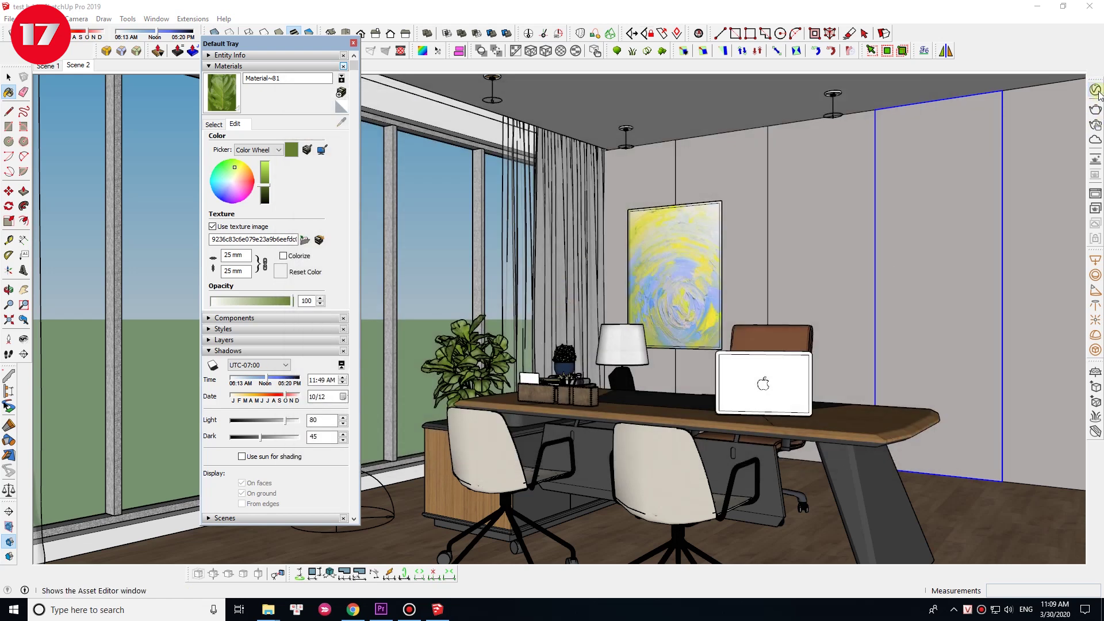
- Open the leaf diffuse texture's Color Correction settings and try shifting its hue
click(1095, 91)
click(939, 257)
click(829, 311)
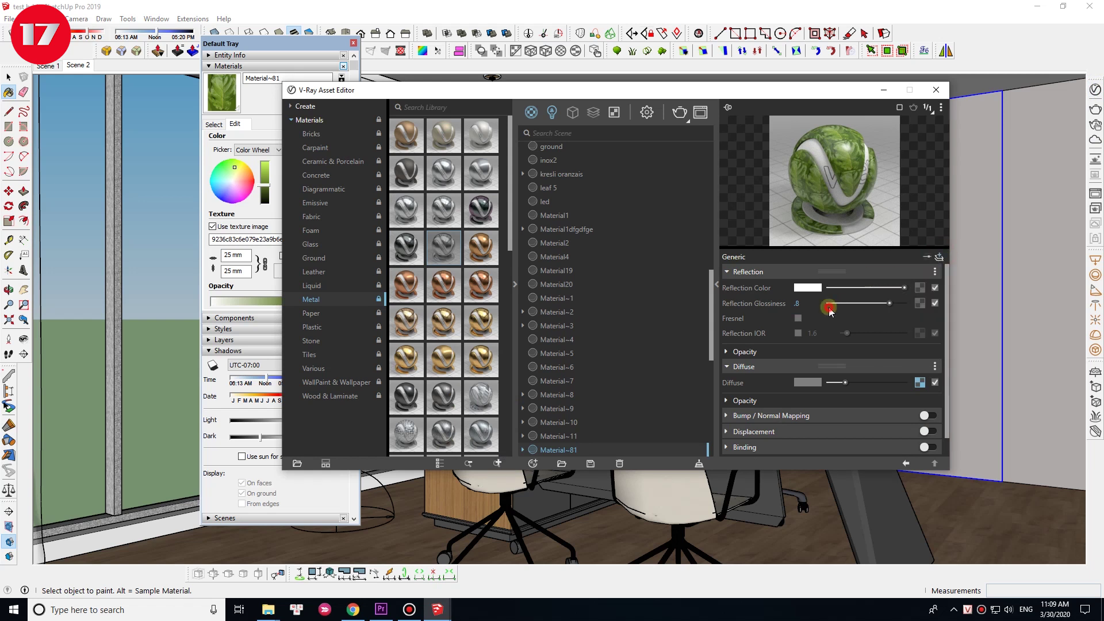
right_click(920, 384)
click(927, 381)
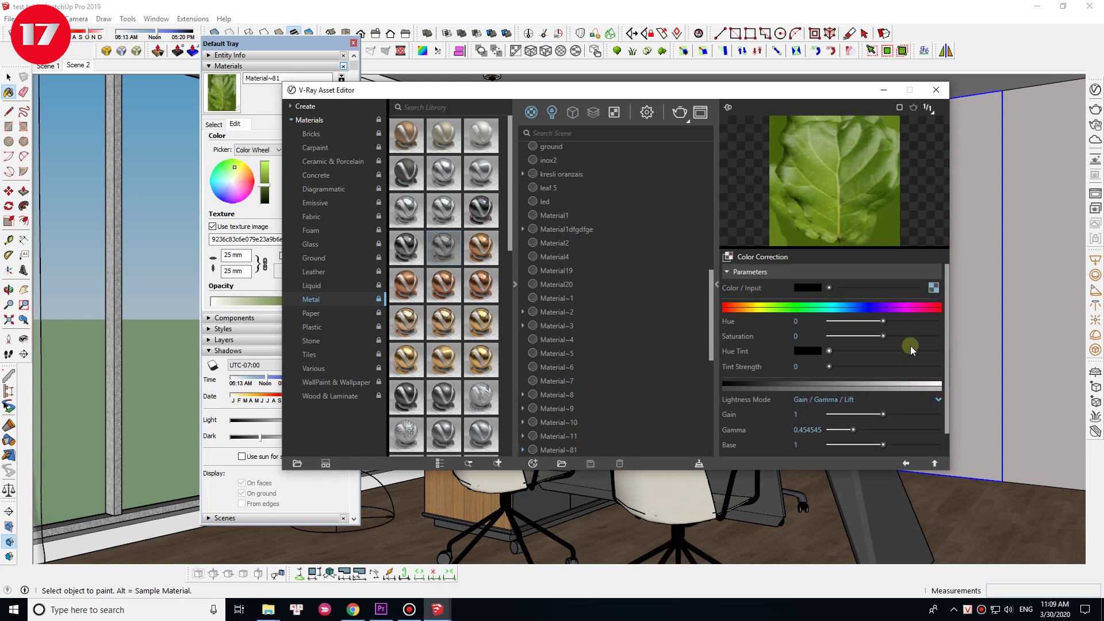
drag(883, 321, 880, 321)
drag(822, 85, 768, 173)
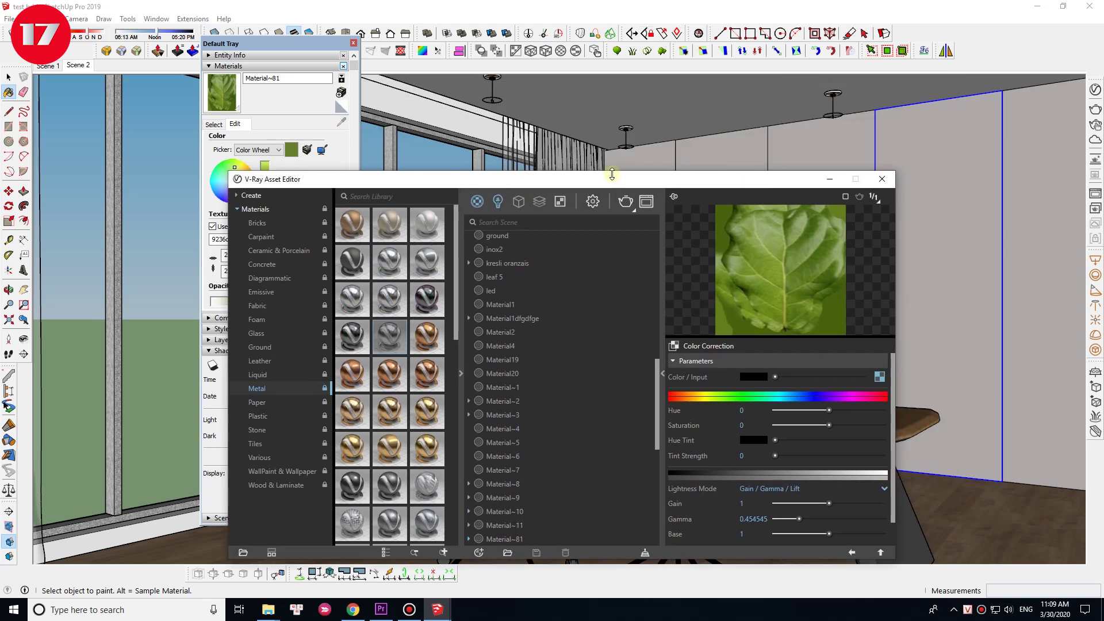
- Sample another object's material, check its diffuse texture, then re-sample the plant's green material
alt+click(600, 167)
click(872, 378)
scroll(805, 517, down, 1)
scroll(805, 537, down, 1)
mouse_move(891, 438)
mouse_down()
mouse_move(892, 470)
mouse_move(899, 416)
mouse_up()
drag(712, 188, 639, 396)
alt+click(469, 355)
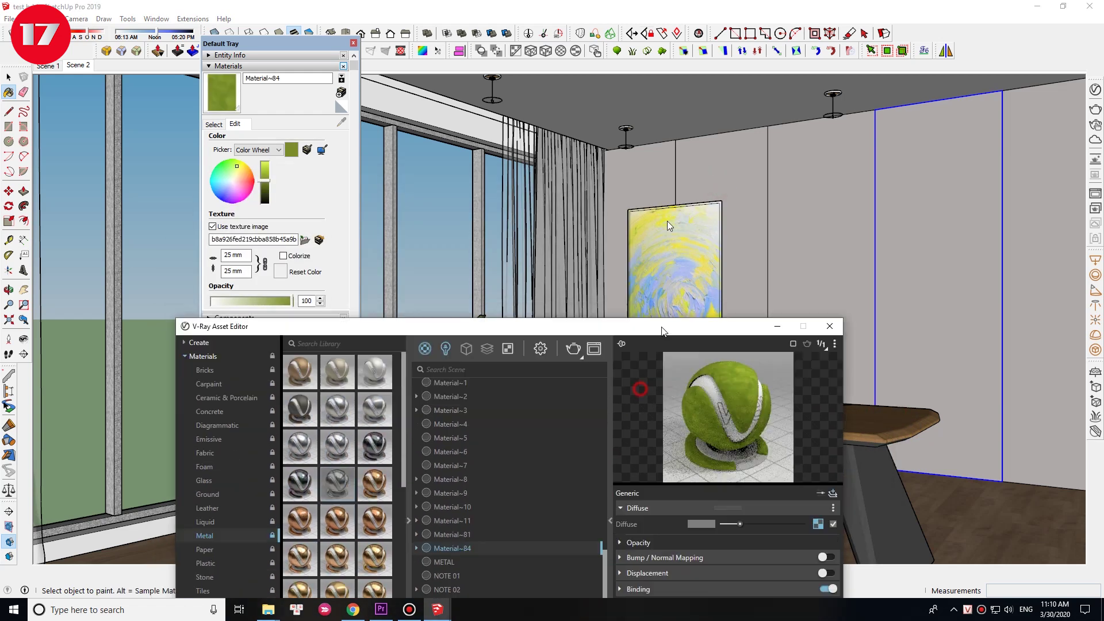
drag(575, 389, 588, 157)
- Display Material~84's diffuse texture Color Correction and bitmap settings
click(810, 352)
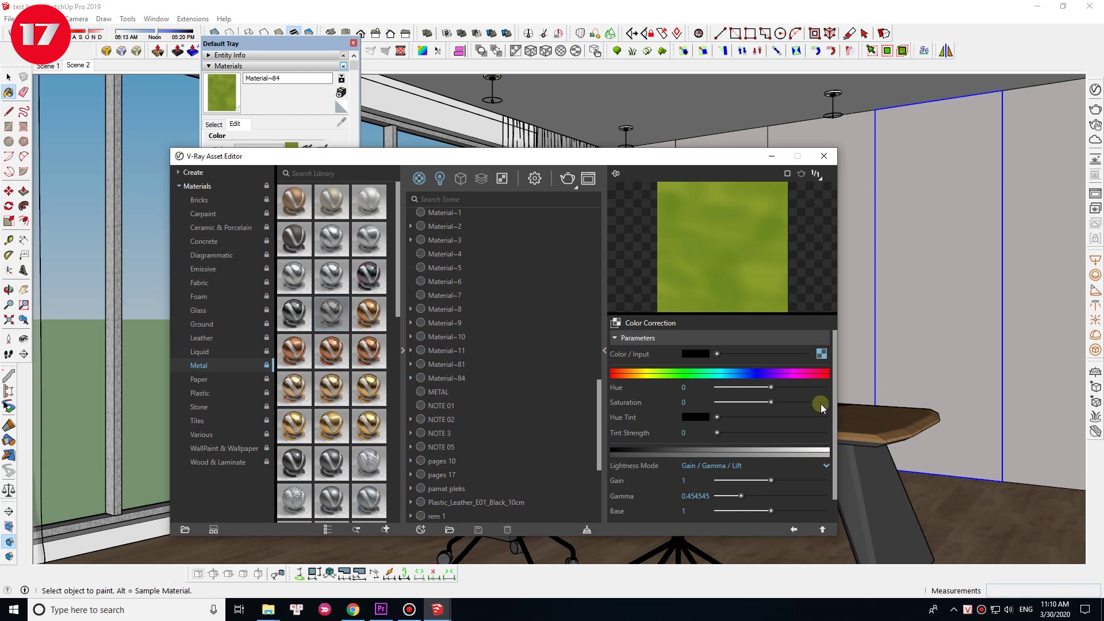
drag(681, 160, 750, 134)
click(891, 329)
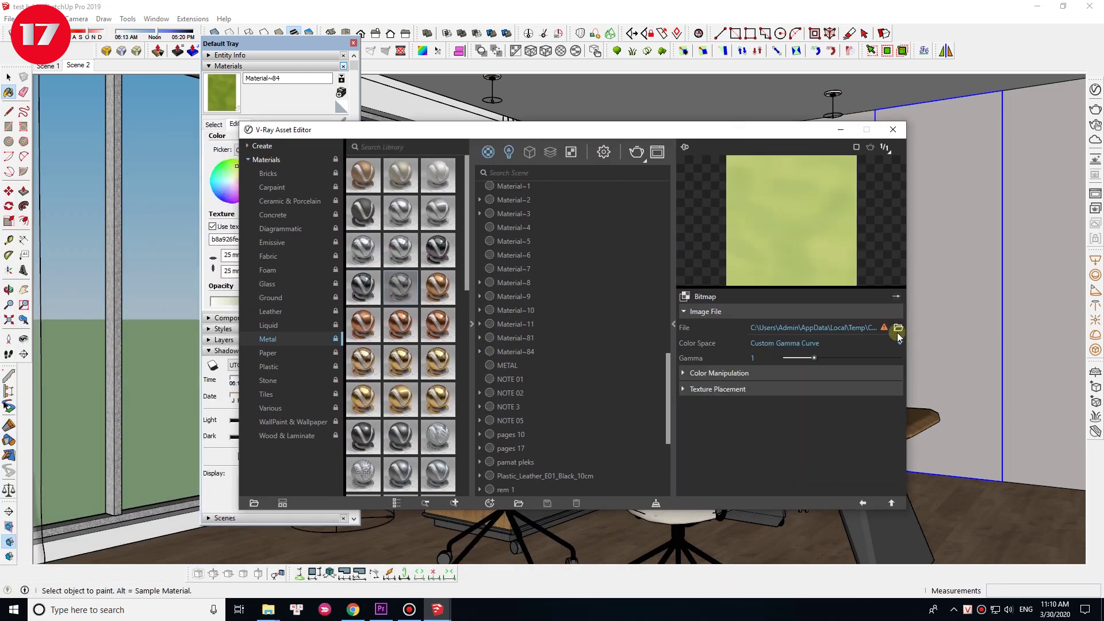
mouse_move(862, 343)
click(863, 503)
drag(523, 130, 699, 124)
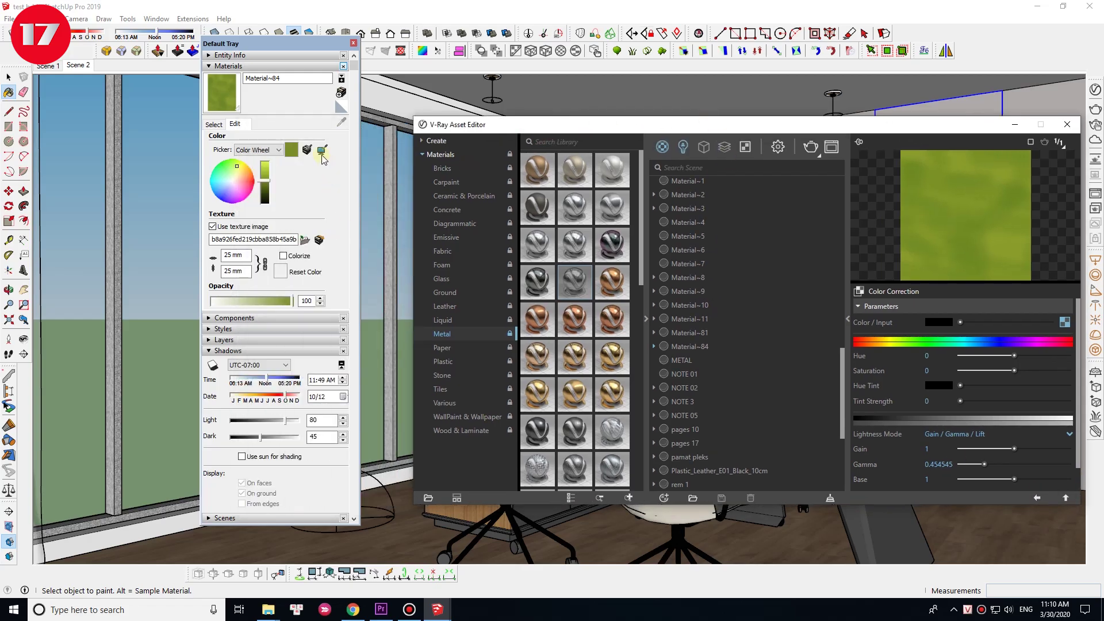
key(super+shift+s)
- Save a copy of the green leaf texture image from the Photos menu
click(1089, 33)
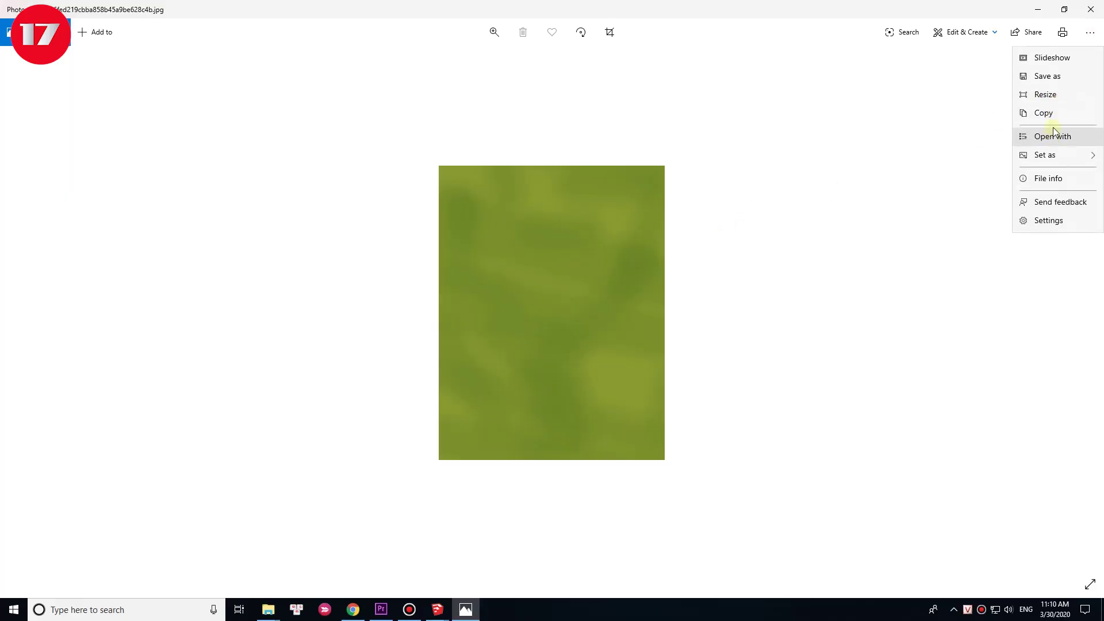
click(474, 247)
click(449, 290)
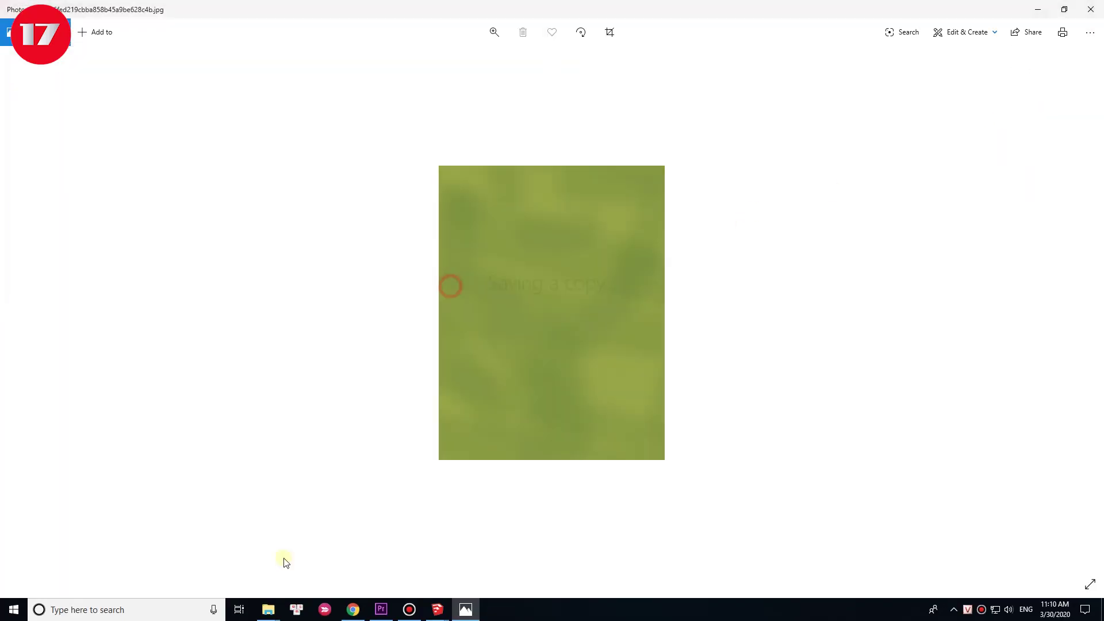
- Close Photos, return to SketchUp's V-Ray editor and launch Photoshop
key(super)
key(Escape)
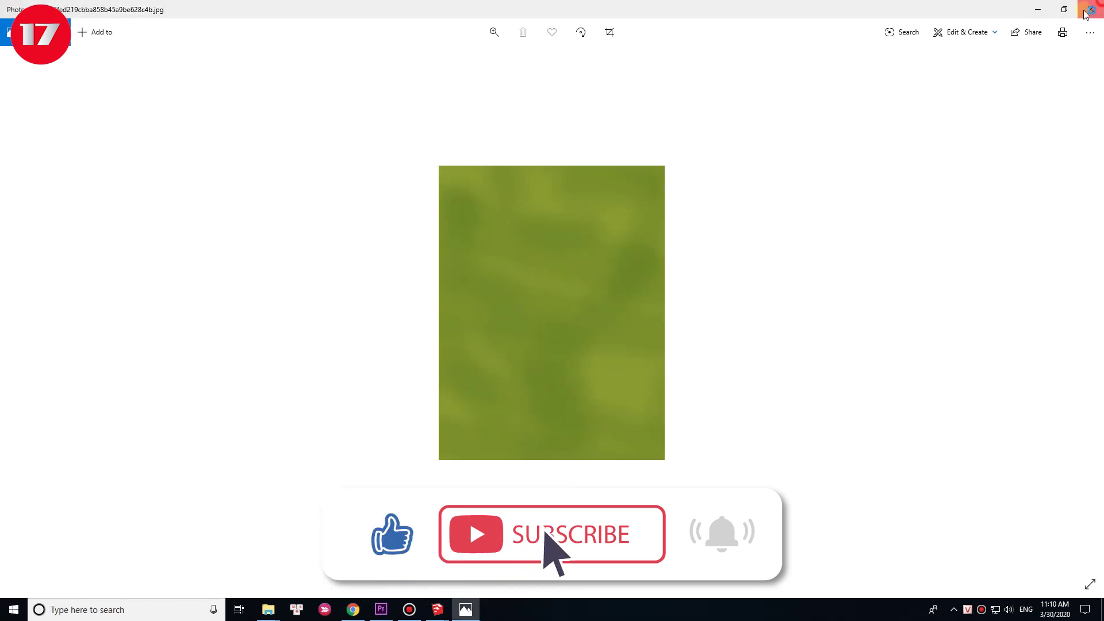
key(alt+F4)
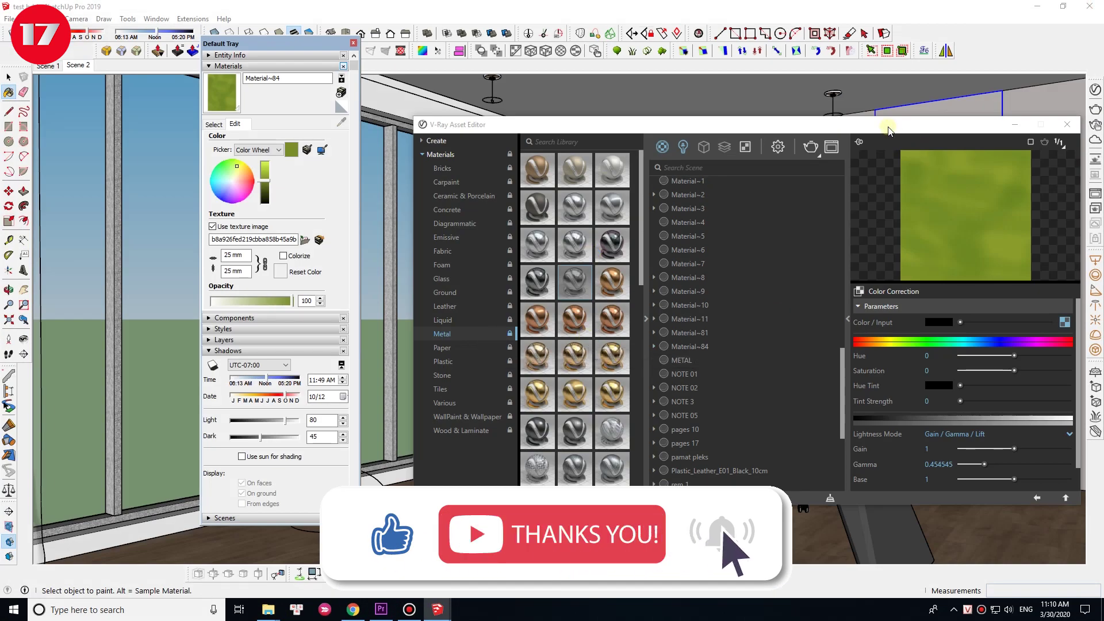
drag(877, 124, 688, 111)
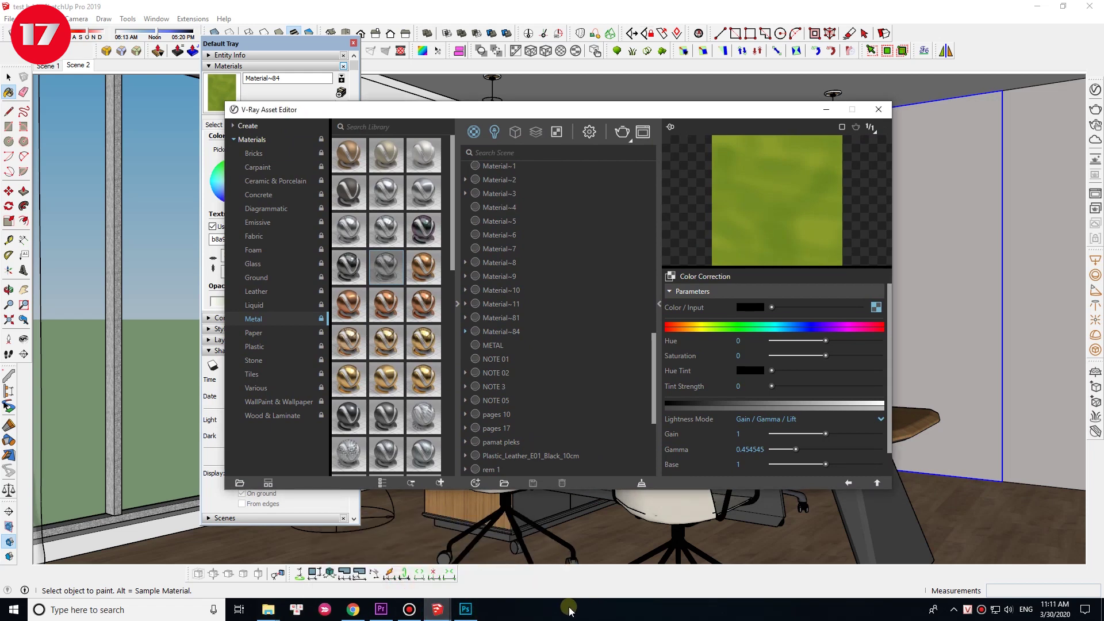
click(468, 613)
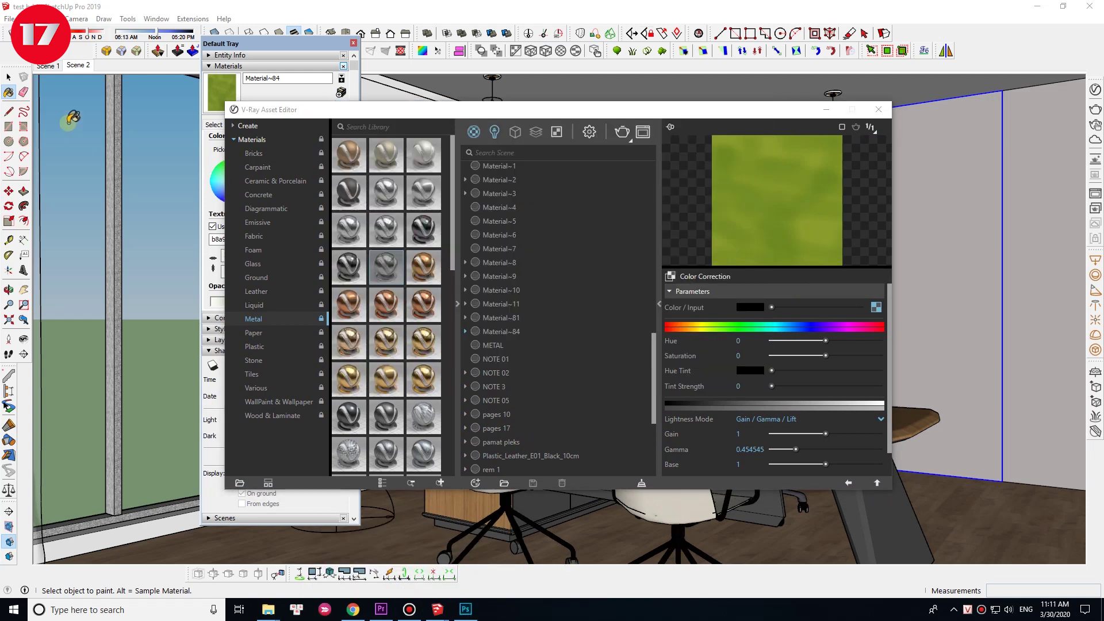
- Open the saved leaf texture copy from the Desktop in Photoshop
key(space)
click(681, 512)
click(267, 614)
click(41, 79)
drag(136, 196, 605, 411)
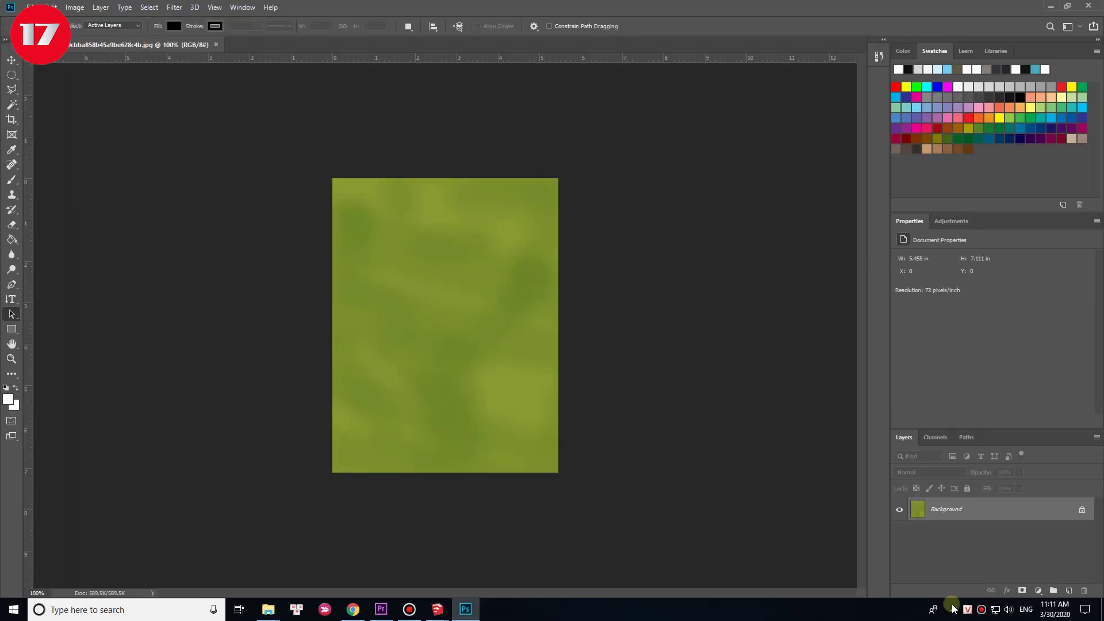
- Brighten the texture, cut saturation to -34, and save it flattened as a quality-12 JPEG
click(1038, 591)
click(1029, 424)
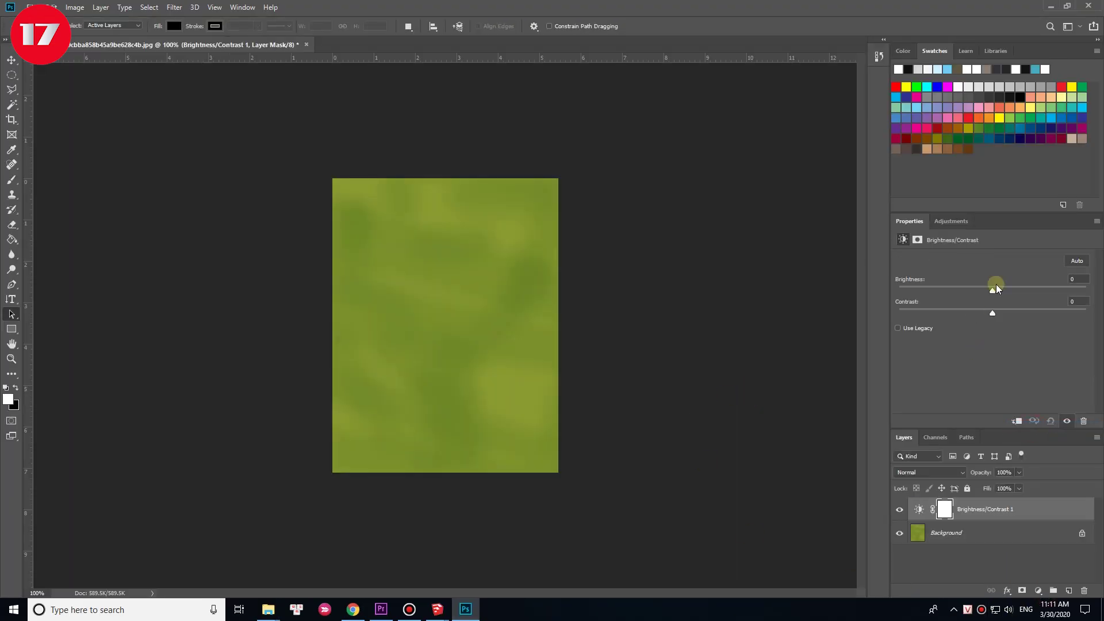
drag(996, 284, 1026, 286)
click(1038, 590)
click(1029, 484)
drag(992, 320, 987, 326)
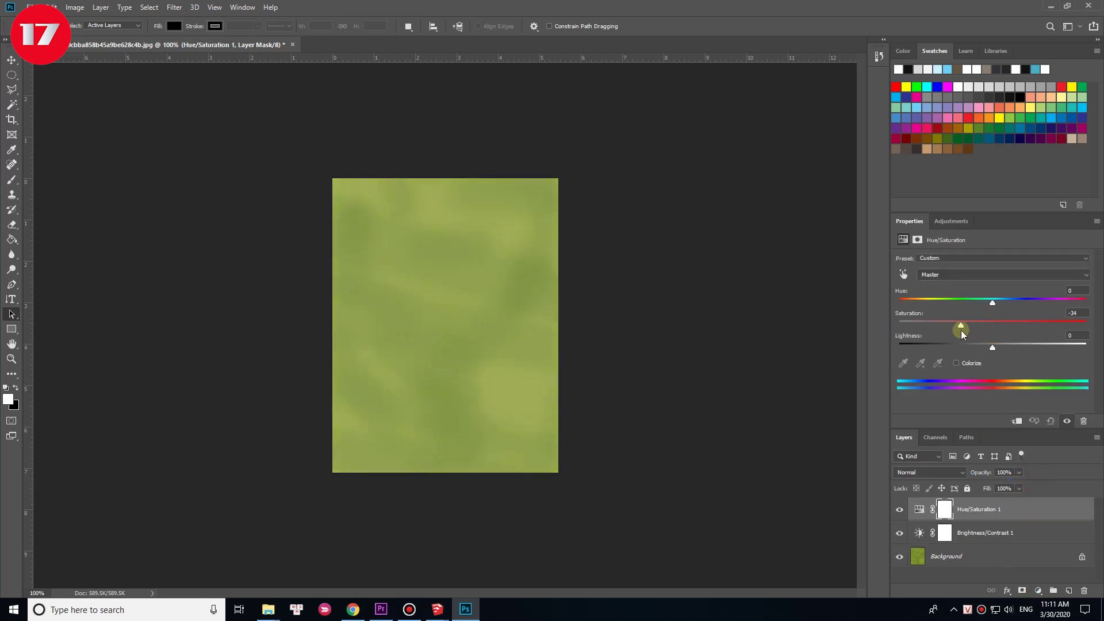
click(630, 154)
key(ctrl+w)
- Load the edited leaf JPEG from the Desktop into Material~84's bitmap slot
mouse_move(436, 610)
click(500, 561)
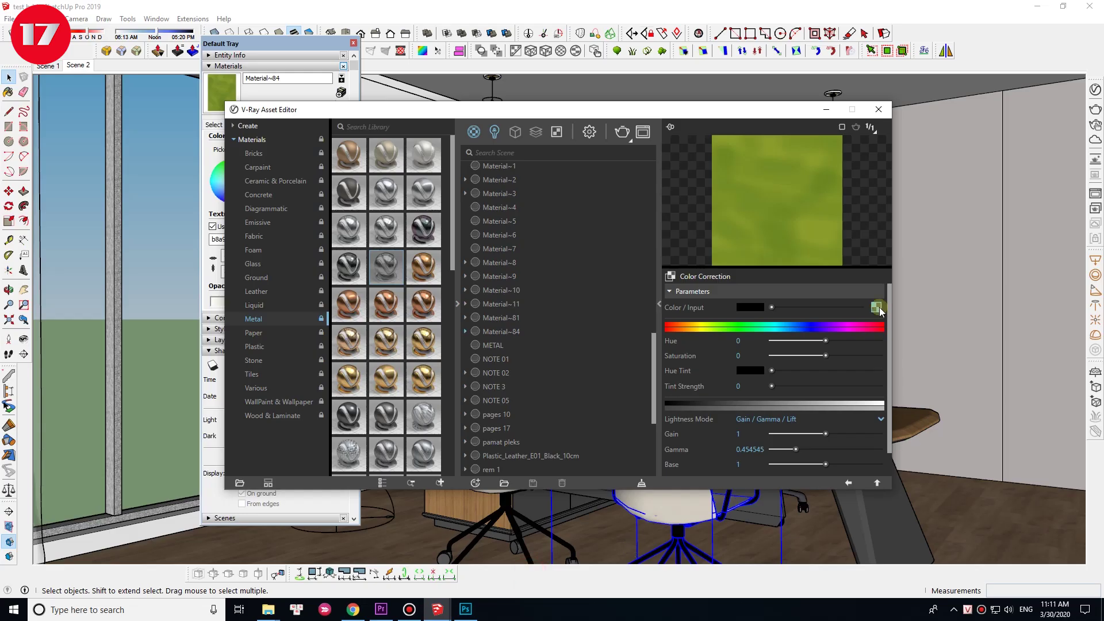
click(883, 307)
click(257, 126)
click(1055, 581)
click(848, 483)
click(878, 110)
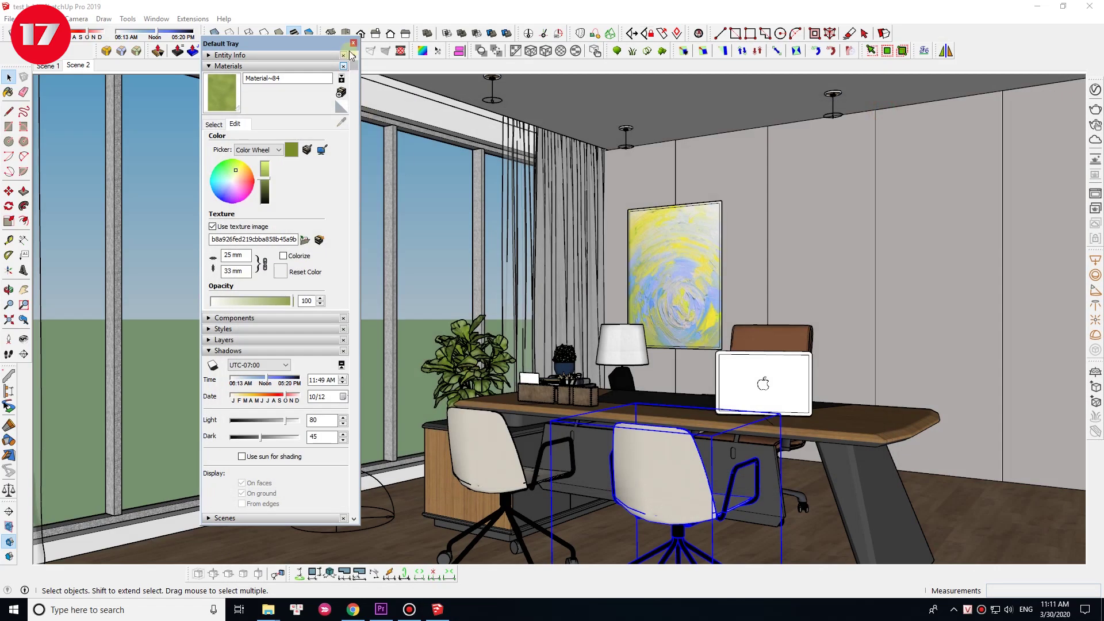
click(352, 43)
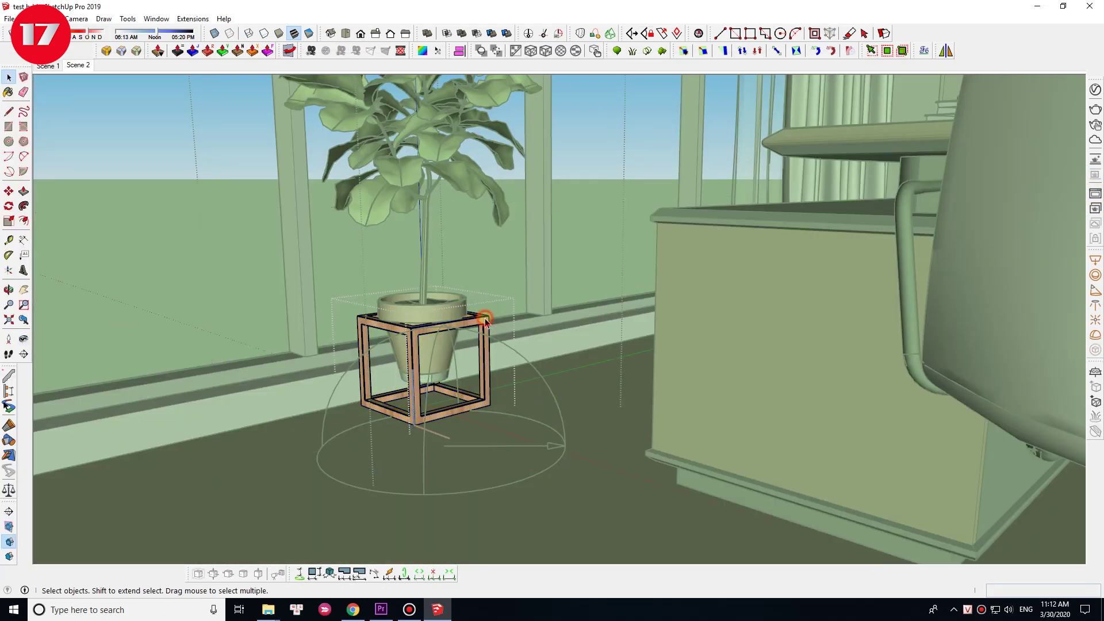
- Zoom in on the plant stand, sample the pot's terracotta material and open the pot group
middle_drag(484, 320, 528, 440)
scroll(528, 440, up, 3)
key(b)
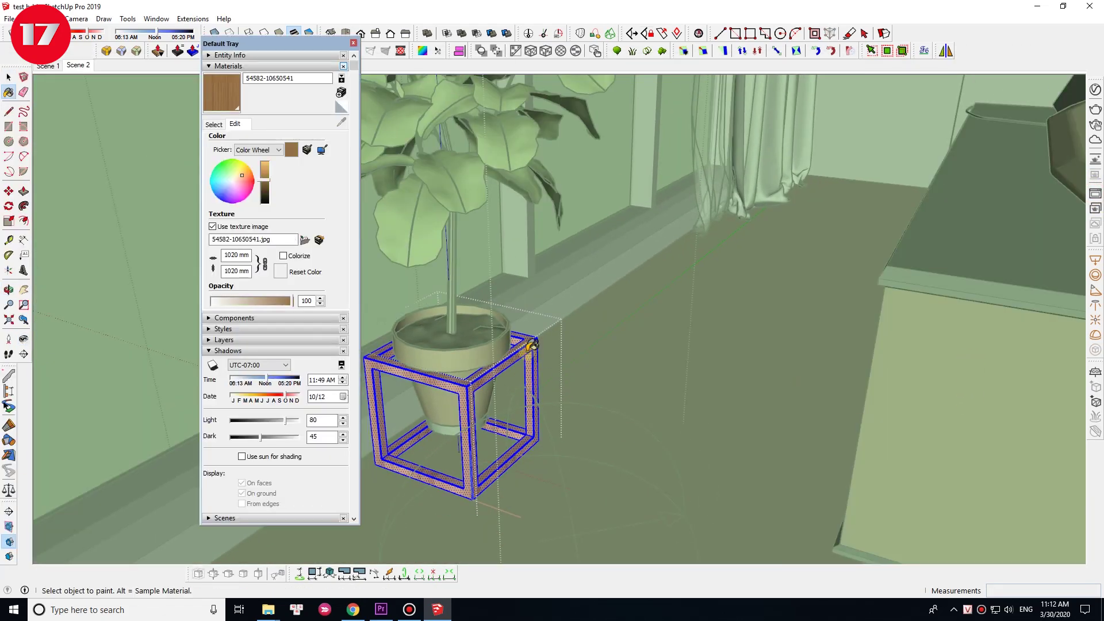
alt+click(476, 359)
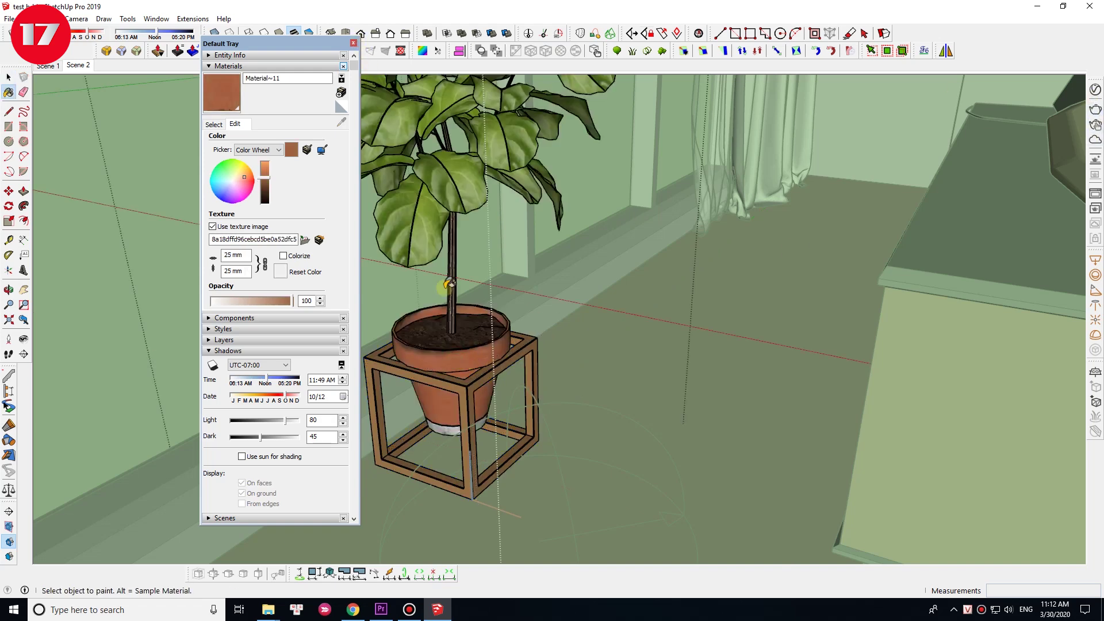
middle_drag(892, 246, 533, 297)
scroll(533, 298, up, 5)
key(space)
double_click(533, 298)
- Paint the pot with white NOTE 01, add a Reflection layer, and return to Scene 2
click(214, 124)
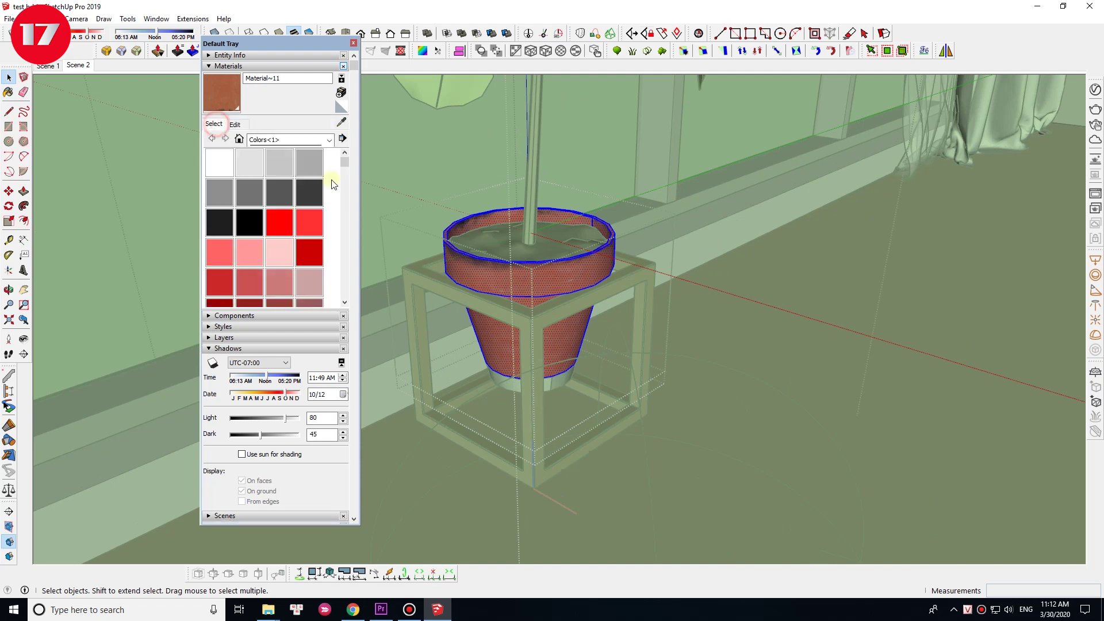
click(517, 315)
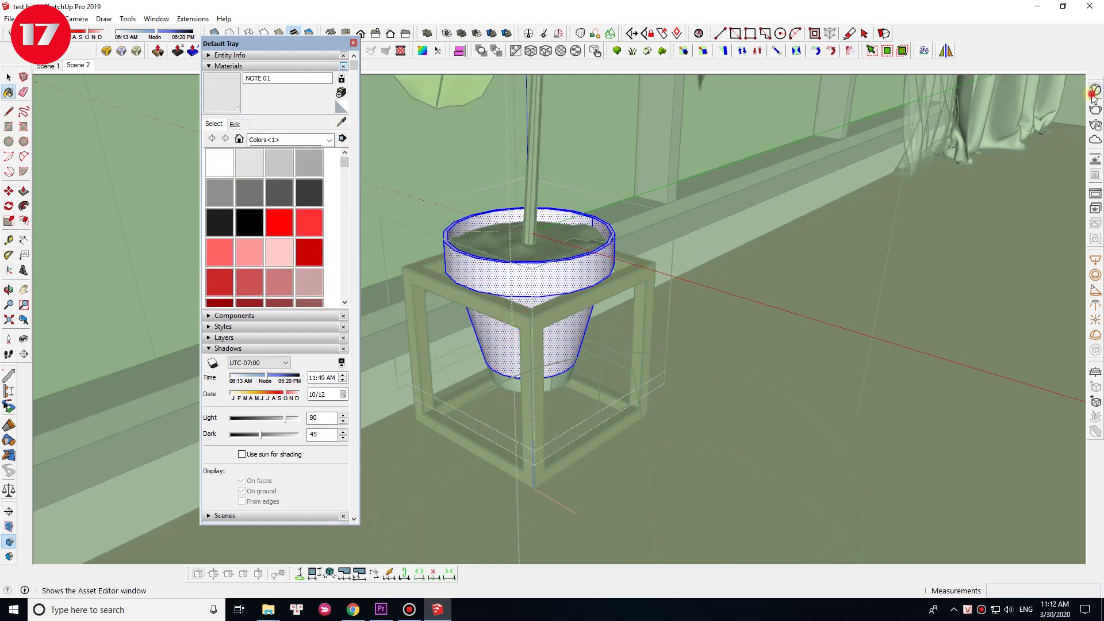
click(881, 276)
click(845, 310)
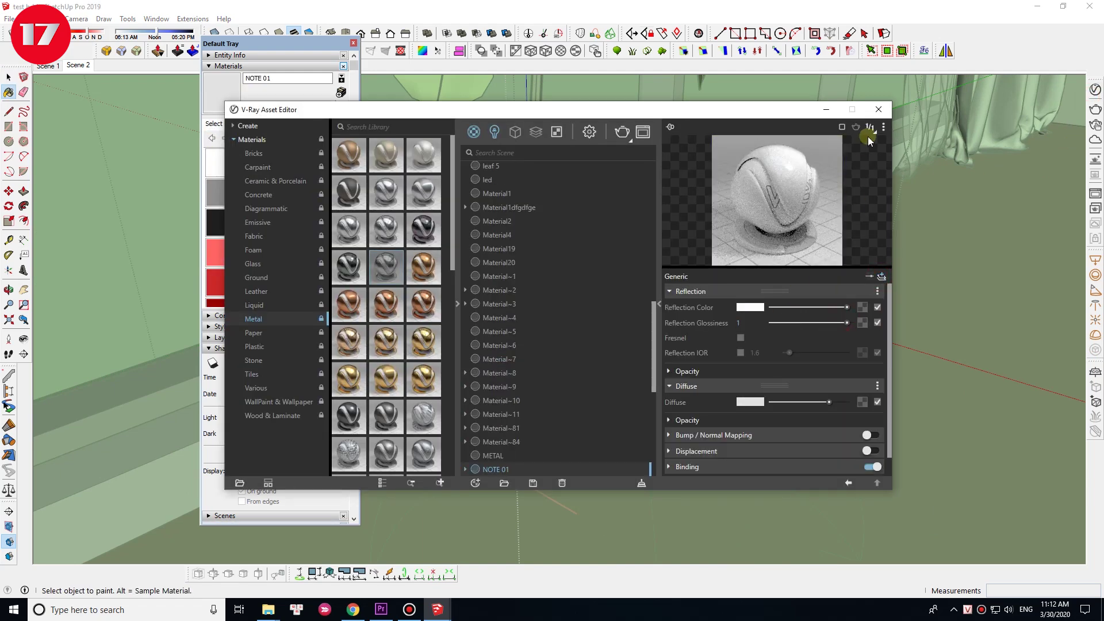
middle_drag(860, 153, 612, 290)
drag(612, 290, 500, 400)
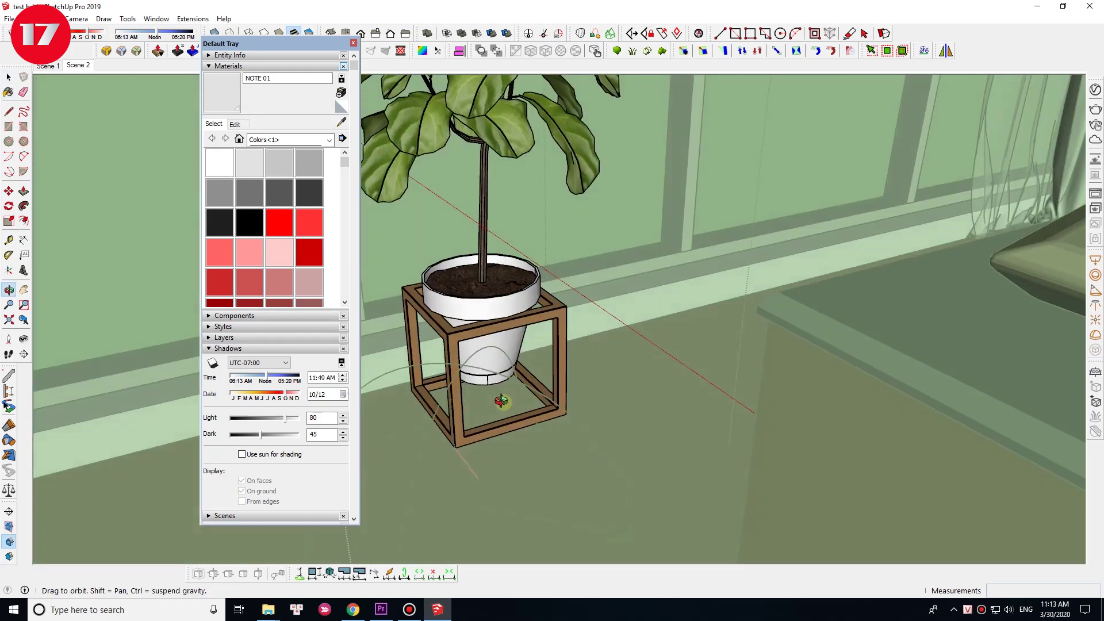
click(74, 66)
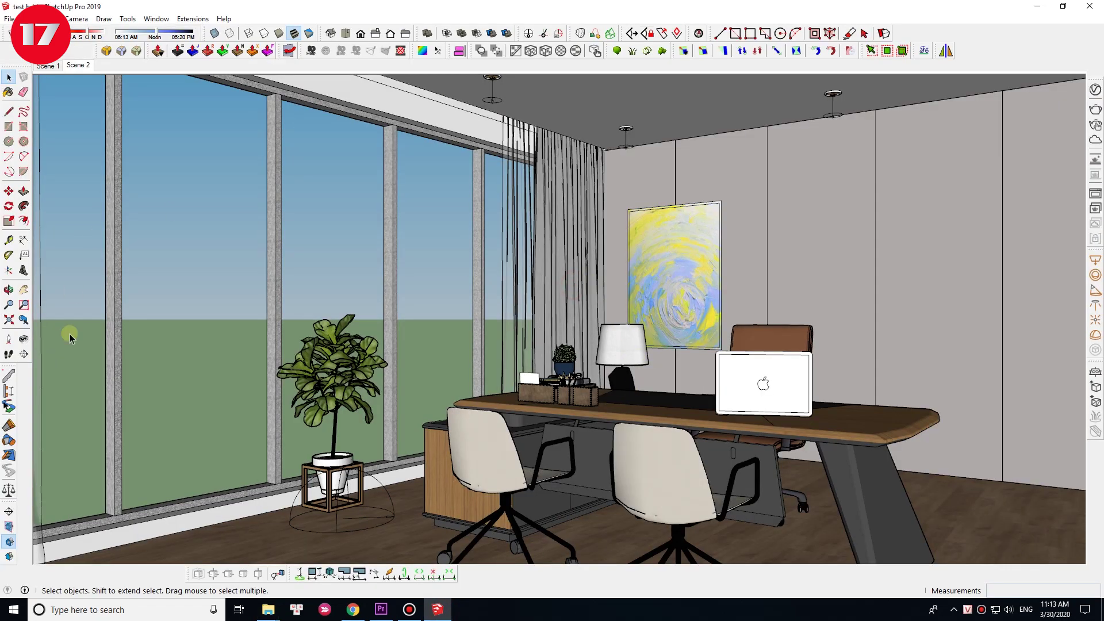
click(24, 339)
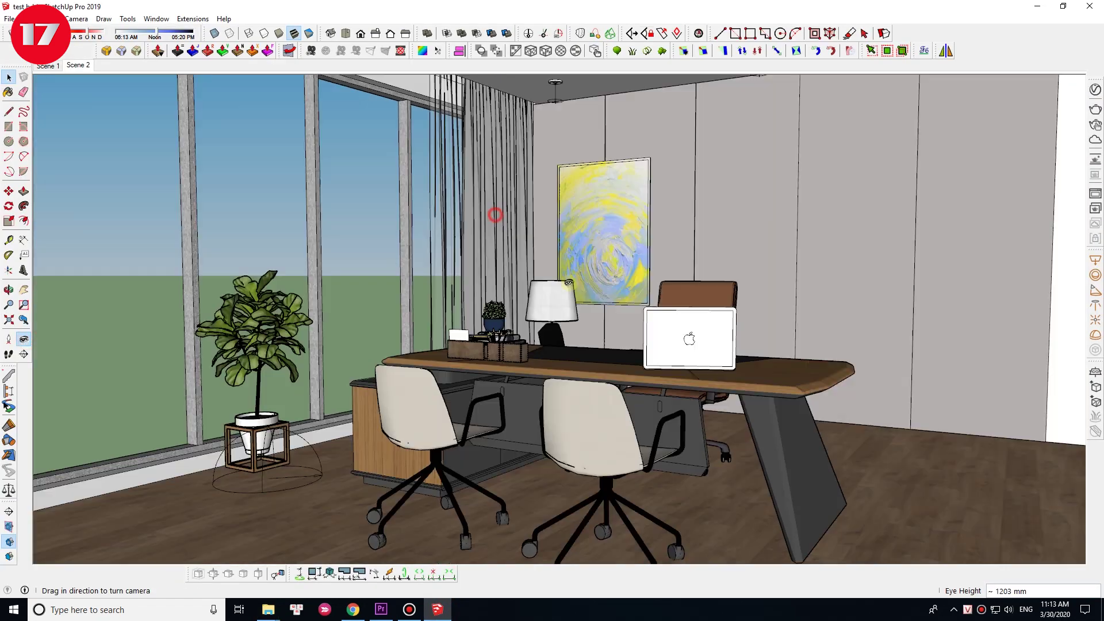
- Apply the emissive led material to the apple logo on the laptop lid
drag(684, 296, 693, 183)
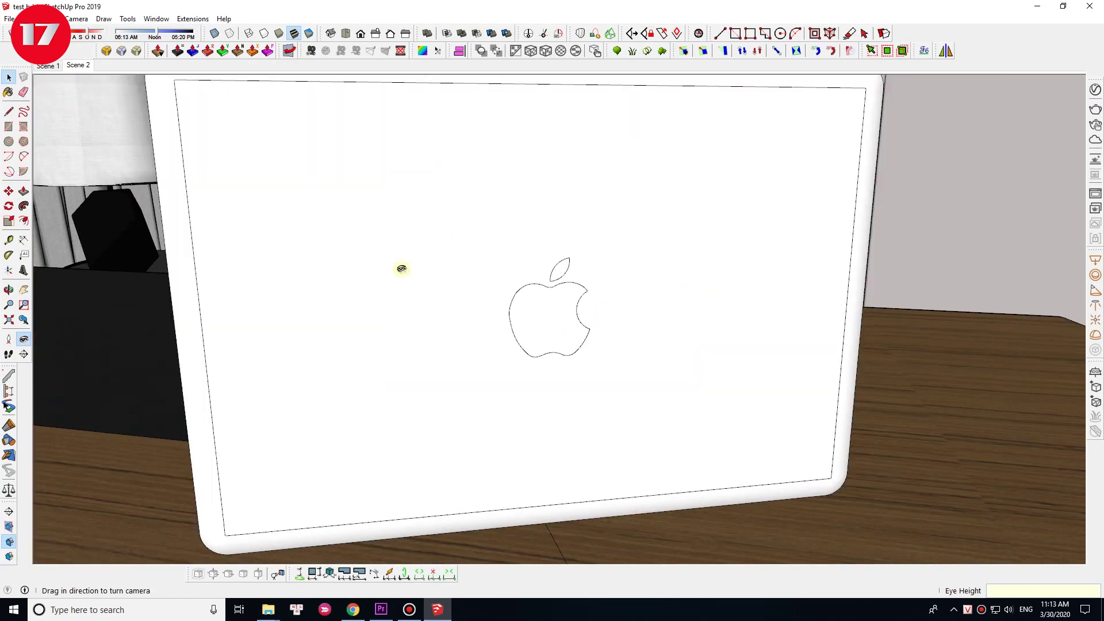
key(space)
click(567, 325)
double_click(566, 326)
click(578, 336)
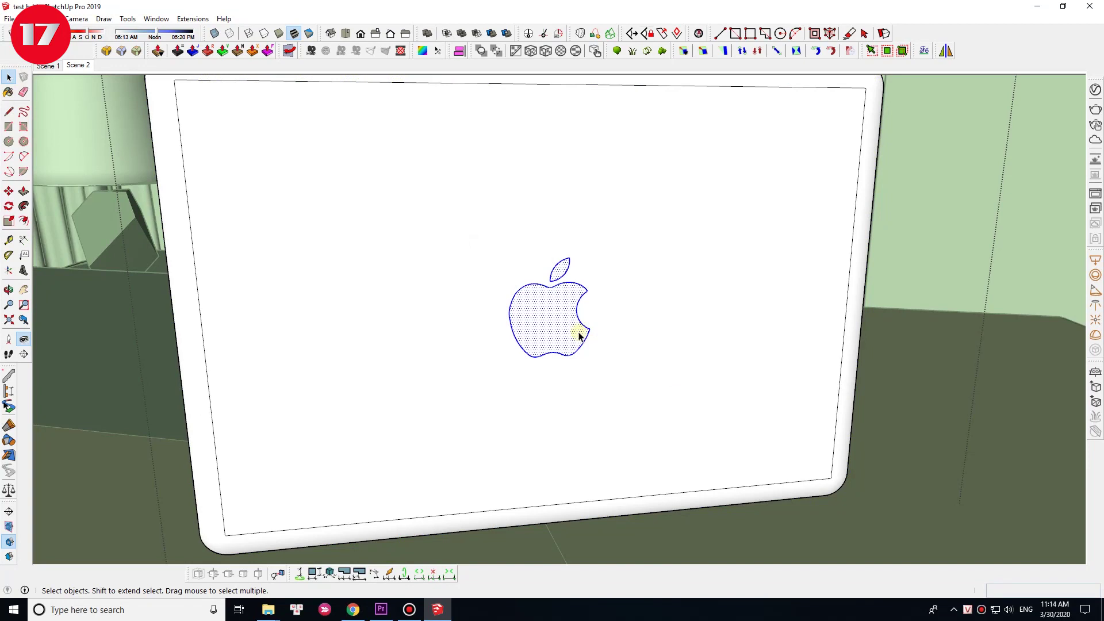
click(1095, 91)
mouse_move(653, 402)
mouse_down()
mouse_move(654, 247)
mouse_move(647, 300)
mouse_up()
click(483, 246)
right_click(486, 247)
click(528, 288)
click(878, 110)
- Orbit closer to the laptop lid and paint it with the material editor open
middle_drag(575, 299, 601, 320)
scroll(602, 320, down, 5)
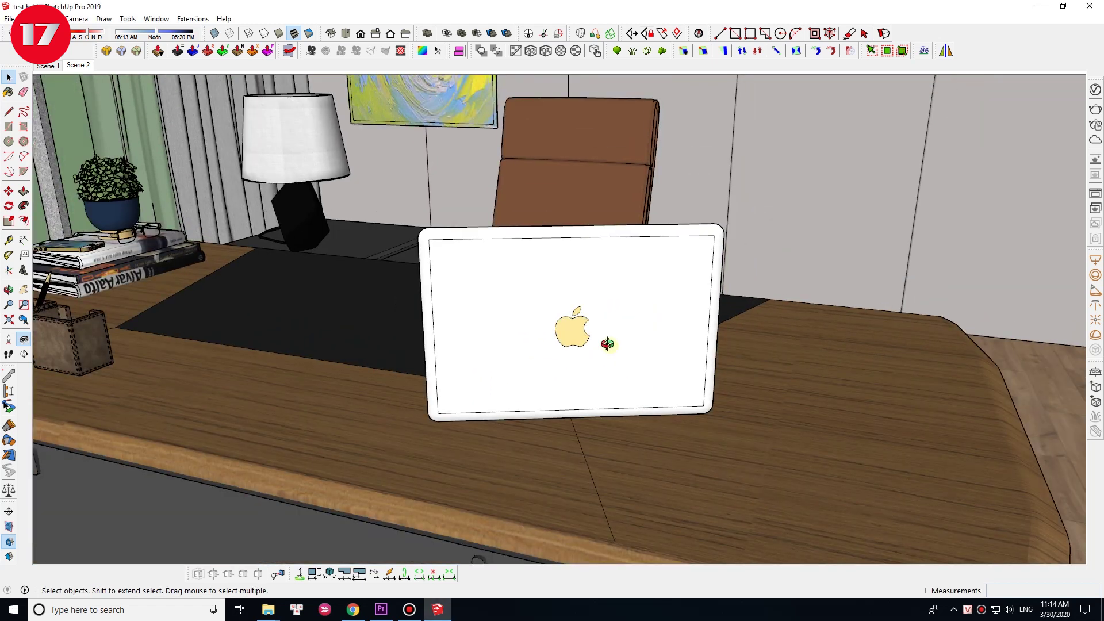
click(1095, 91)
key(b)
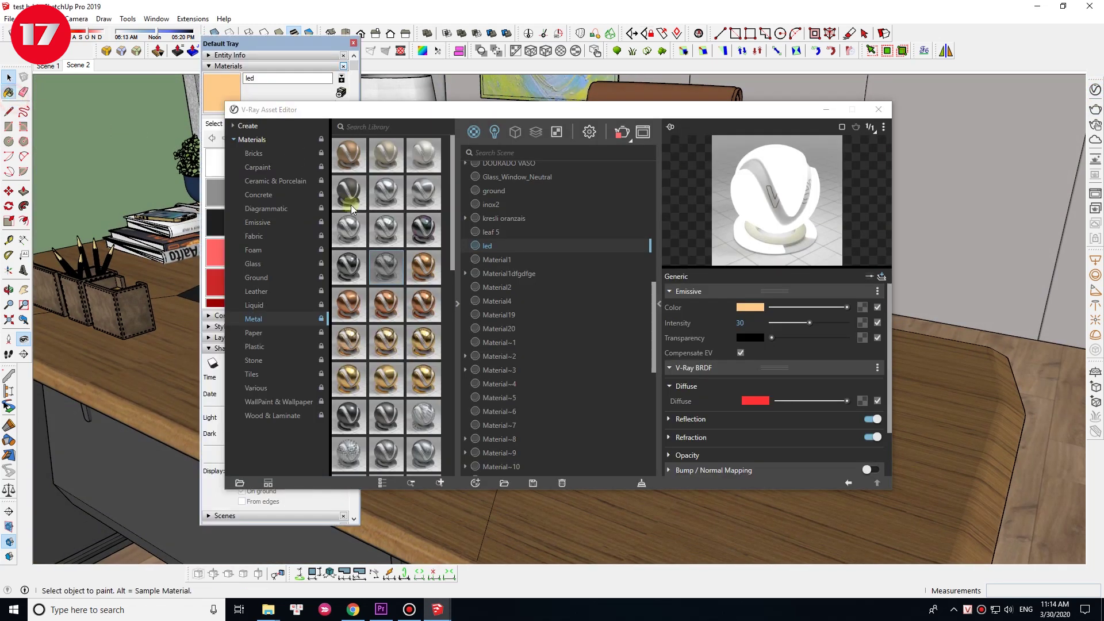
click(566, 313)
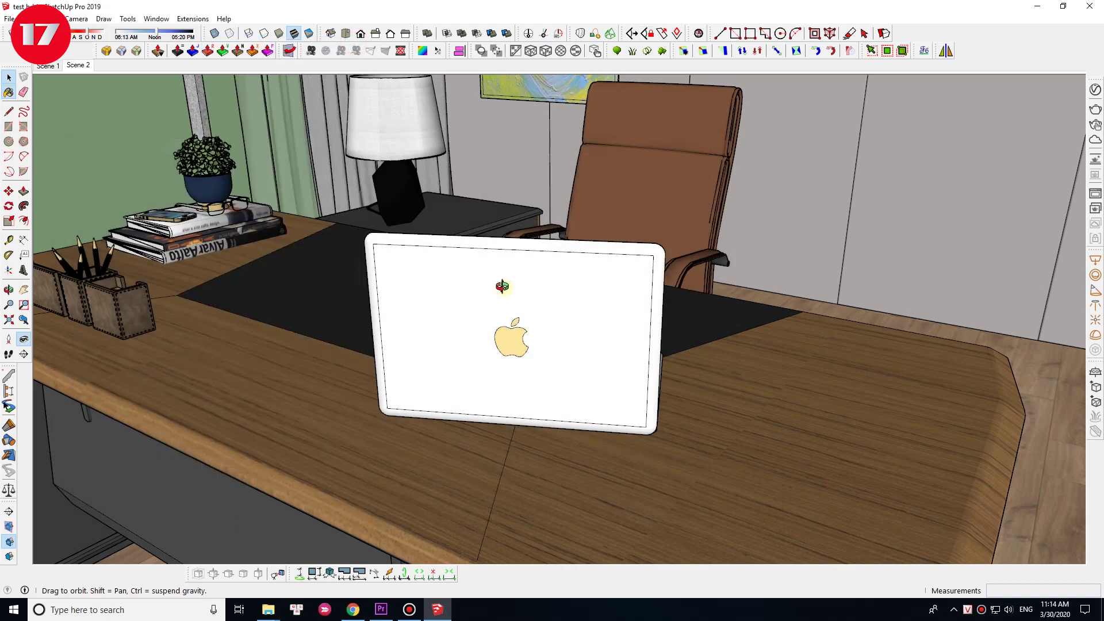
key(space)
scroll(502, 286, down, 3)
scroll(329, 219, up, 6)
- Nudge the stack of books a few millimetres with Move, then zoom out to the desk
click(329, 219)
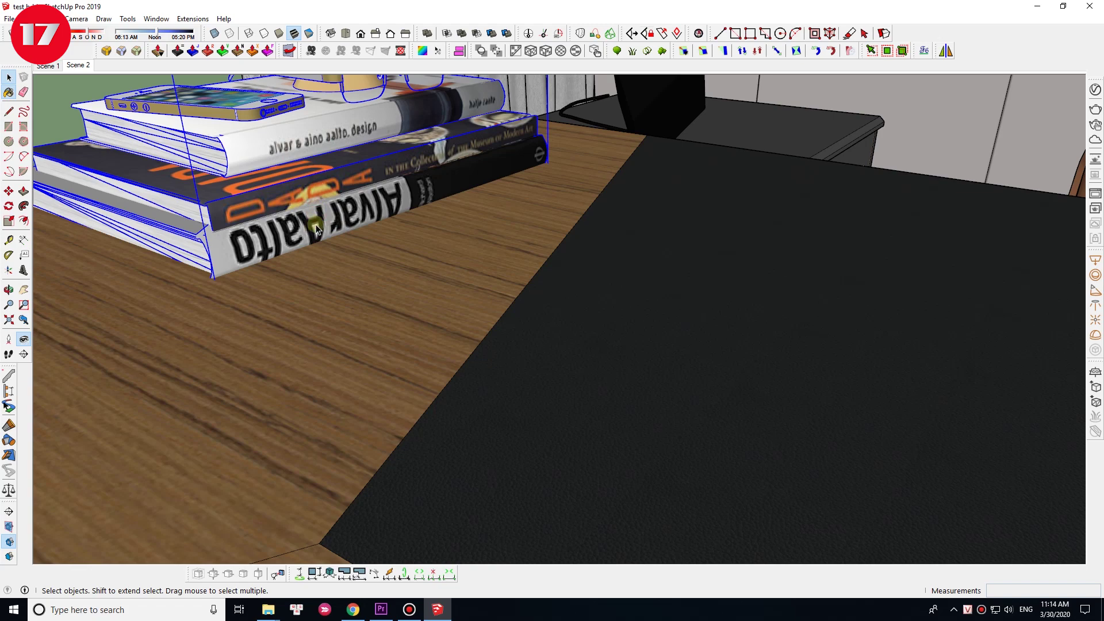
key(m)
click(368, 206)
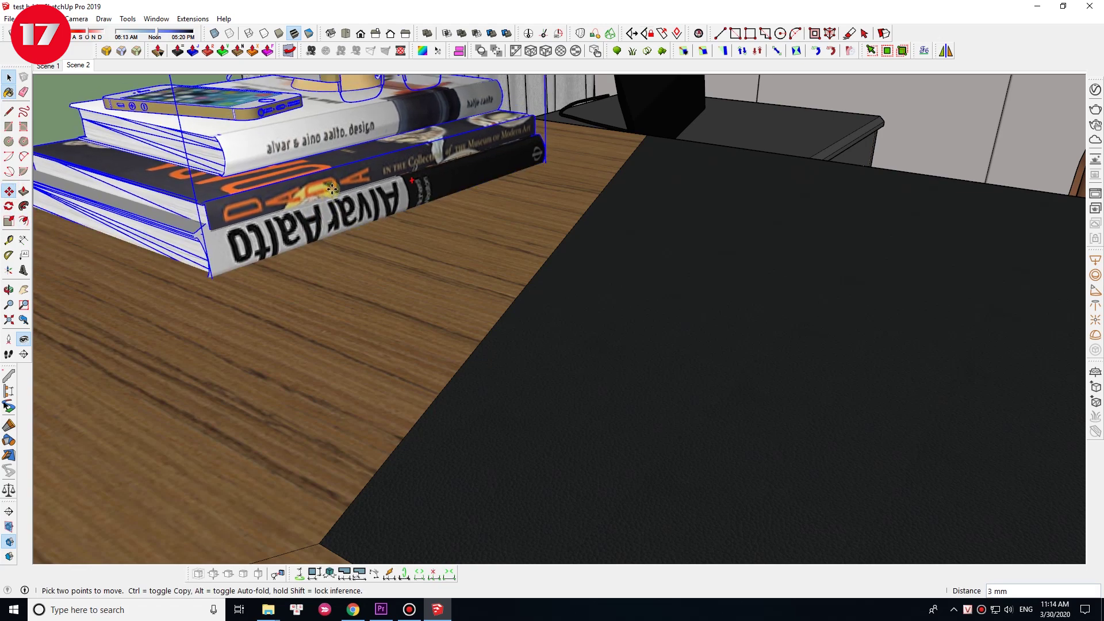
key(space)
scroll(532, 266, down, 4)
scroll(561, 296, down, 3)
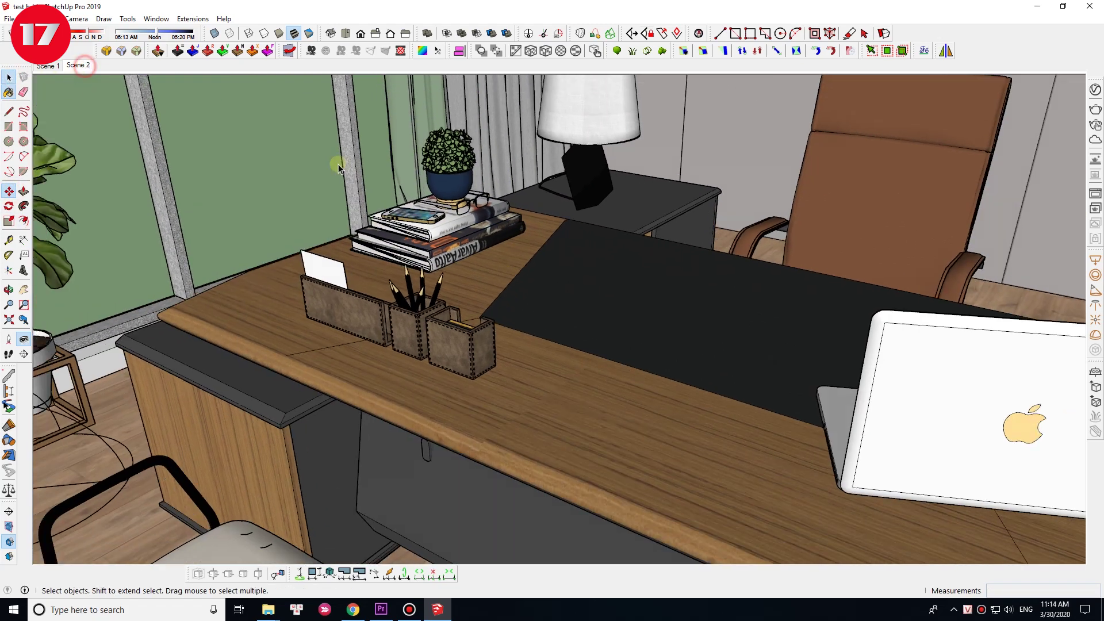
scroll(646, 306, down, 3)
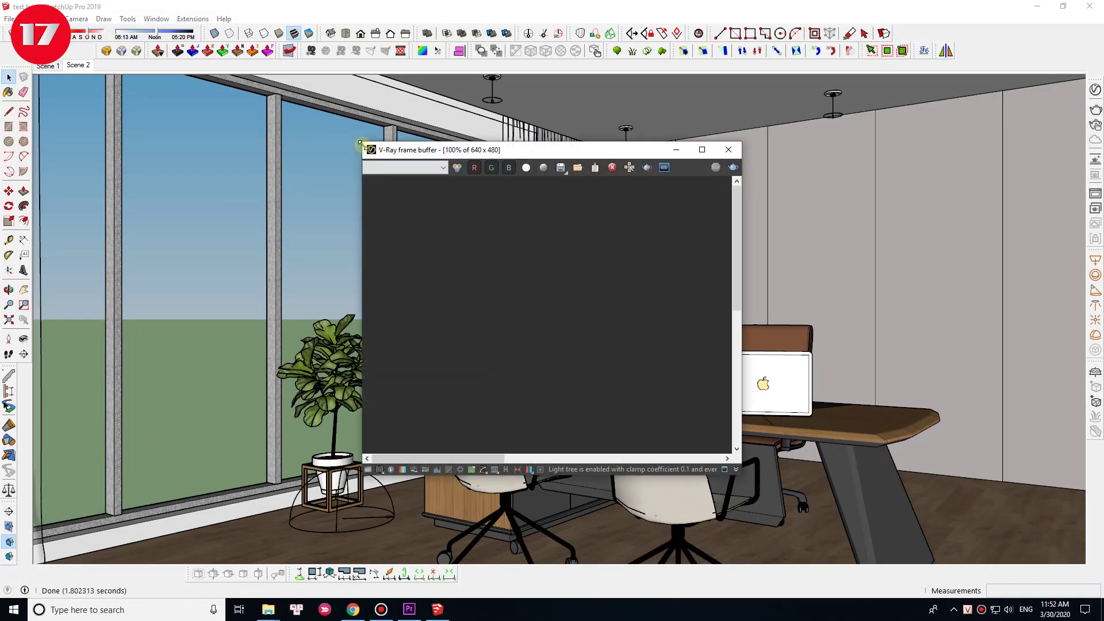
- Enlarge the V-Ray frame buffer and inspect the render at 100% before returning to 50%
drag(304, 138, 216, 70)
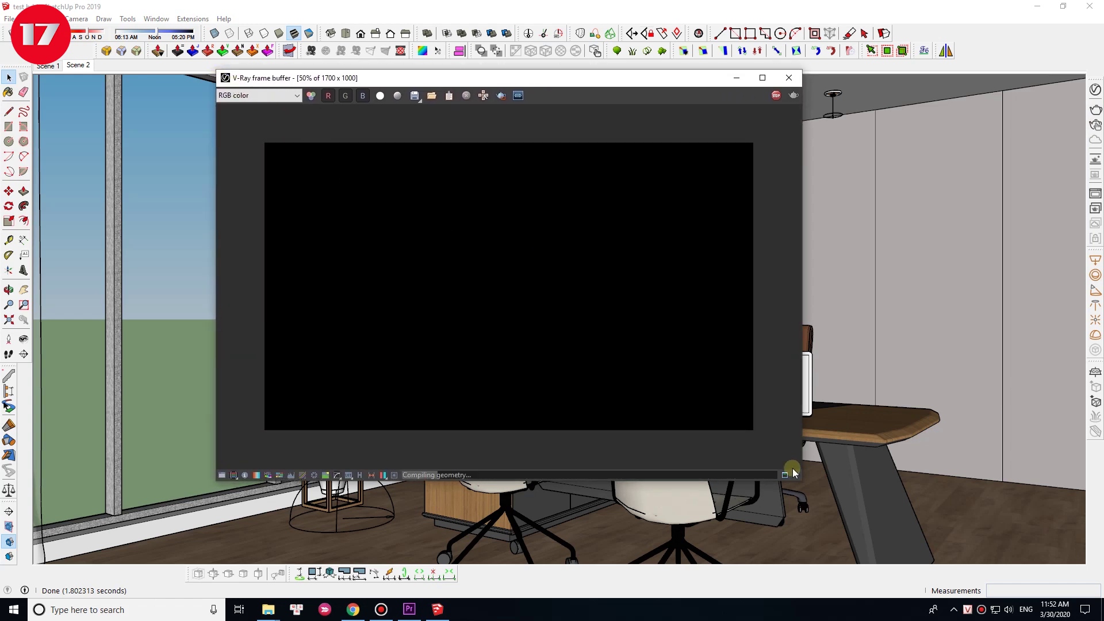
drag(816, 489, 983, 572)
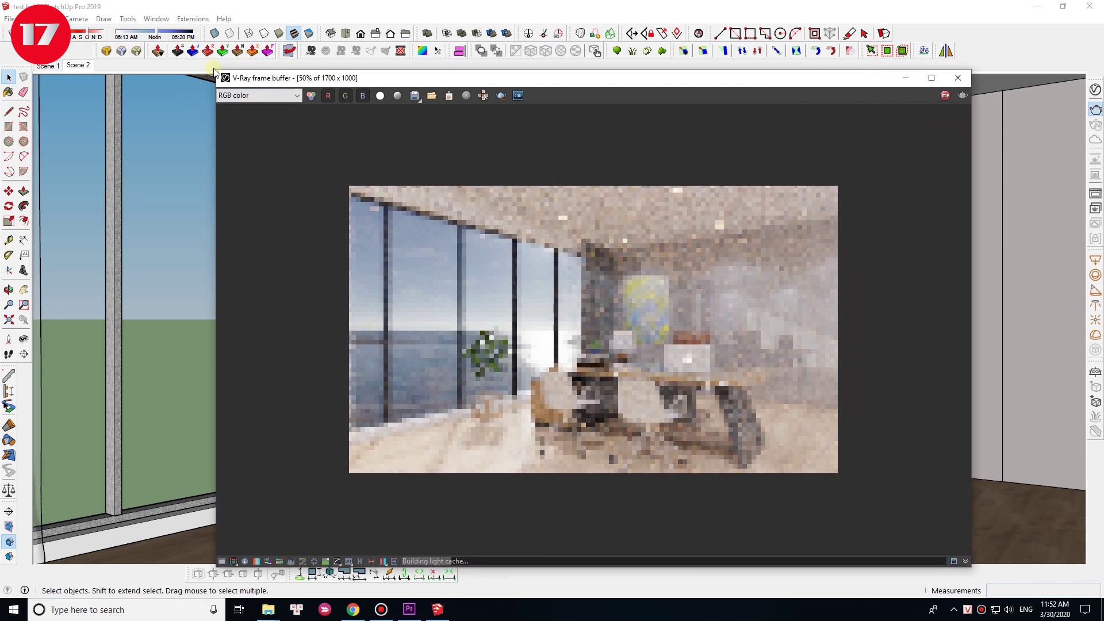
drag(214, 72, 153, 2)
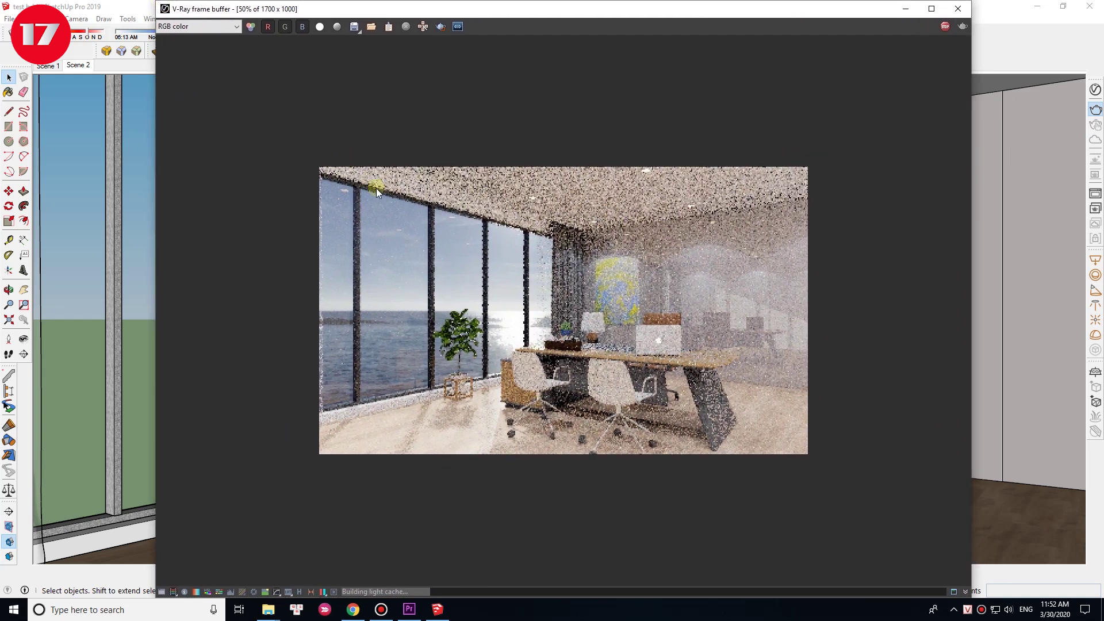
double_click(376, 188)
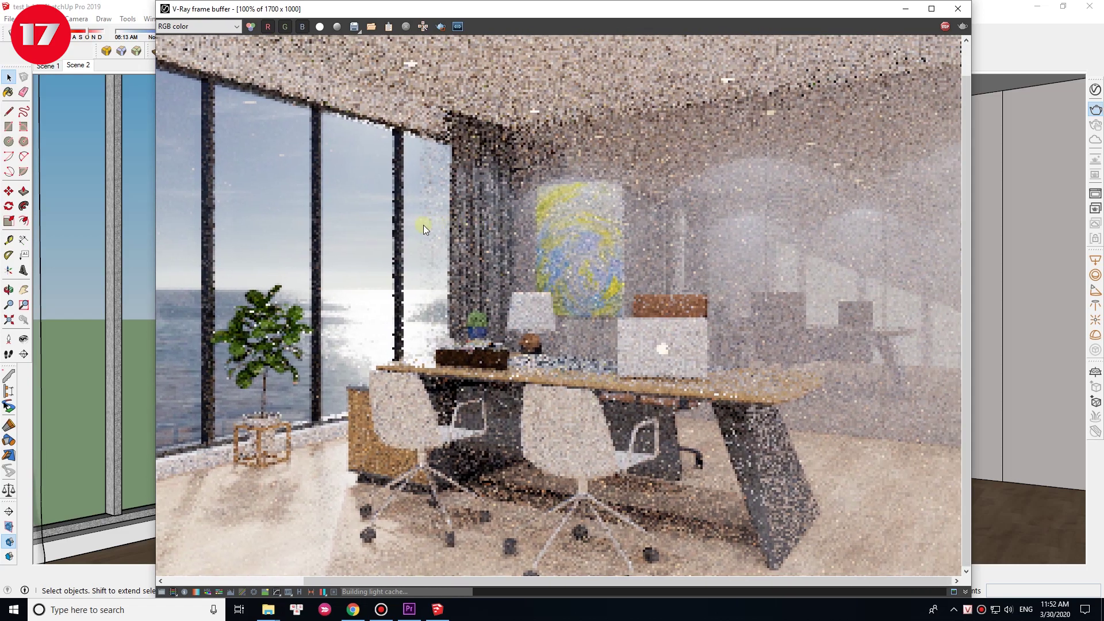
middle_drag(692, 280, 559, 229)
double_click(554, 229)
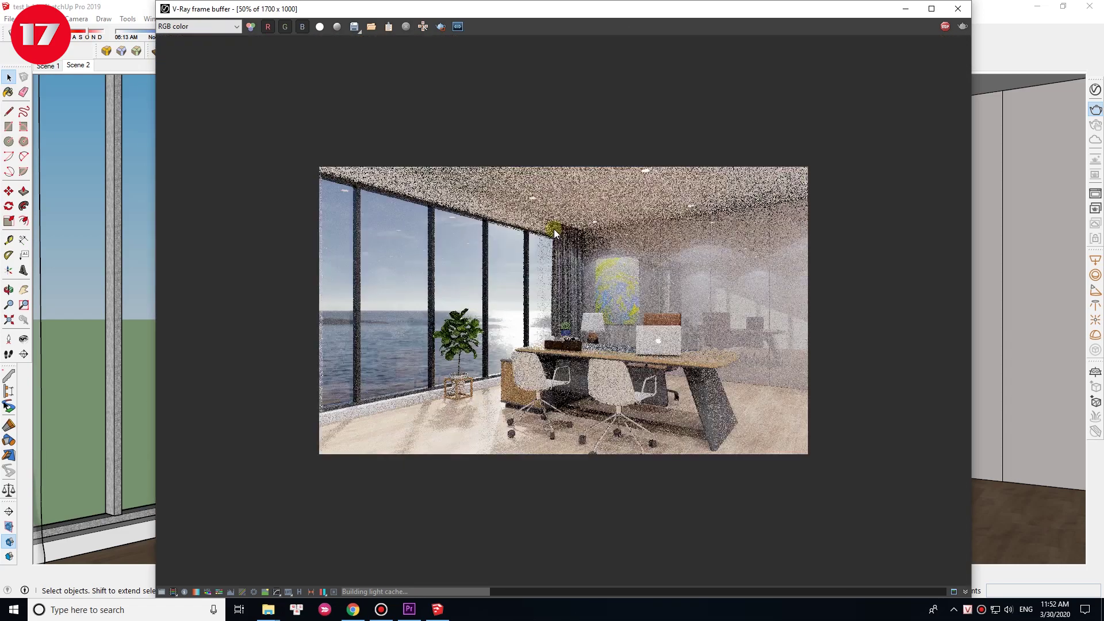
- Shrink the frame buffer window and move it up and left
drag(215, 54, 384, 200)
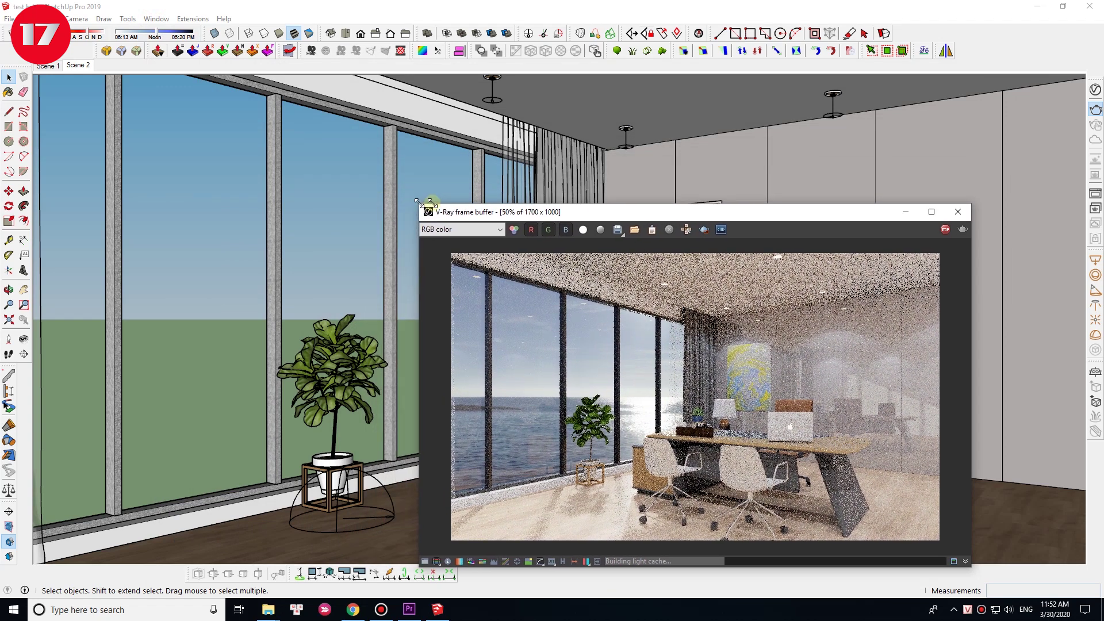
drag(384, 200, 455, 218)
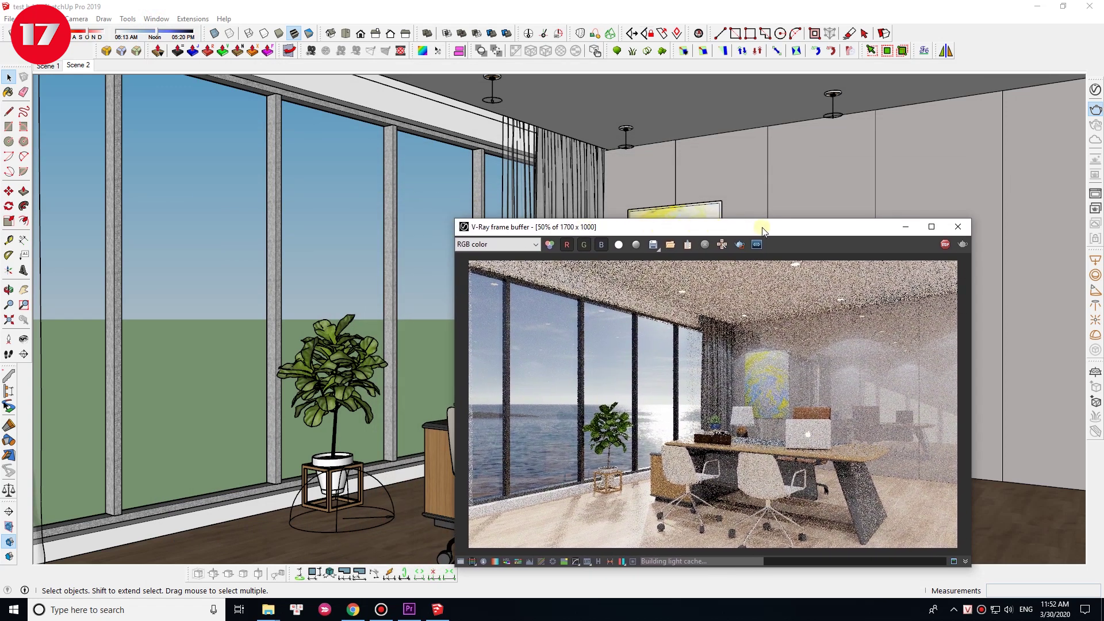
drag(763, 230, 566, 109)
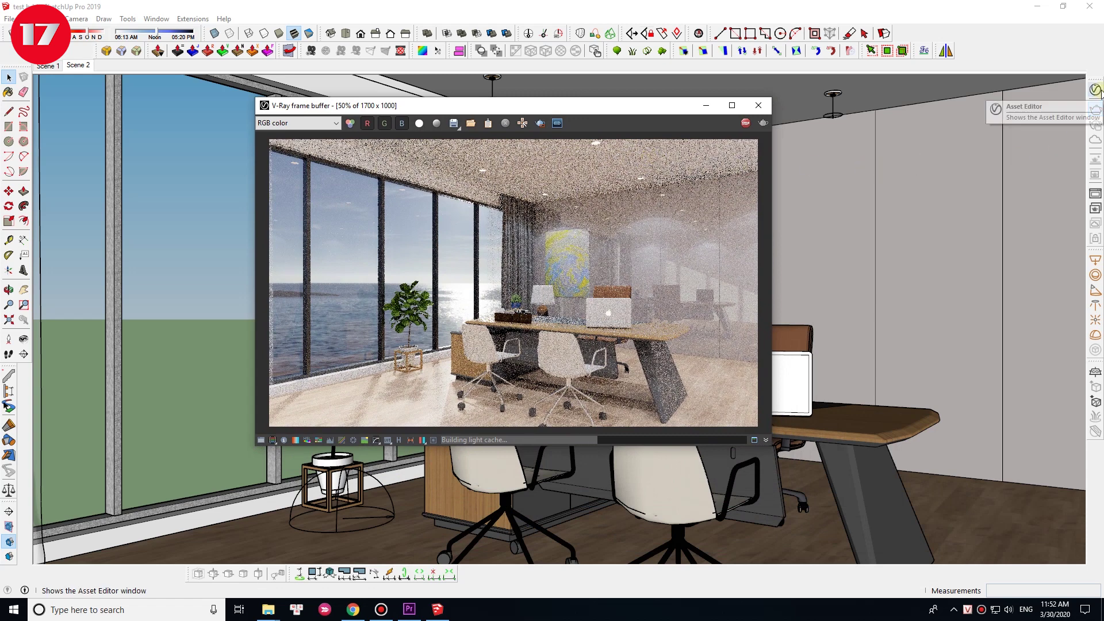
click(1095, 110)
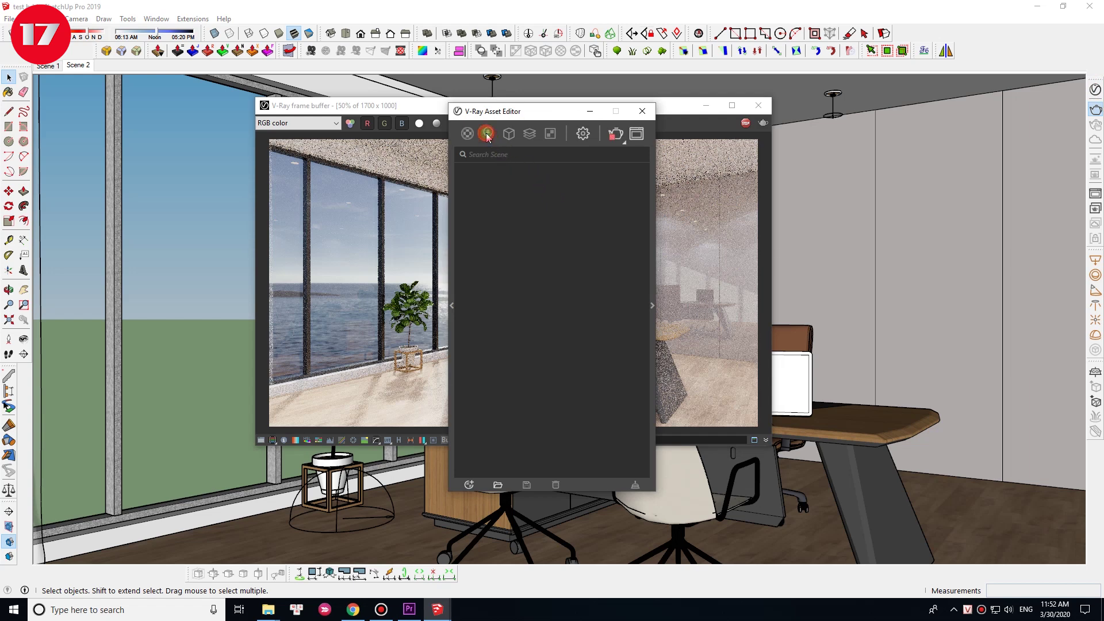
click(487, 134)
click(506, 188)
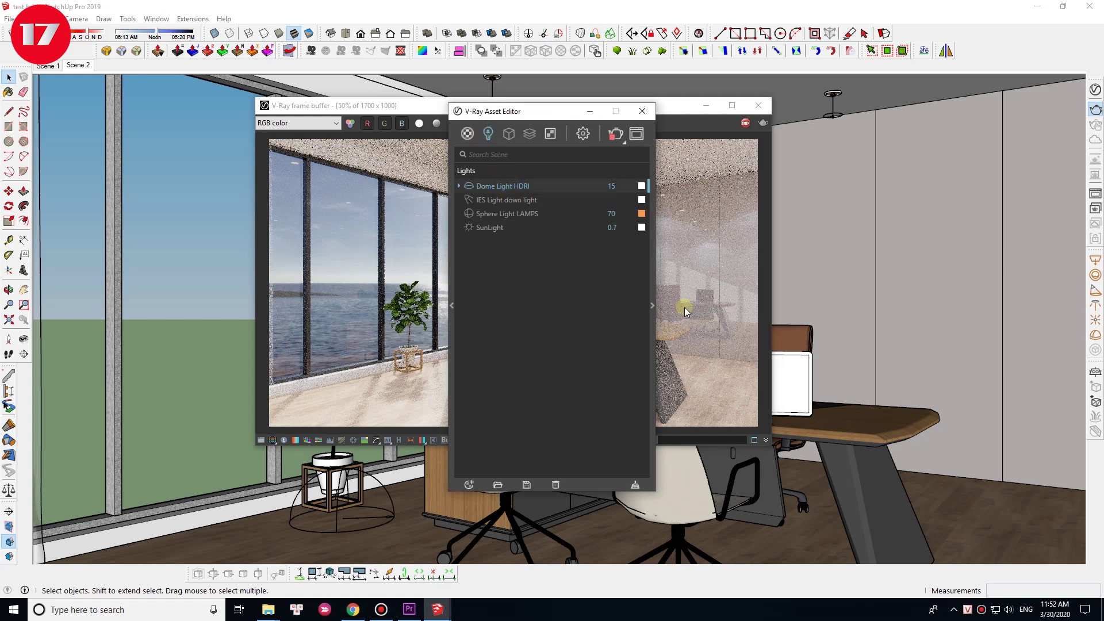
click(654, 303)
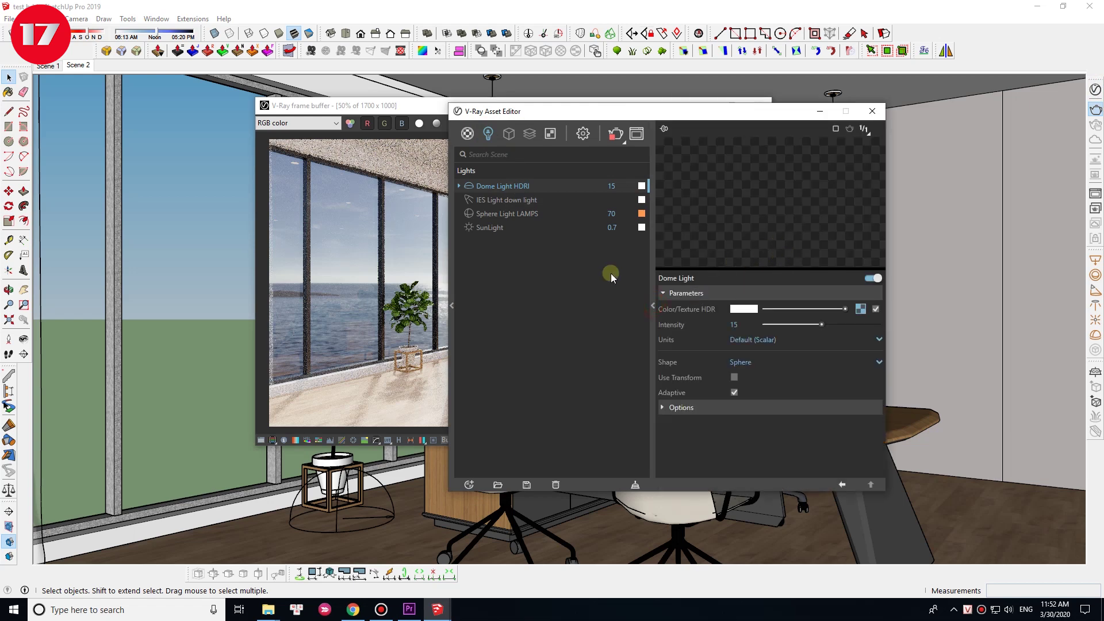
click(515, 200)
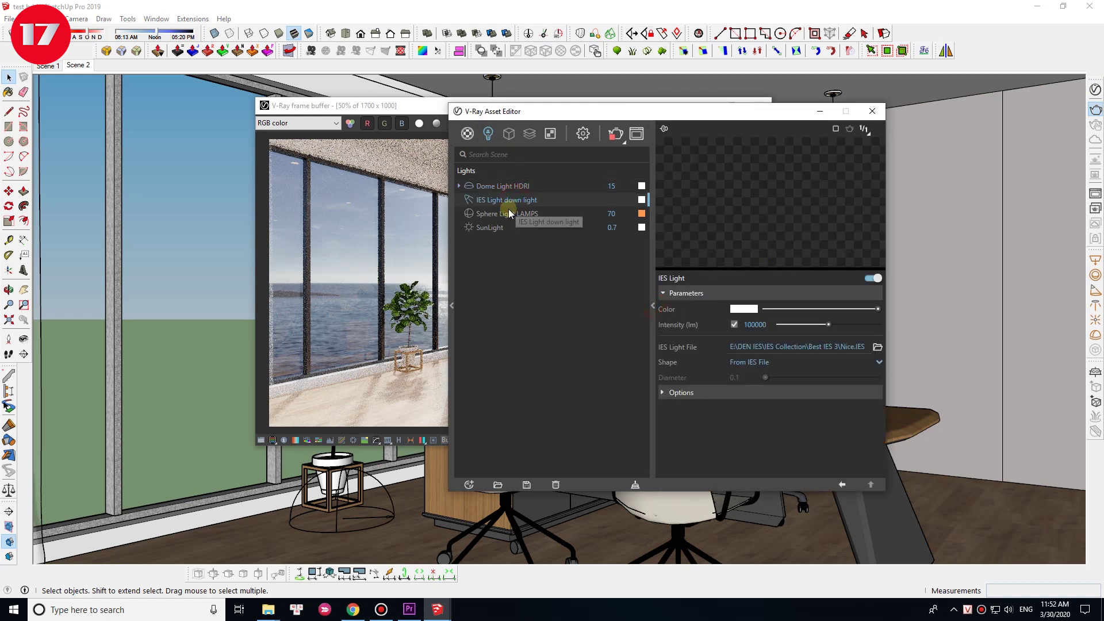
click(503, 214)
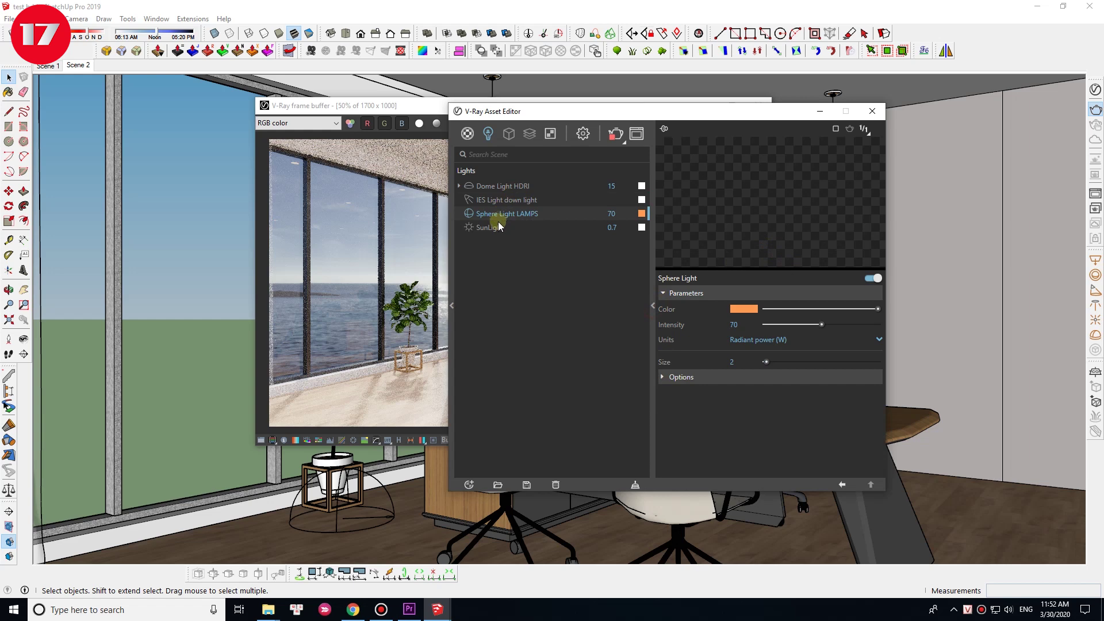
click(493, 229)
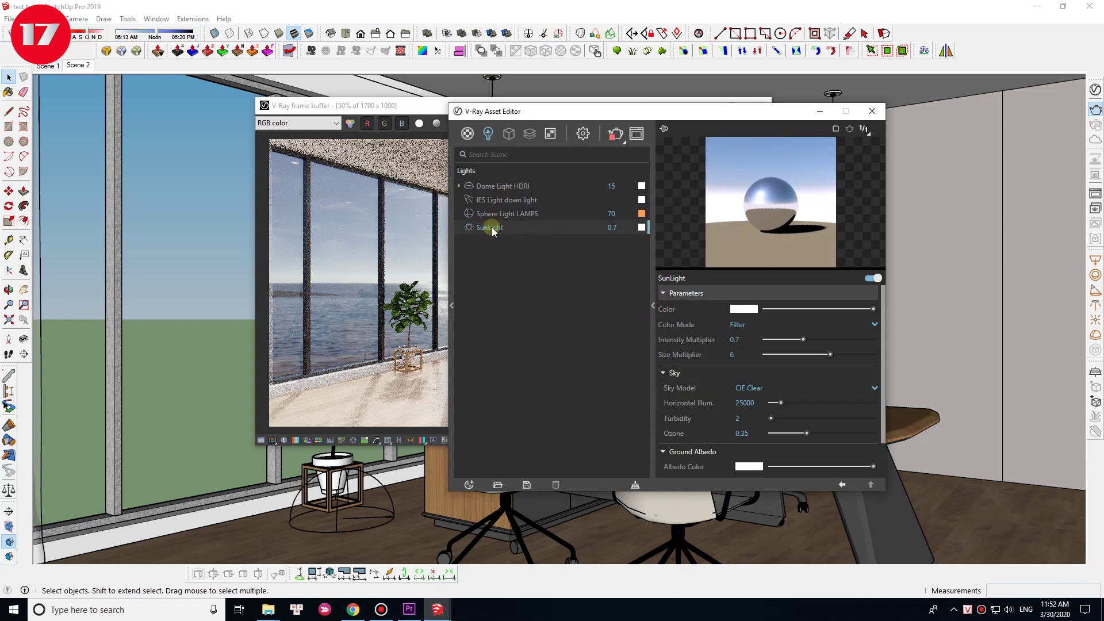
click(576, 142)
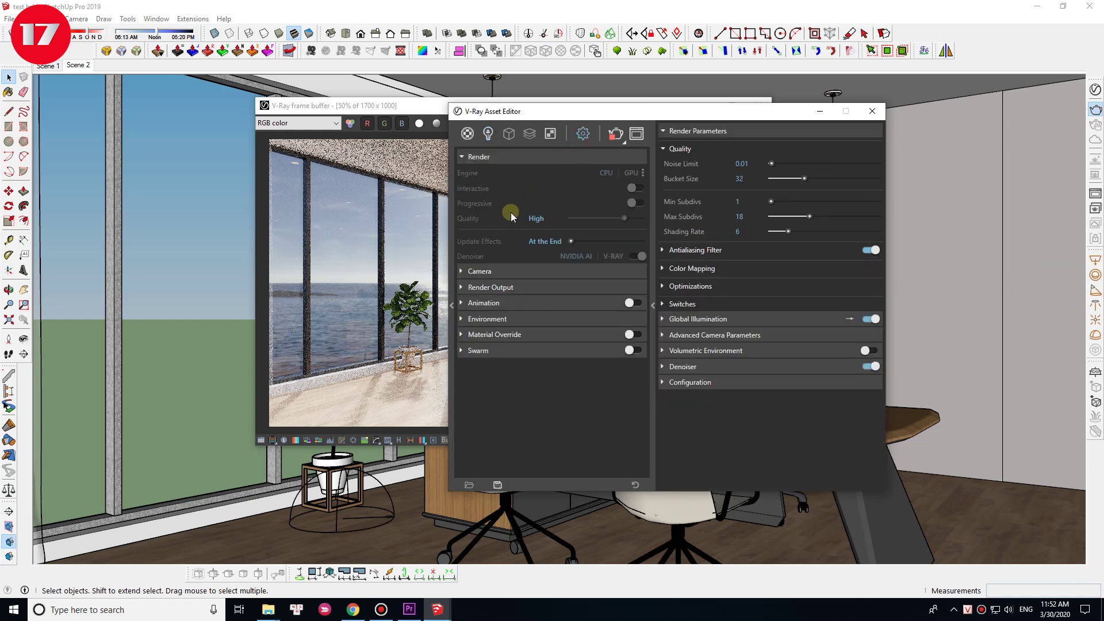
click(490, 272)
click(491, 272)
click(483, 156)
click(491, 174)
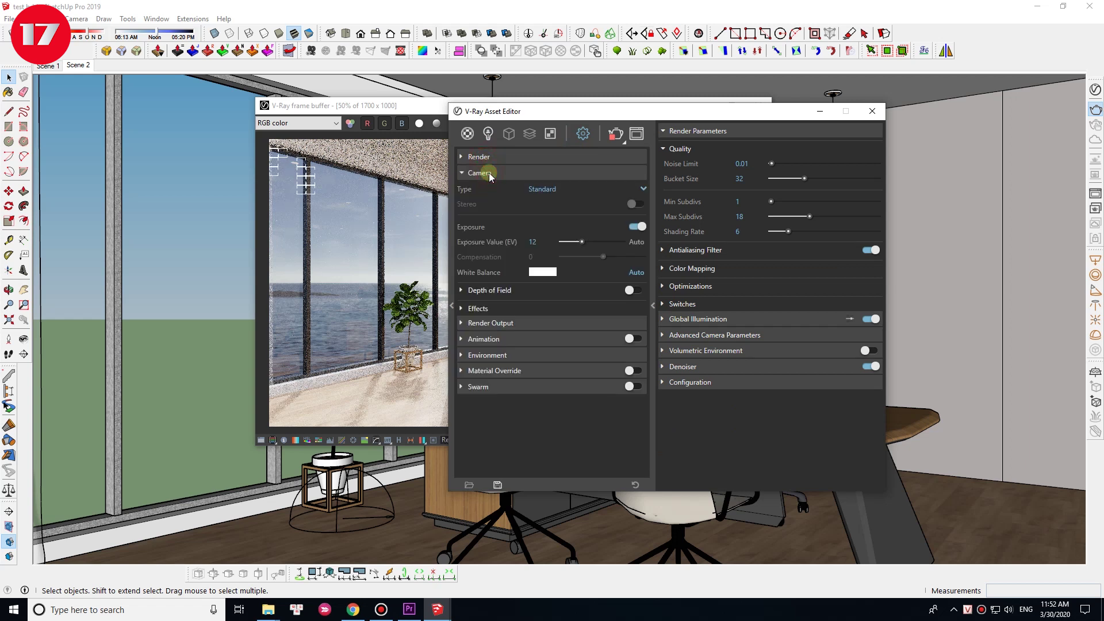
click(490, 173)
click(504, 224)
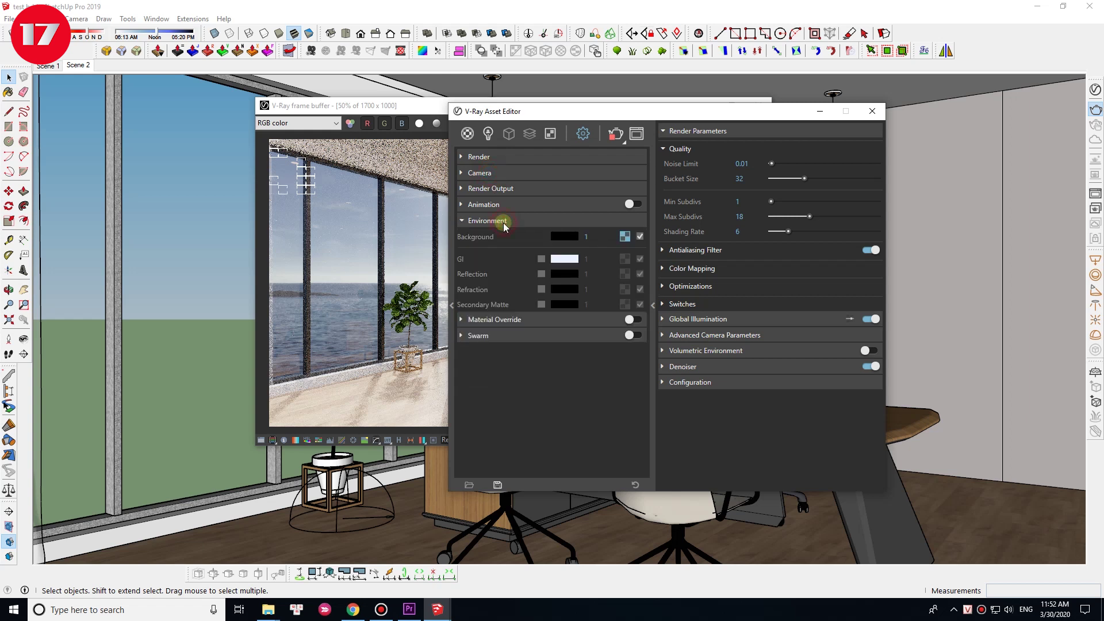
click(694, 321)
click(694, 321)
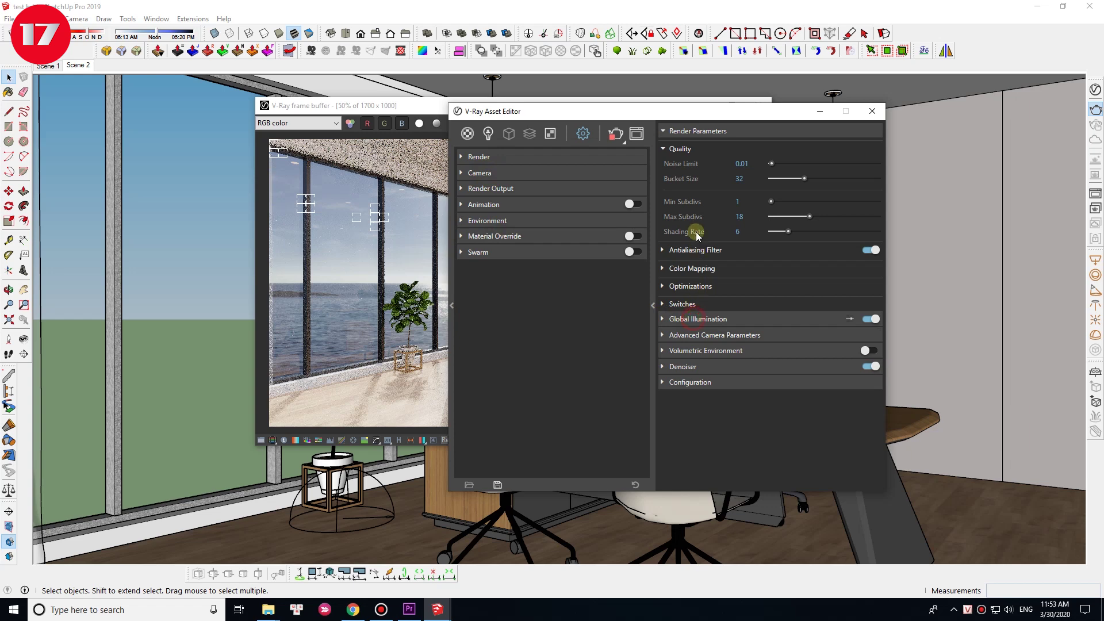
click(694, 132)
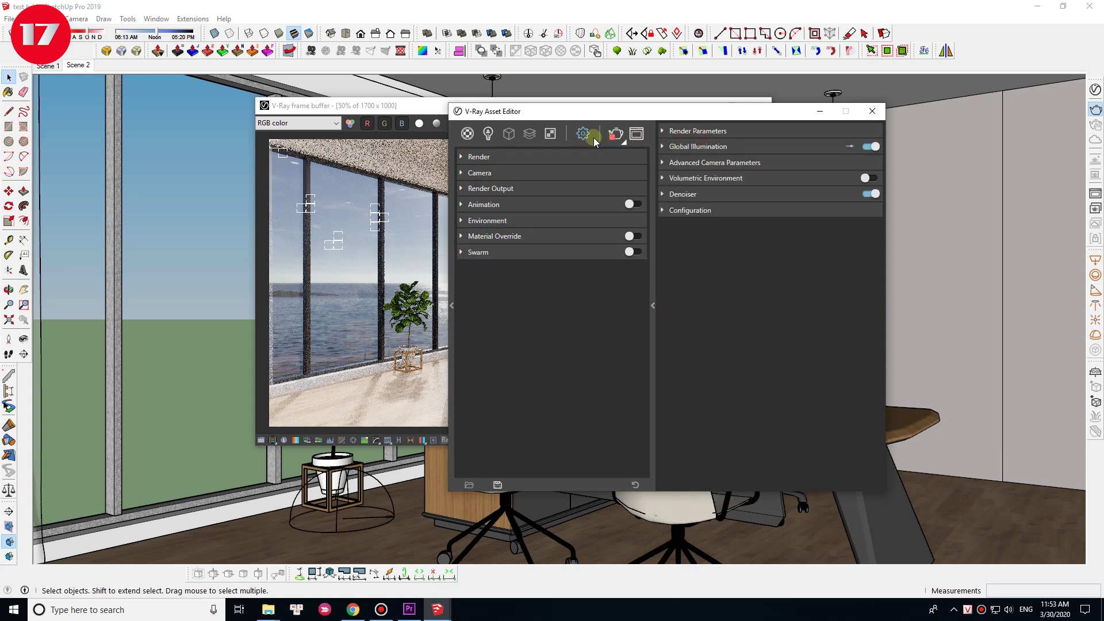
click(489, 134)
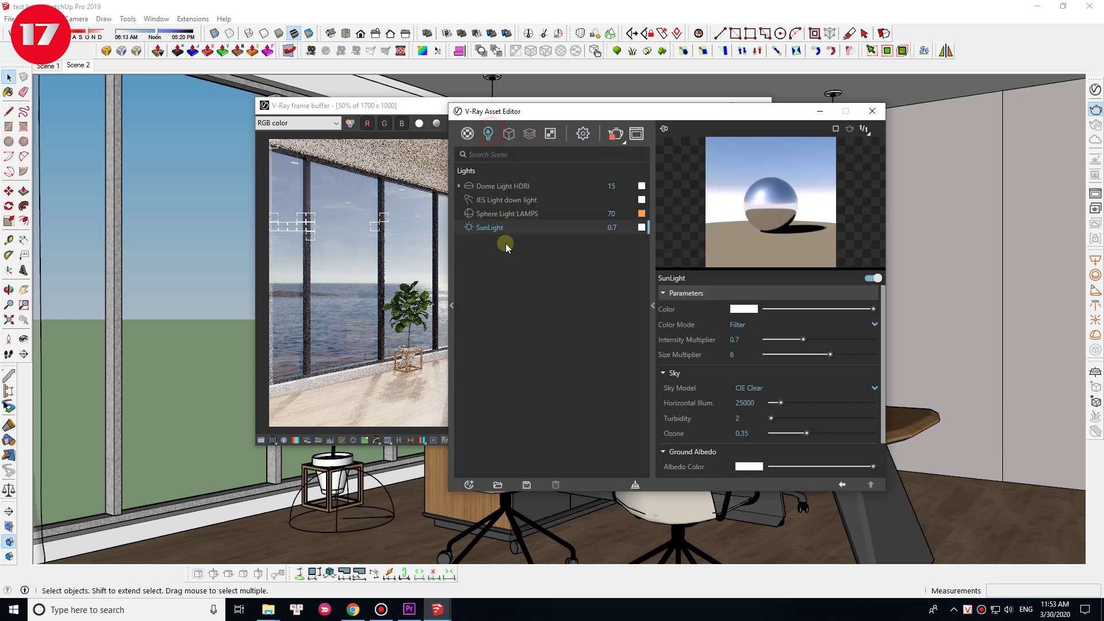
click(495, 214)
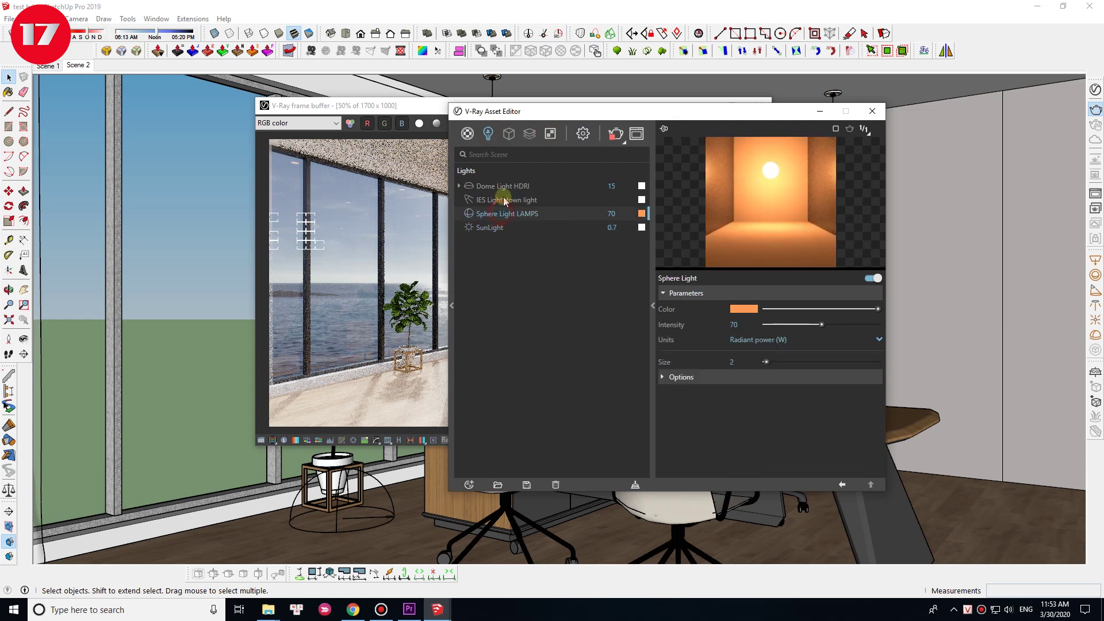
click(501, 199)
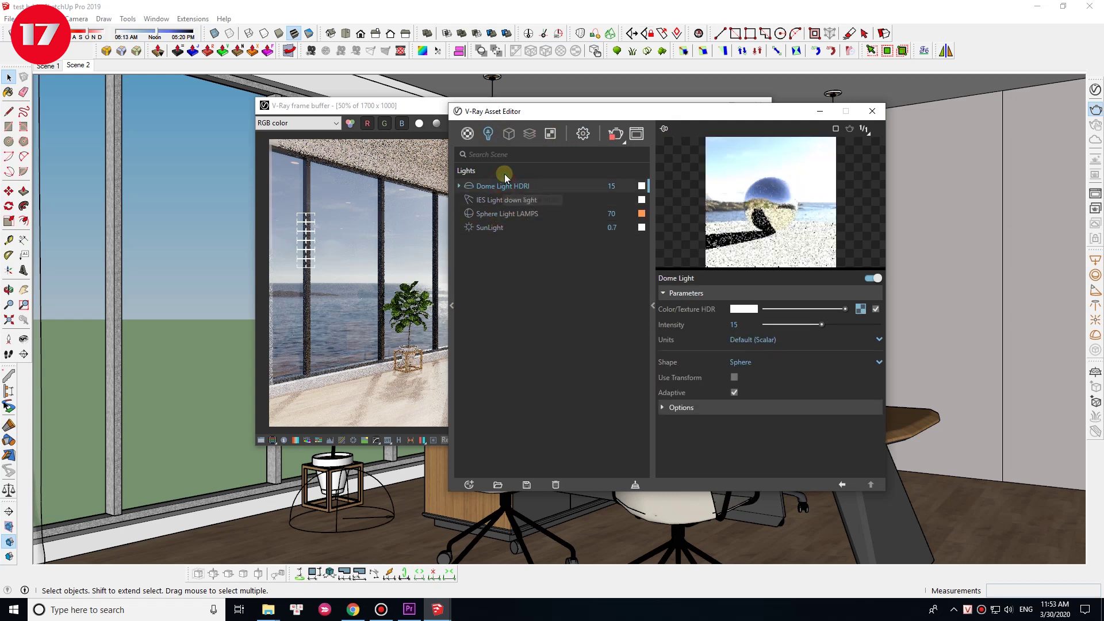
click(491, 200)
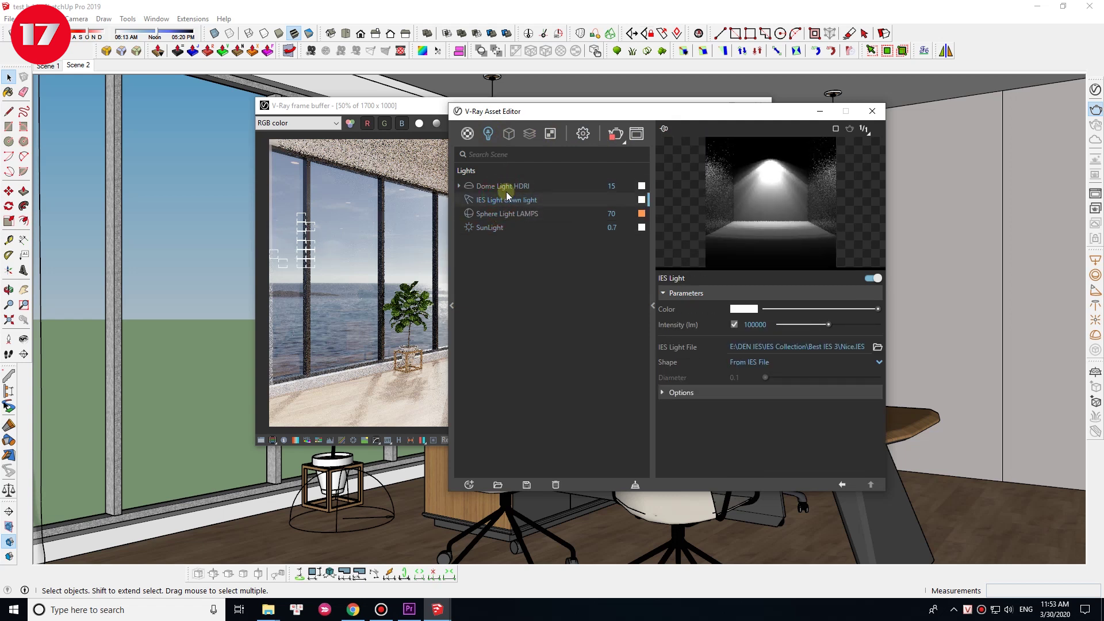
click(503, 186)
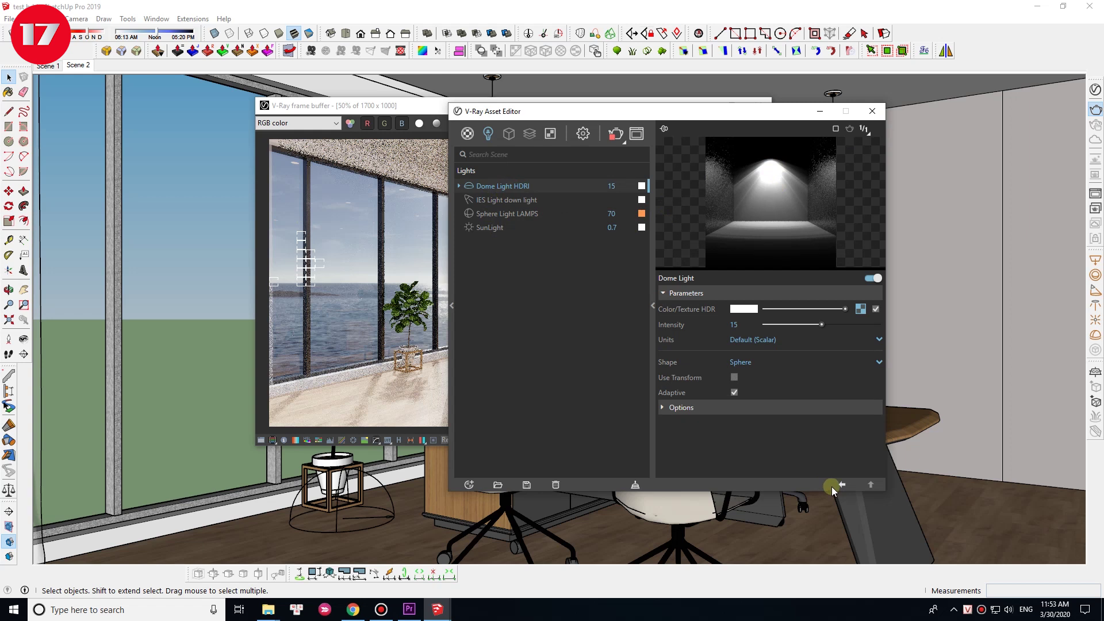
click(842, 485)
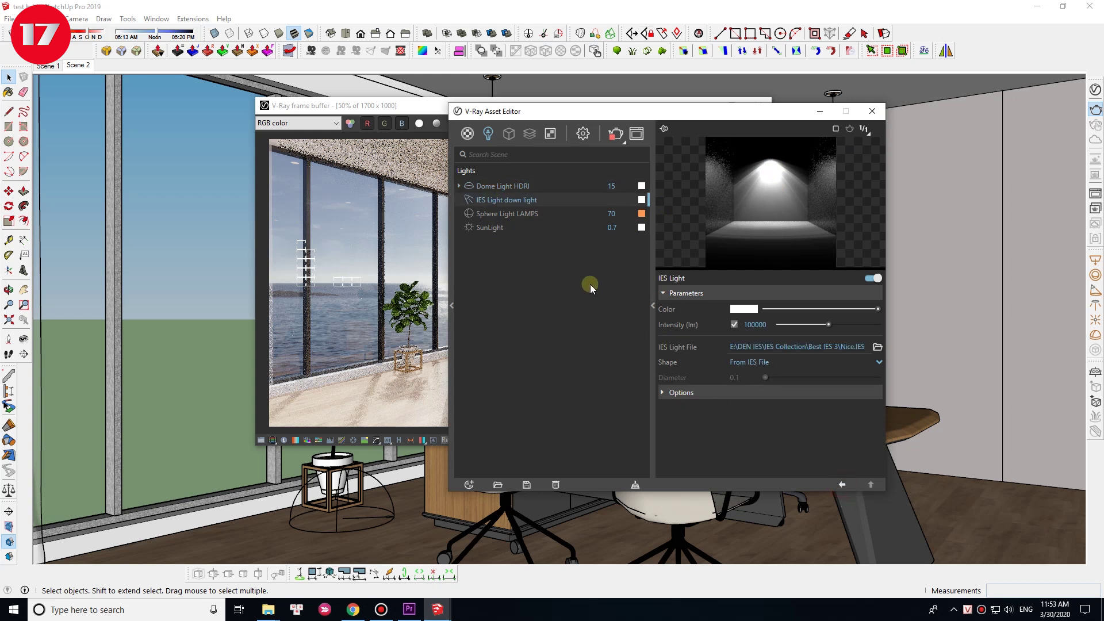
click(497, 189)
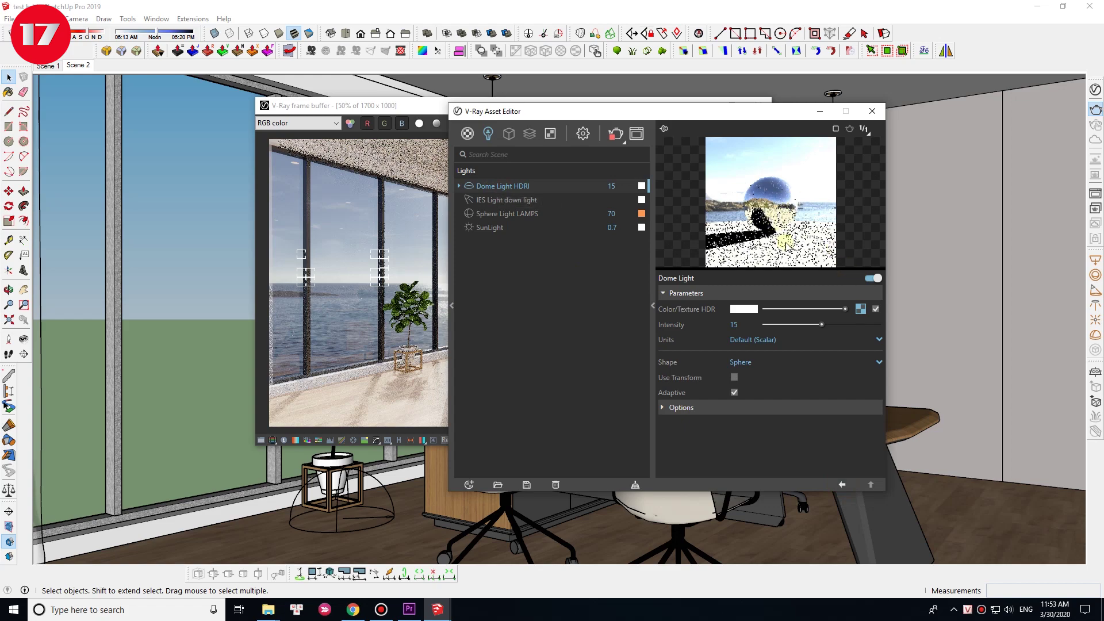
click(872, 111)
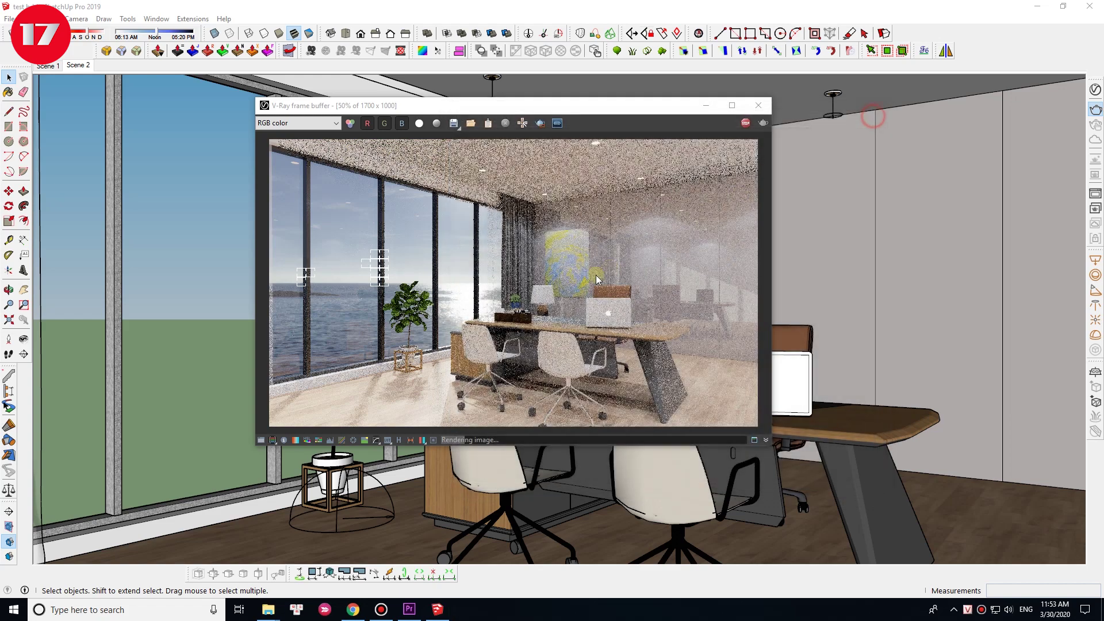